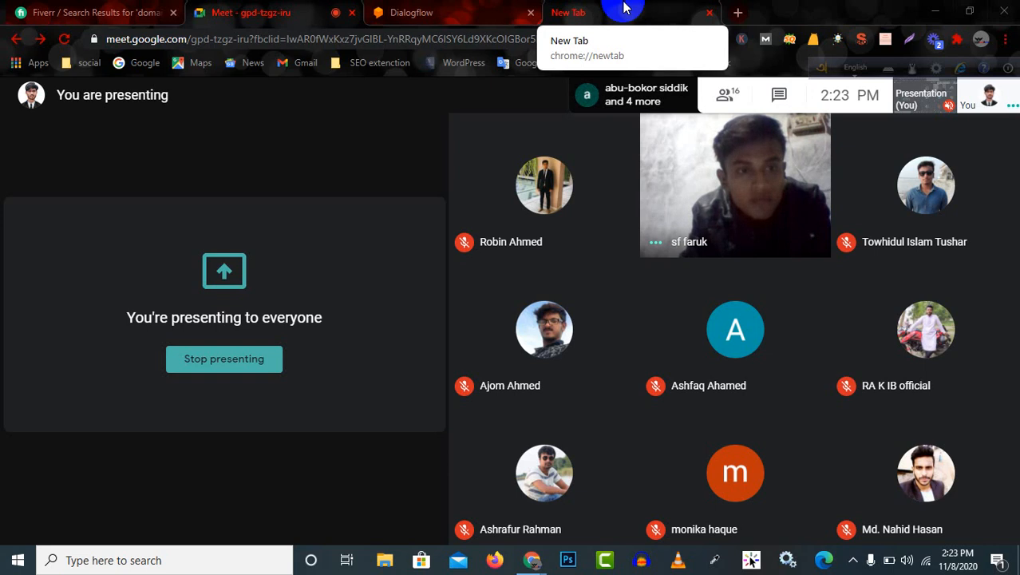
Search Google for "manychat login" in the new tab and open the ManyChat login page.
left_click(623, 8)
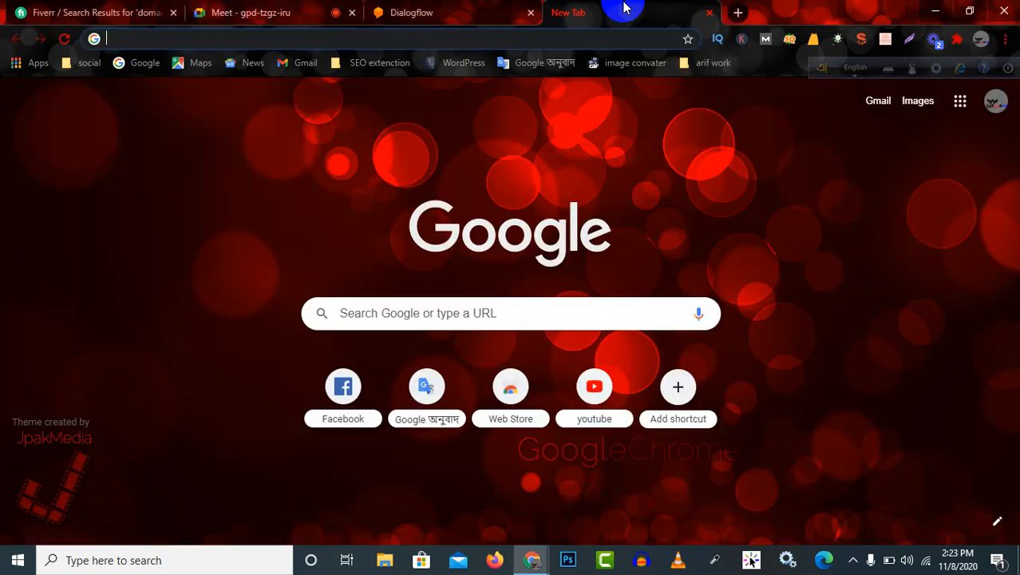
left_click(479, 8)
left_click(582, 12)
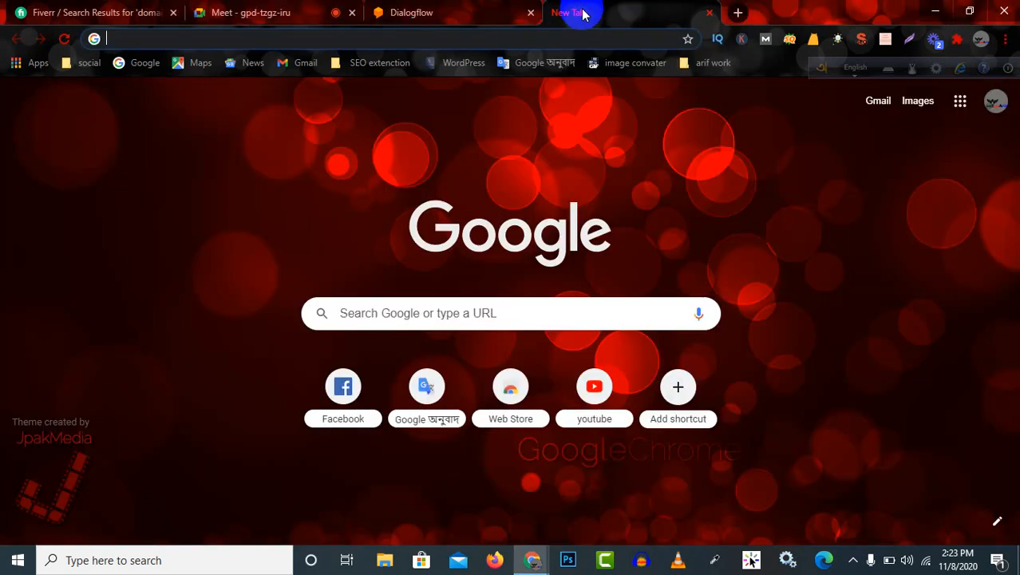
left_click(414, 40)
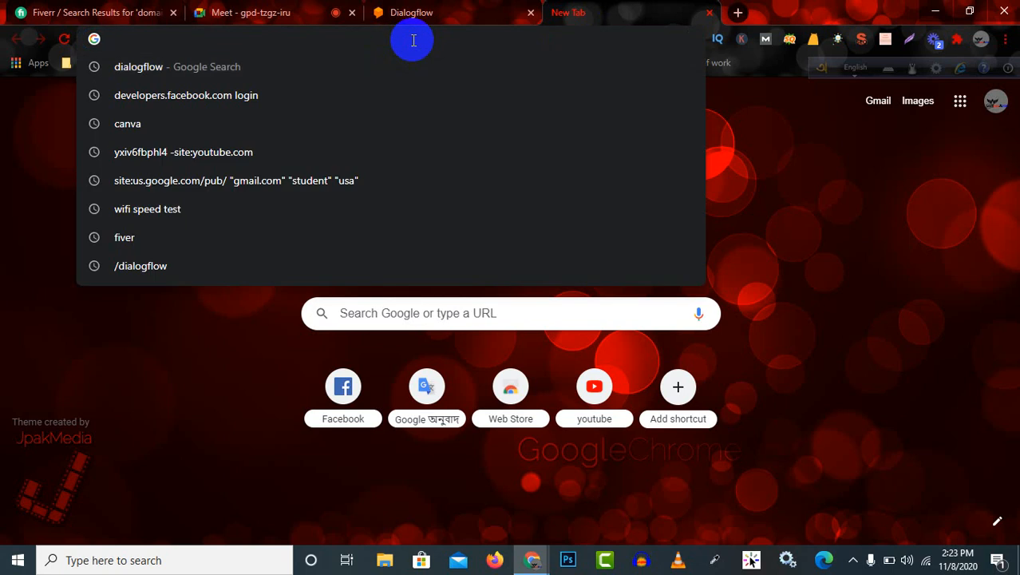
type("ma")
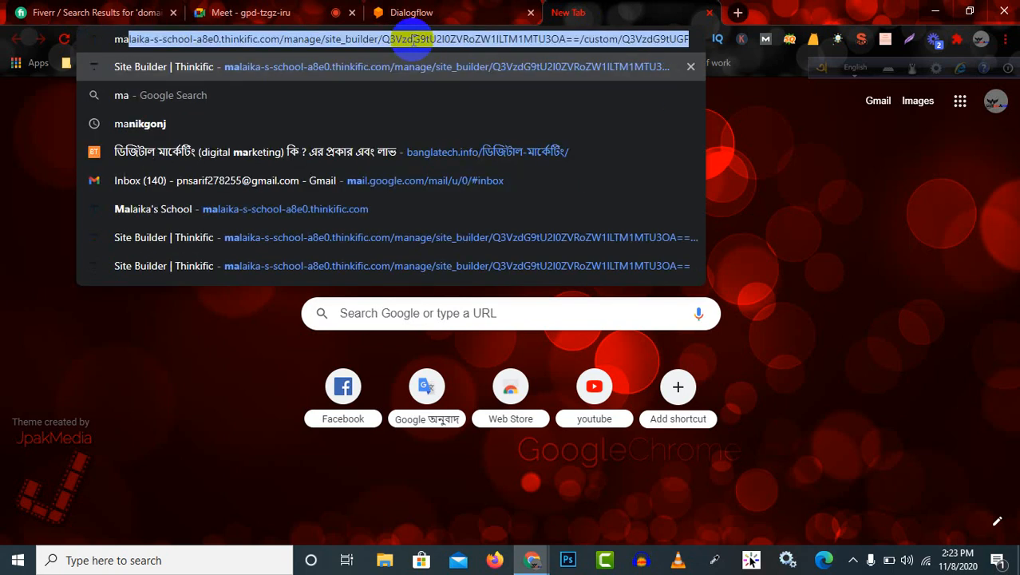
type("nychat")
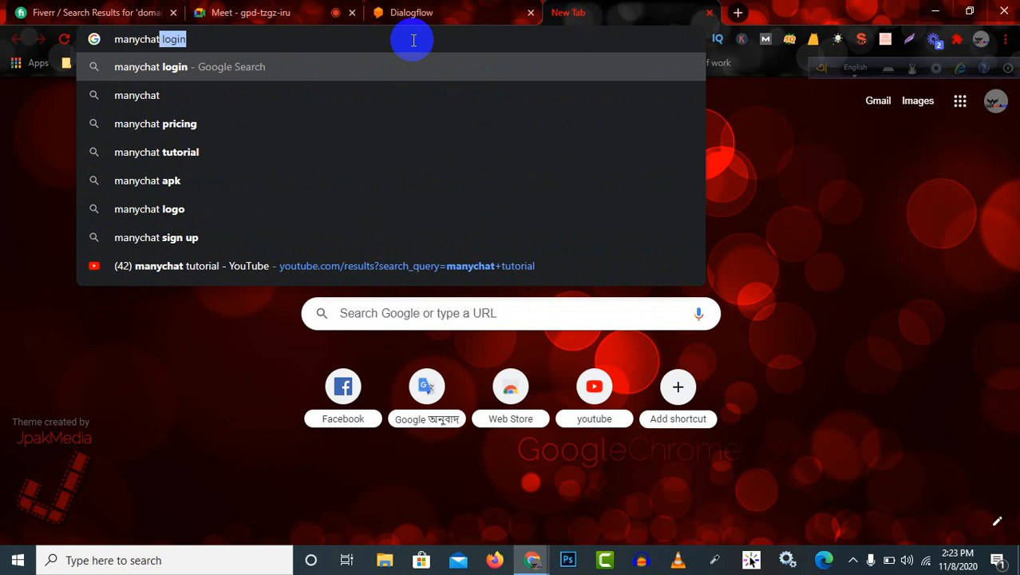
key("Return")
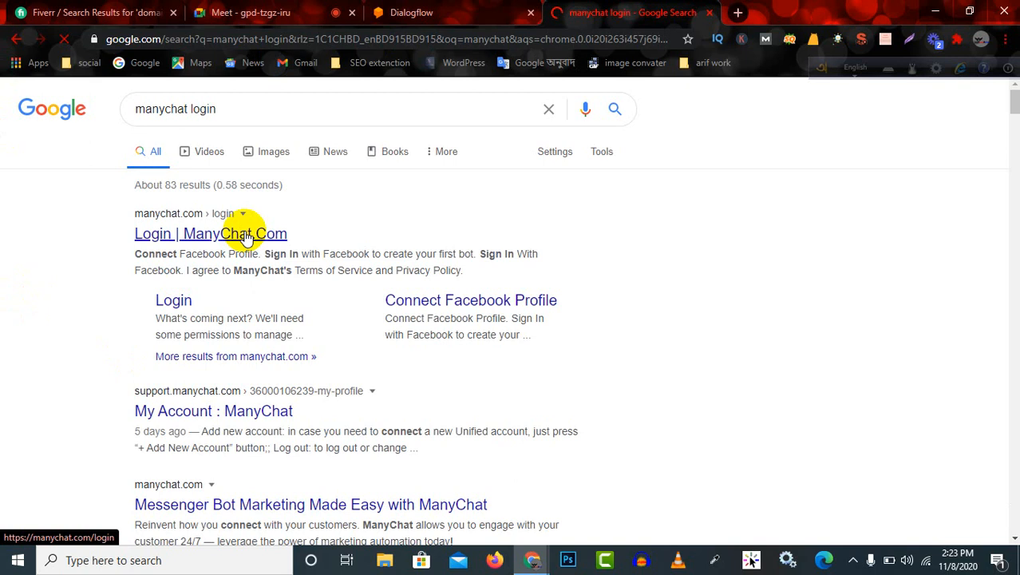
left_click(341, 248)
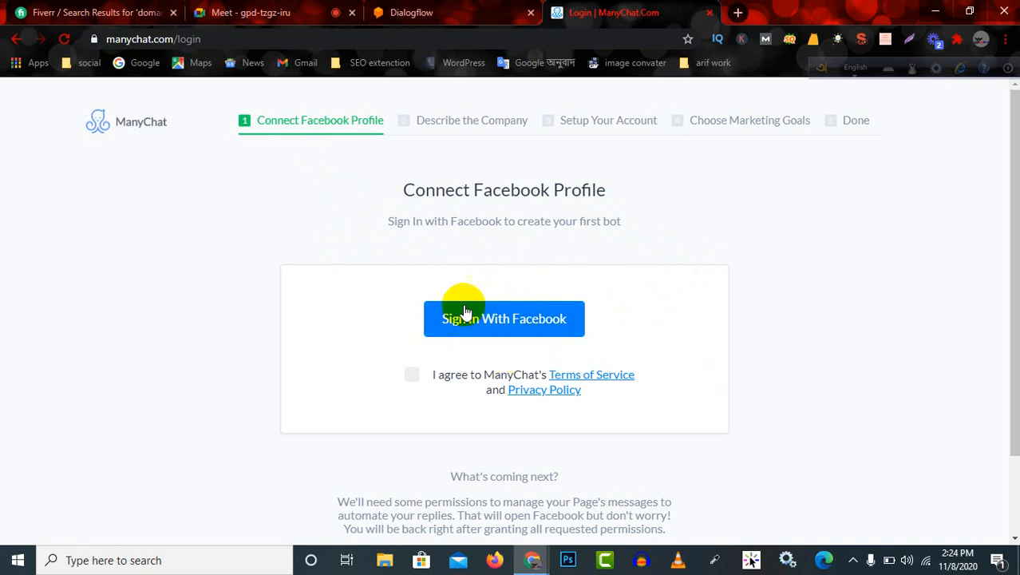
Agree to ManyChat's Terms of Service and Privacy Policy and start signing in with Facebook.
left_click(491, 320)
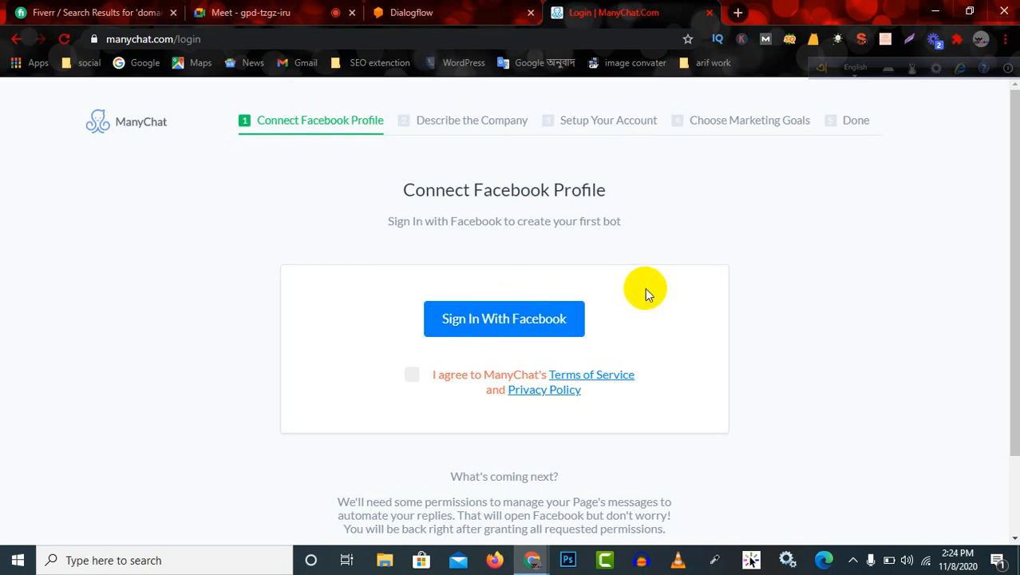
left_click(494, 327)
left_click(411, 376)
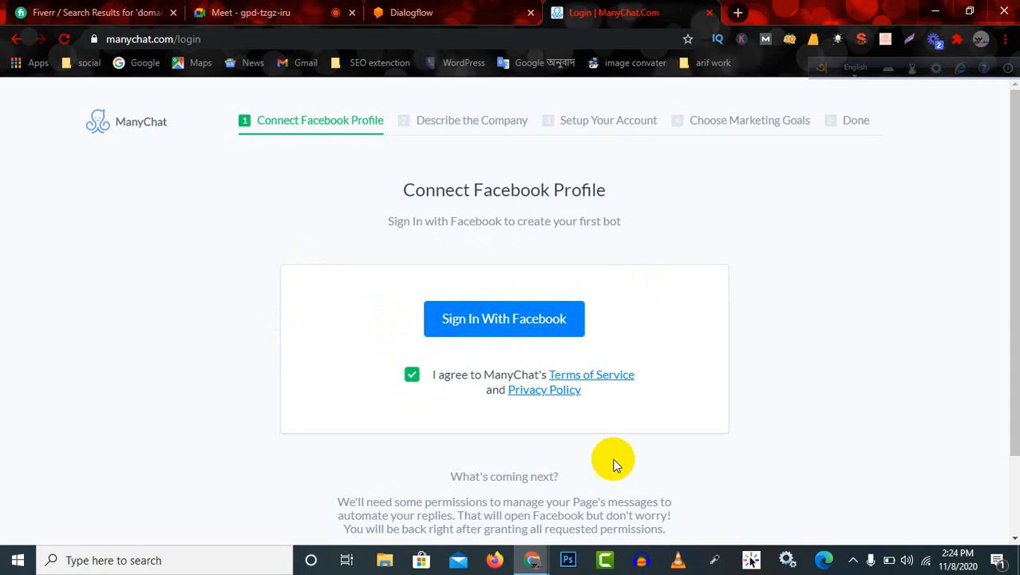
scroll(603, 467, "down", 2)
scroll(527, 375, "up", 1)
scroll(515, 352, "up", 1)
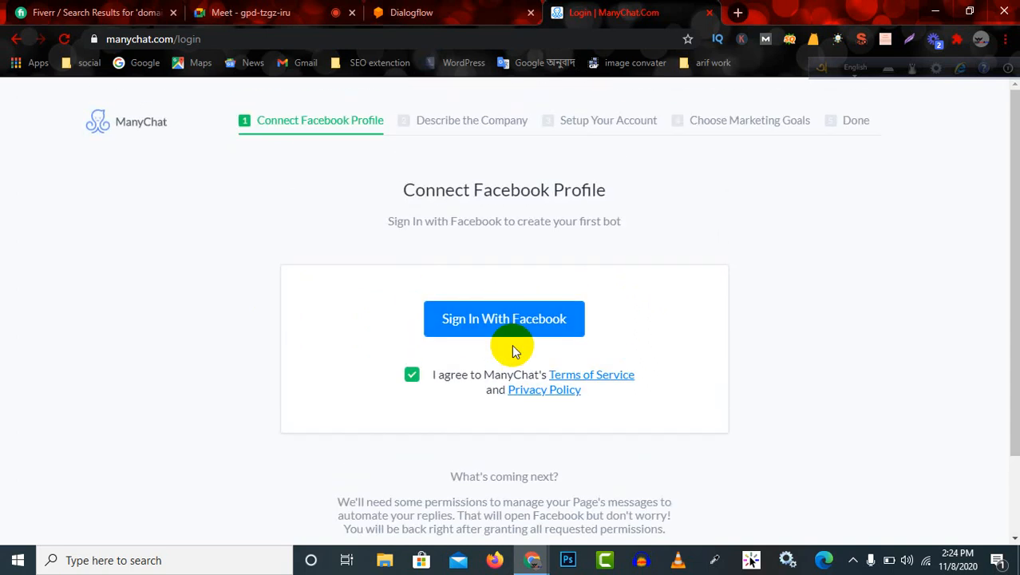
left_click(505, 326)
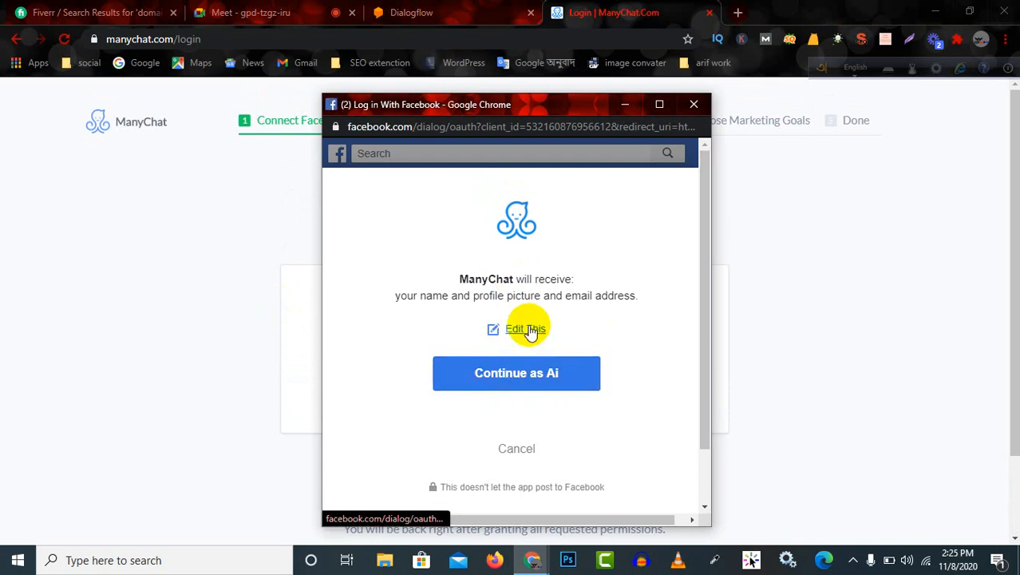
Continue with the signed-in Facebook profile and grant ManyChat the requested business and Page permissions.
scroll(594, 409, "down", 2)
scroll(594, 407, "down", 1)
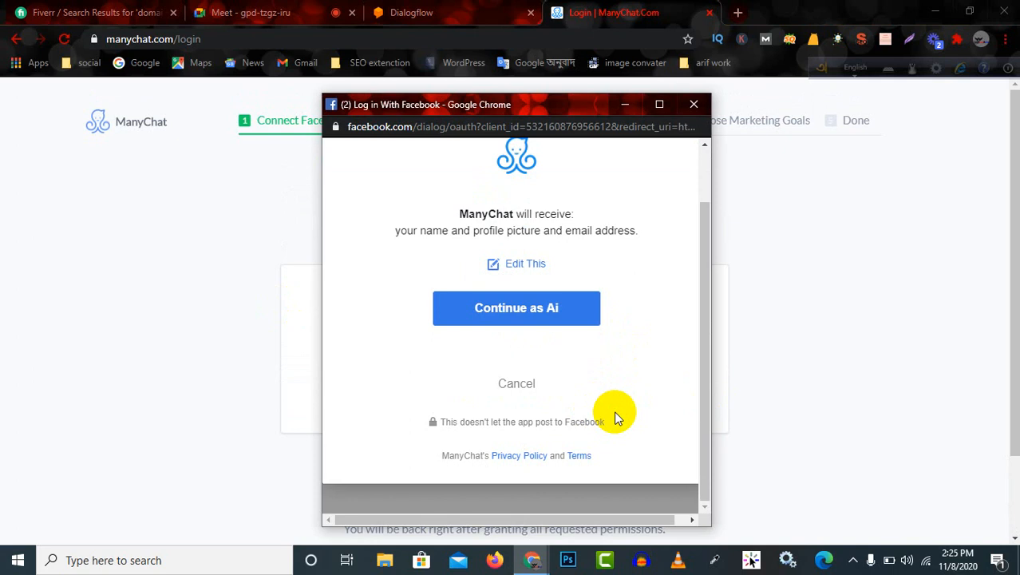
scroll(612, 412, "up", 2)
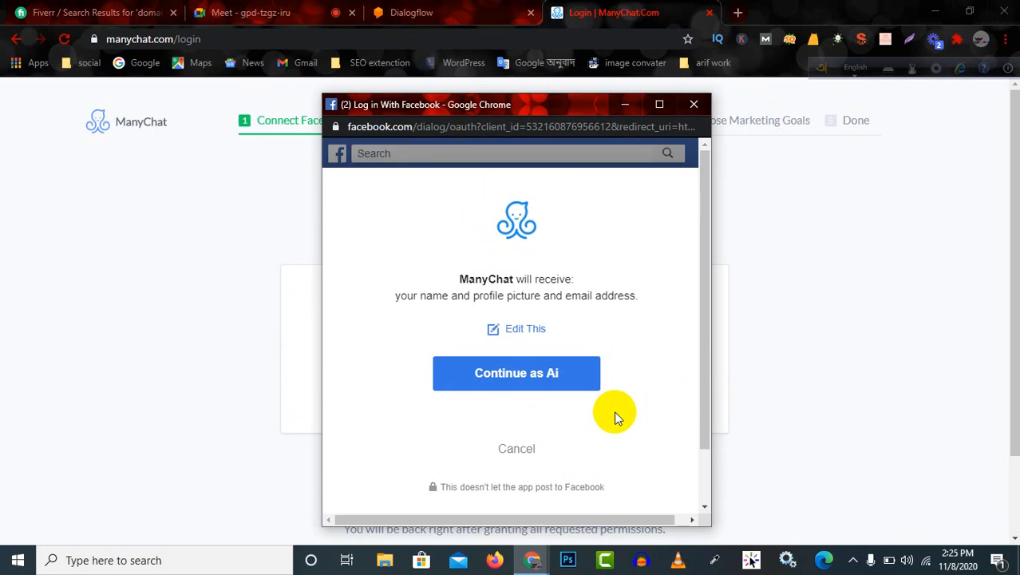
left_click(524, 381)
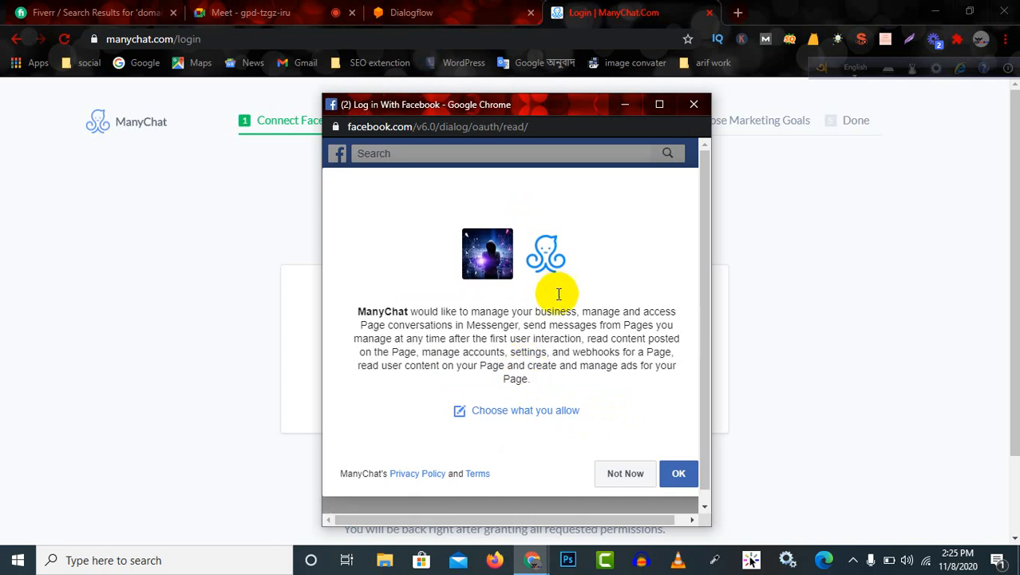
scroll(558, 284, "down", 1)
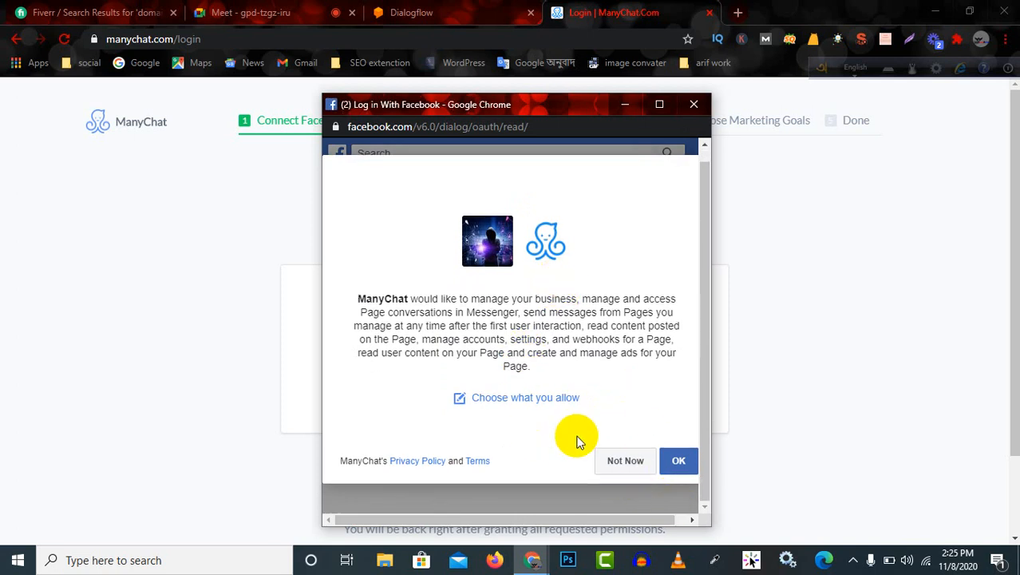
left_click(676, 462)
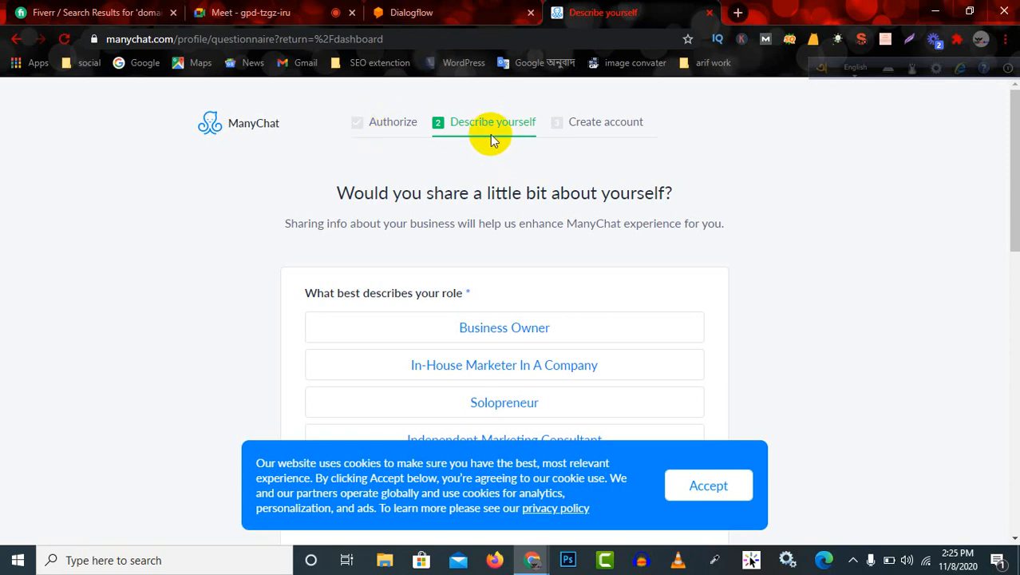
Answer the role question in the ManyChat questionnaire with Business Owner.
scroll(631, 319, "down", 3)
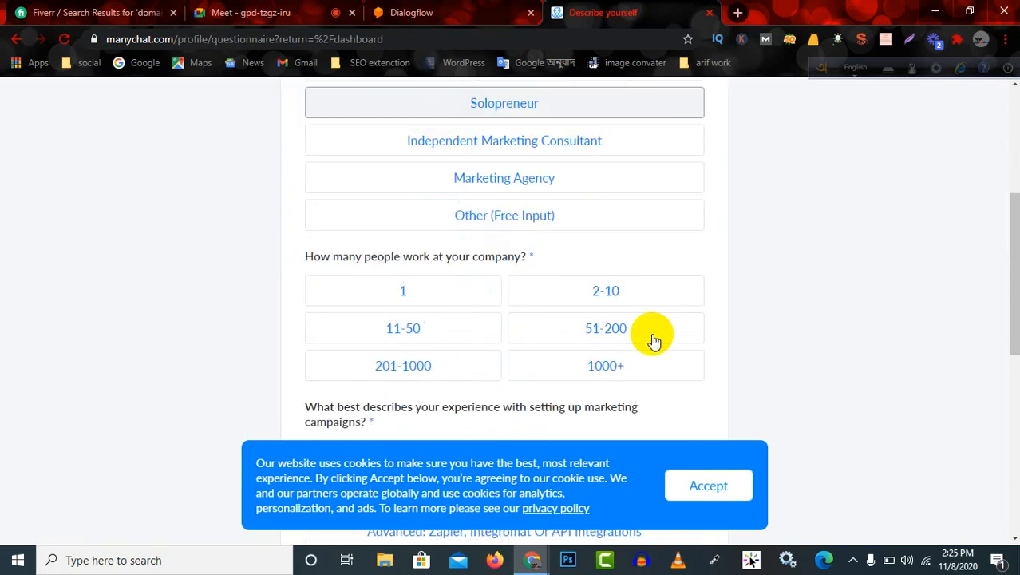
scroll(400, 228, "up", 3)
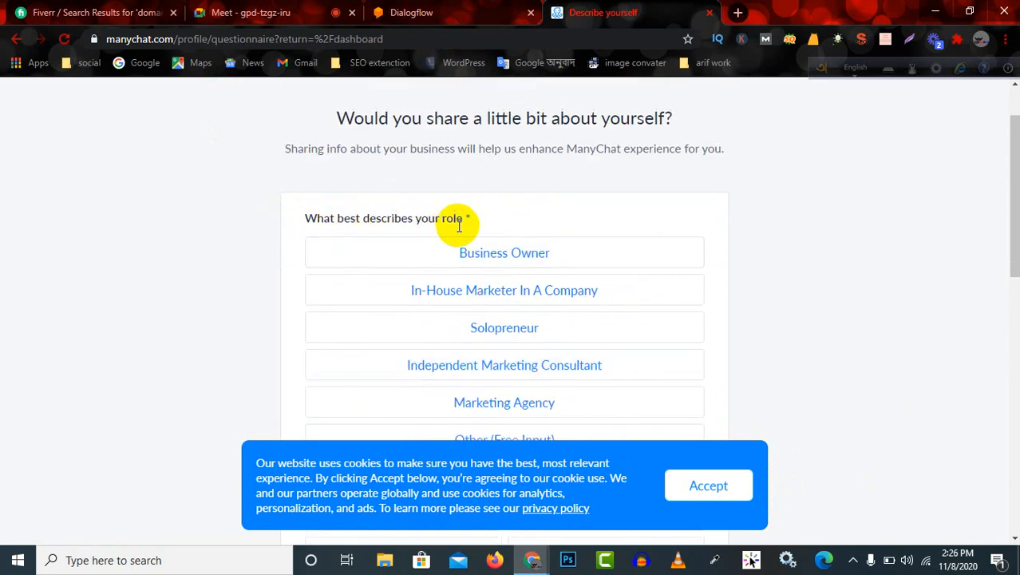
scroll(559, 346, "down", 2)
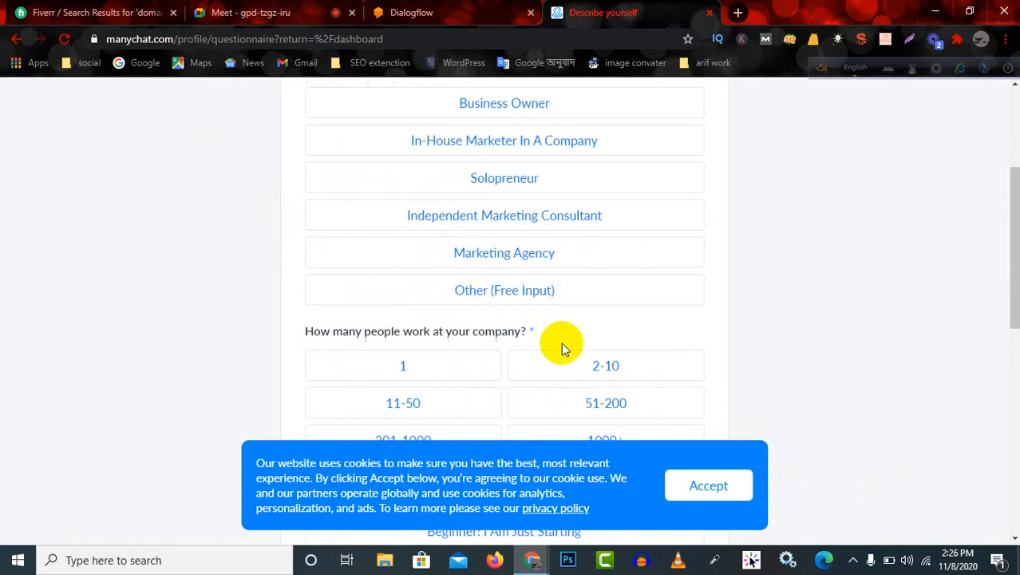
scroll(555, 292, "up", 1)
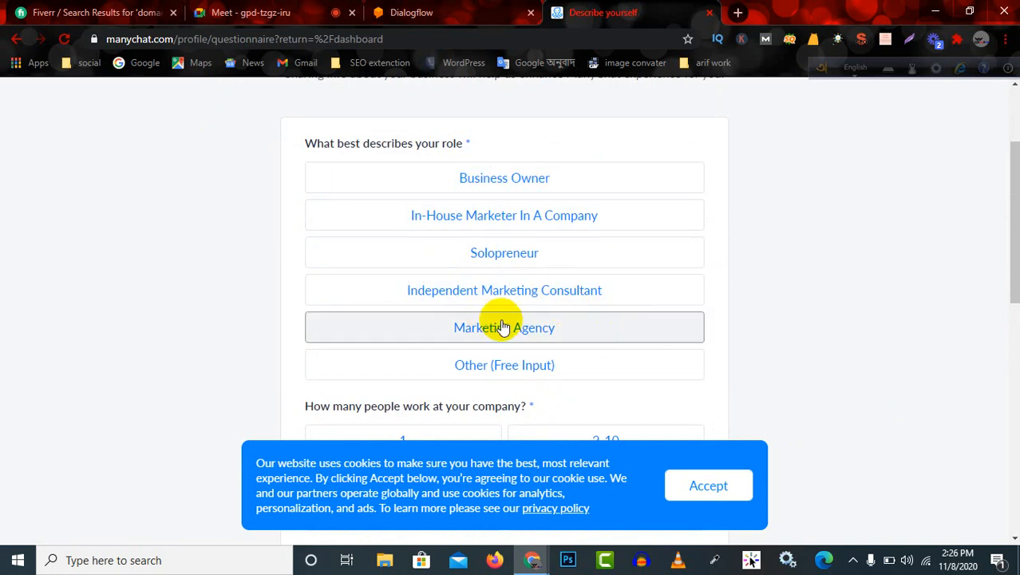
scroll(547, 321, "up", 2)
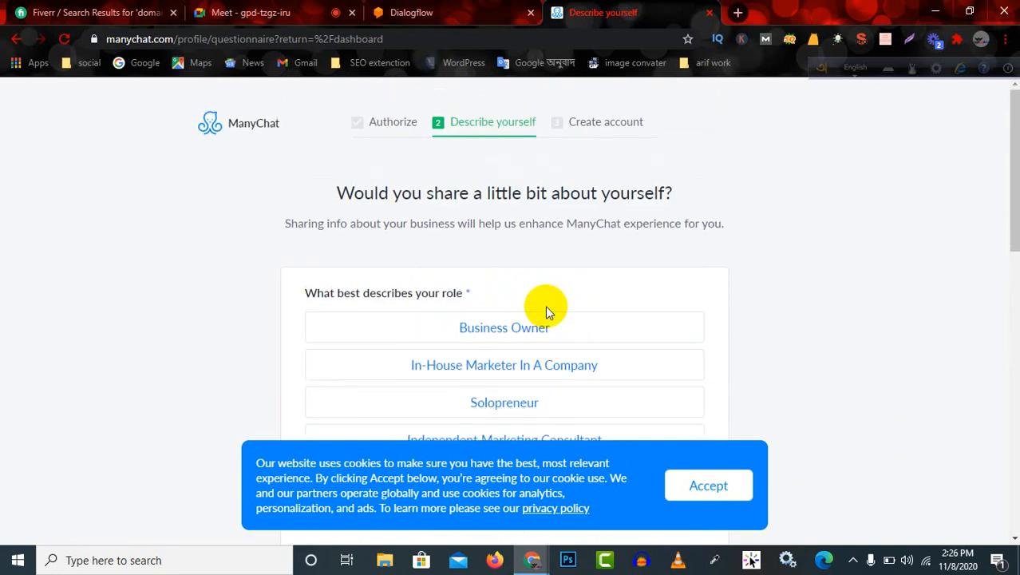
scroll(547, 311, "down", 3)
scroll(567, 292, "up", 1)
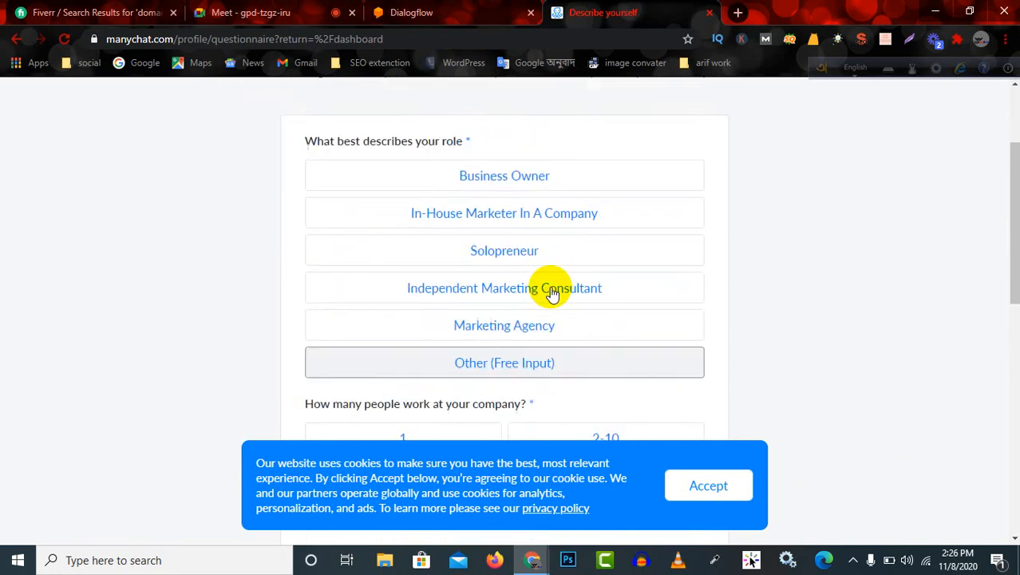
scroll(553, 294, "up", 1)
left_click(530, 260)
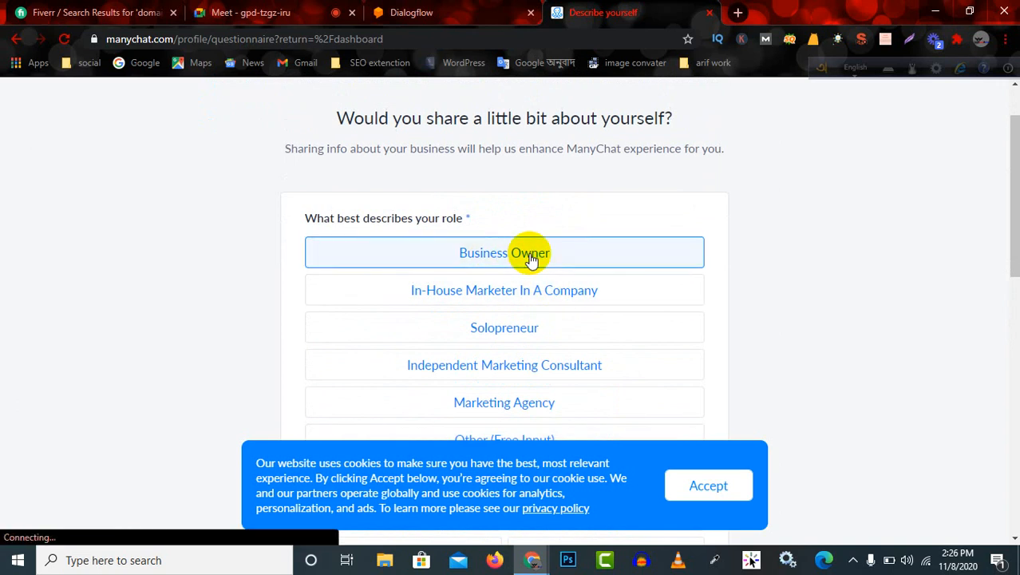
scroll(530, 263, "down", 3)
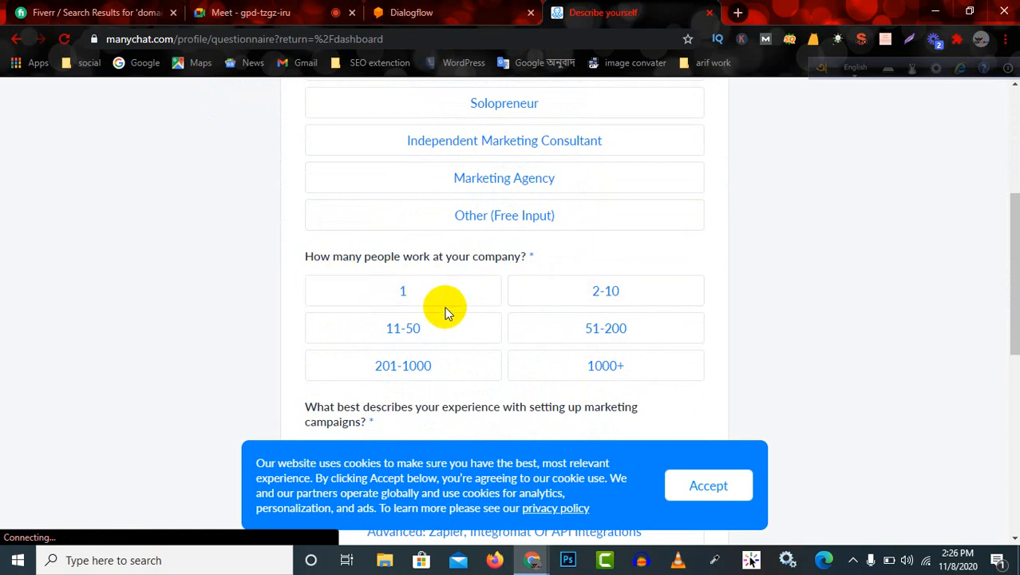
Switch to the Google Meet call to admit the waiting participant, and return to the ManyChat questionnaire.
left_click(248, 13)
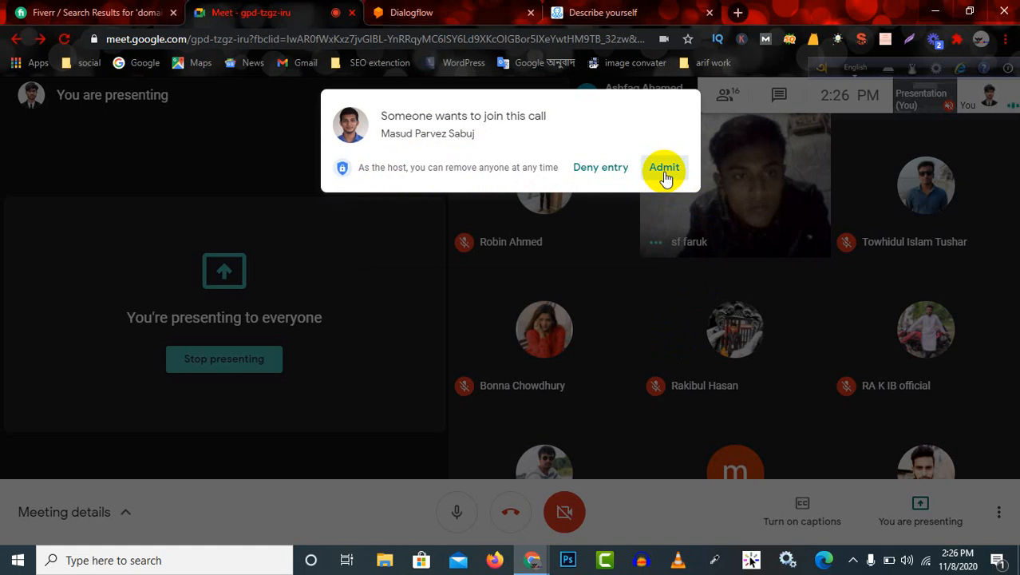
left_click(664, 169)
left_click(583, 12)
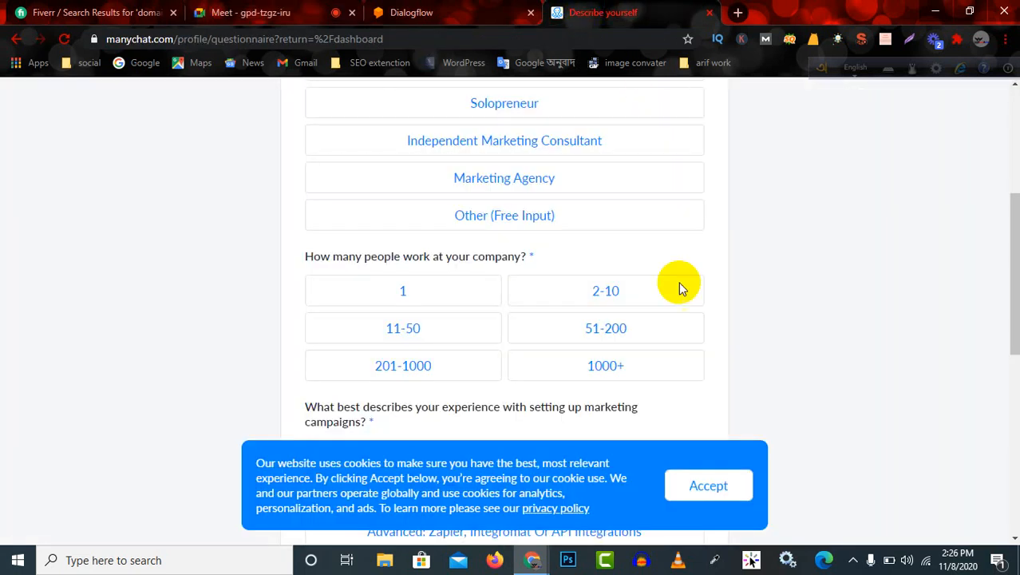
Set the company size to 2-10 people and the marketing campaign experience to "Beginner: I Am Just Starting".
left_click(615, 305)
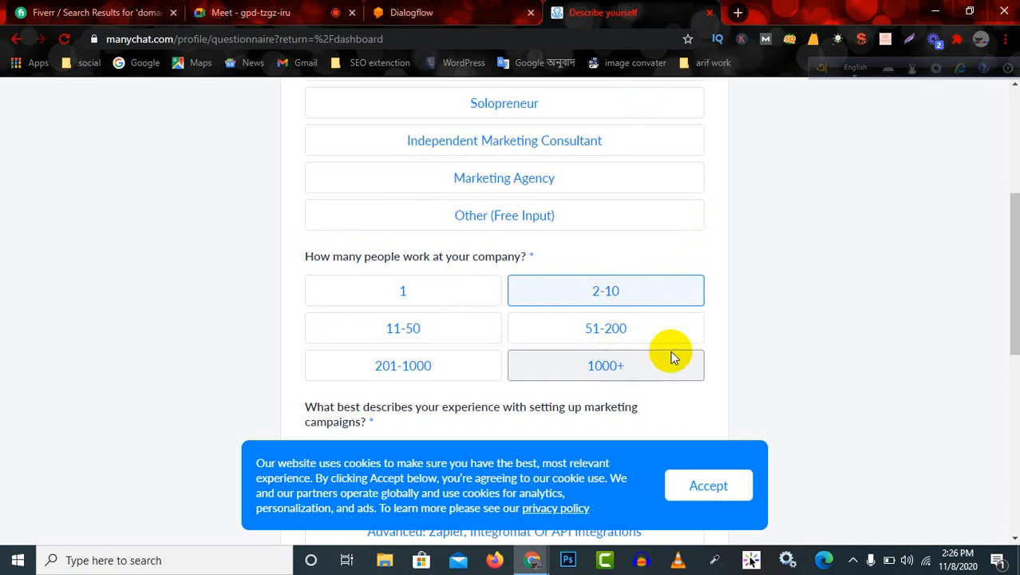
scroll(735, 305, "down", 4)
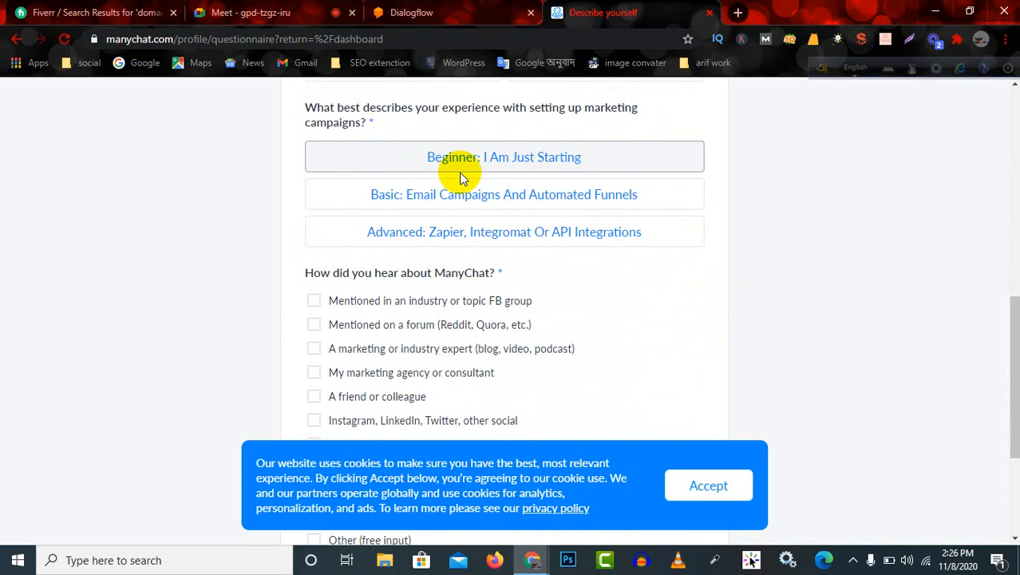
left_click(548, 158)
Choose "At a conference" as how ManyChat was heard about and submit the questionnaire.
scroll(647, 294, "down", 1)
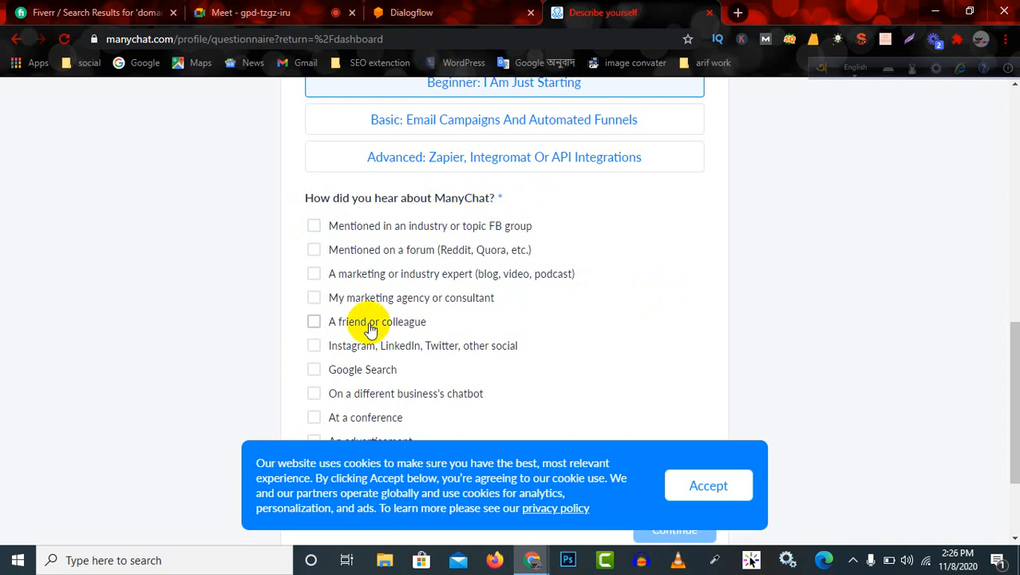
scroll(419, 396, "down", 1)
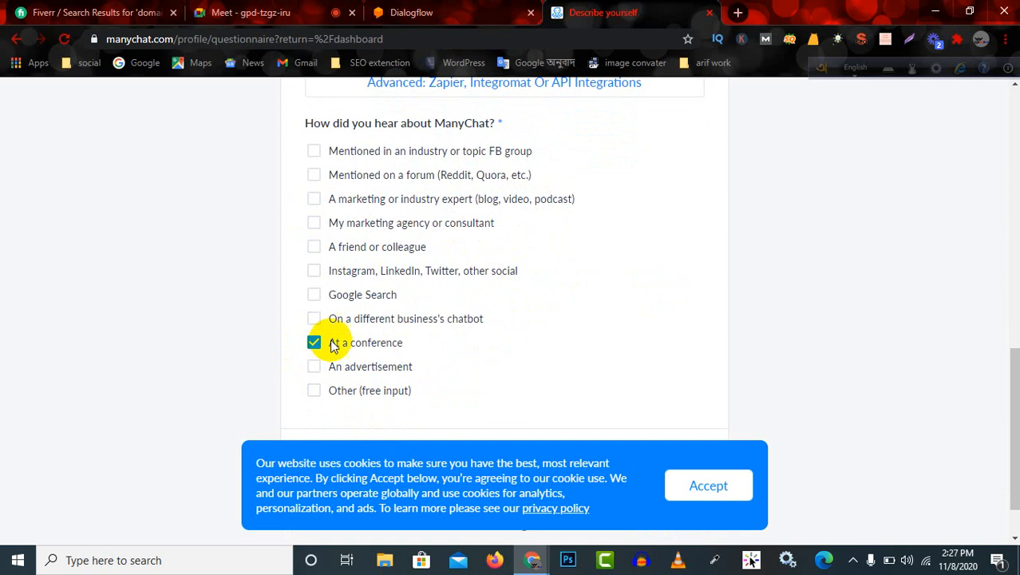
scroll(540, 331, "down", 1)
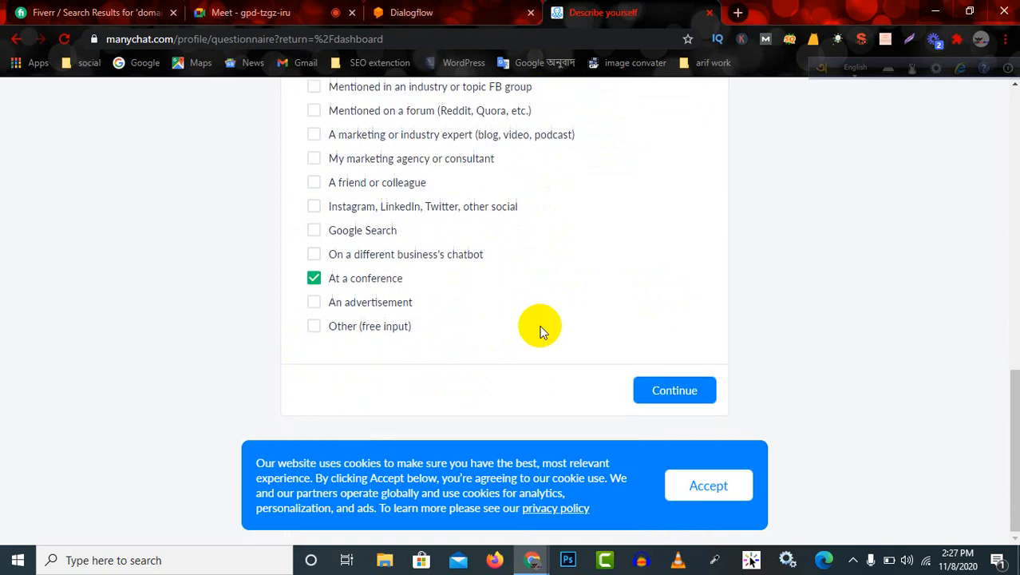
left_click(668, 391)
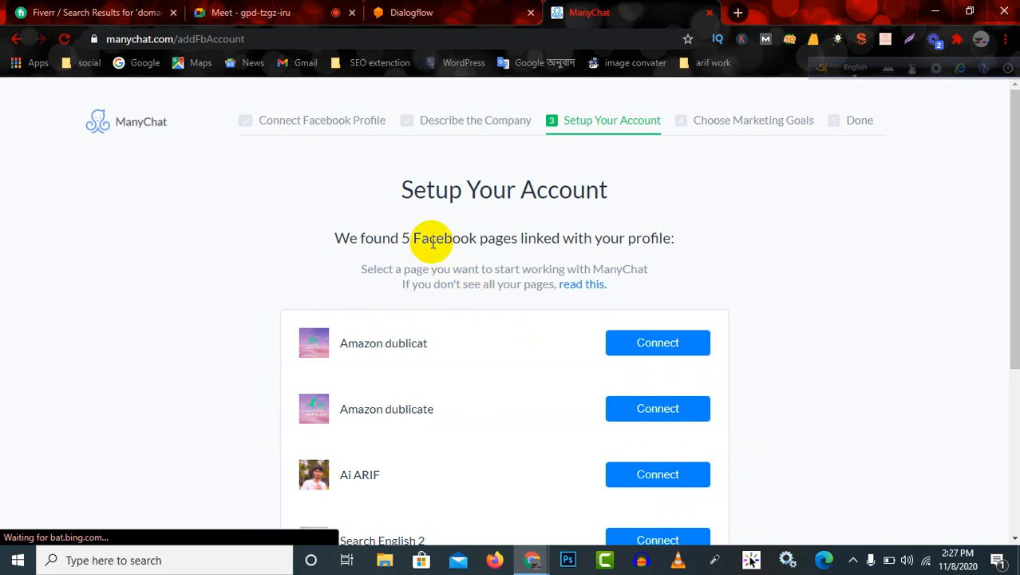
Look through the linked Facebook pages available to connect and the option to create a new page.
scroll(435, 219, "down", 3)
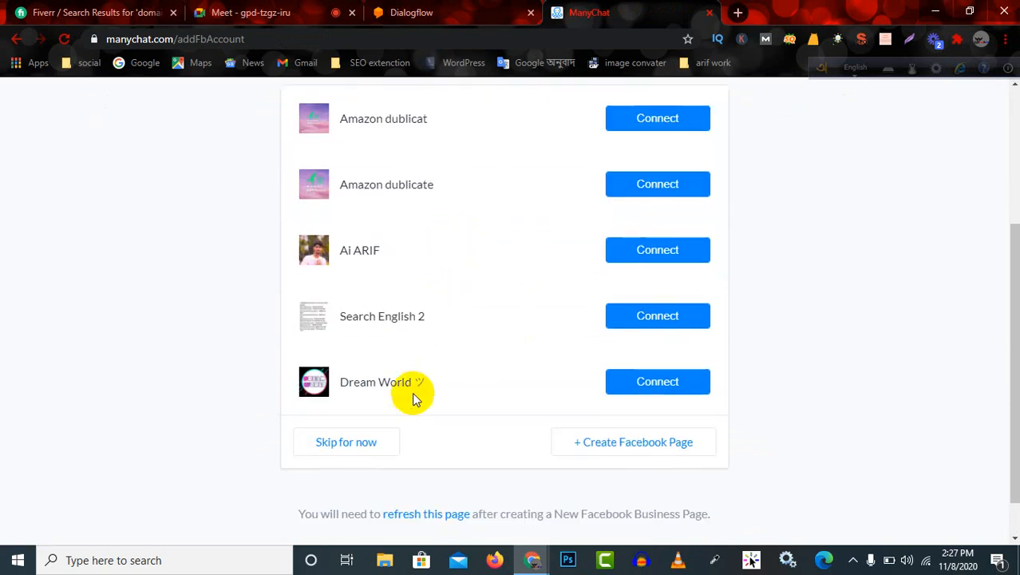
scroll(375, 463, "up", 3)
scroll(449, 309, "down", 3)
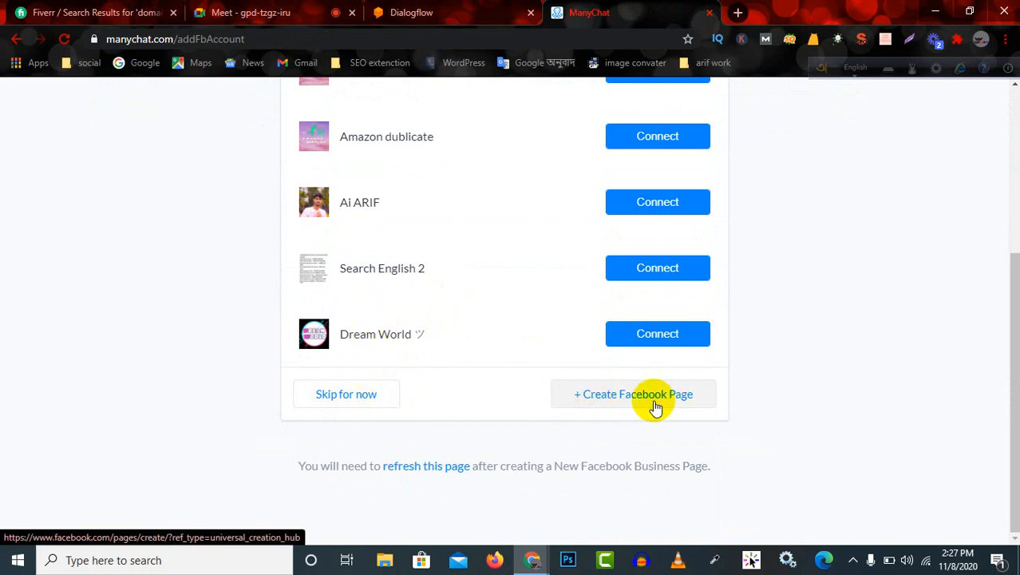
scroll(559, 409, "up", 1)
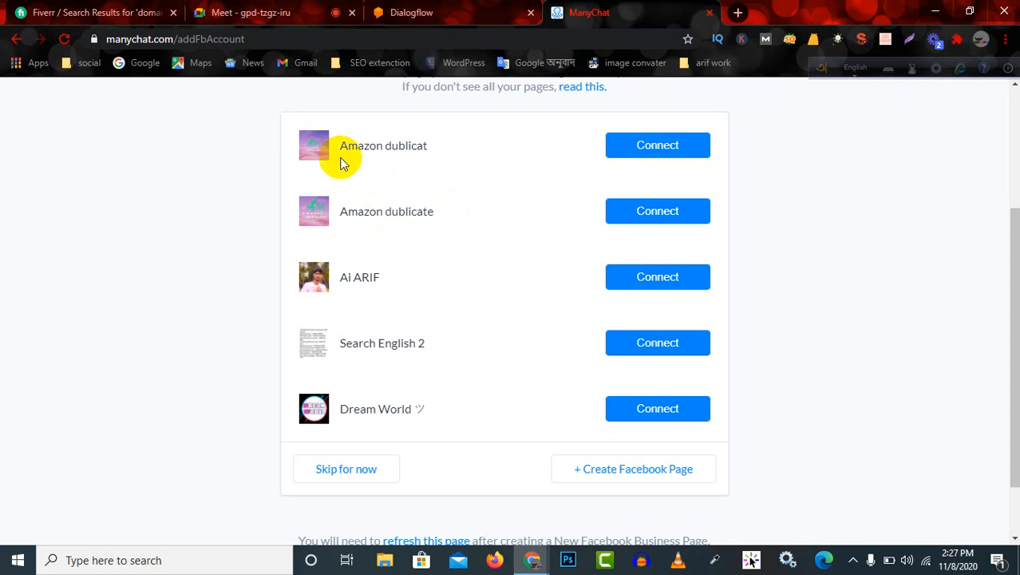
Connect the "Amazon dublicat" Facebook page to ManyChat.
left_click_drag(338, 146, 444, 160)
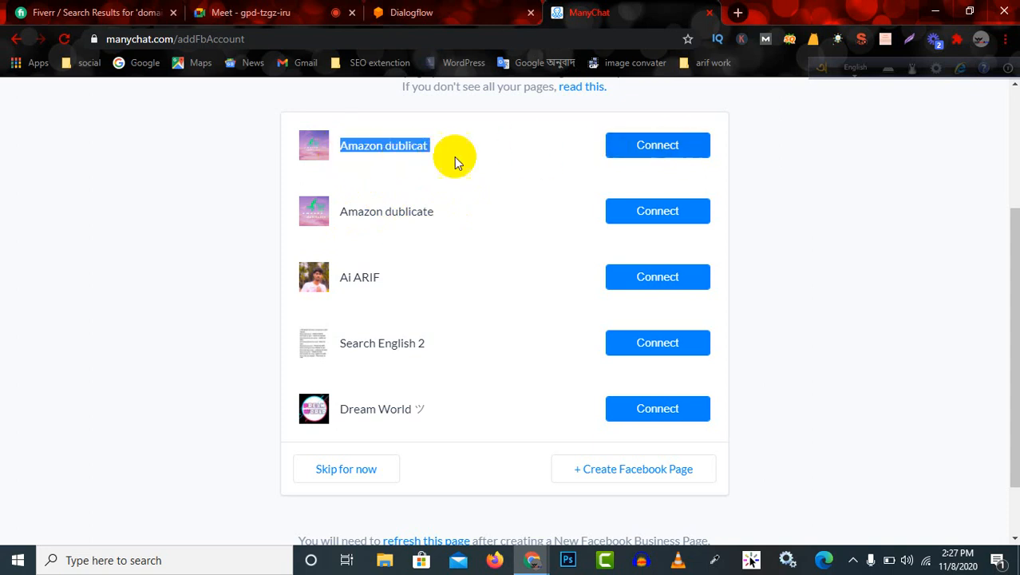
left_click(456, 160)
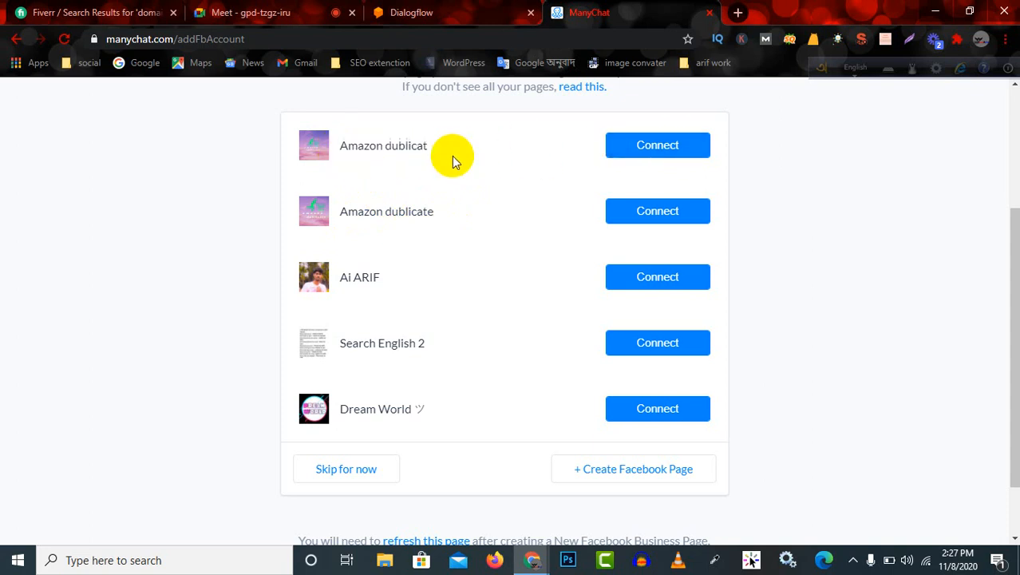
left_click(648, 148)
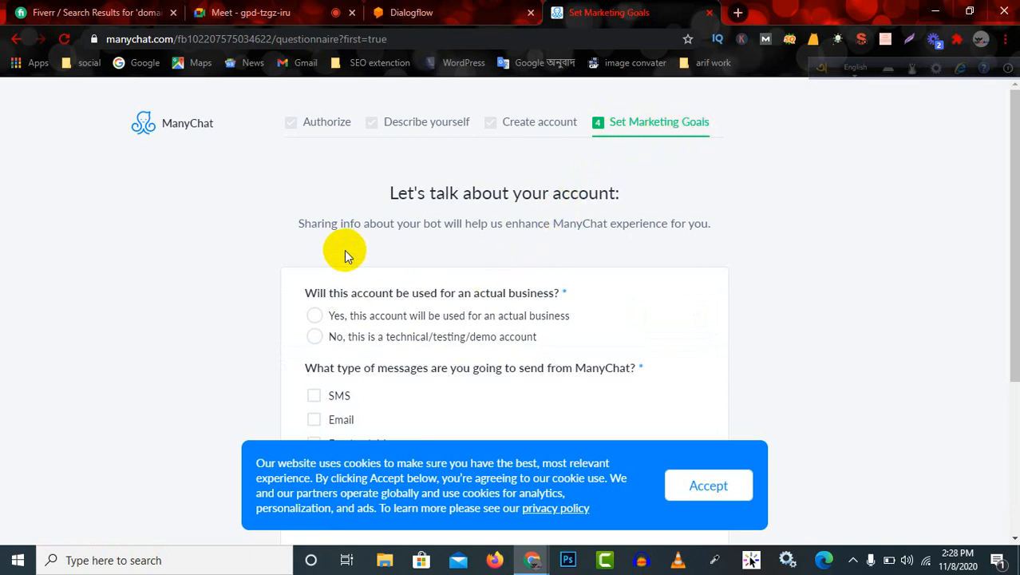
Mark the account as used for an actual business and describe the business as E-commerce.
left_click_drag(417, 257, 438, 264)
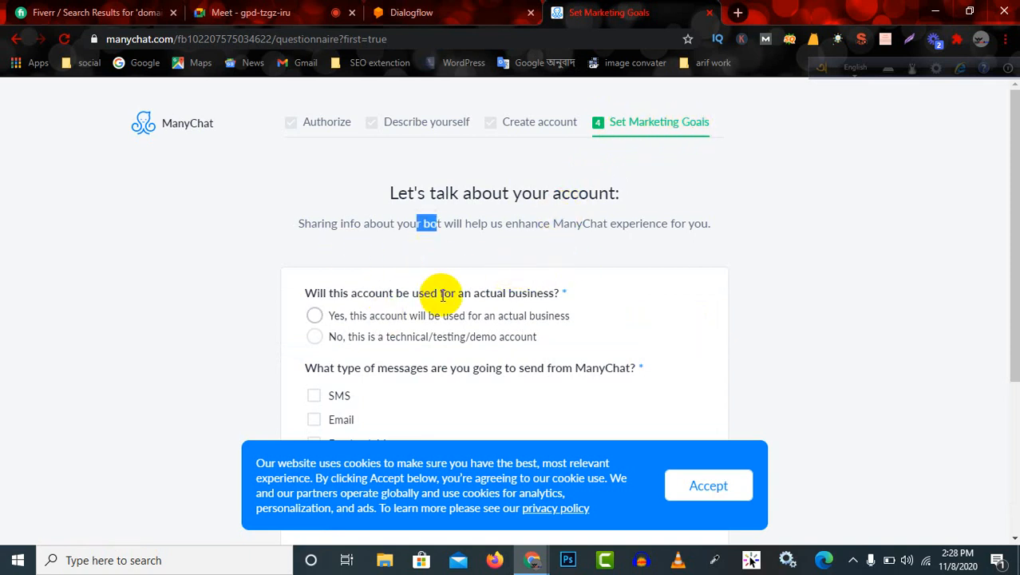
scroll(431, 293, "down", 2)
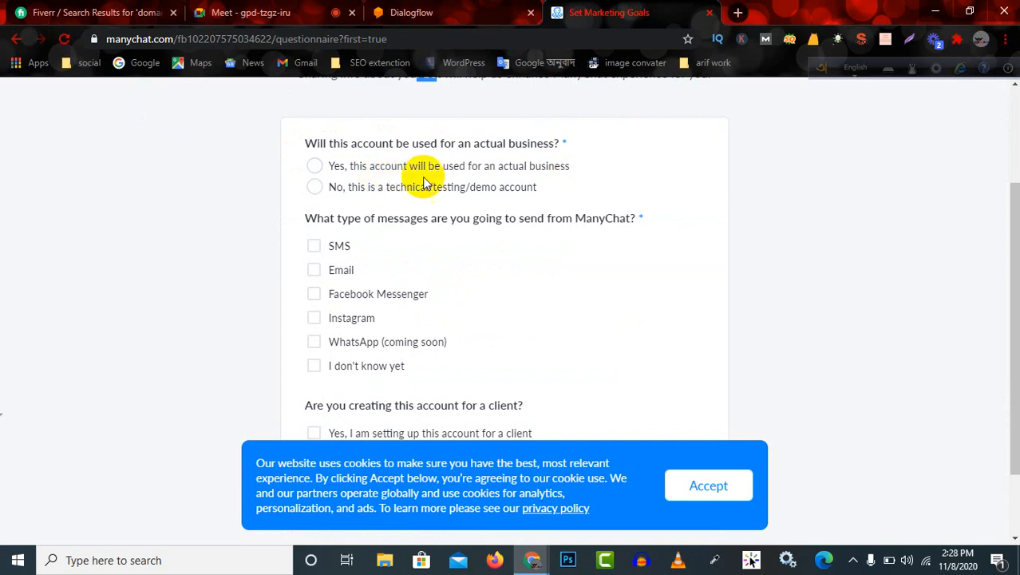
left_click(314, 166)
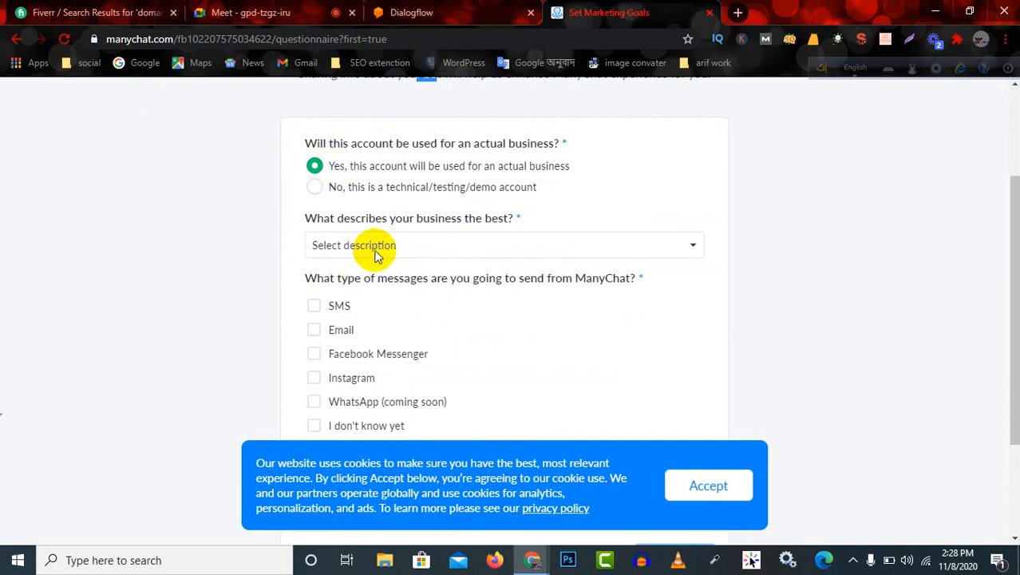
left_click(646, 243)
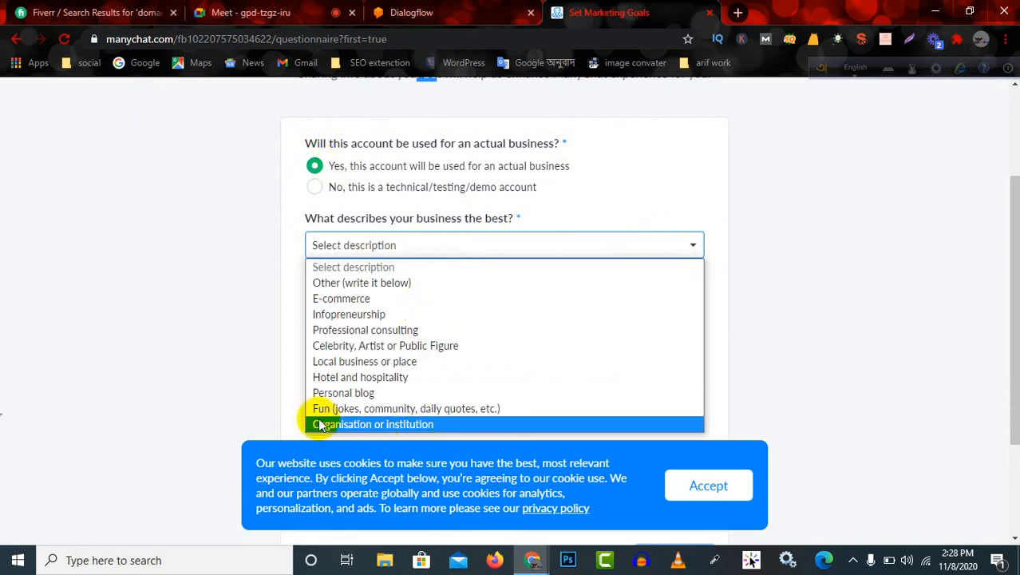
left_click(403, 306)
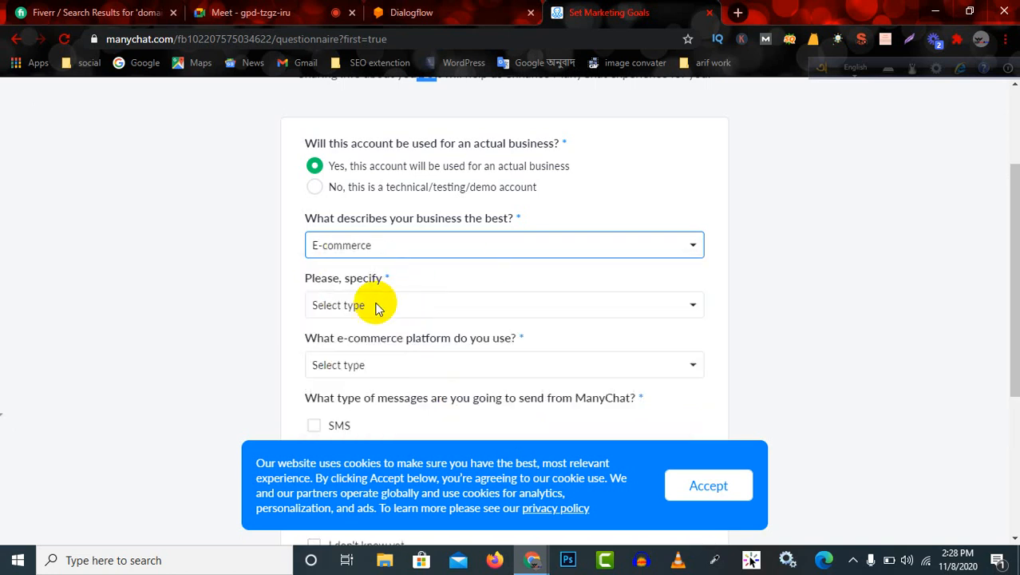
Specify Physical goods as the e-commerce type and "I don't use e-commerce platform" as the platform.
scroll(395, 264, "down", 1)
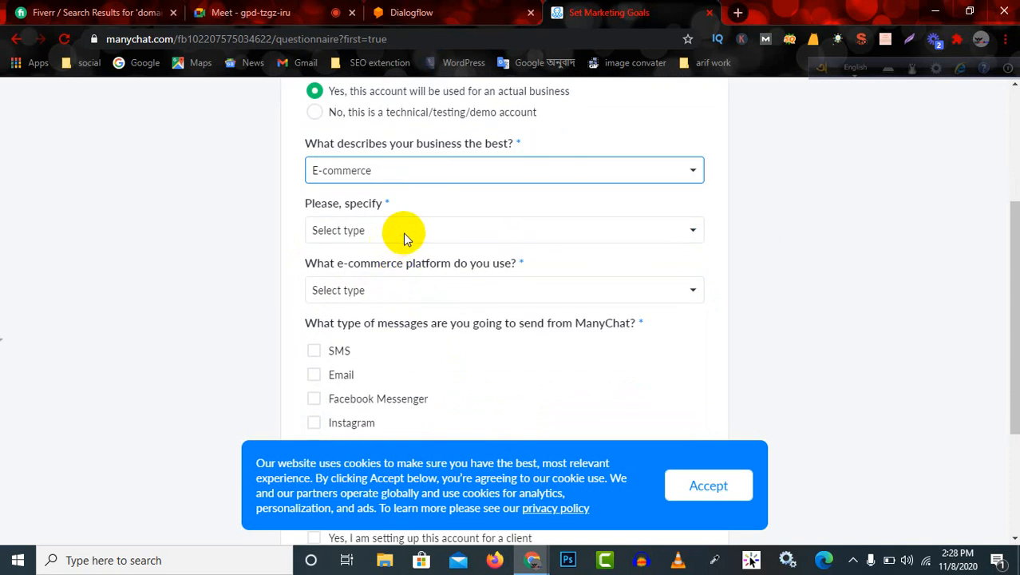
left_click(415, 230)
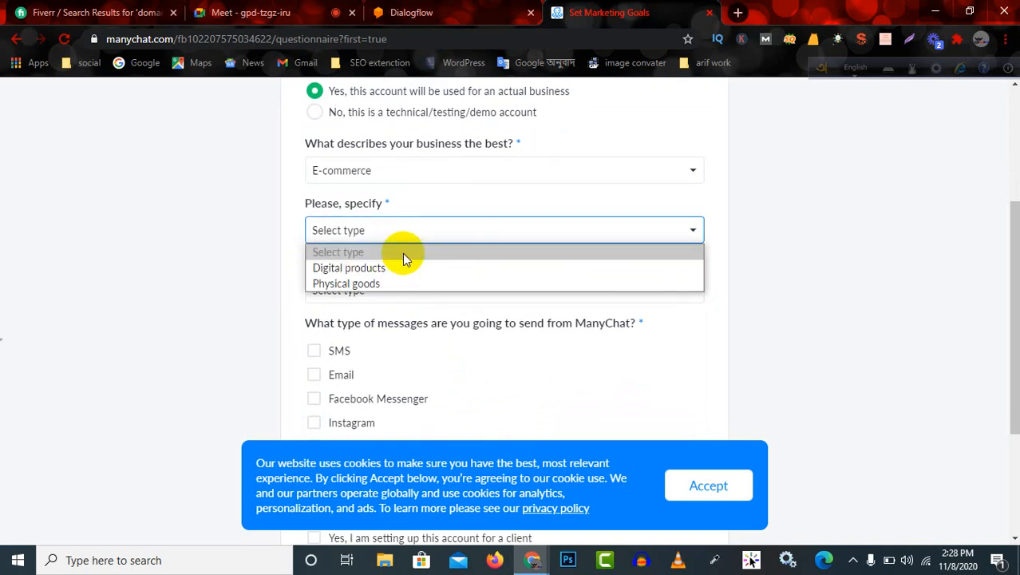
left_click(360, 283)
scroll(375, 257, "down", 1)
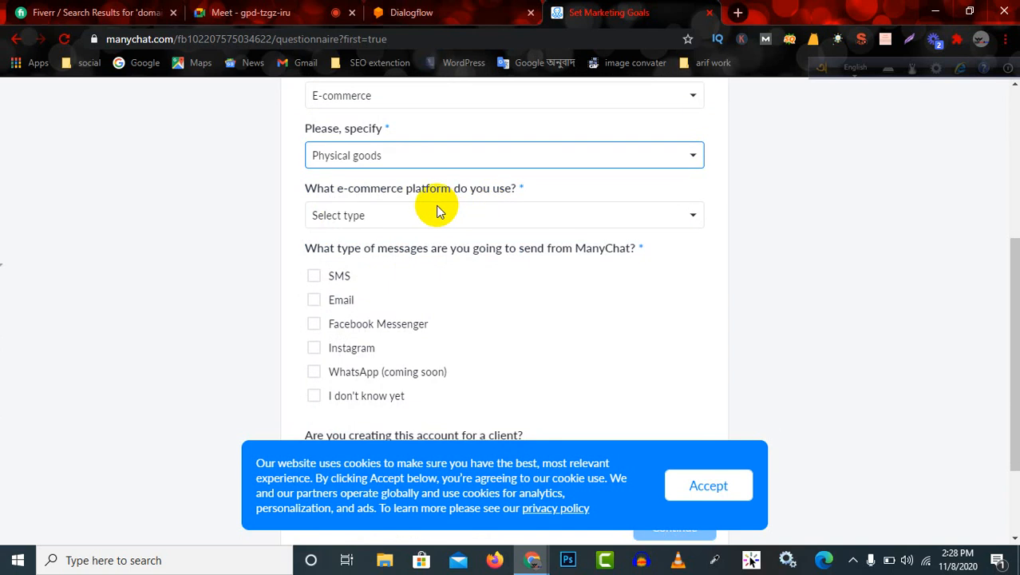
left_click(486, 217)
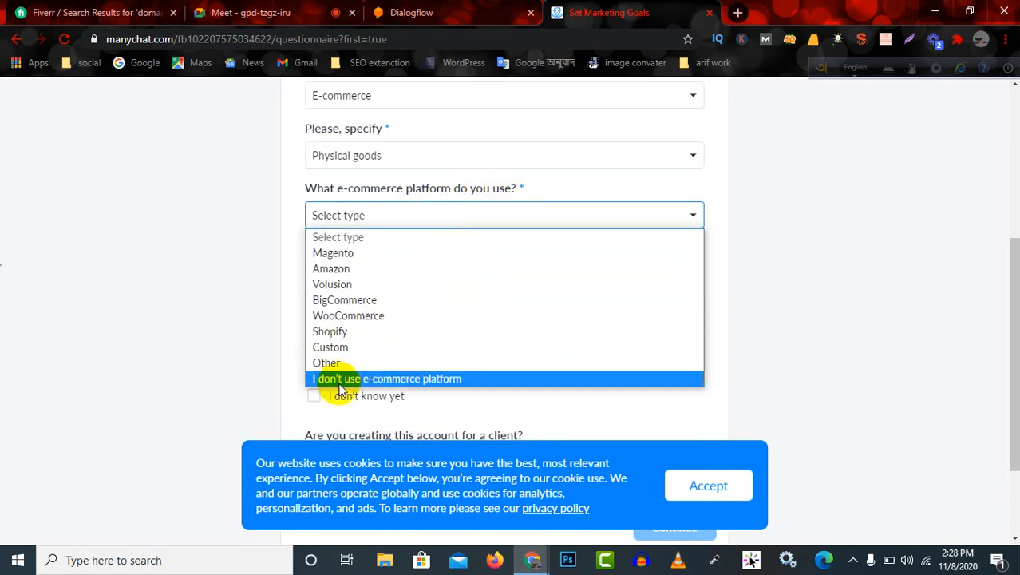
left_click(466, 382)
left_click(445, 221)
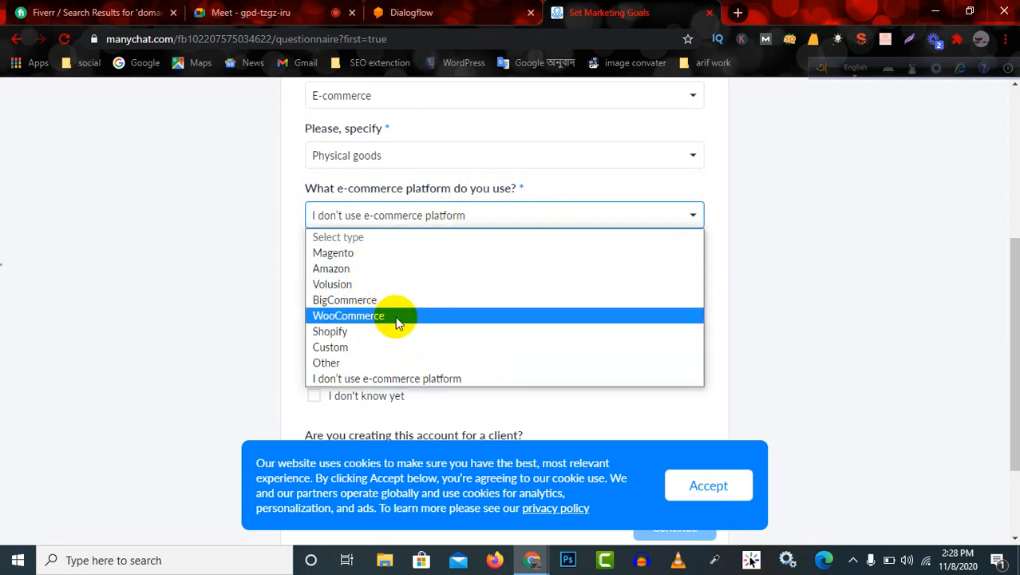
left_click(444, 379)
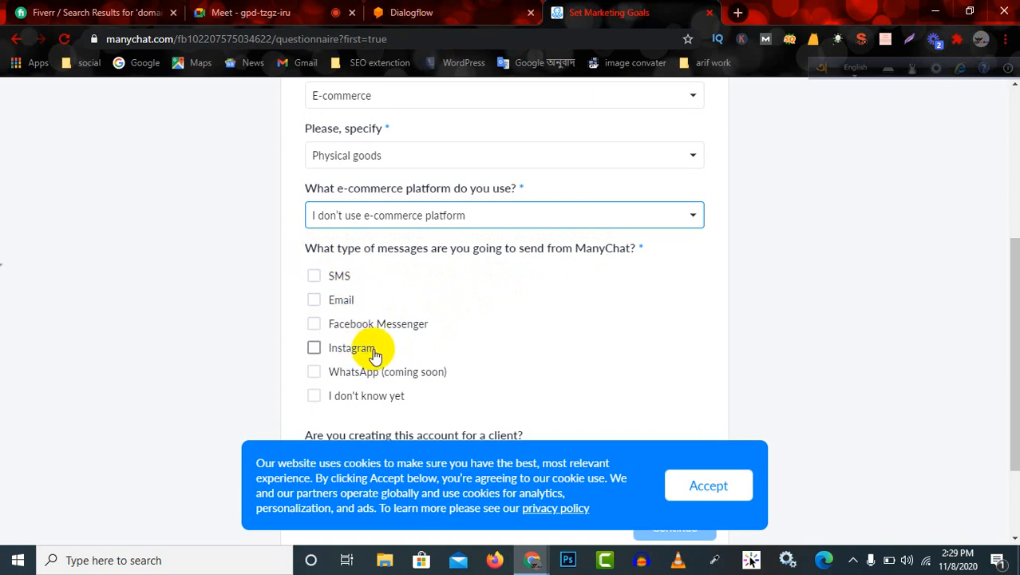
Choose Facebook Messenger as the message type to send and submit the account questionnaire.
left_click(314, 324)
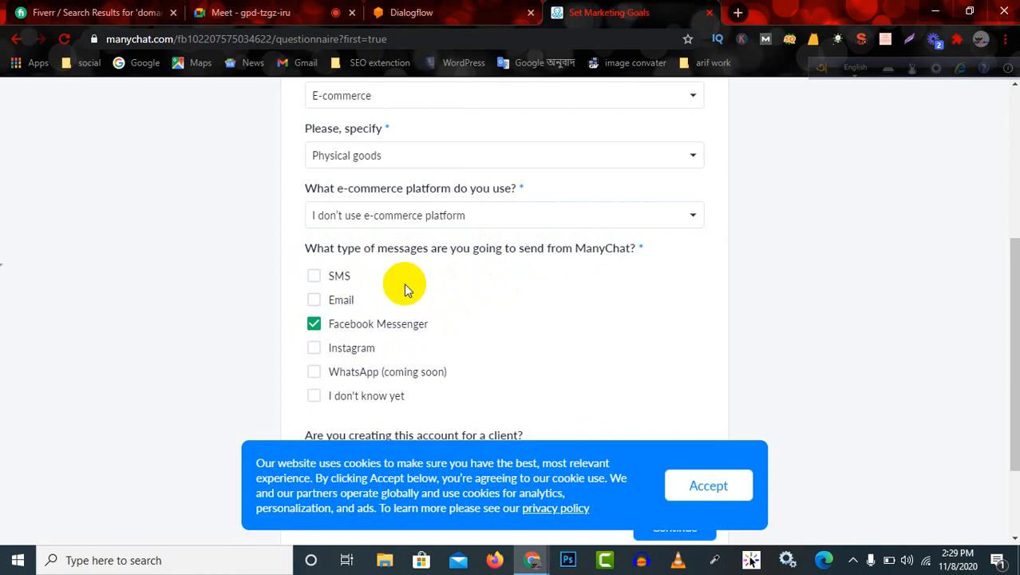
scroll(407, 285, "down", 2)
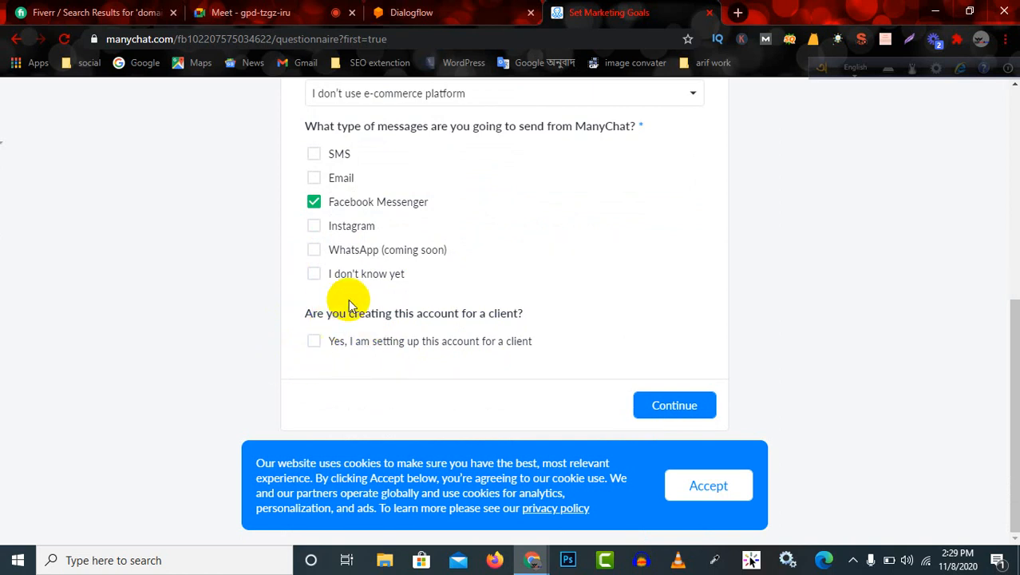
left_click(667, 407)
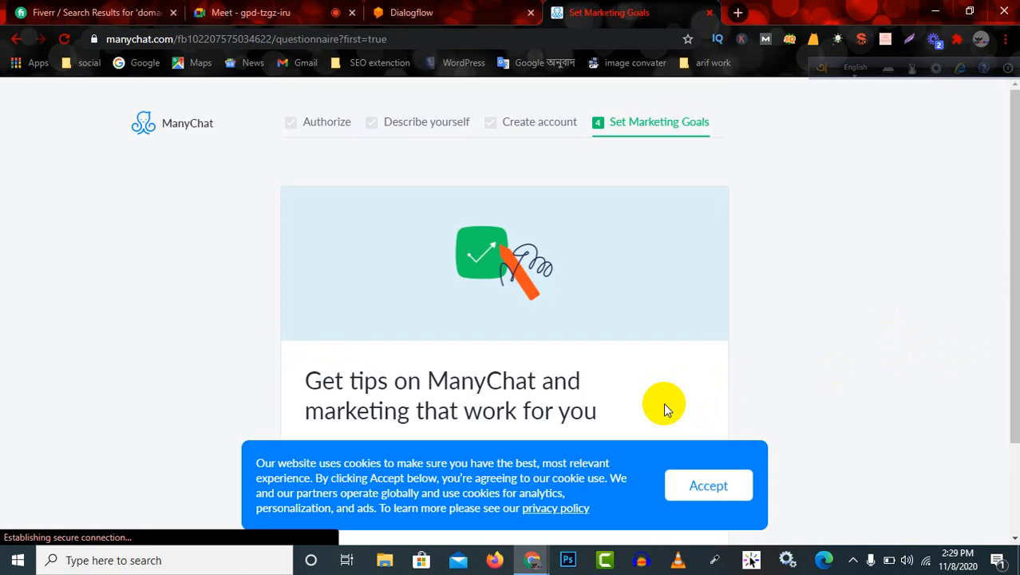
Read the marketing tips introduction that offers three questions for guidance towards goals.
scroll(659, 407, "down", 2)
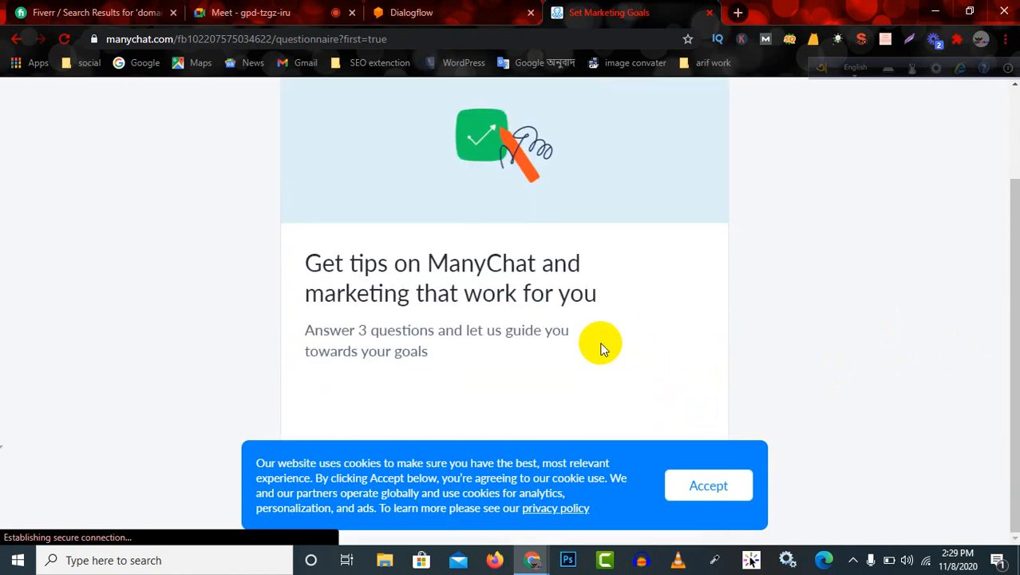
scroll(585, 358, "up", 1)
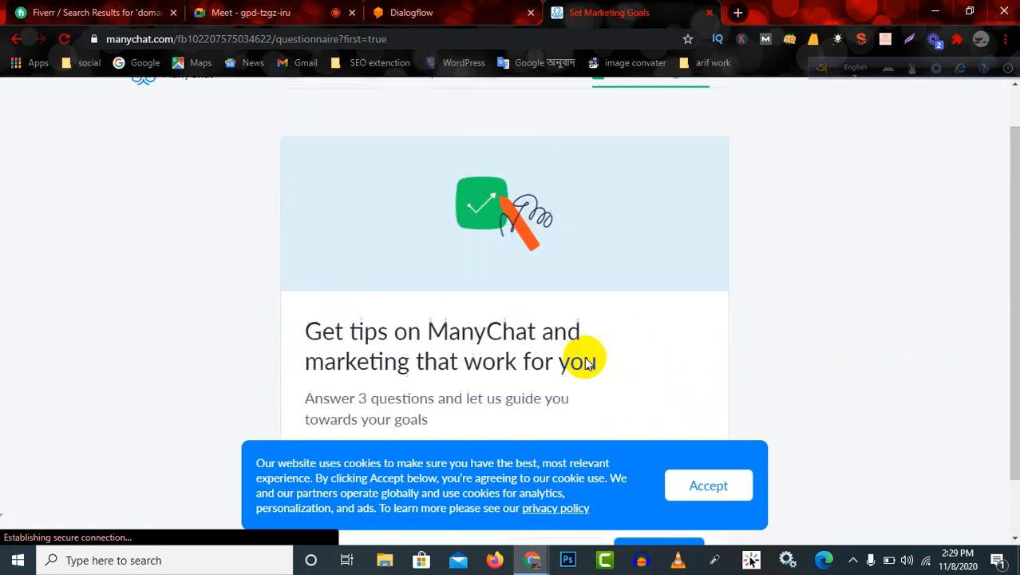
scroll(577, 347, "down", 1)
scroll(489, 305, "up", 2)
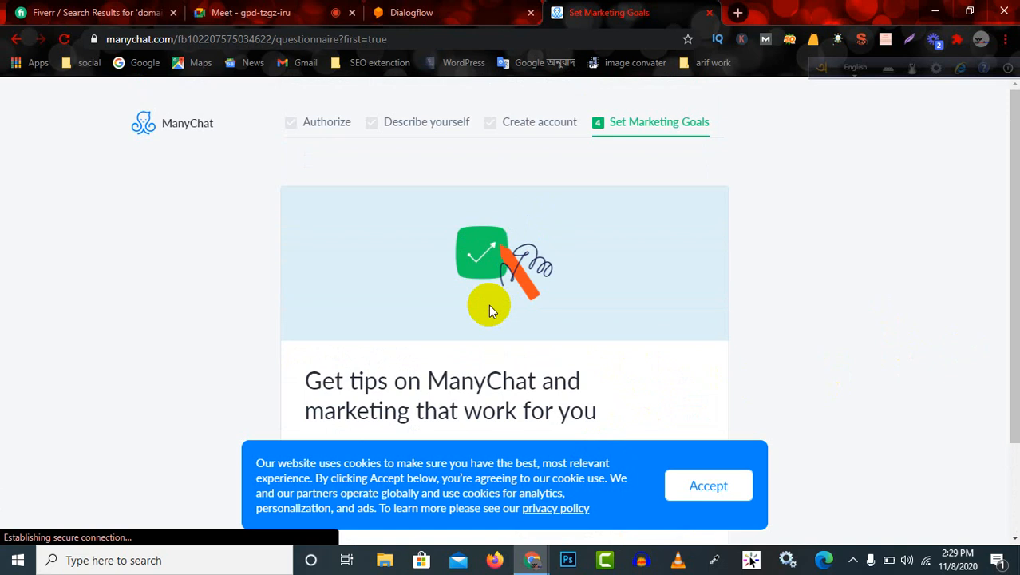
scroll(488, 306, "down", 2)
scroll(463, 312, "up", 2)
scroll(424, 318, "down", 2)
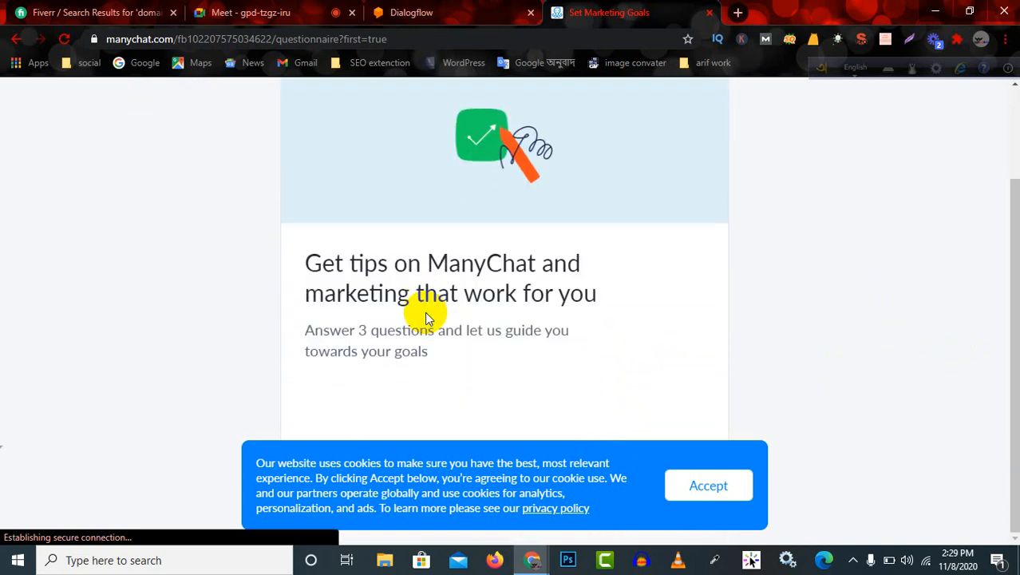
scroll(360, 323, "up", 2)
scroll(448, 332, "down", 2)
left_click_drag(313, 260, 598, 337)
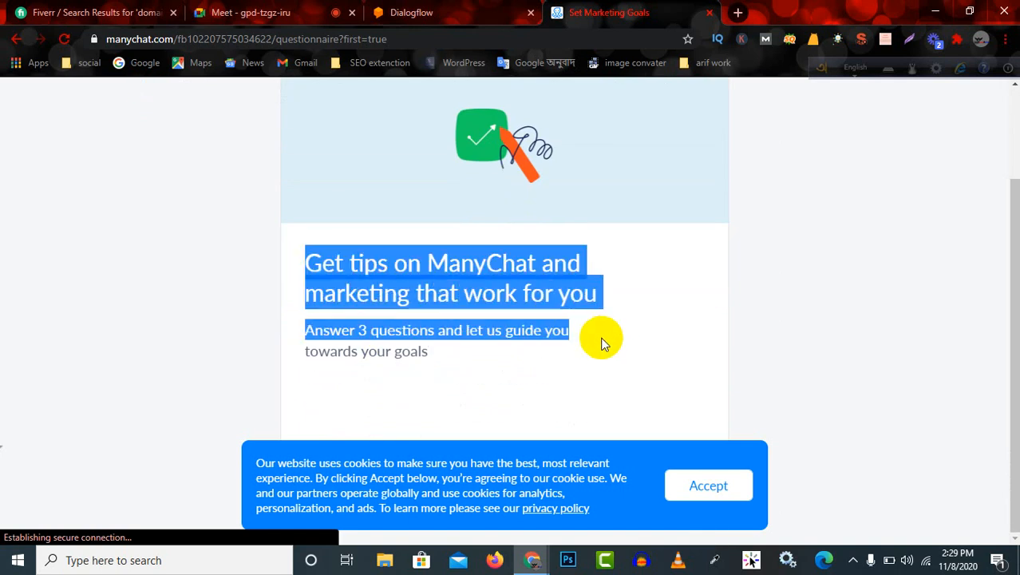
left_click(615, 348)
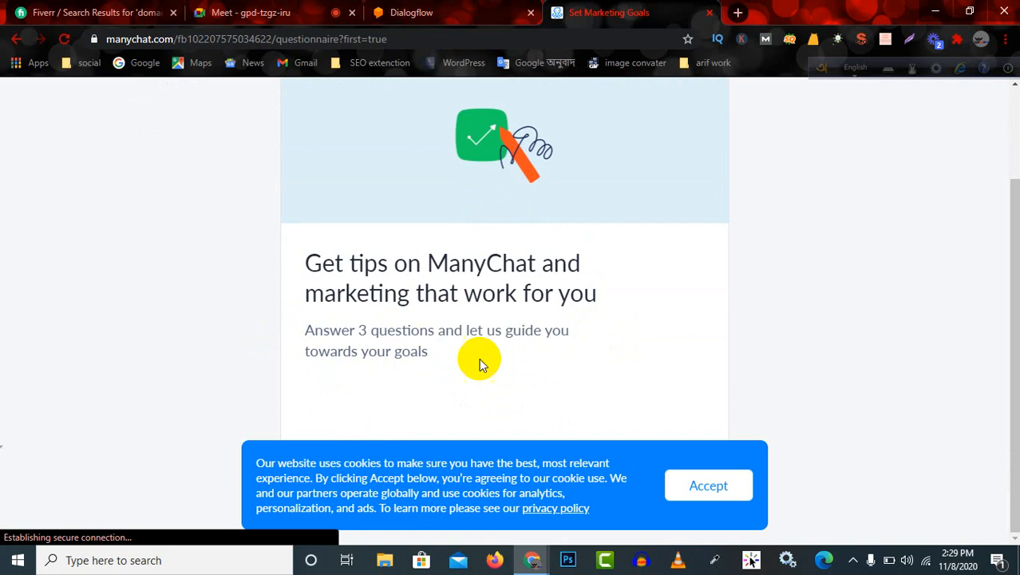
scroll(411, 335, "up", 2)
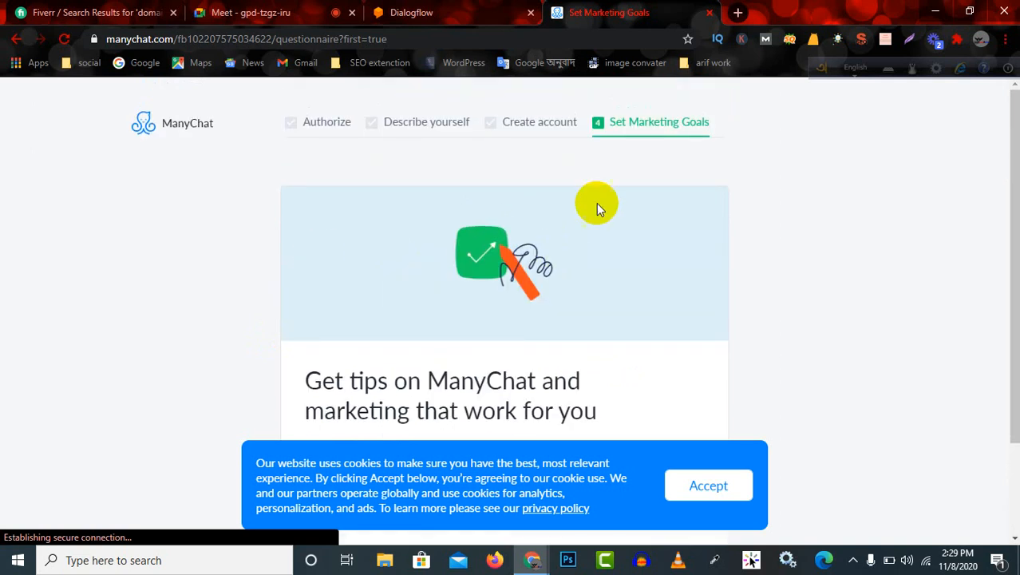
scroll(809, 355, "down", 1)
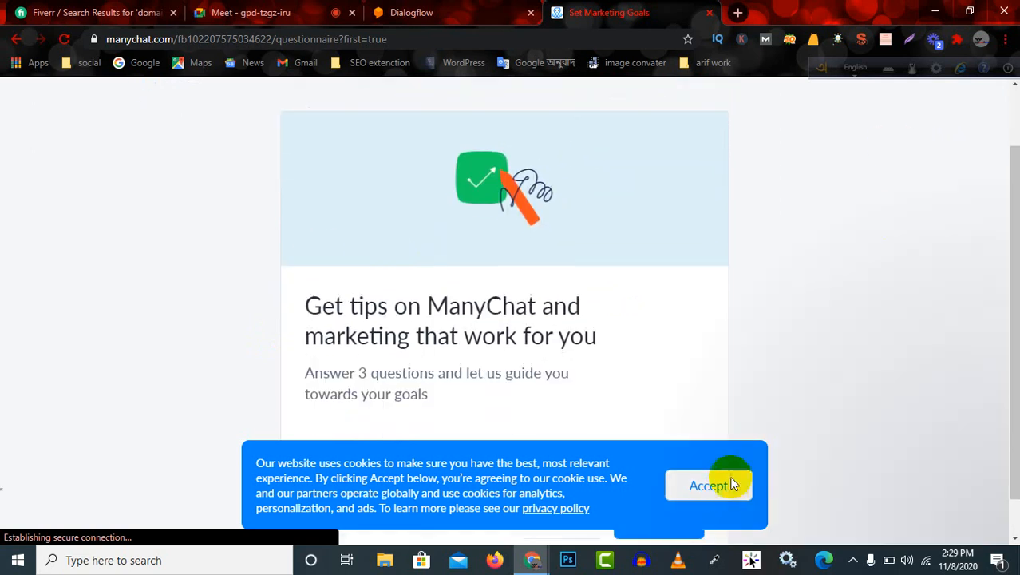
scroll(700, 387, "down", 1)
scroll(702, 390, "up", 2)
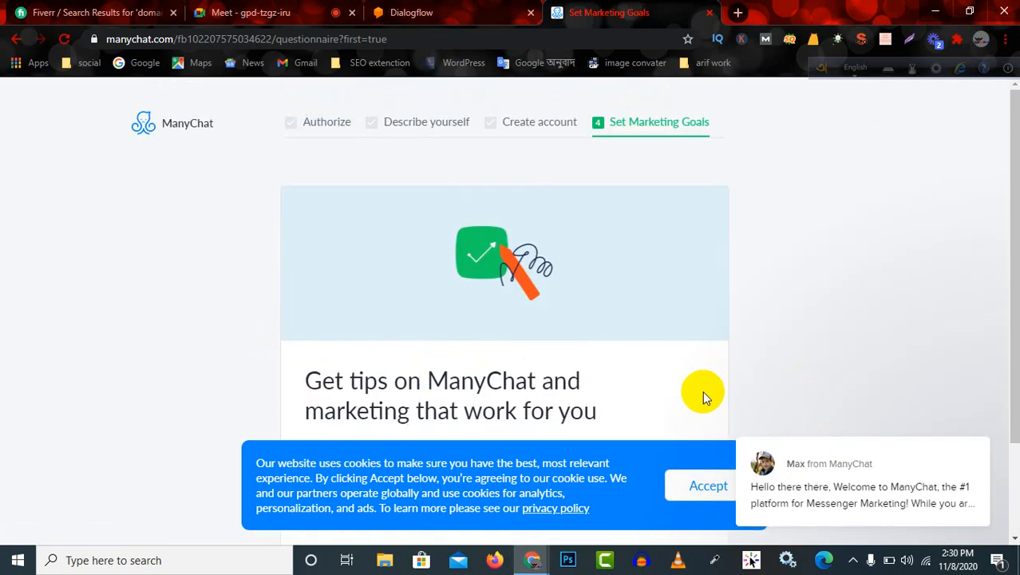
scroll(703, 391, "down", 1)
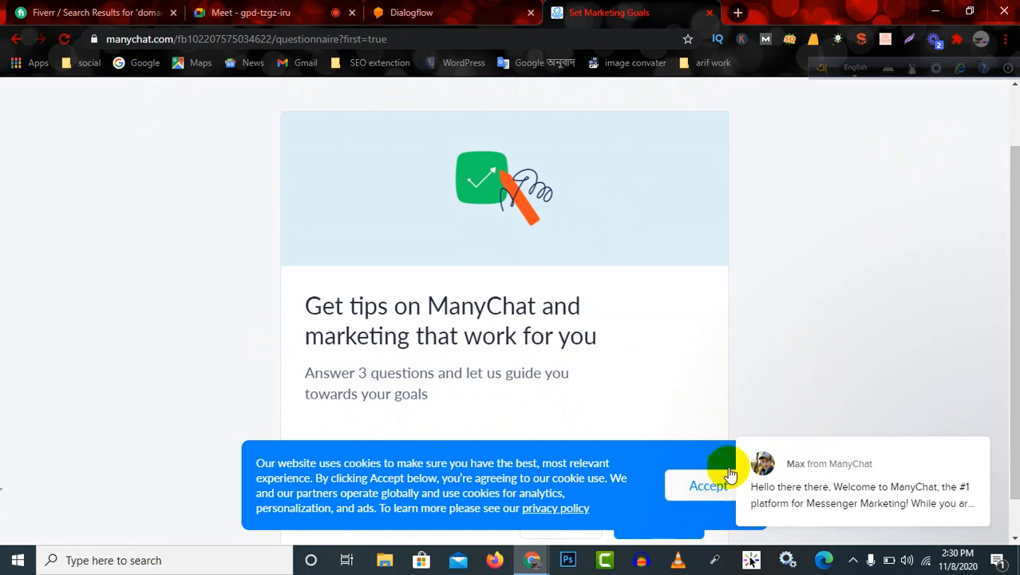
Accept the cookie notice and postpone the three marketing goal questions to reach the dashboard.
left_click(687, 485)
scroll(667, 469, "down", 1)
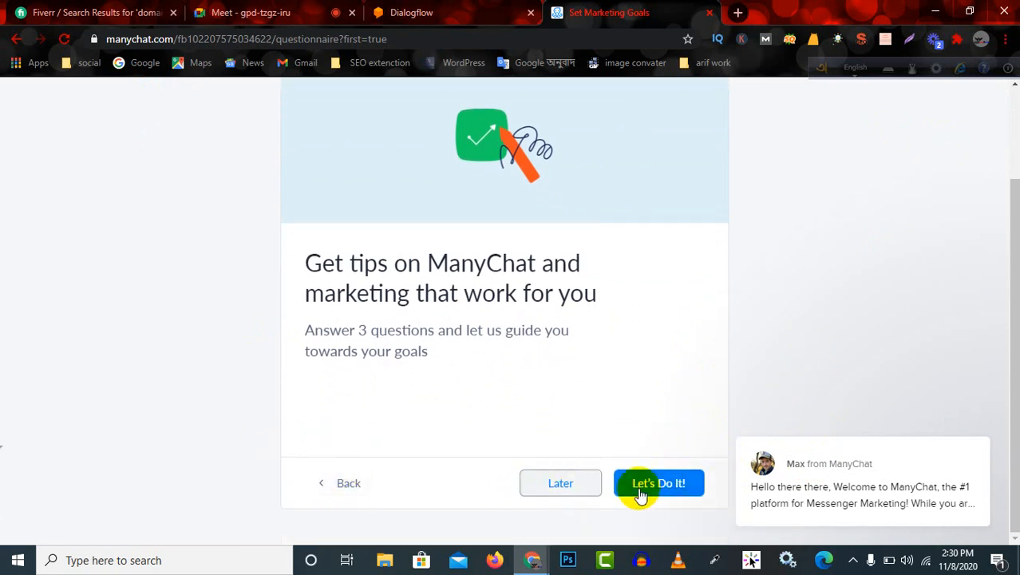
scroll(642, 463, "up", 2)
scroll(625, 416, "down", 2)
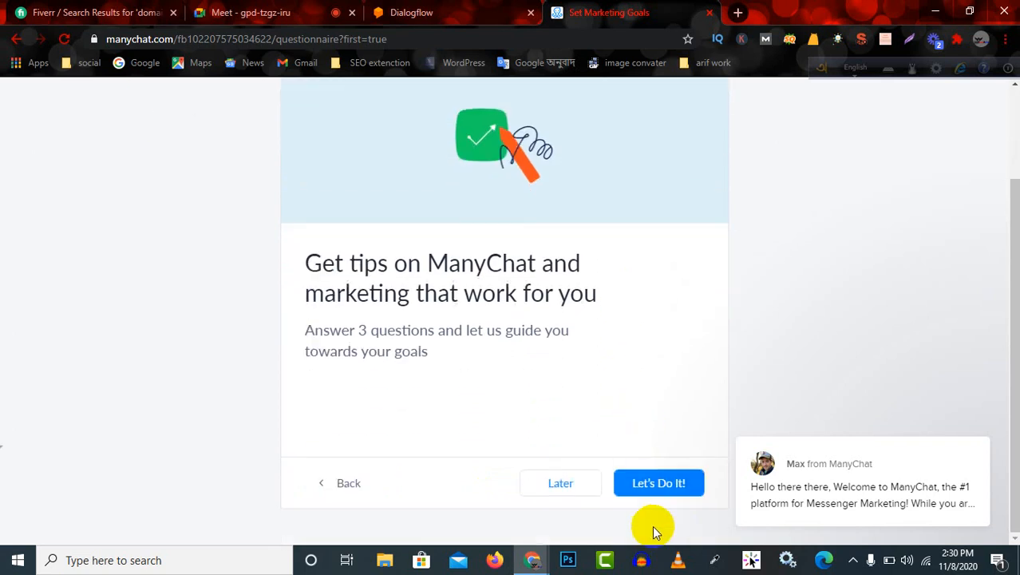
left_click(561, 483)
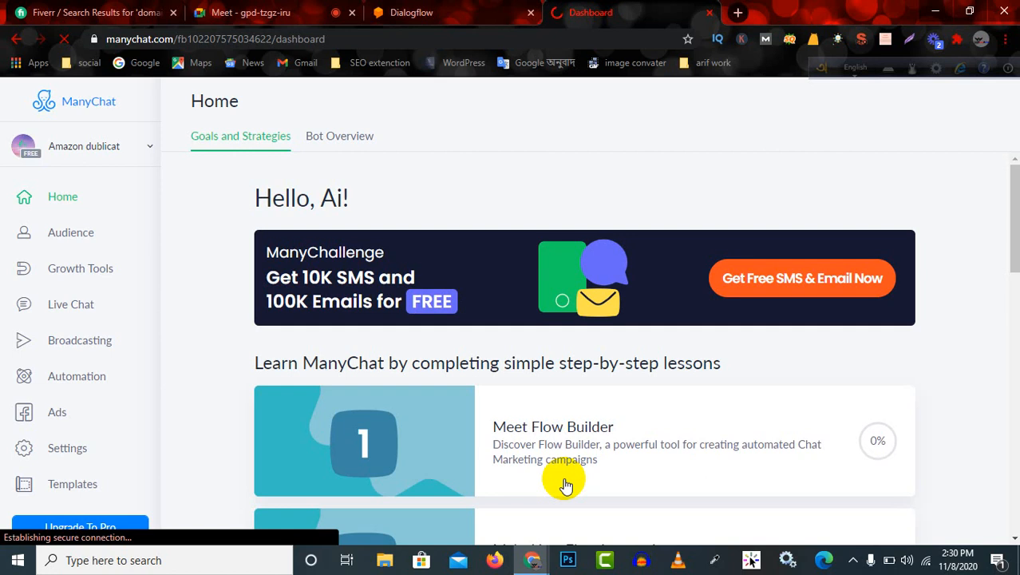
Look through the dashboard's step-by-step lessons, expert help section and navigation entries.
scroll(546, 460, "down", 3)
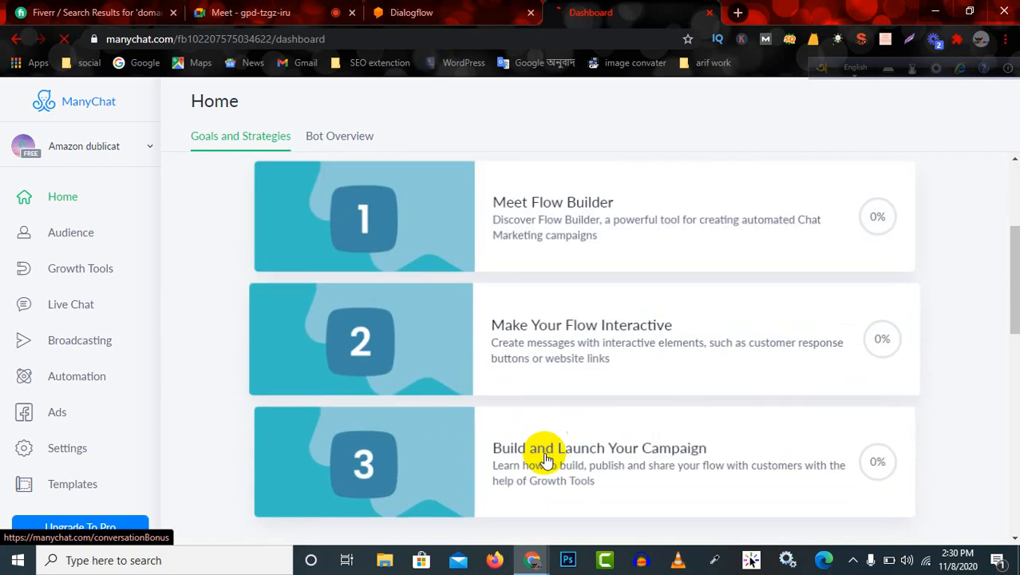
scroll(547, 461, "down", 3)
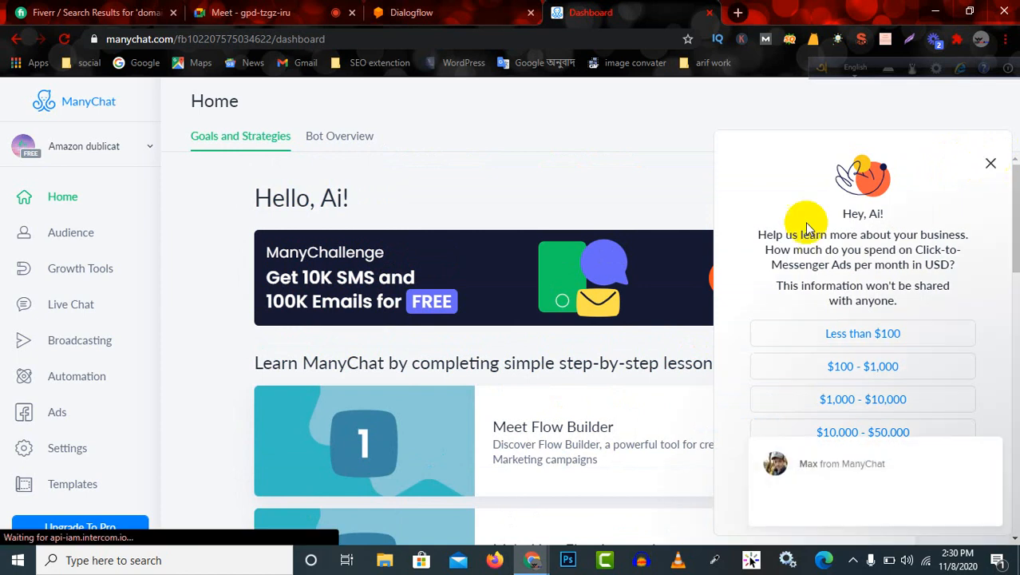
scroll(275, 345, "down", 5)
scroll(274, 339, "up", 5)
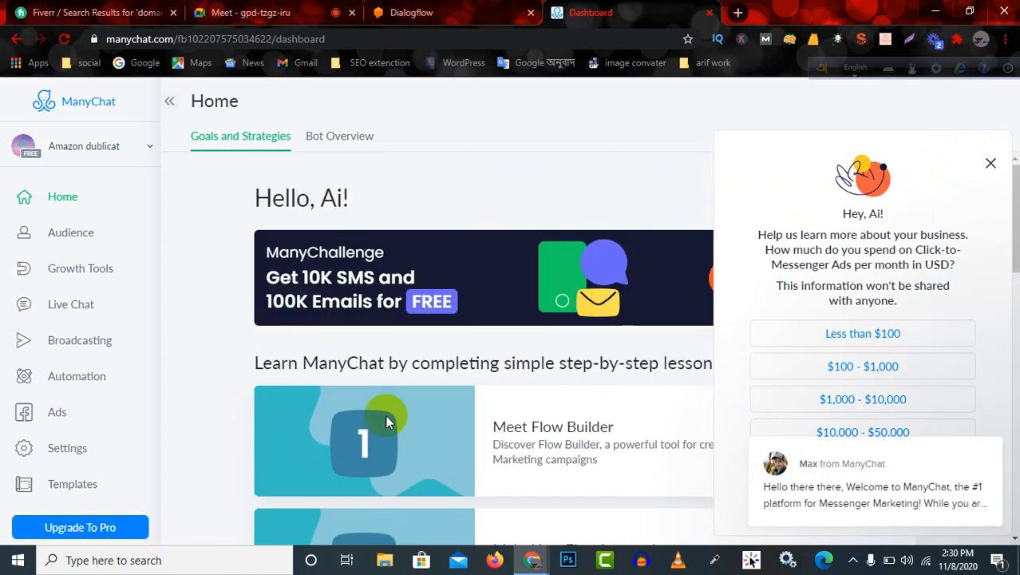
scroll(310, 414, "down", 7)
scroll(299, 411, "up", 2)
scroll(149, 347, "down", 1)
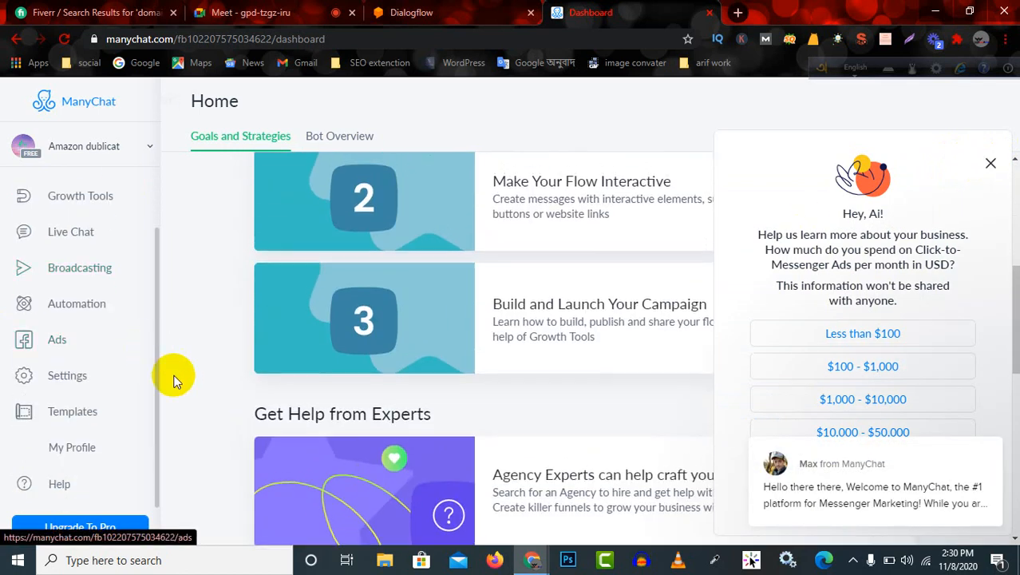
scroll(171, 376, "up", 6)
scroll(80, 303, "up", 1)
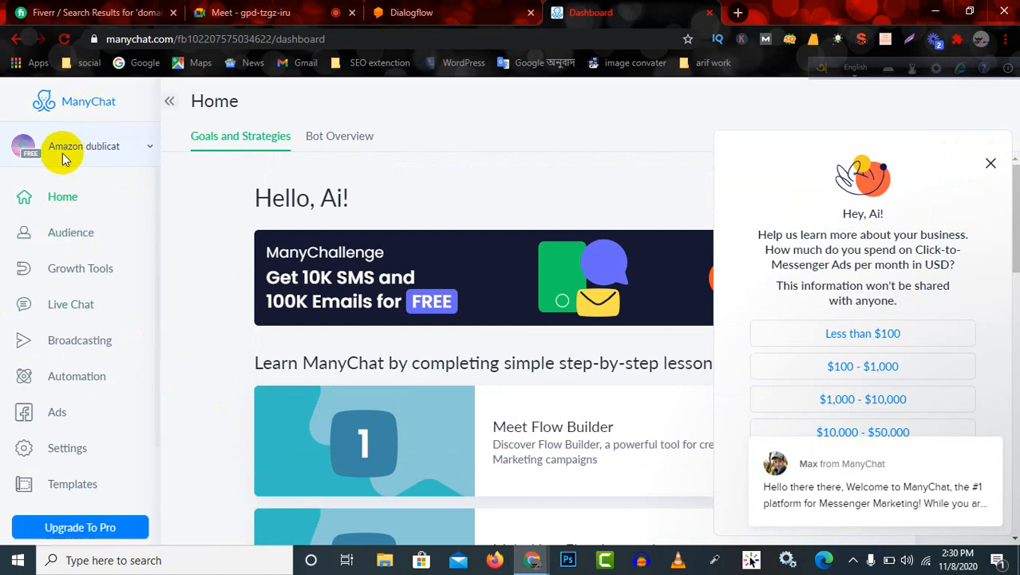
scroll(56, 400, "down", 1)
scroll(46, 477, "up", 1)
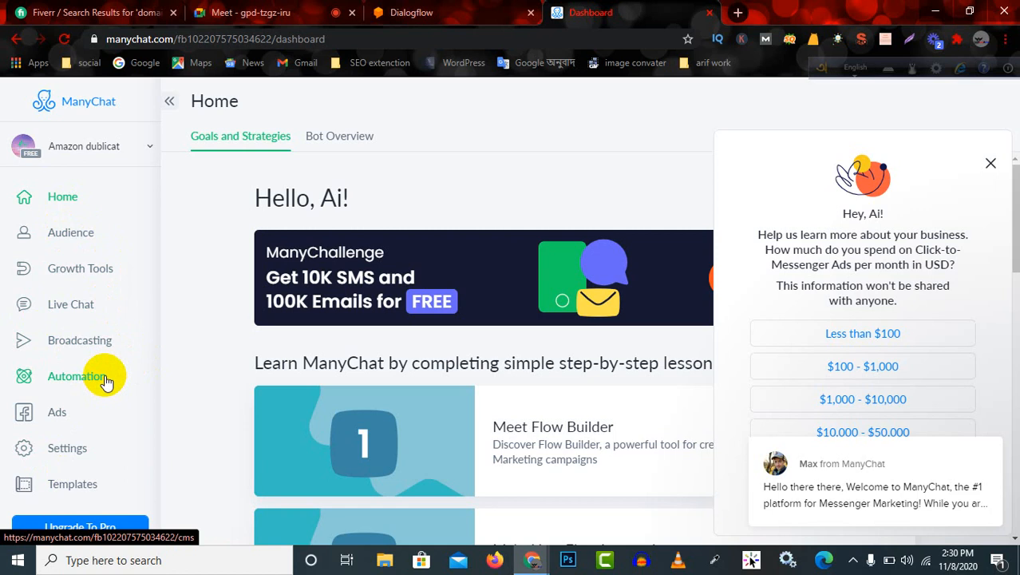
left_click(251, 12)
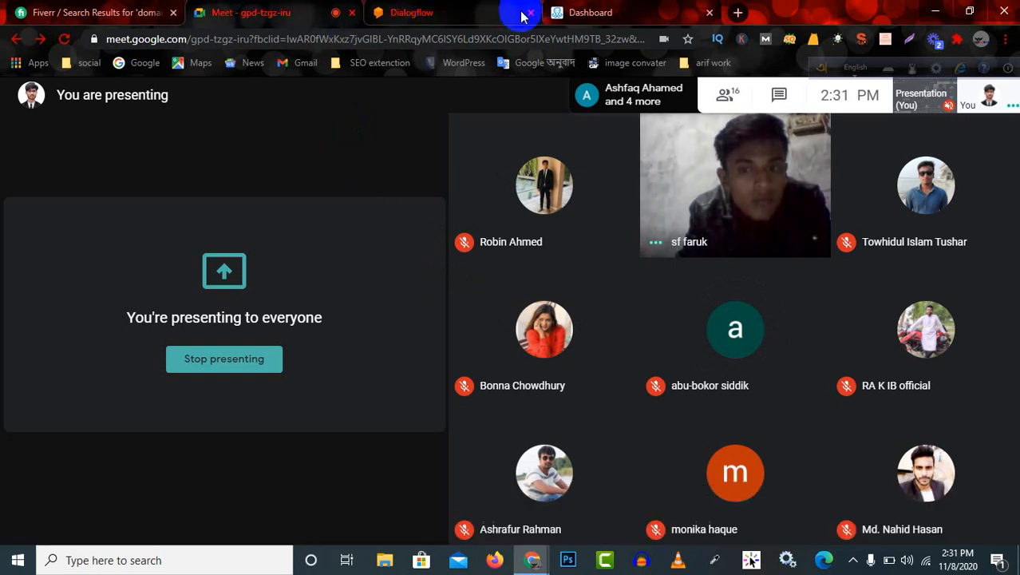
left_click(588, 11)
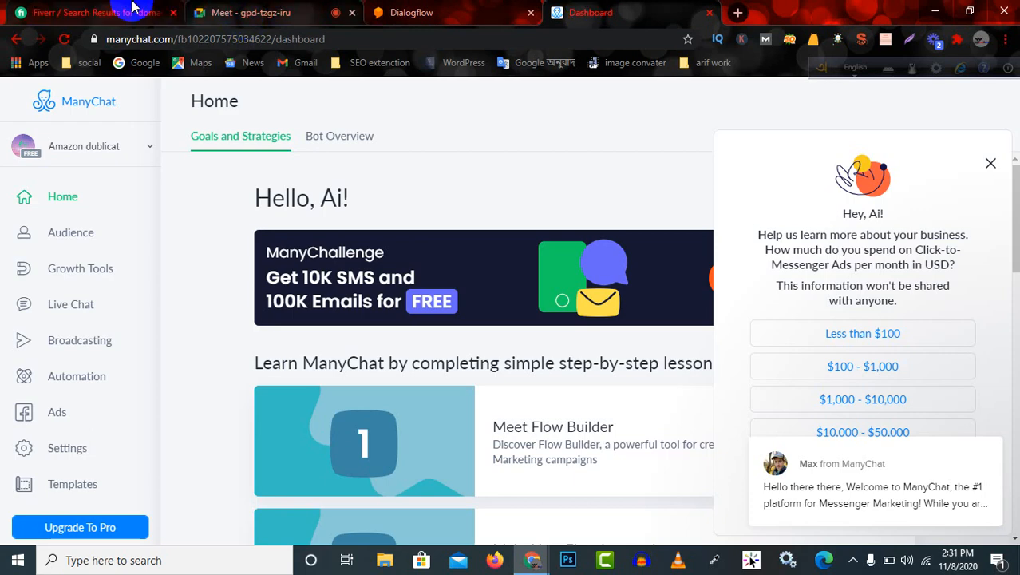
left_click(275, 10)
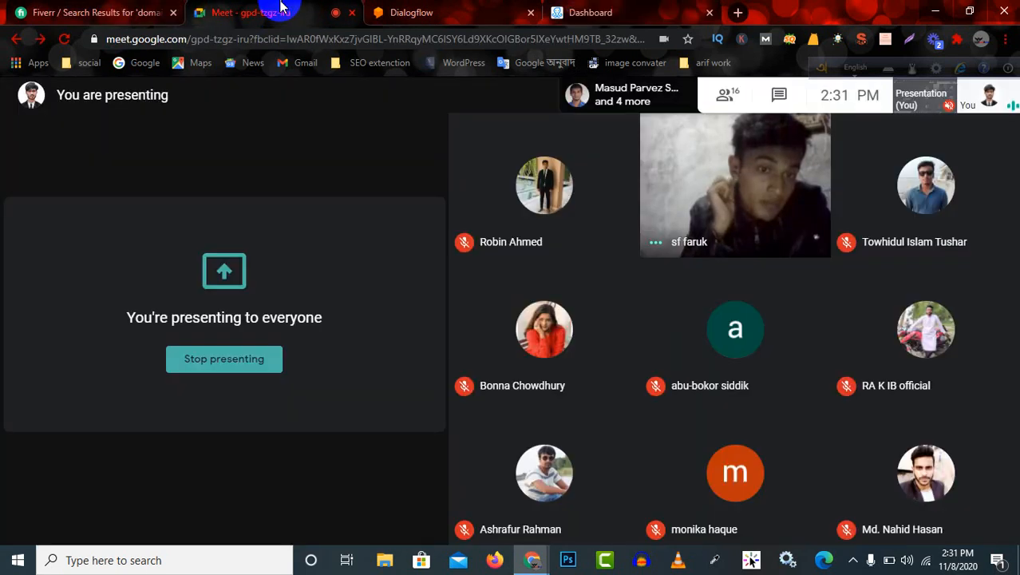
mouse_move(706, 207)
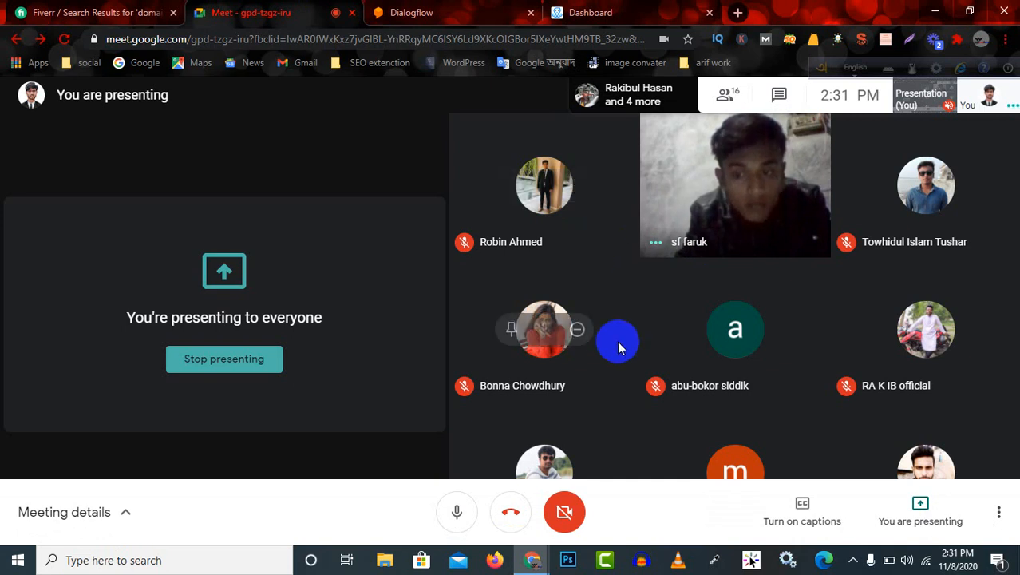
left_click(619, 11)
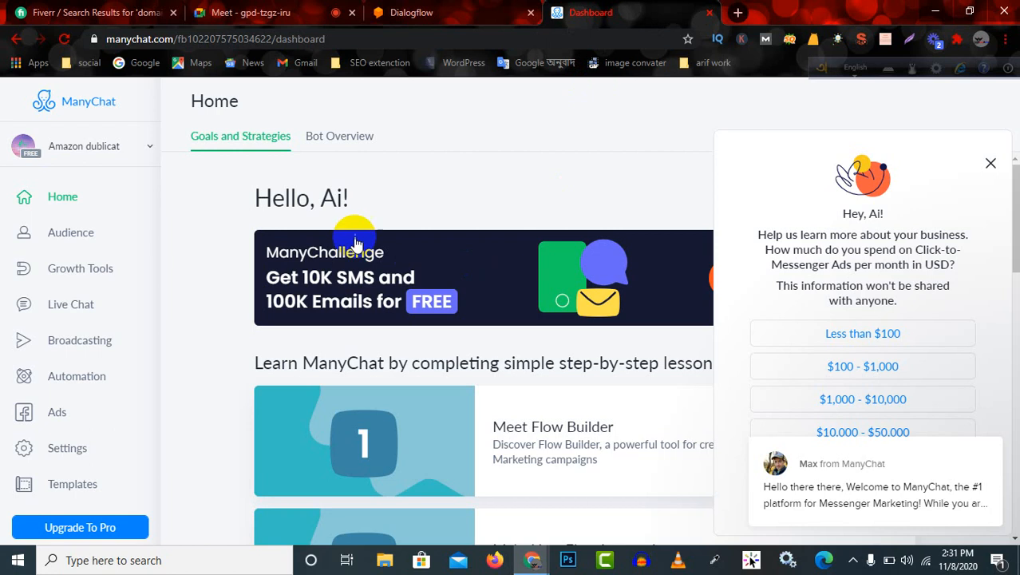
scroll(627, 342, "down", 4)
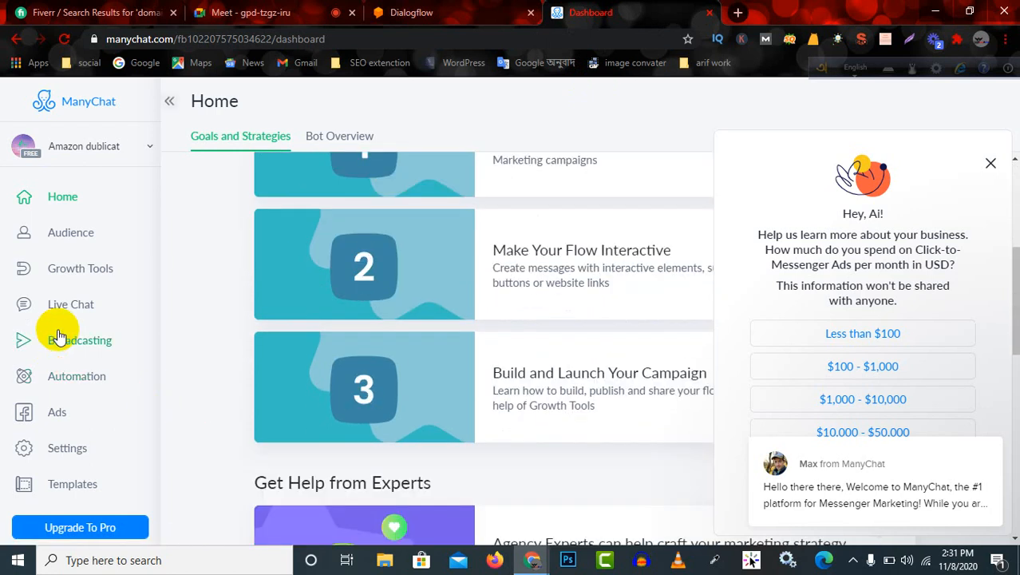
Switch to the Google Meet call and mute the unmuted participant whose camera is on for everyone.
left_click(226, 12)
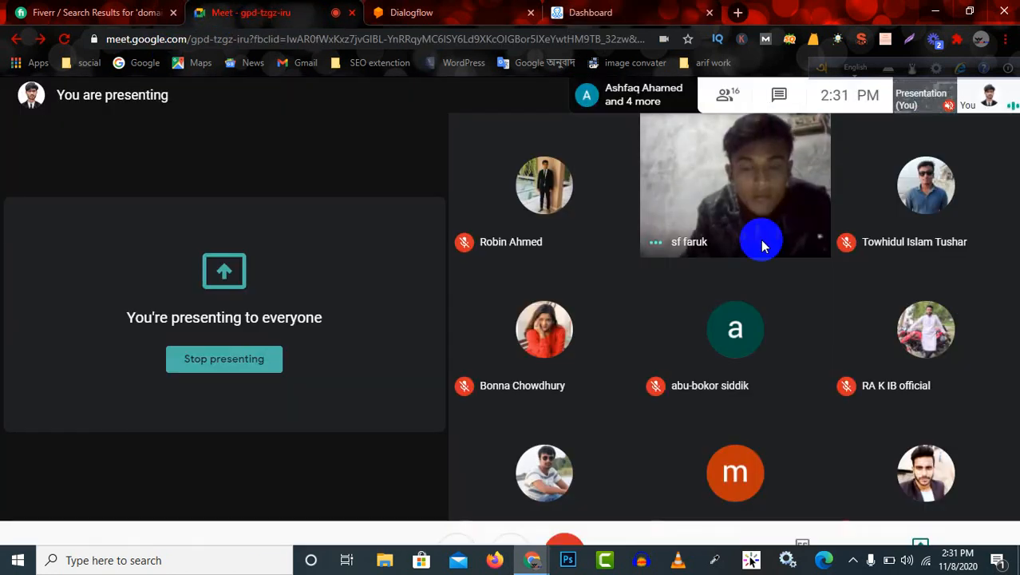
left_click(736, 185)
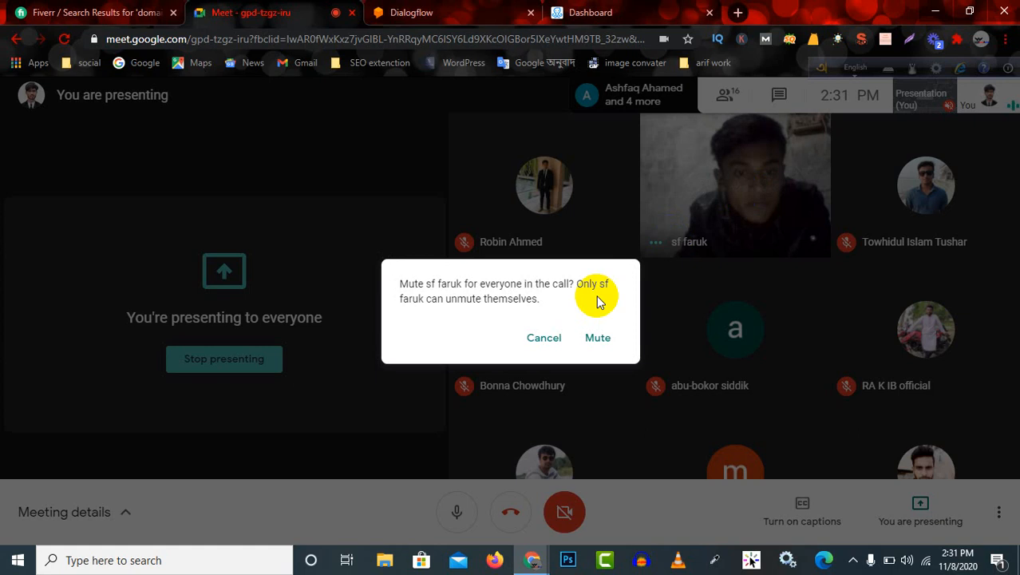
left_click(599, 347)
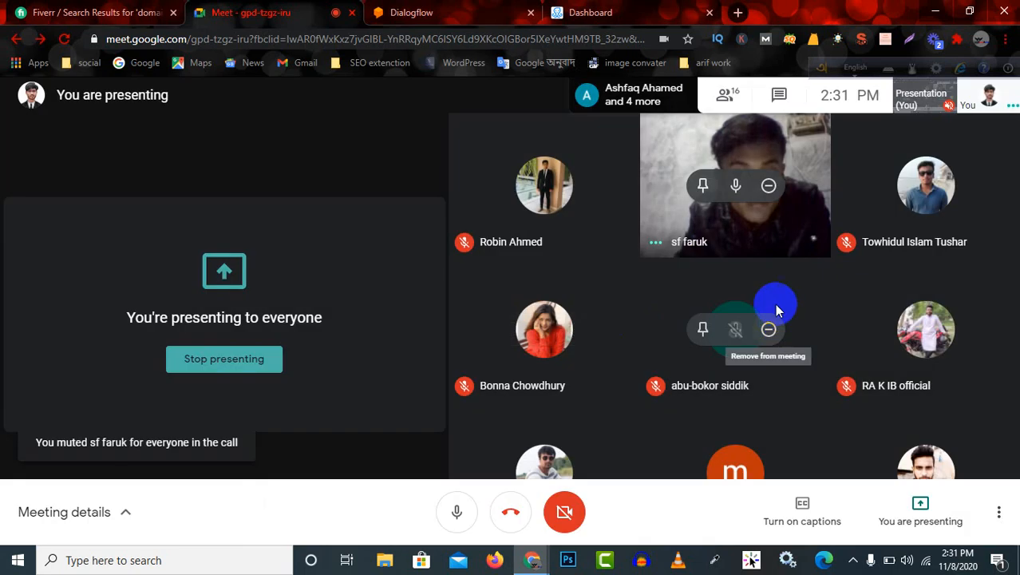
left_click(736, 186)
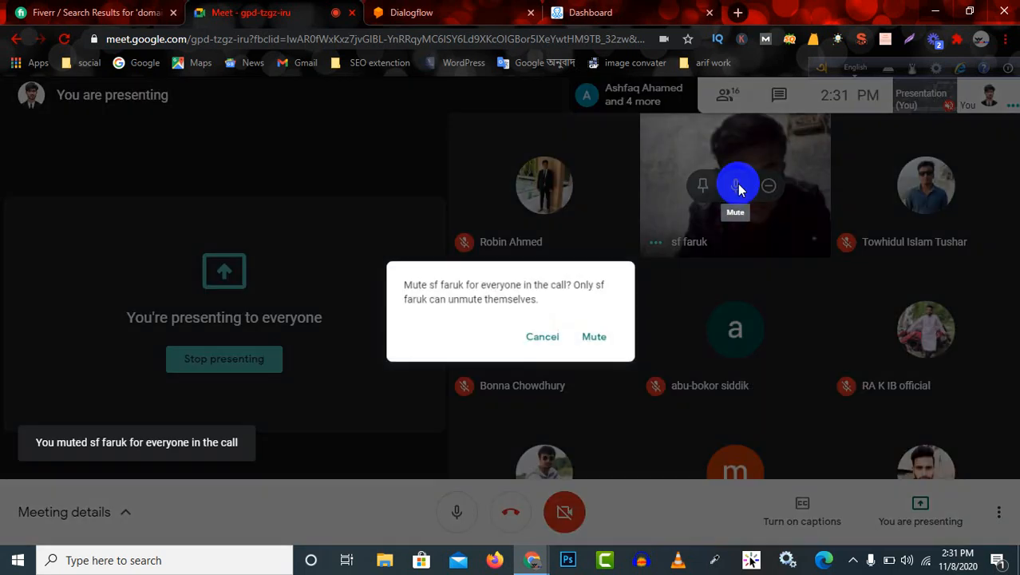
left_click(600, 337)
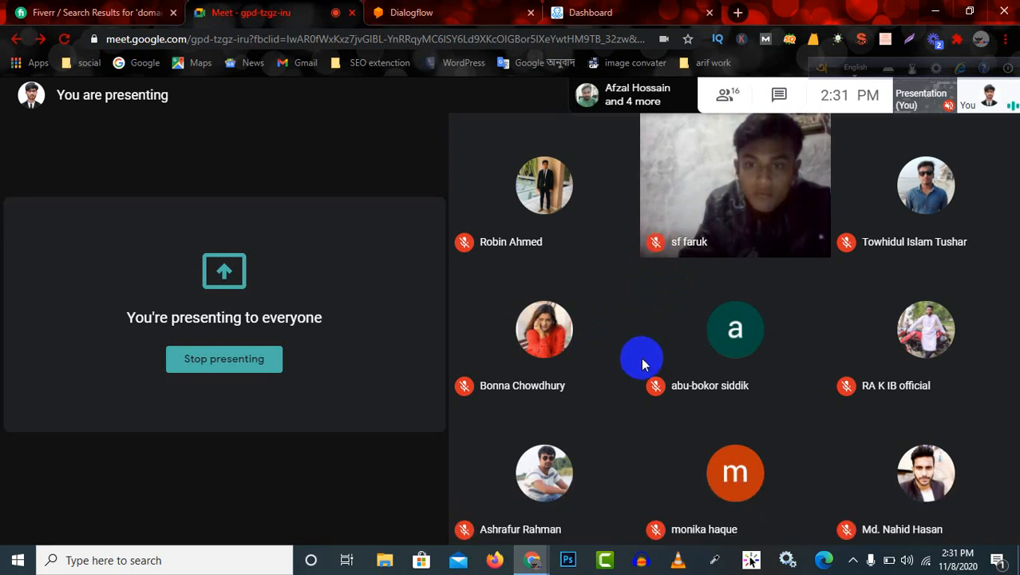
Return to the ManyChat dashboard and review the Bot Overview's channels, subscriber chart, content overview and profile notice.
left_click(617, 11)
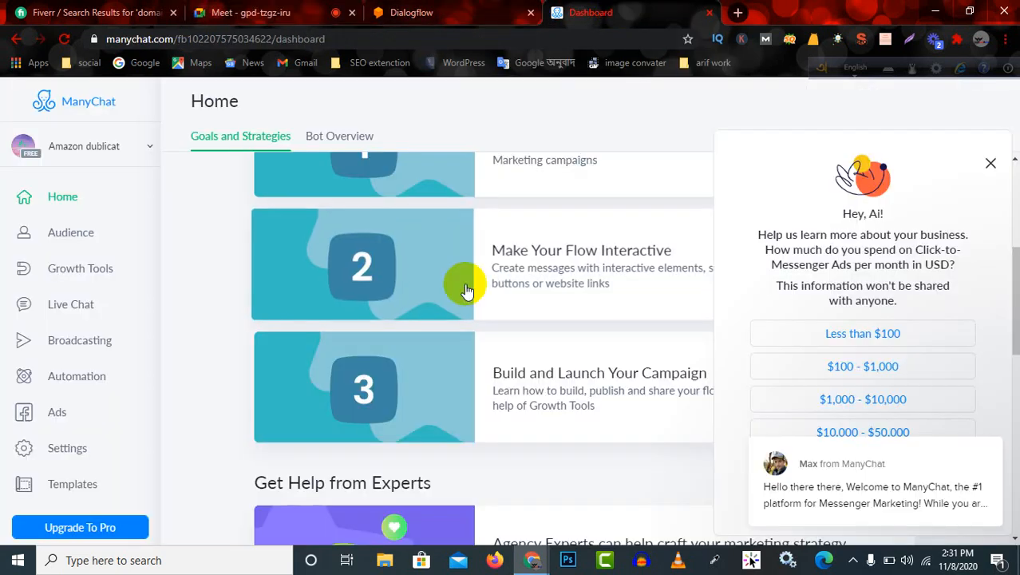
scroll(456, 273, "up", 5)
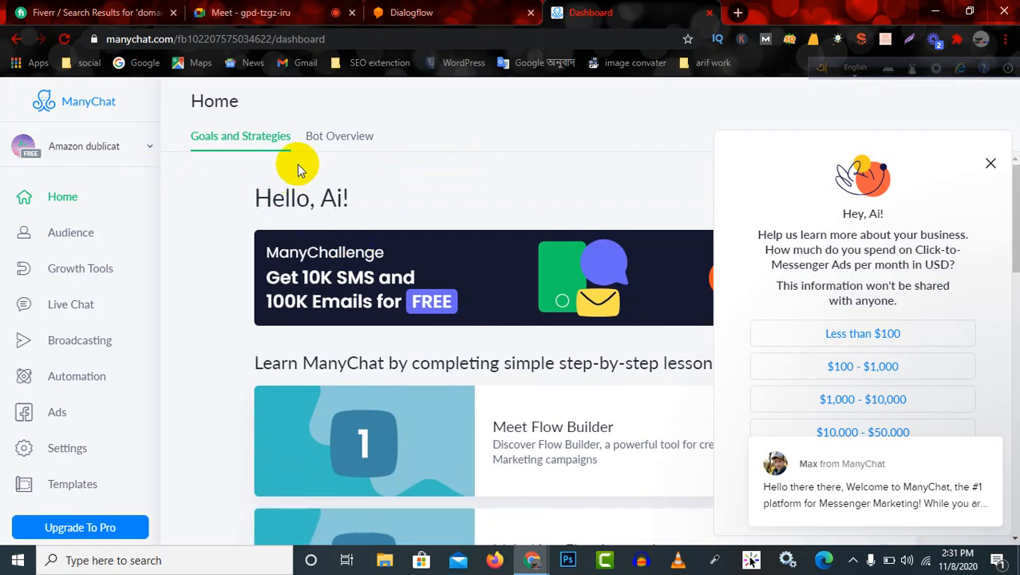
left_click(341, 140)
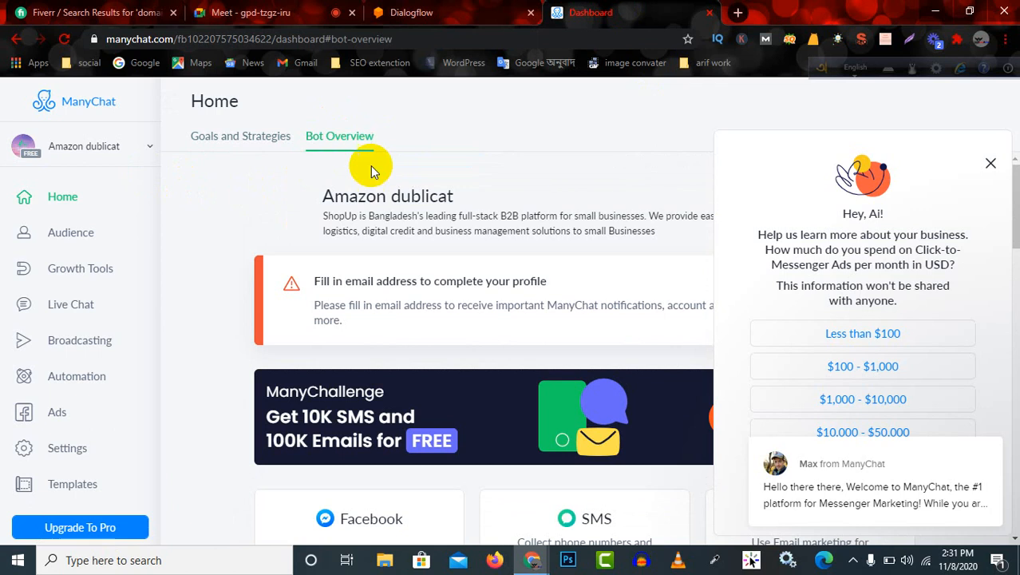
scroll(511, 307, "down", 6)
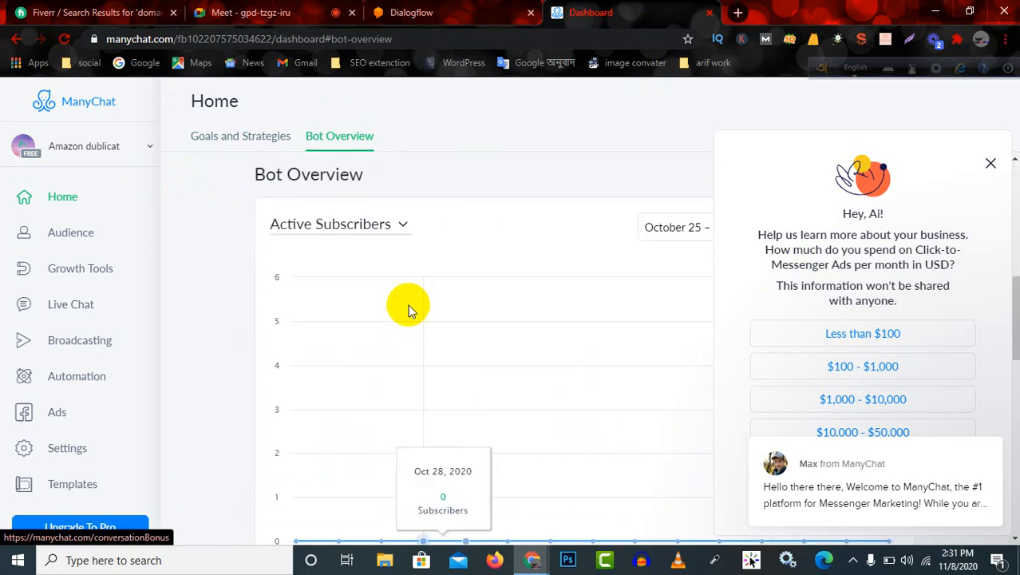
scroll(424, 326, "down", 5)
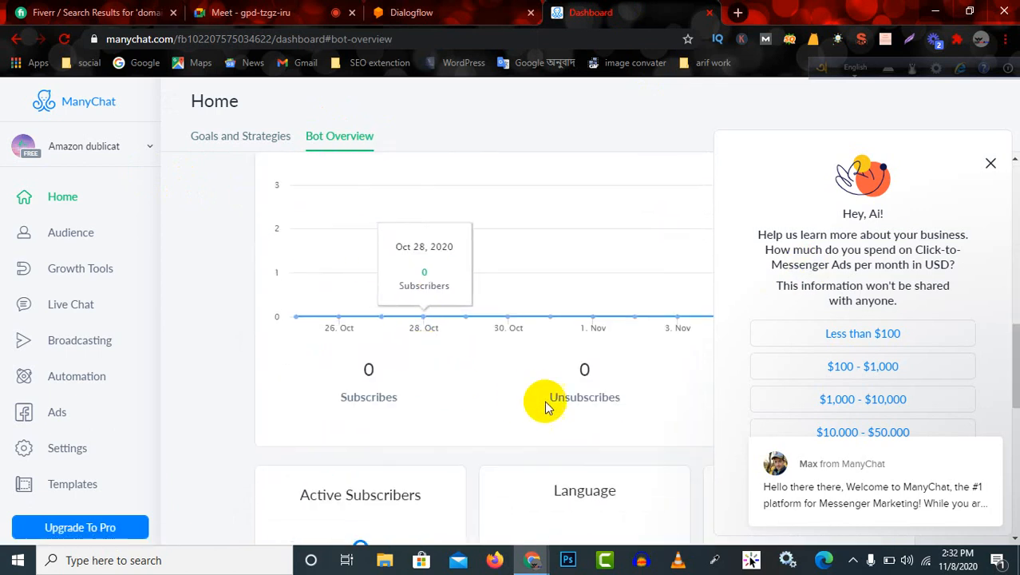
scroll(342, 376, "down", 5)
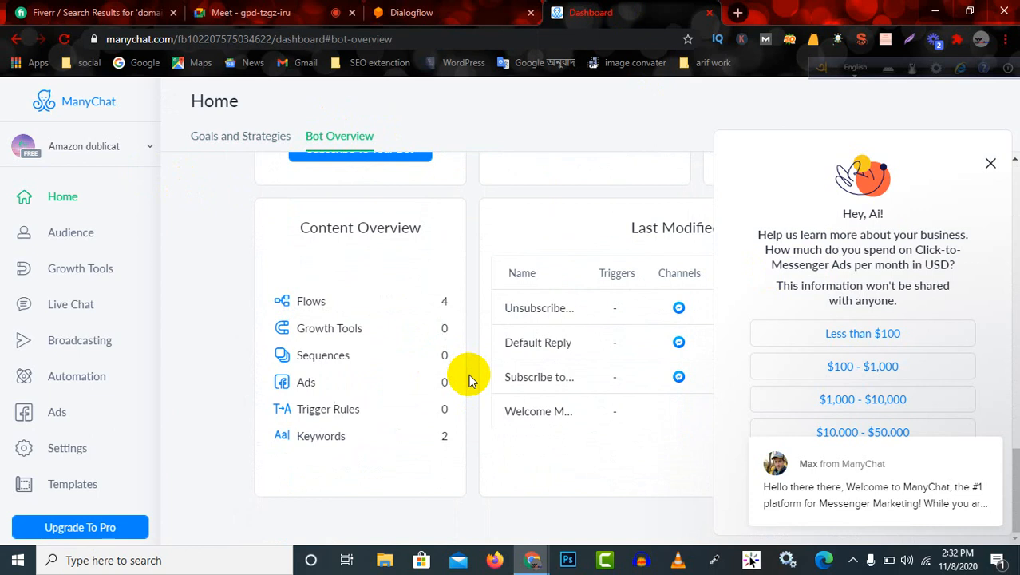
scroll(469, 379, "up", 10)
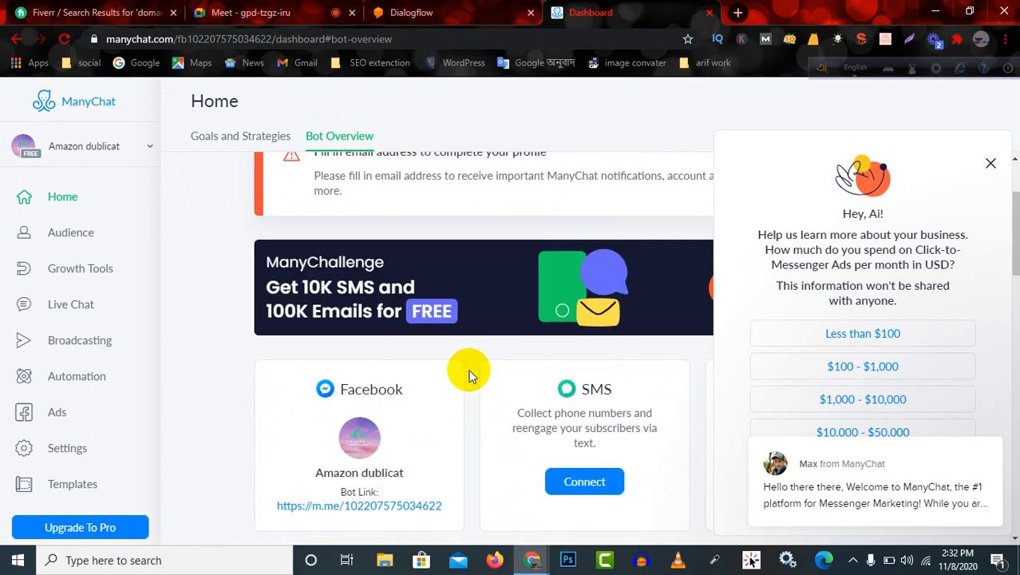
scroll(471, 371, "up", 1)
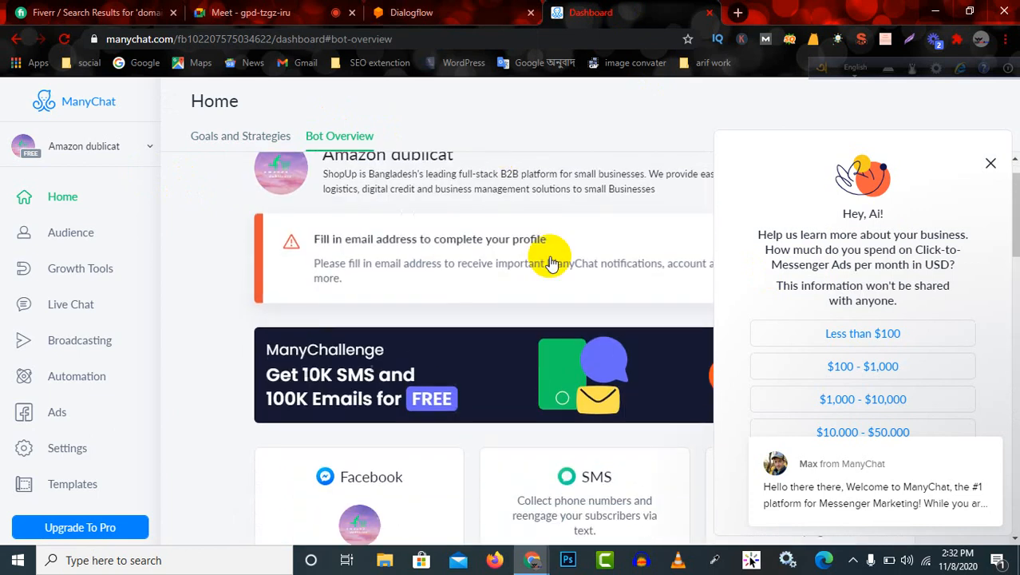
scroll(649, 328, "down", 5)
scroll(650, 322, "up", 8)
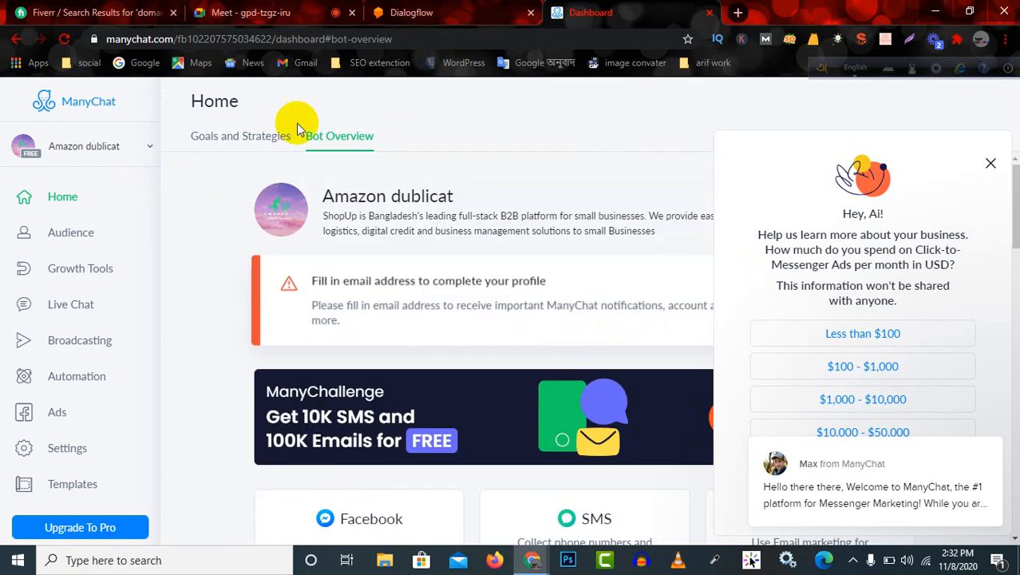
Return to Goals and Strategies and open the general settings of the Amazon dublicat bot.
left_click(252, 139)
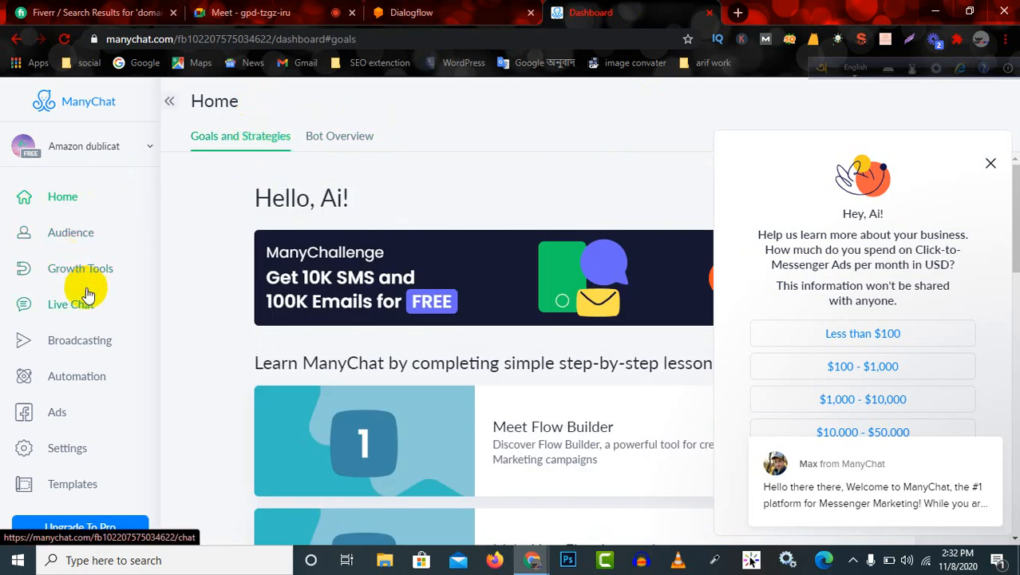
scroll(119, 335, "down", 1)
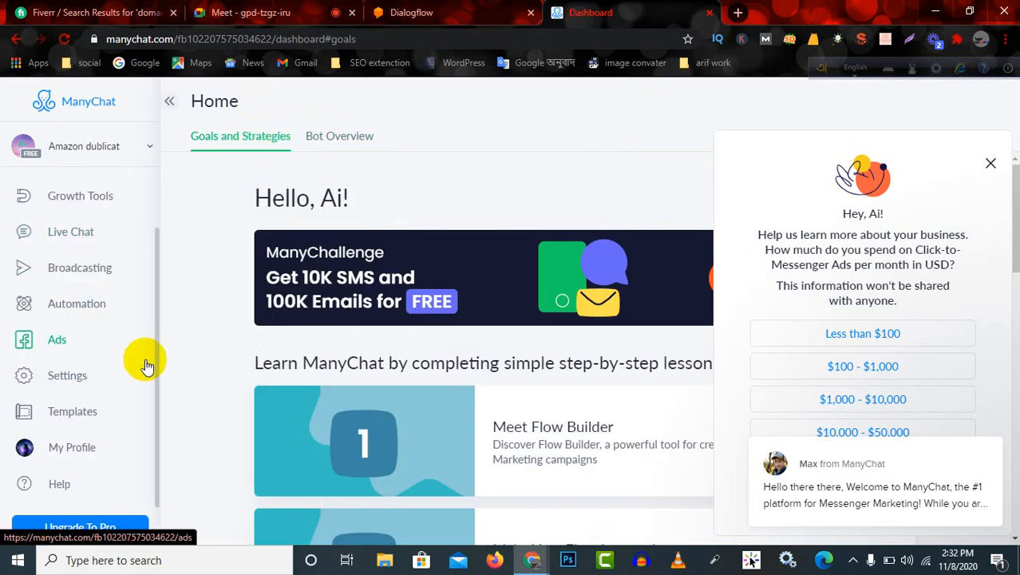
left_click(77, 376)
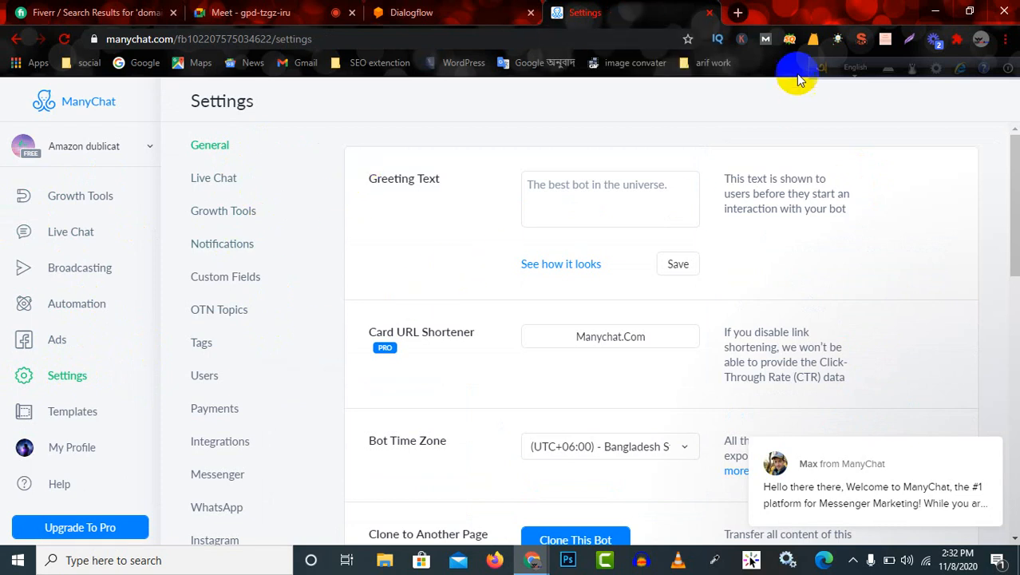
Open the Amazon dublicat page on Facebook in a new browser tab and select its web address.
left_click(739, 13)
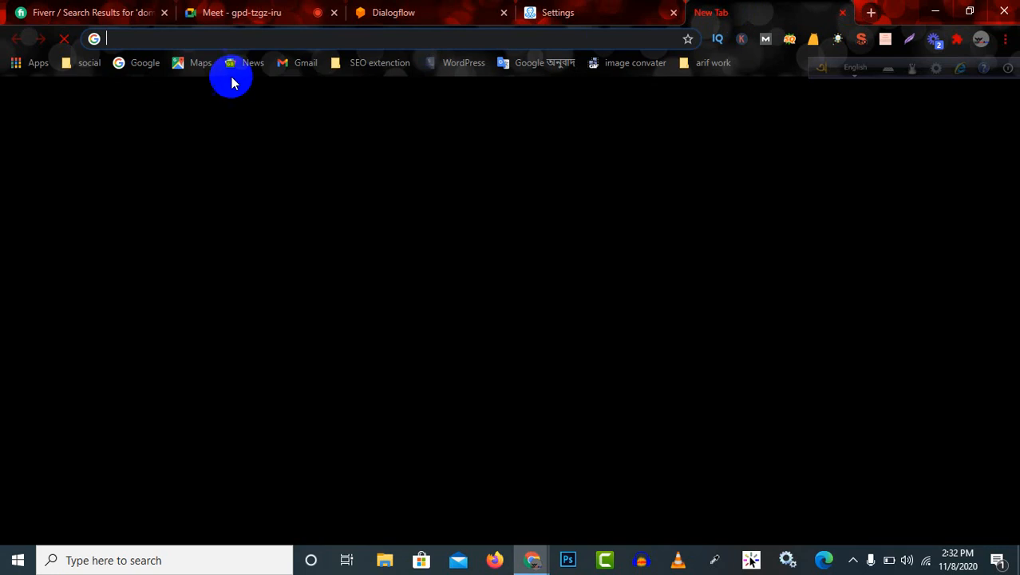
left_click(587, 12)
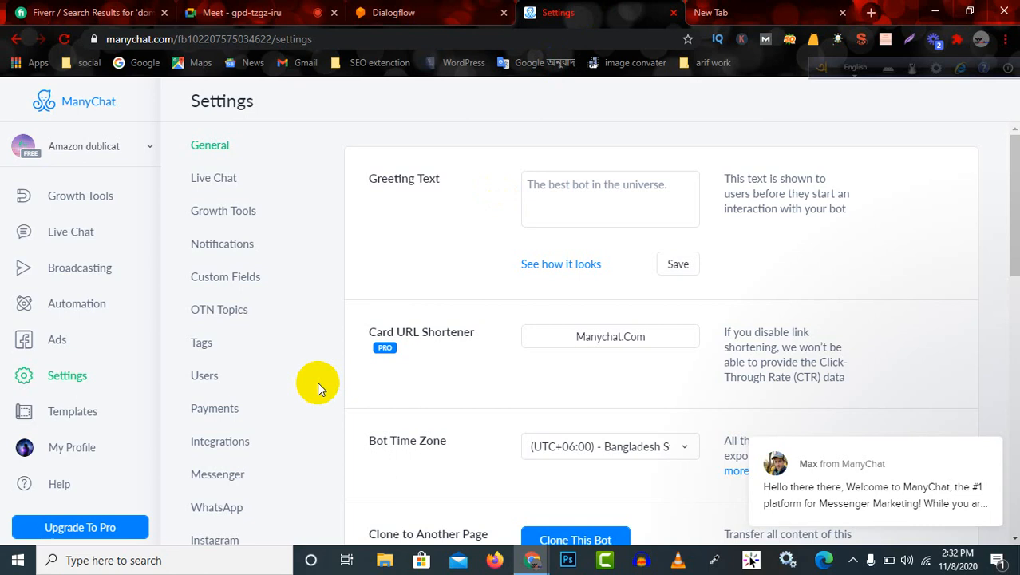
left_click(711, 11)
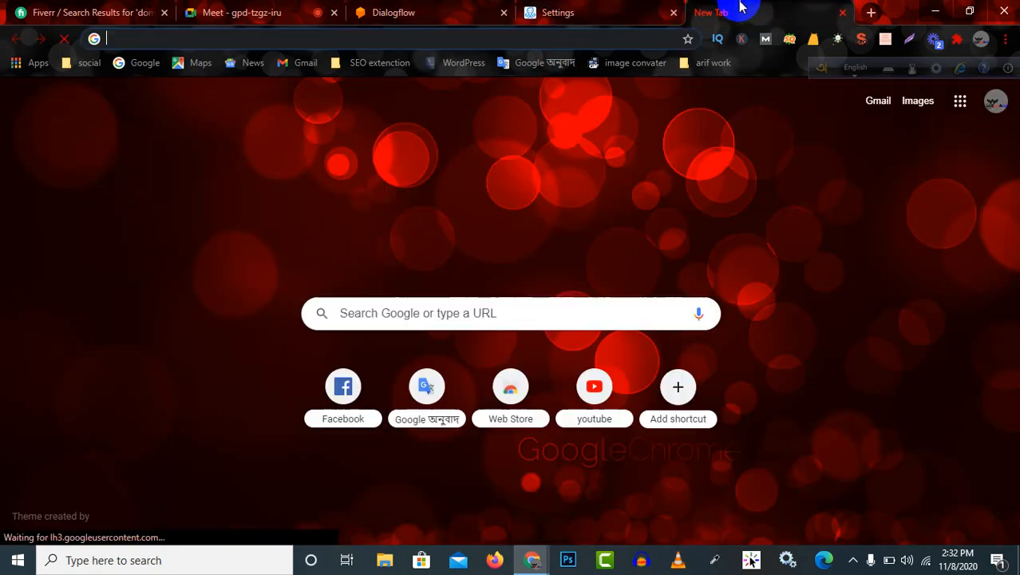
left_click(357, 395)
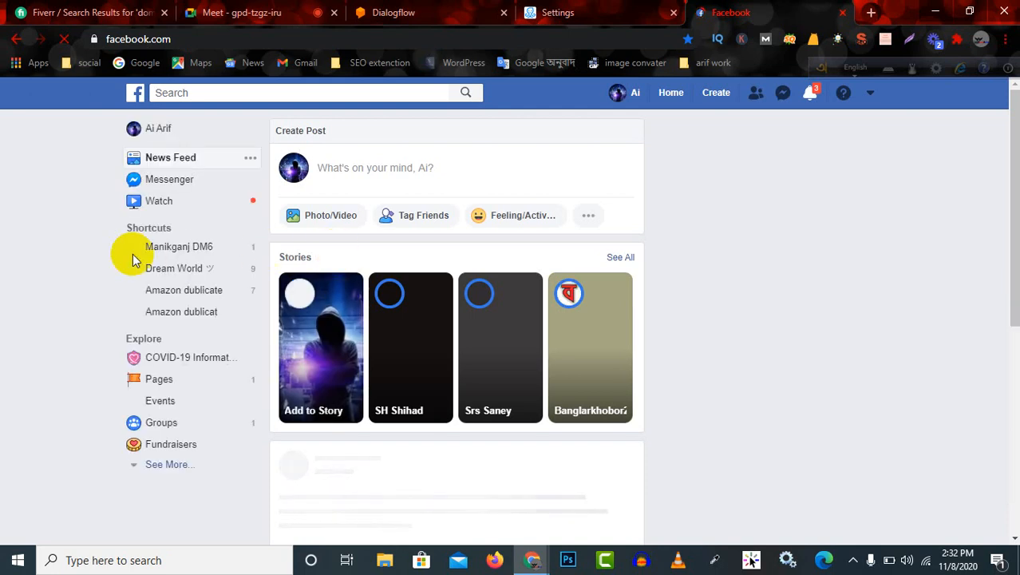
left_click(198, 313)
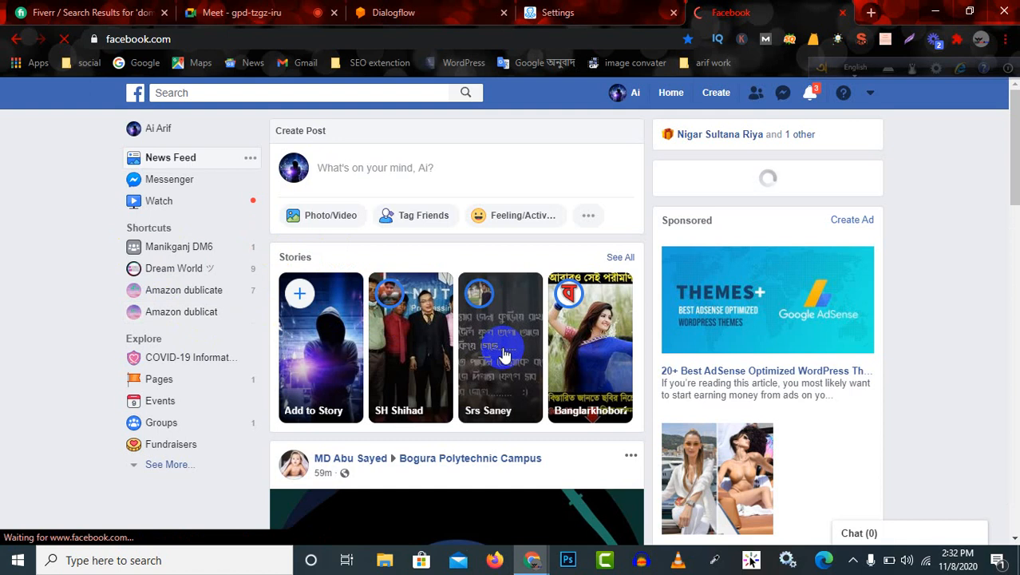
scroll(505, 356, "down", 6)
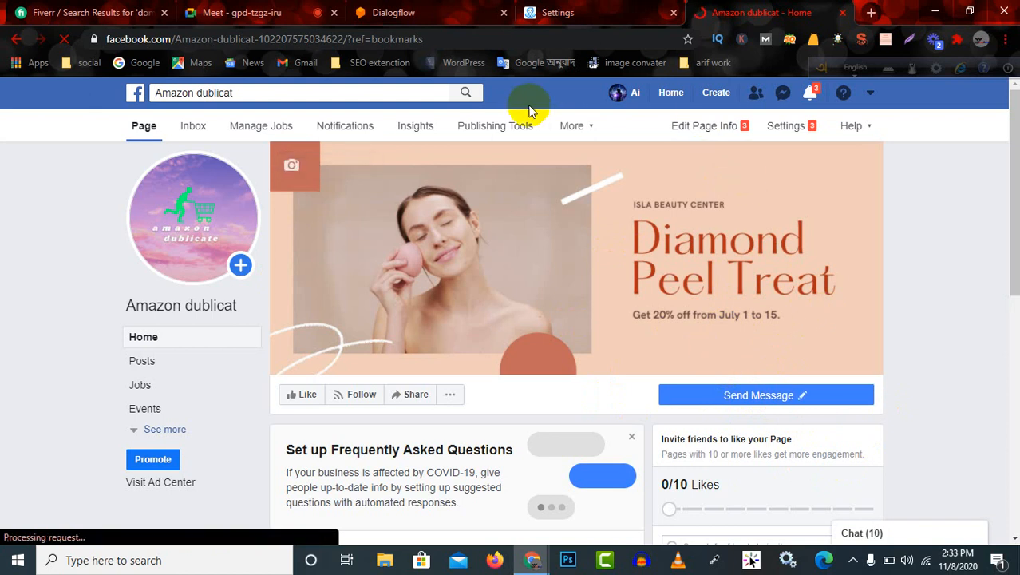
right_click(508, 40)
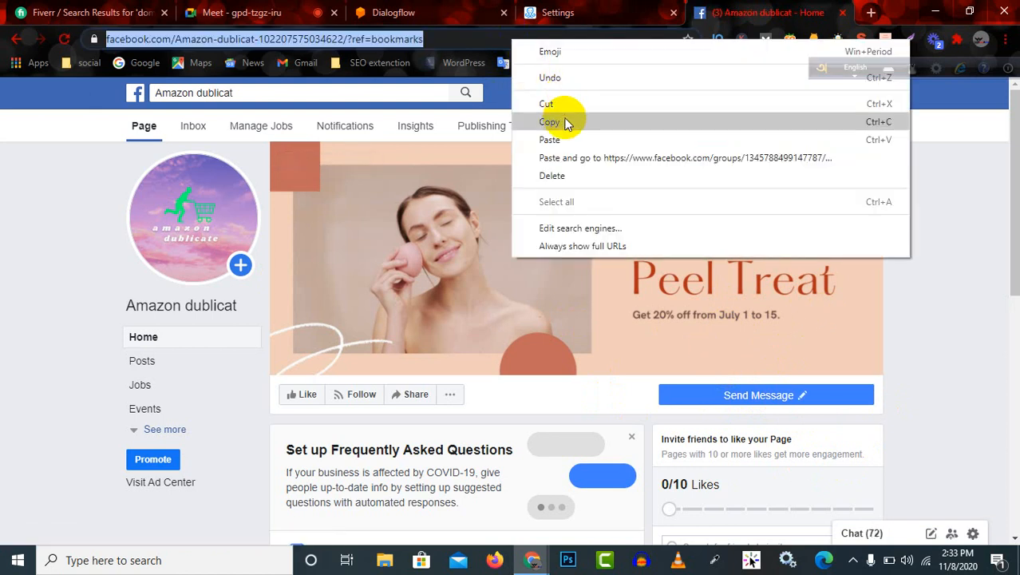
left_click(45, 91)
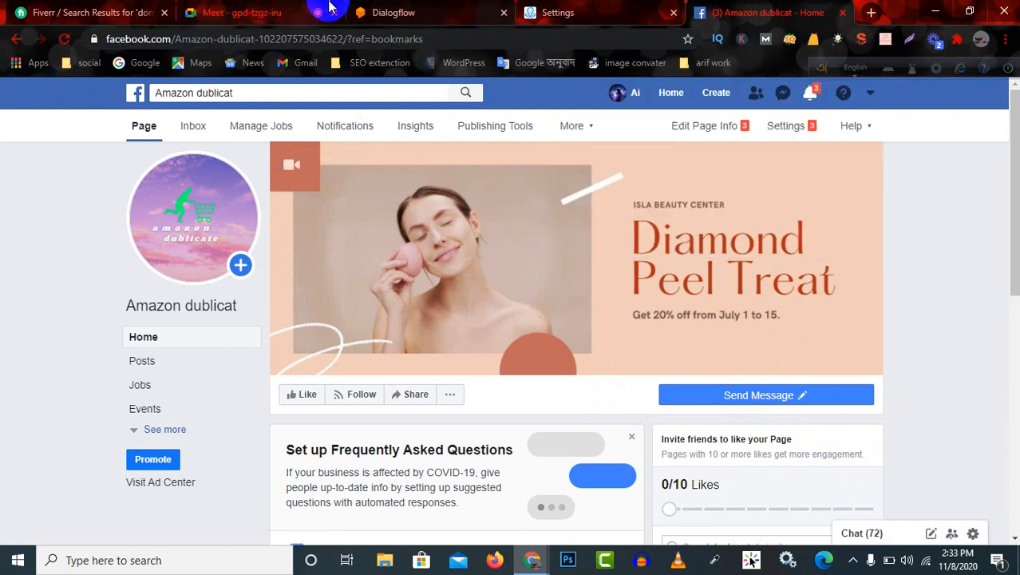
Switch to the Google Meet call, admit the person waiting to join, and return to the Facebook page.
left_click(258, 12)
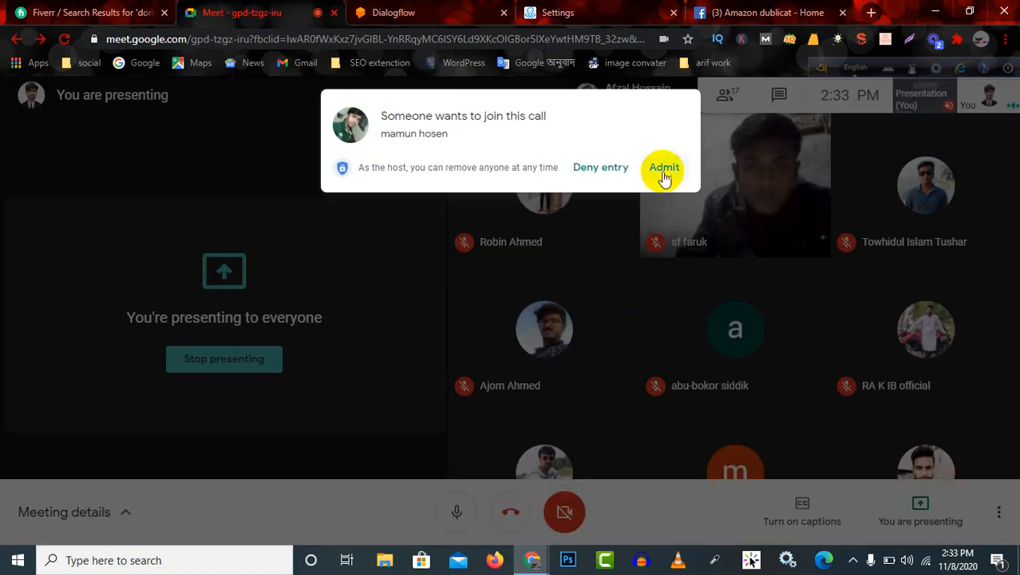
left_click(665, 172)
left_click(718, 12)
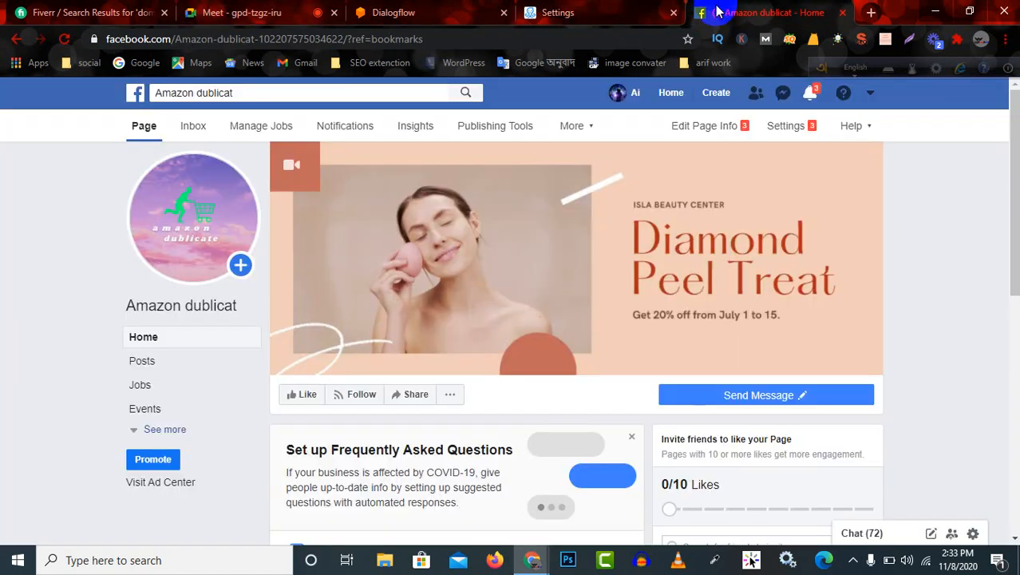
Copy the Amazon dublicat Facebook page's web address and send it in the Google Meet call's chat.
left_click(448, 37)
right_click(453, 36)
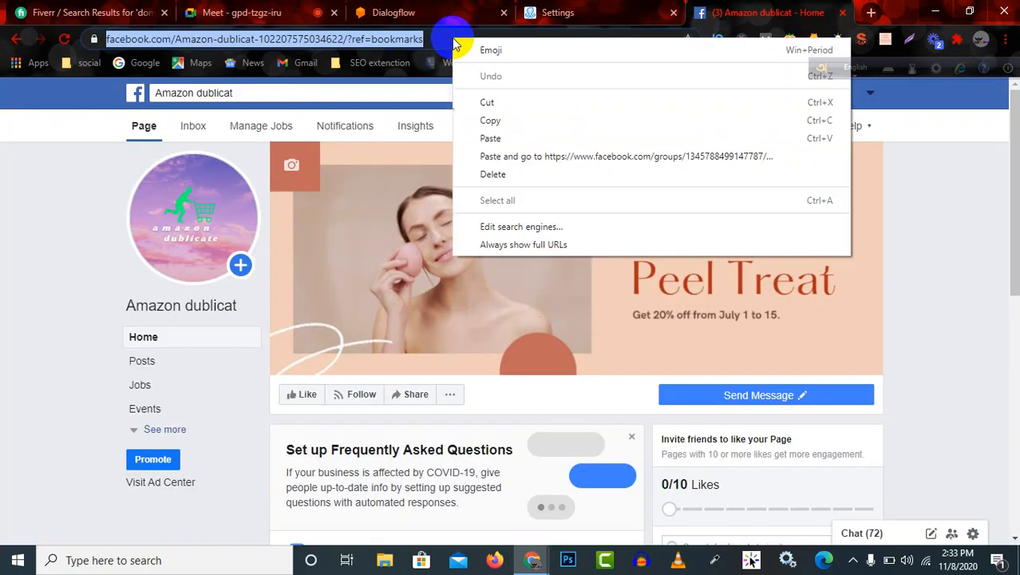
left_click(523, 121)
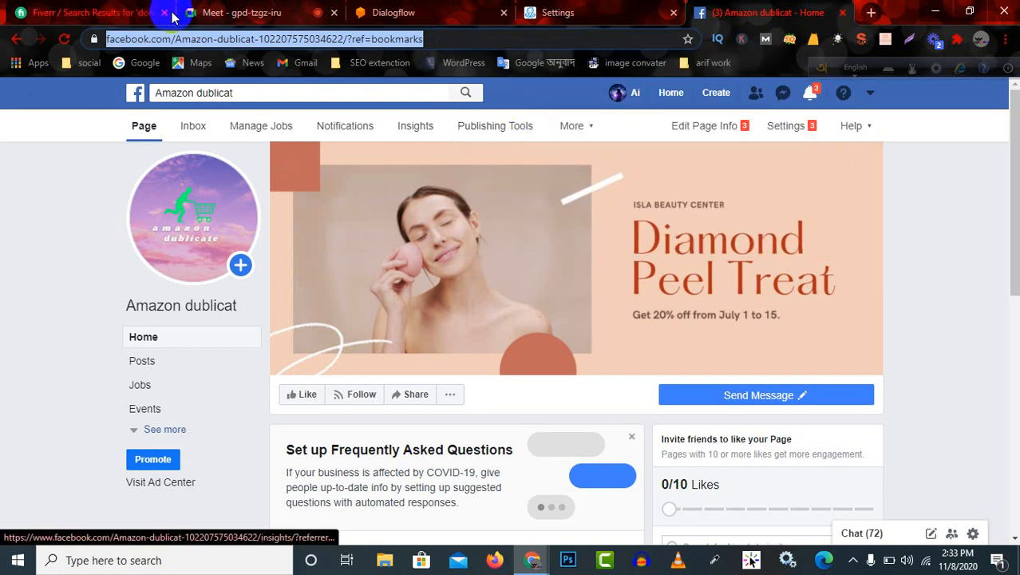
left_click(267, 11)
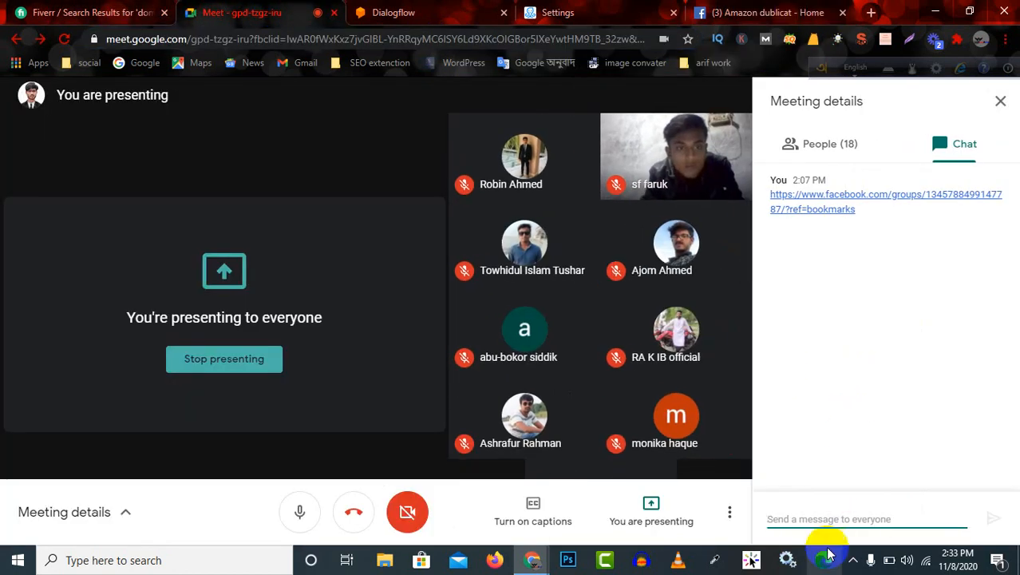
left_click(837, 513)
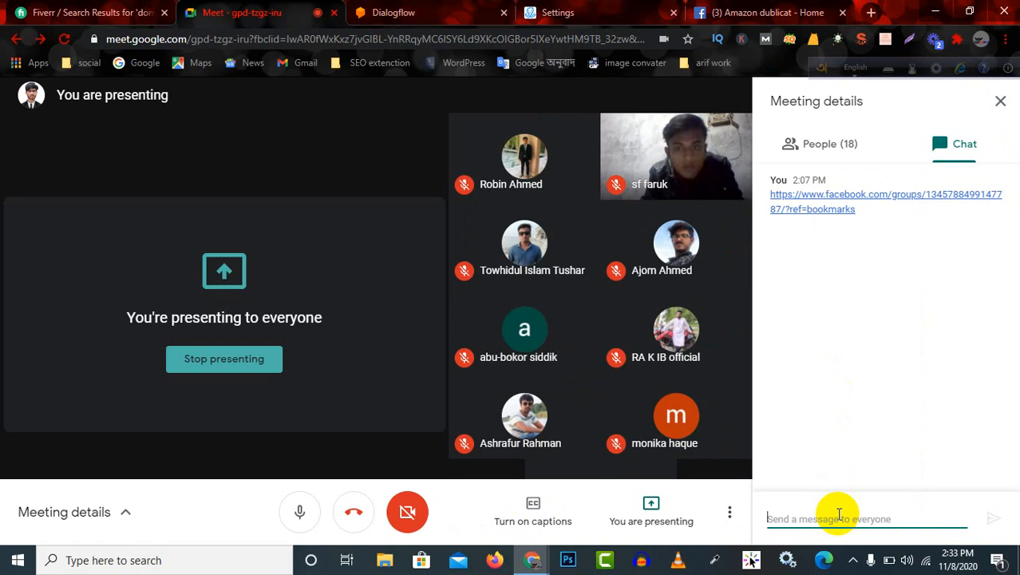
key("ctrl+v")
key("Return")
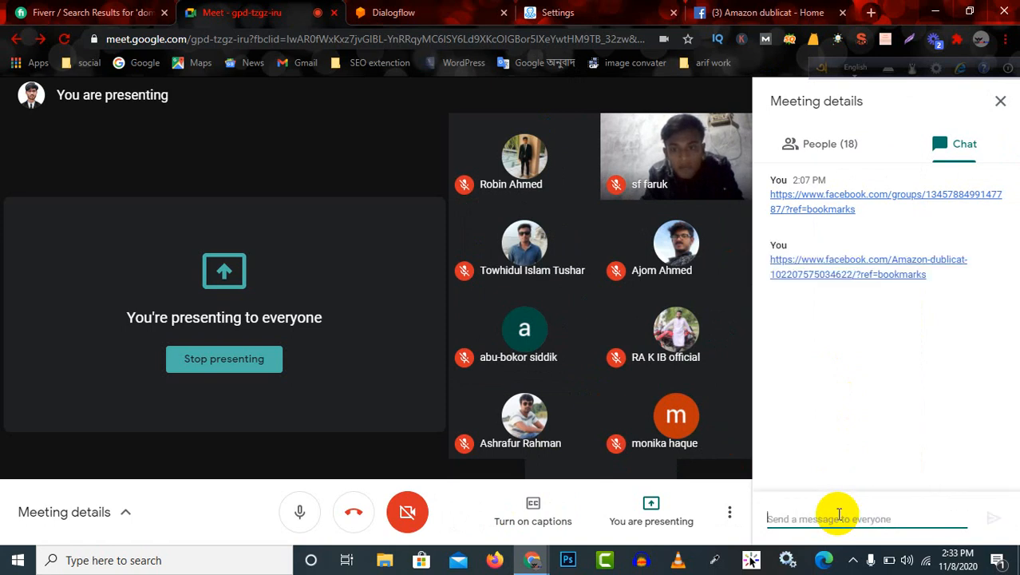
Close the Dialogflow browser tab and return to the ManyChat settings.
left_click(736, 8)
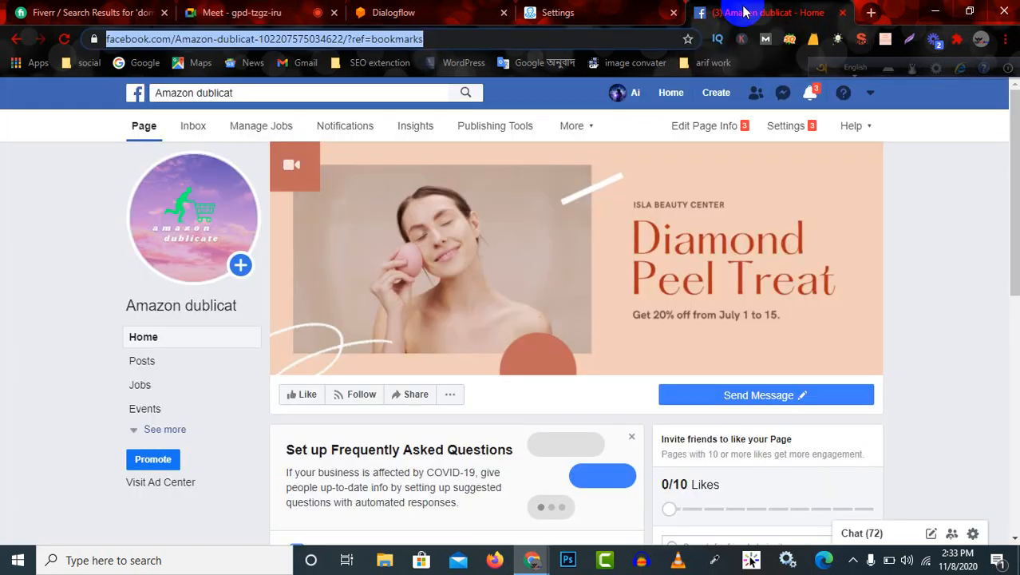
left_click(450, 11)
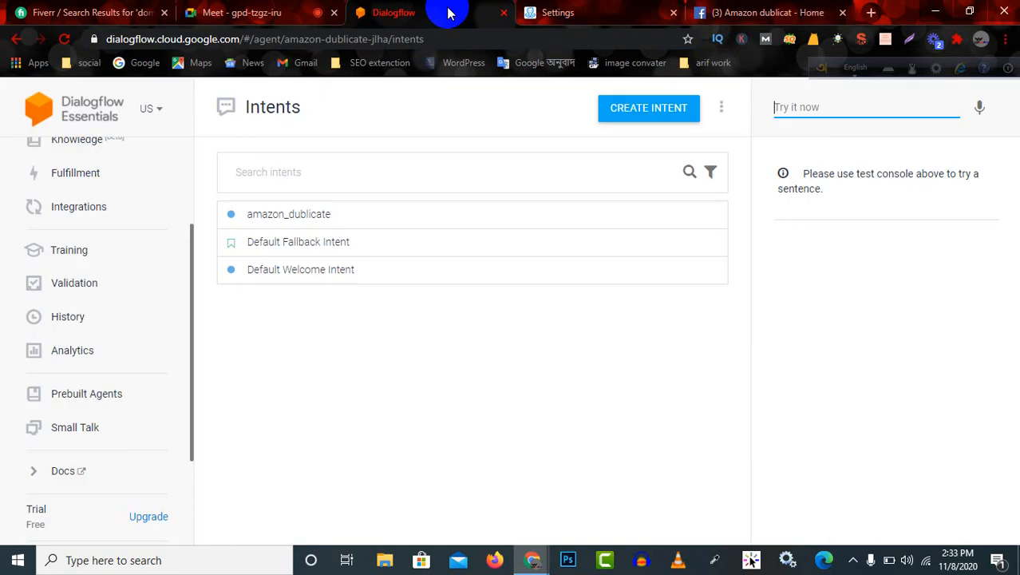
left_click(504, 15)
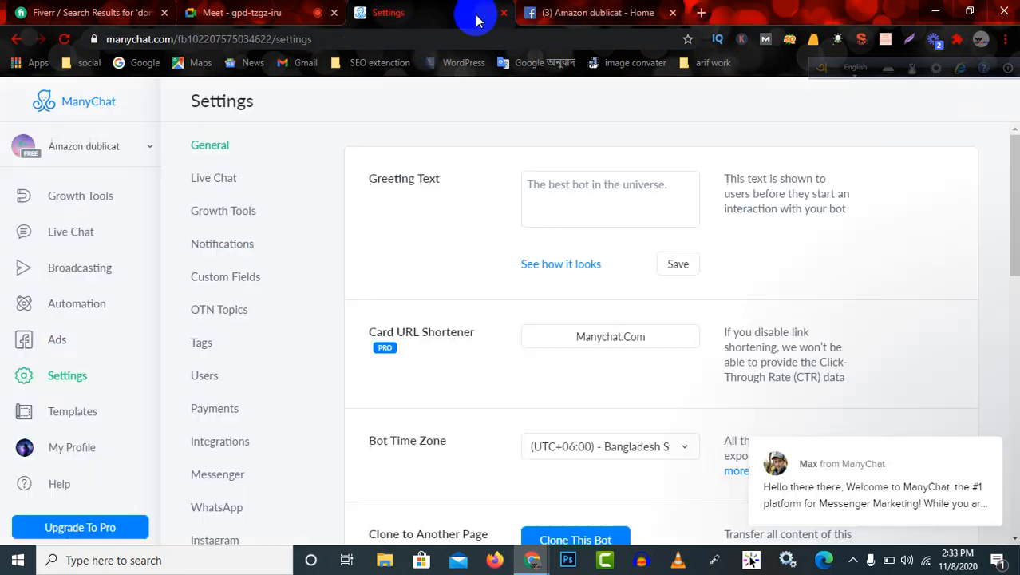
left_click(597, 13)
left_click(269, 13)
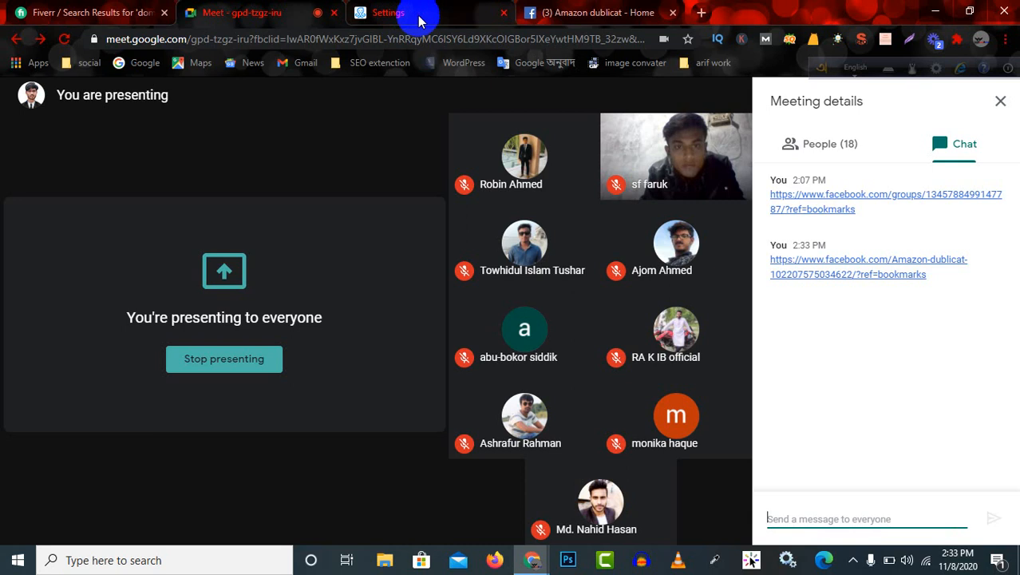
left_click(424, 16)
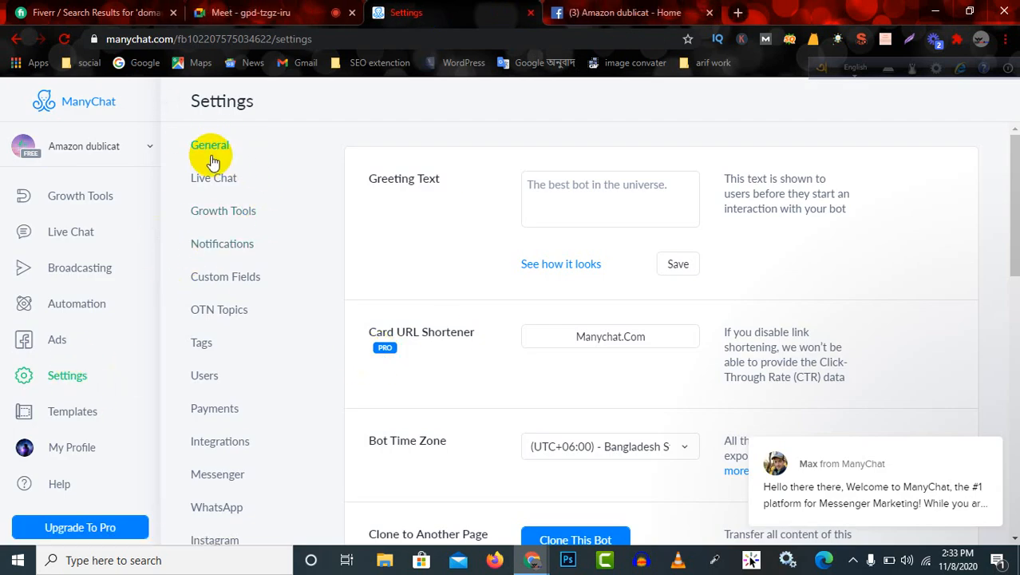
Enter "welcome to my page" as the bot's Greeting Text in the general settings.
left_click_drag(364, 179, 444, 182)
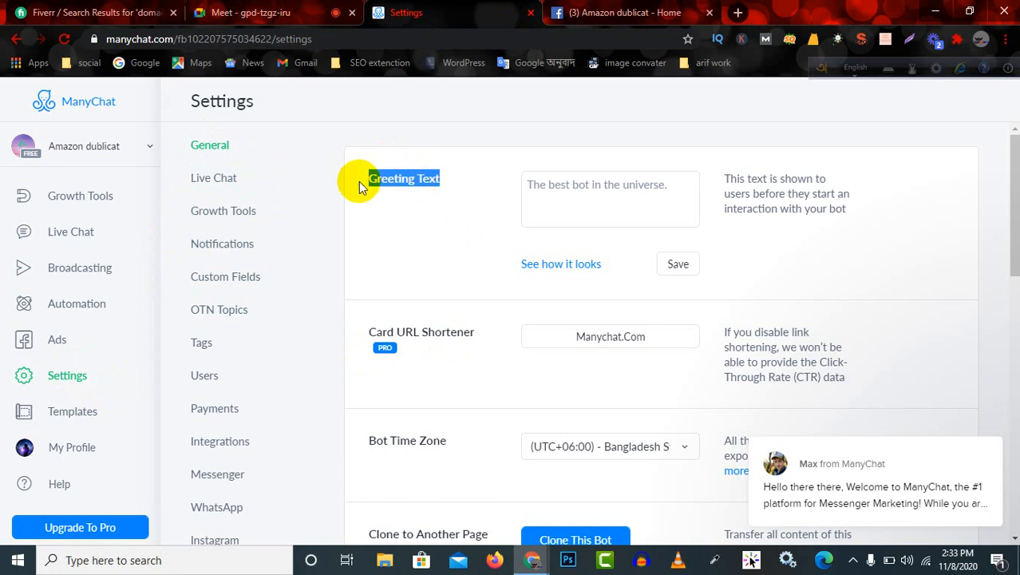
left_click(673, 196)
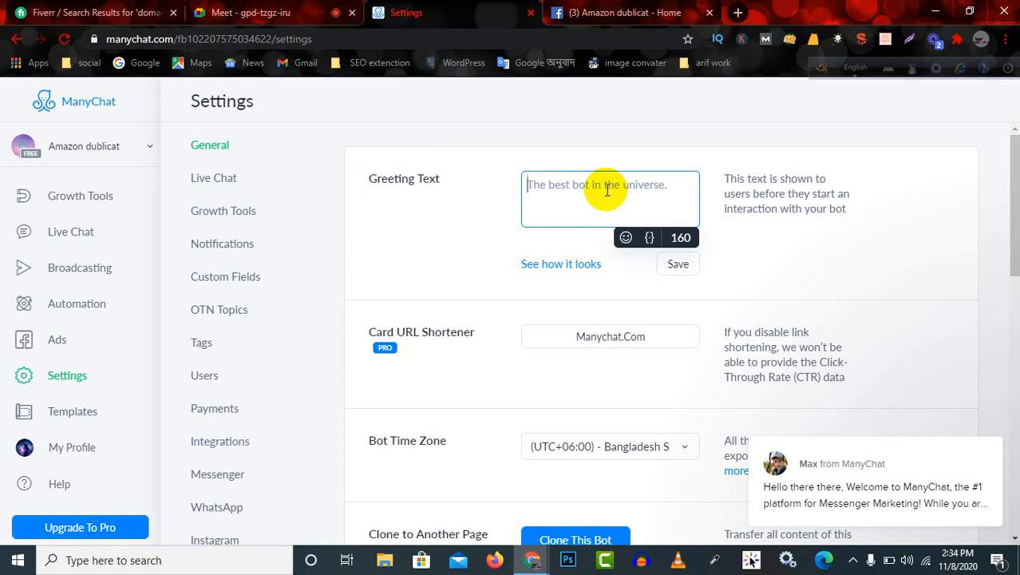
type("com")
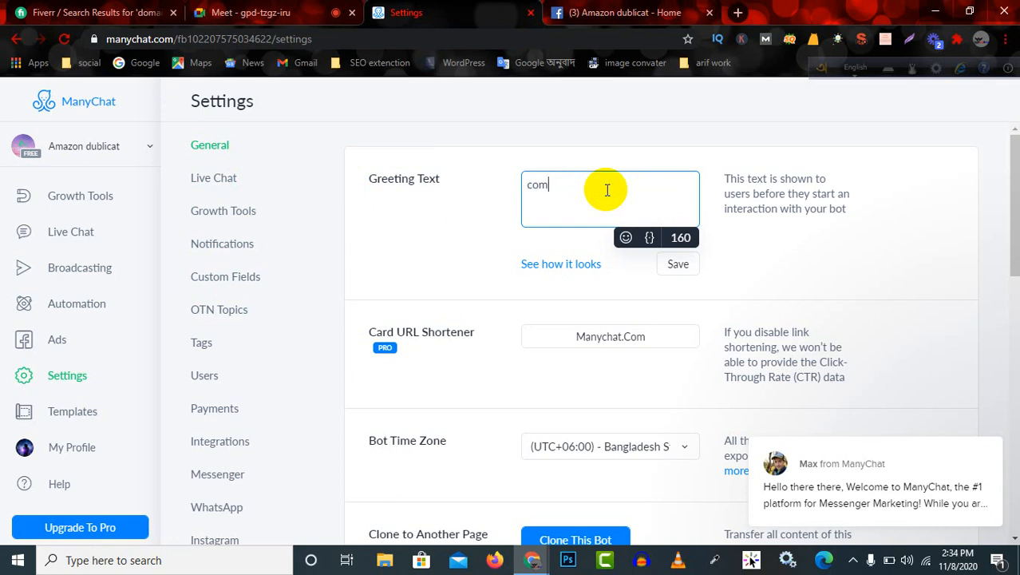
type("e co")
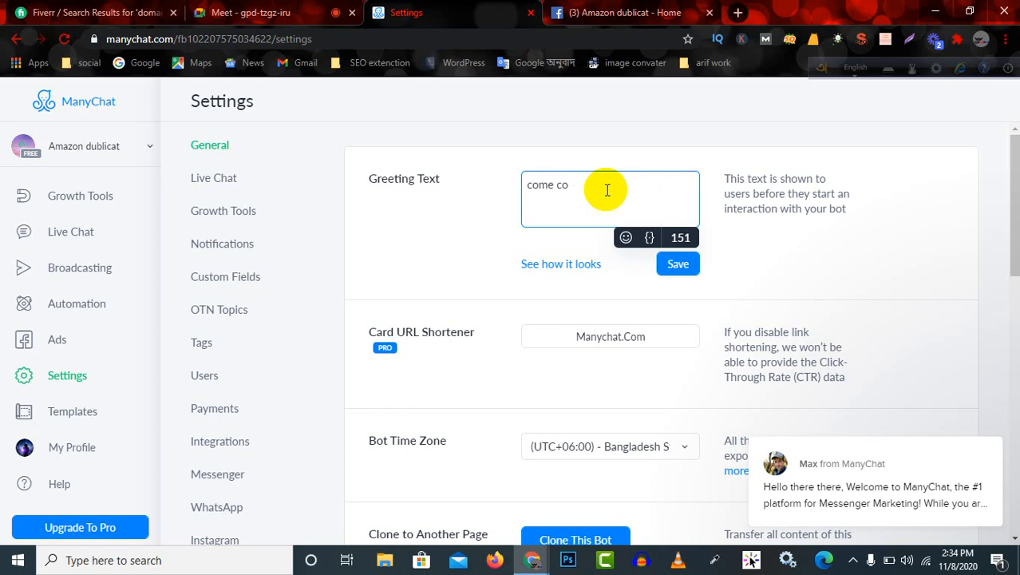
key("BackSpace")
key("BackSpace")
key("BackSpace")
key("BackSpace")
key("BackSpace")
key("BackSpace")
key("BackSpace")
type("wel")
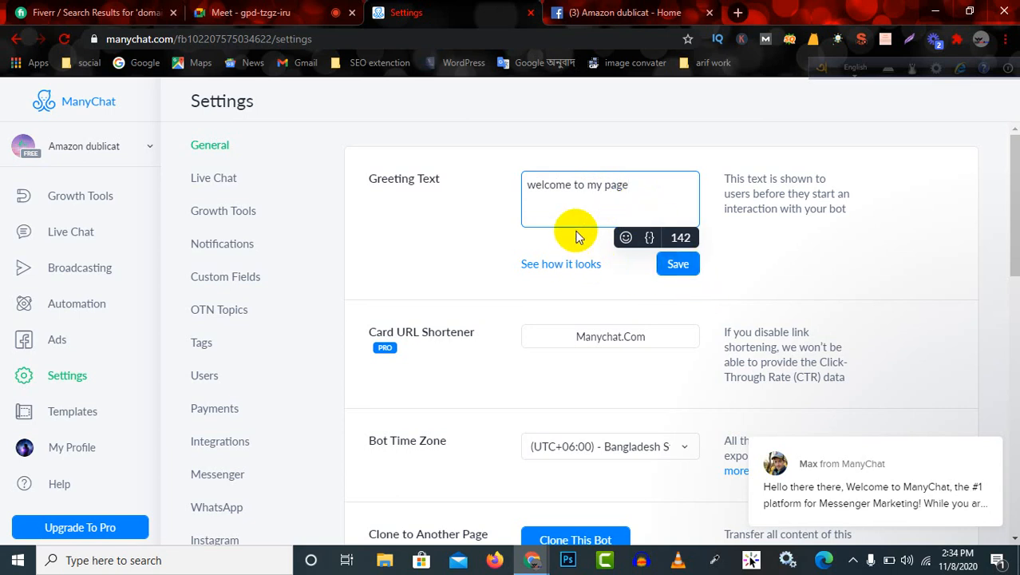
Insert the Full Name variable at the start of the greeting text and save the greeting.
left_click(650, 241)
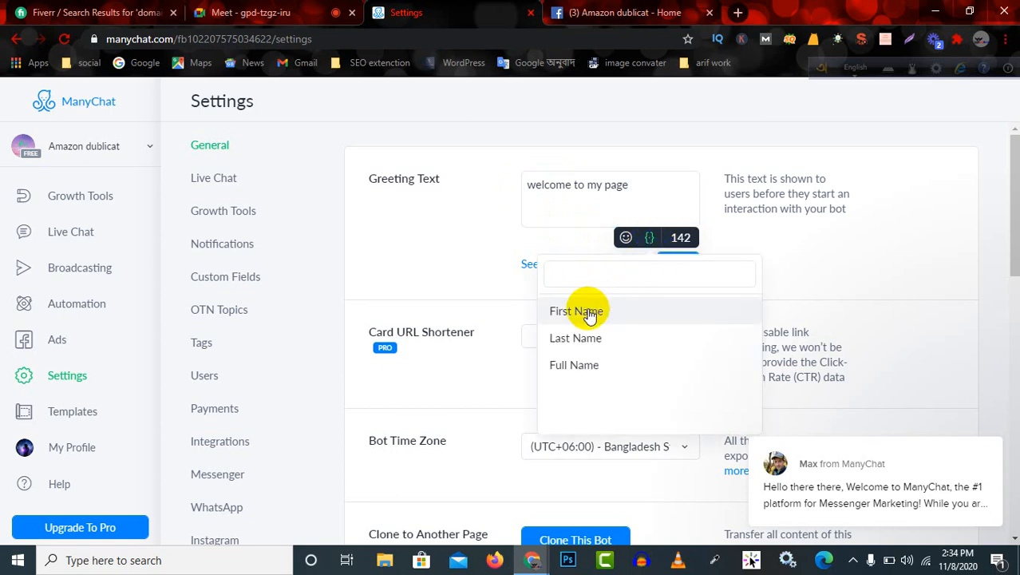
left_click(589, 373)
left_click(674, 268)
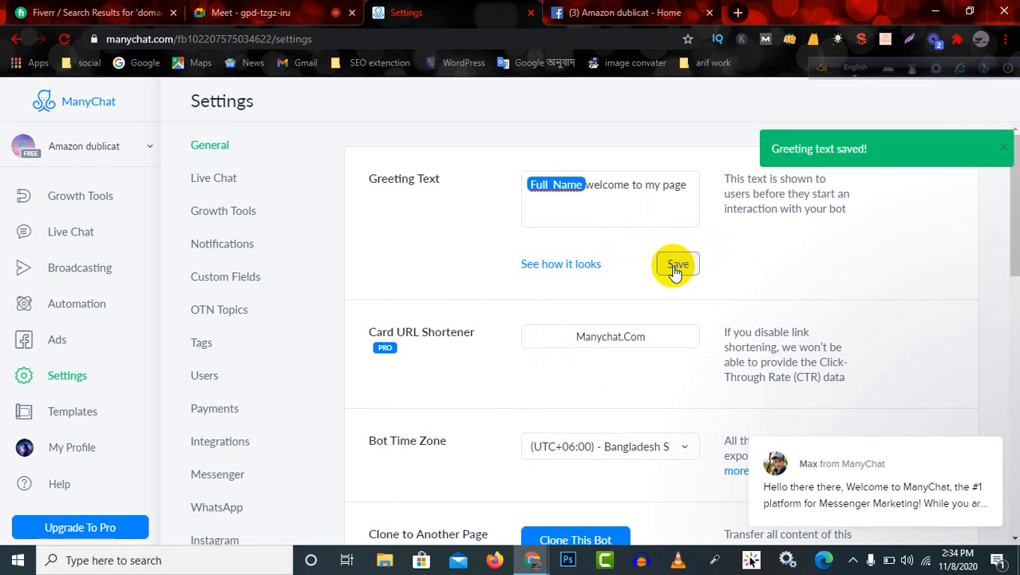
Reload the Amazon dublicat Facebook page, test its Send Message button to check the greeting, and close the chat window.
left_click(630, 13)
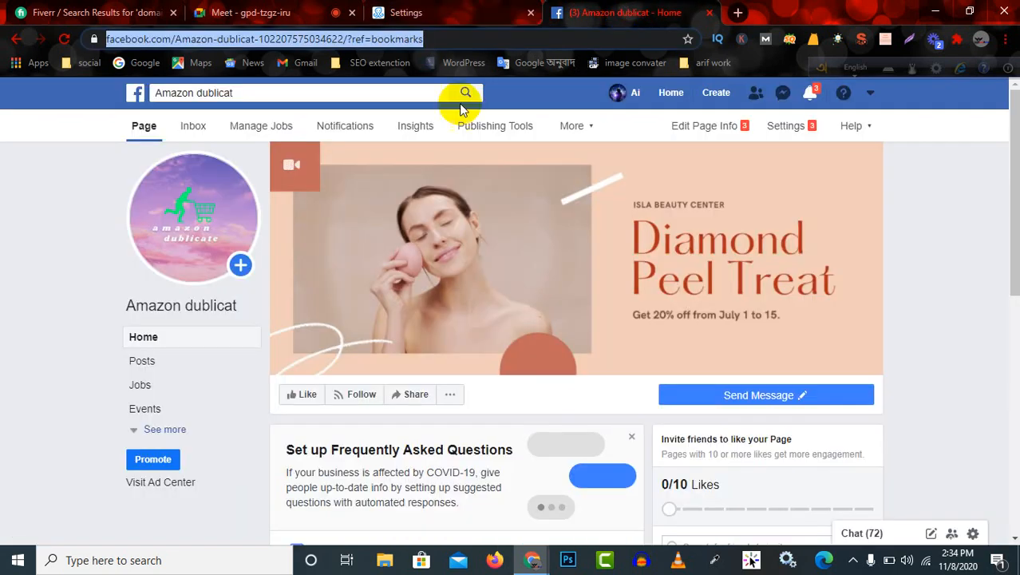
left_click(63, 39)
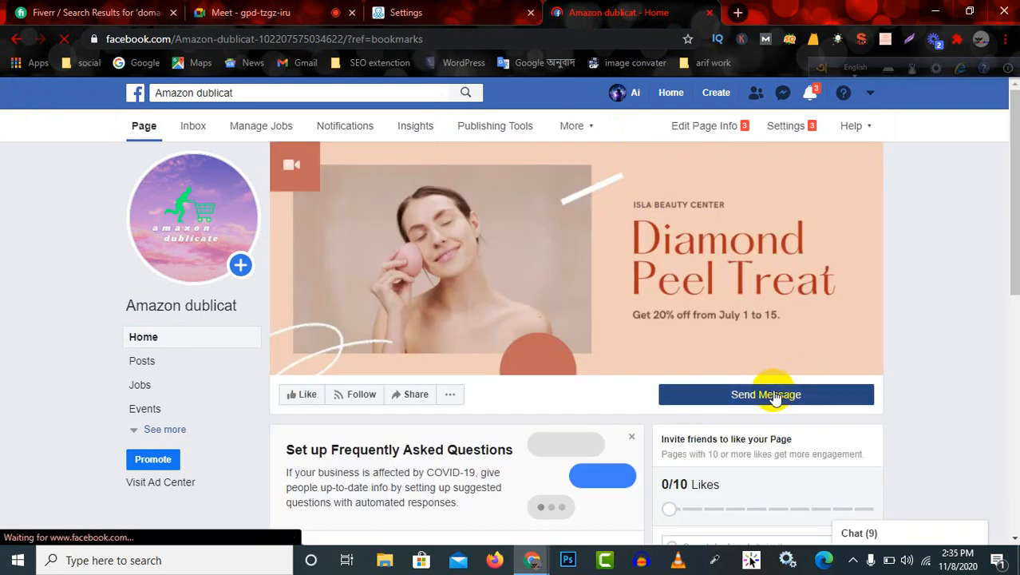
mouse_move(774, 399)
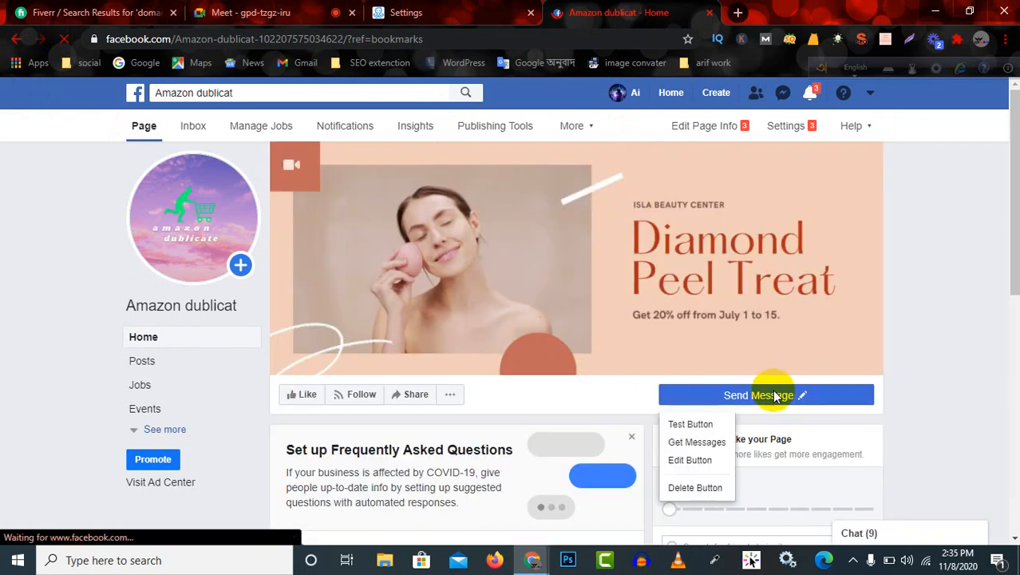
left_click(691, 426)
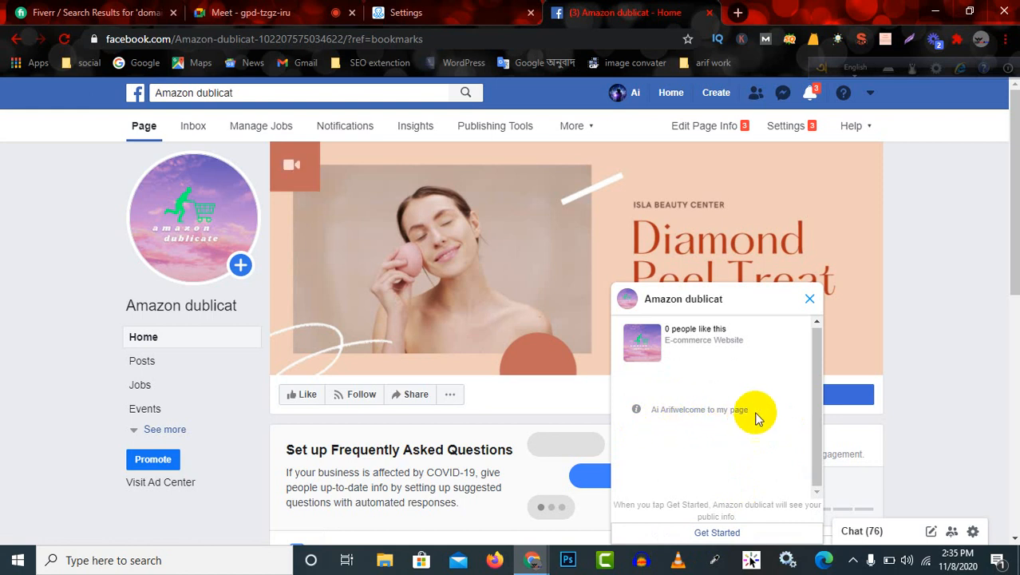
left_click_drag(756, 413, 638, 406)
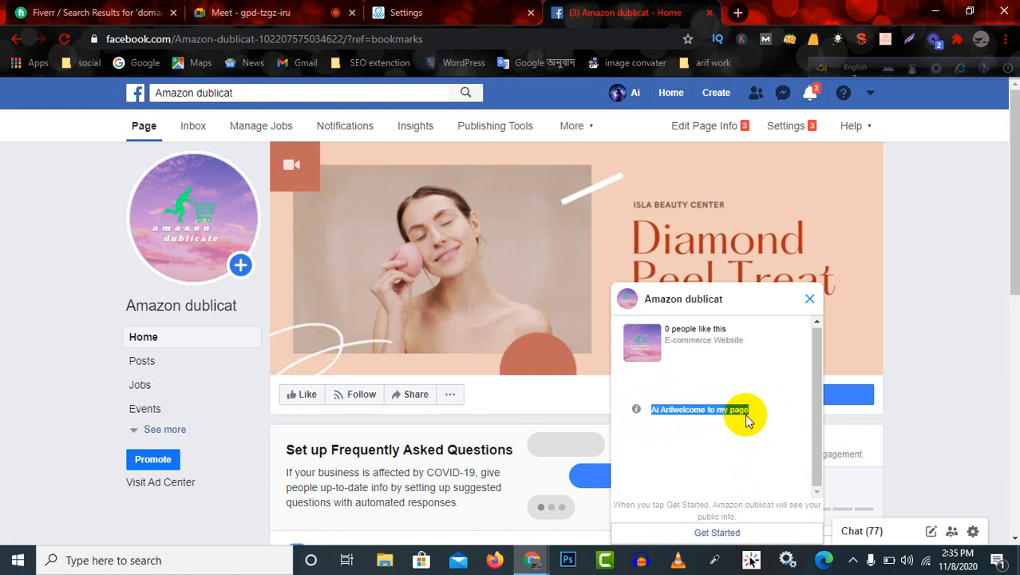
left_click(810, 301)
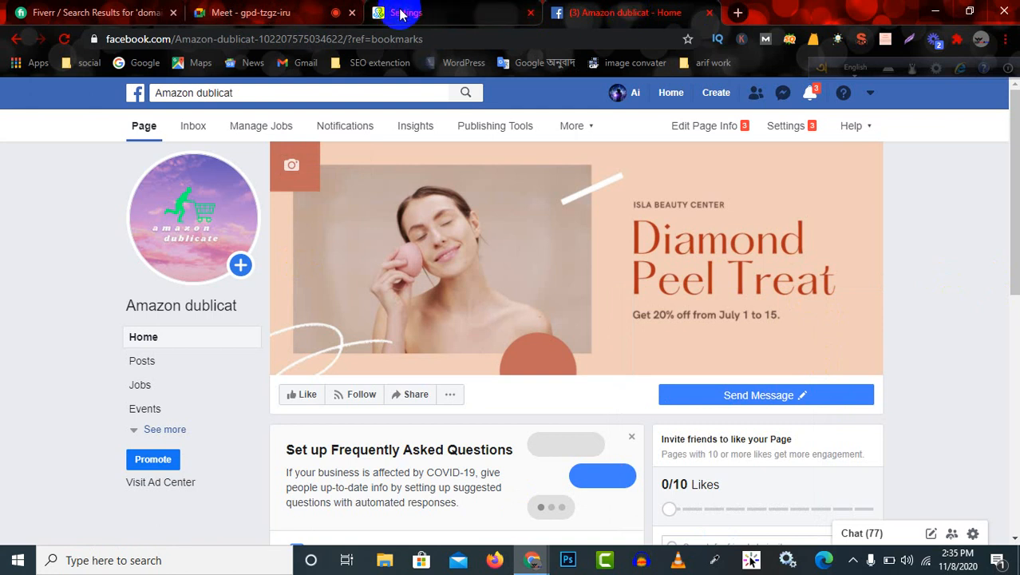
Return to the ManyChat general settings and look through the options from Greeting Text down to Leave Account.
left_click(469, 17)
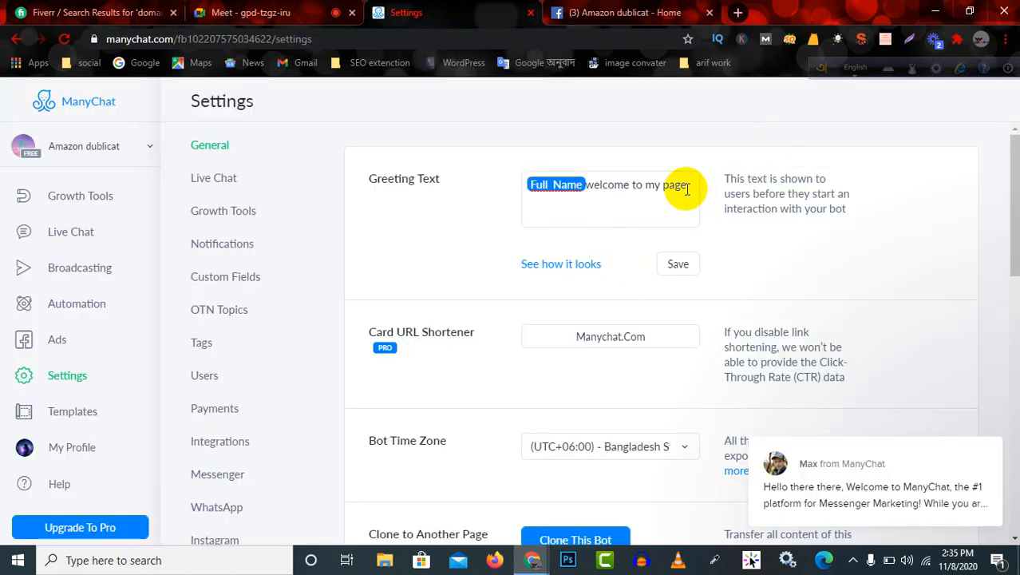
left_click(686, 215)
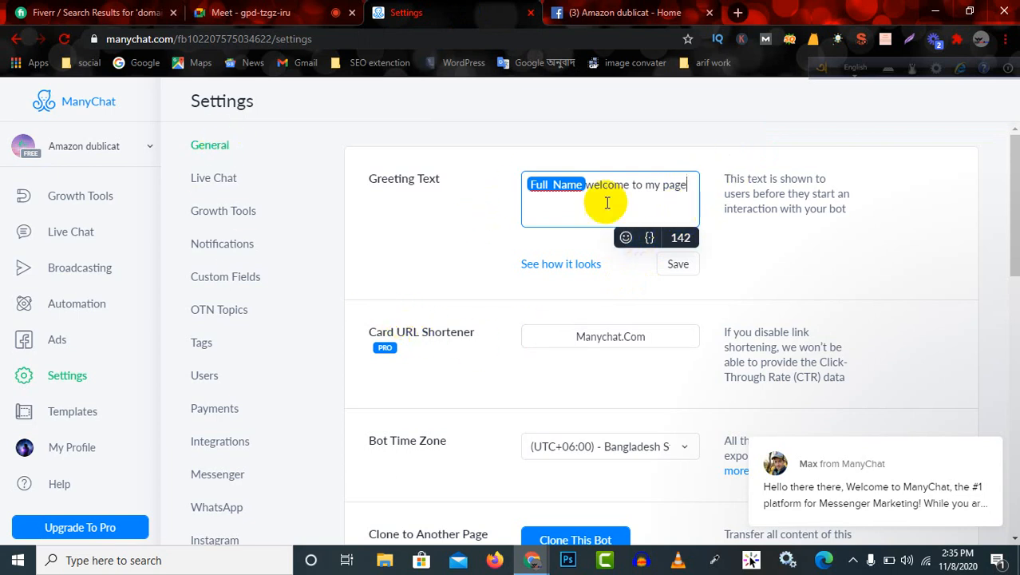
scroll(399, 346, "down", 3)
scroll(423, 349, "down", 6)
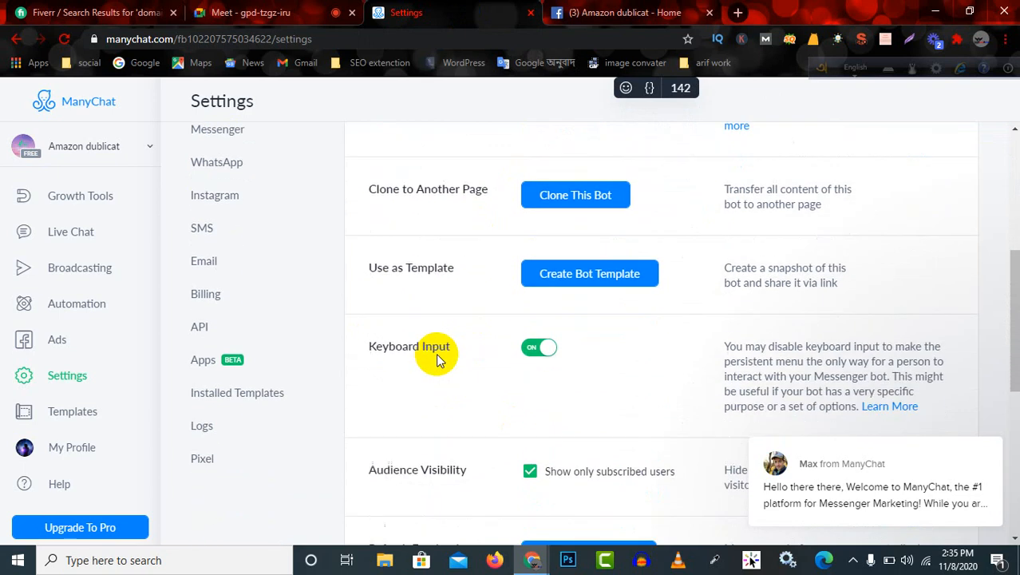
scroll(451, 355, "down", 1)
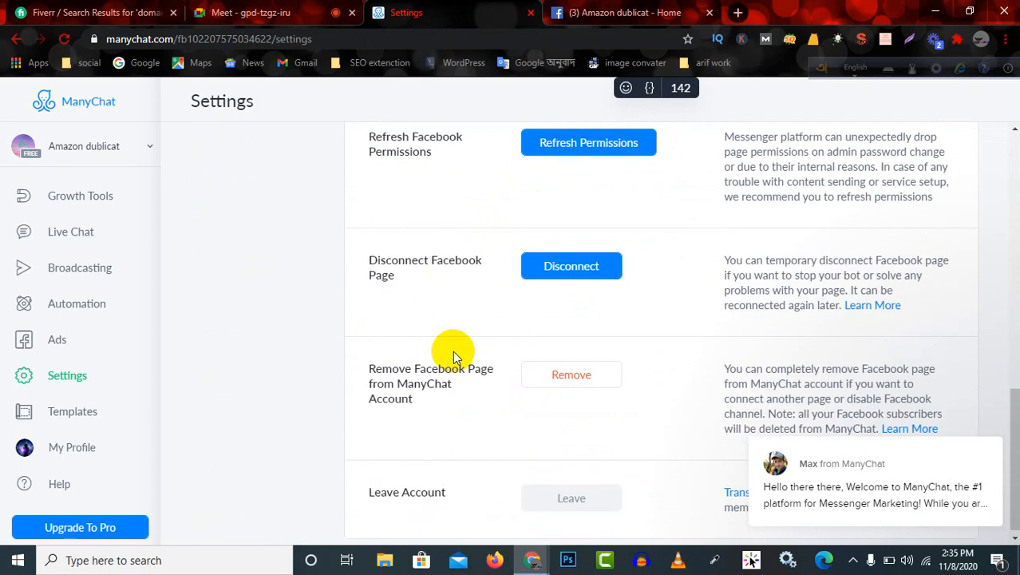
scroll(451, 353, "up", 10)
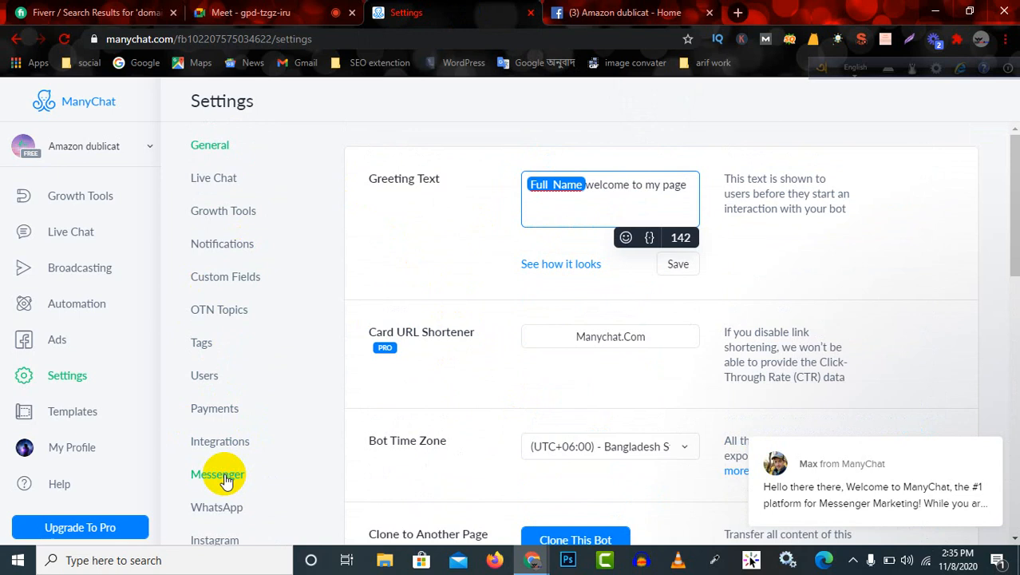
Open the Messenger settings and review the Default Reply, Welcome Message, Main Menu and Conversation Starters entries.
left_click(217, 474)
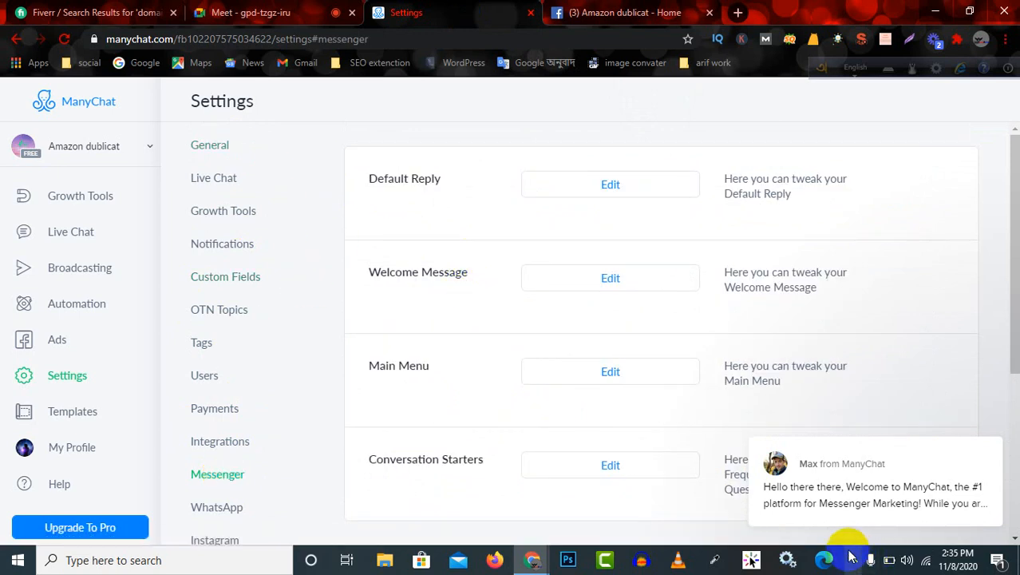
left_click(631, 9)
left_click(447, 12)
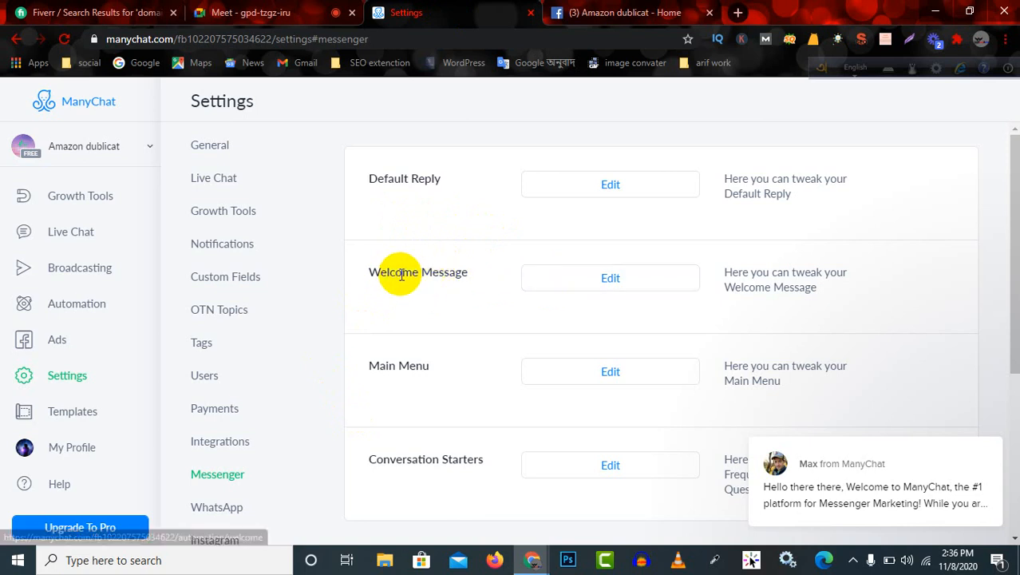
left_click_drag(370, 182, 472, 185)
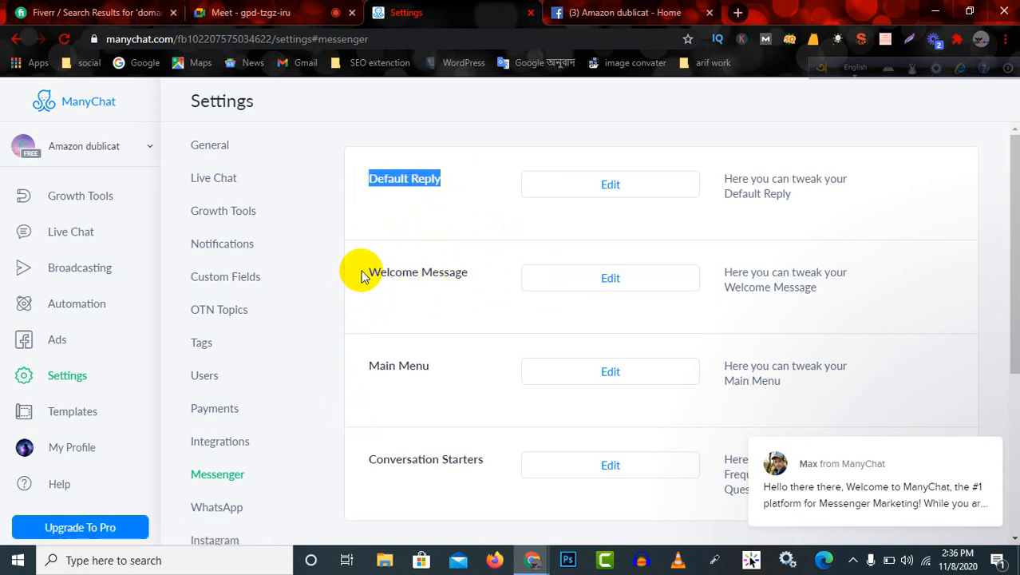
left_click_drag(364, 271, 471, 273)
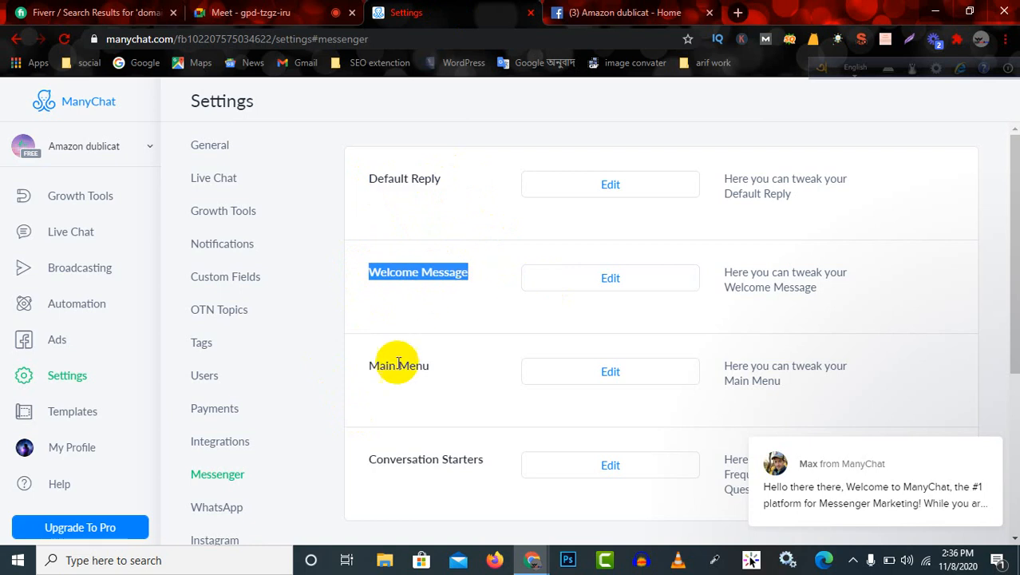
left_click_drag(377, 369, 483, 376)
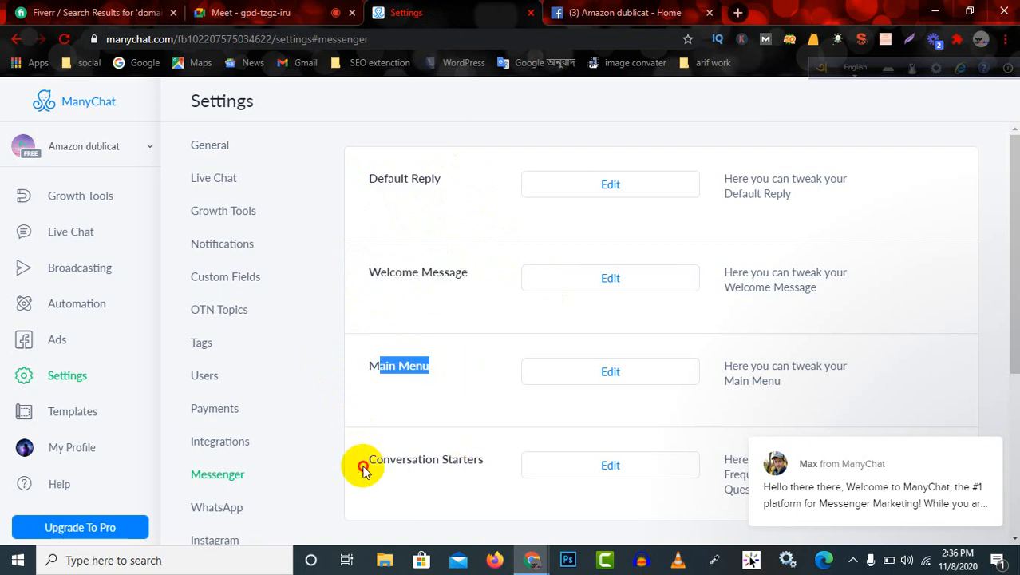
left_click_drag(360, 464, 519, 464)
scroll(519, 463, "down", 3)
scroll(523, 440, "up", 3)
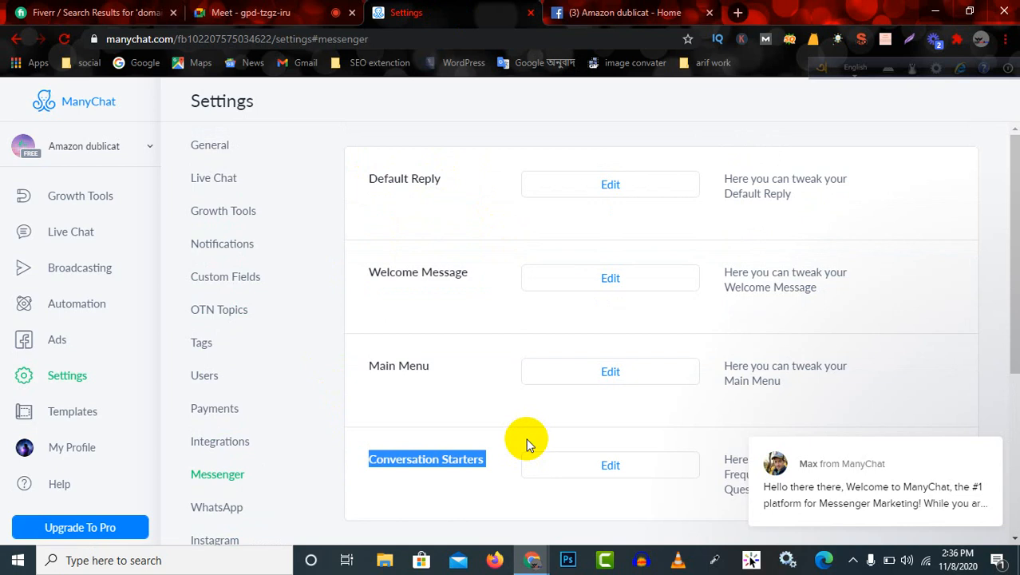
left_click(365, 271)
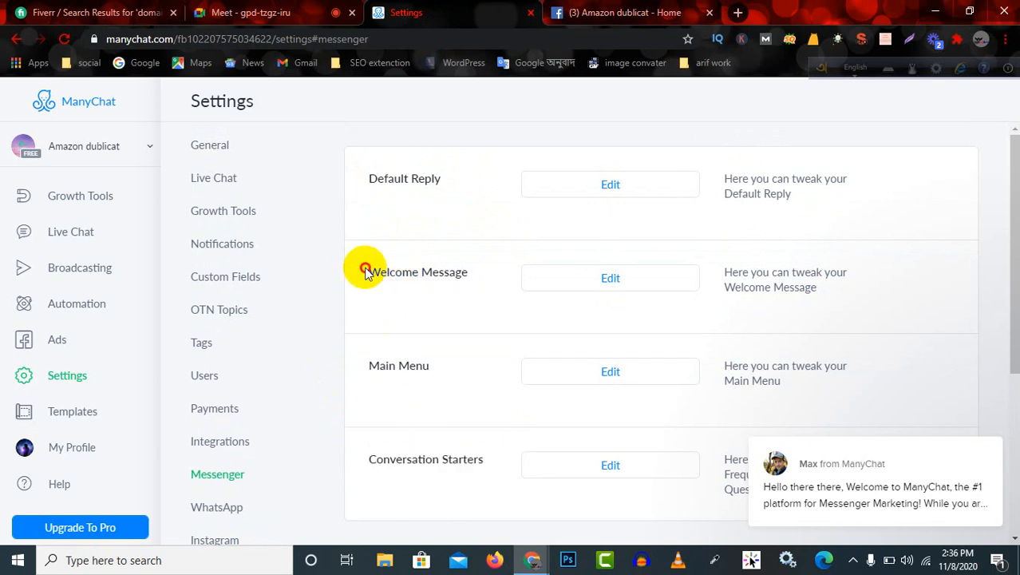
Open the Welcome Message for editing, and test the Send Message button on the Amazon dublicat Facebook page to view the chat's starting screen.
left_click_drag(364, 272, 485, 282)
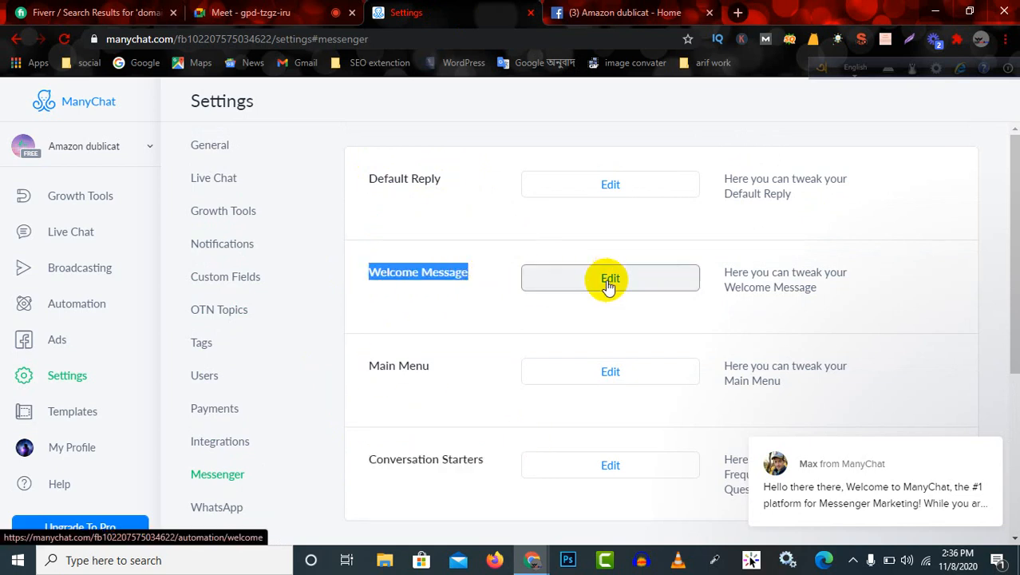
left_click(608, 281)
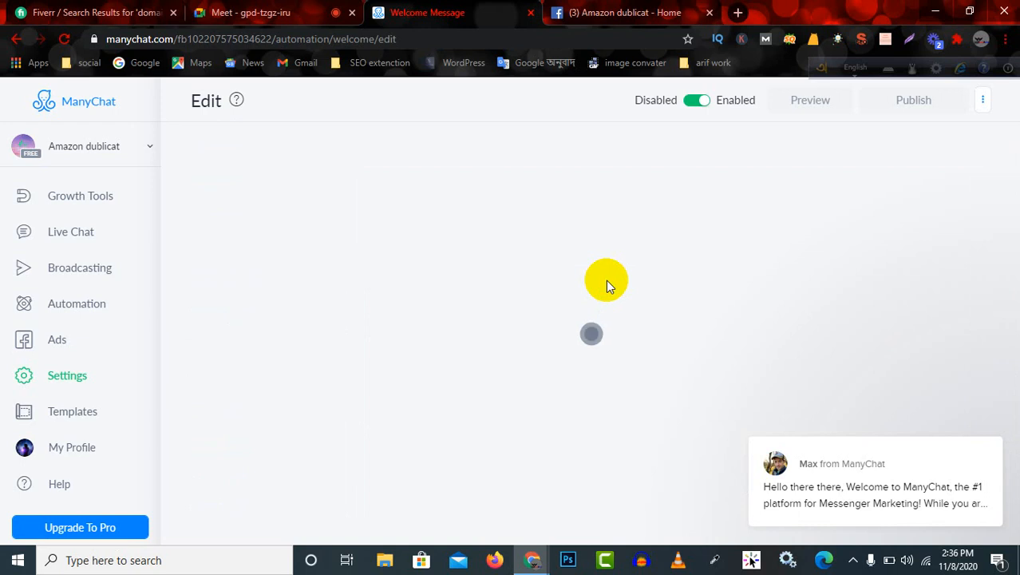
left_click(688, 10)
mouse_move(826, 415)
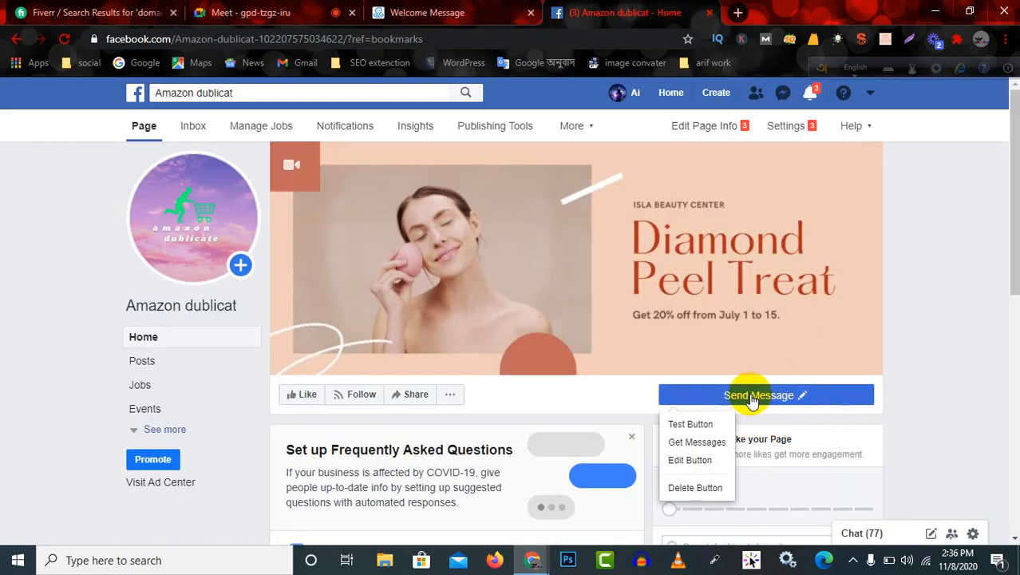
left_click(694, 427)
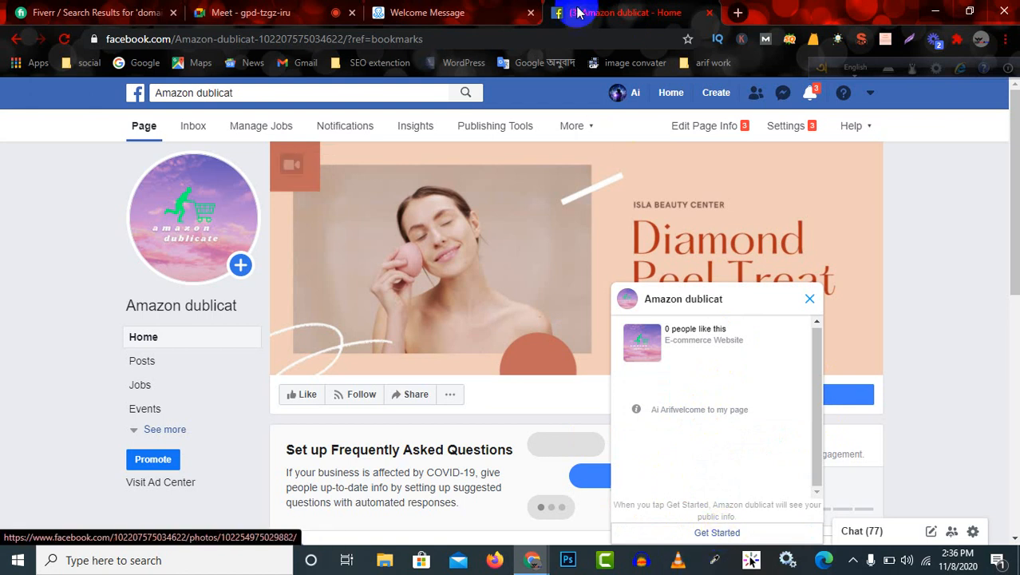
Return to the ManyChat flow editor and open the Welcome Message that follows the Starting Step.
left_click(451, 13)
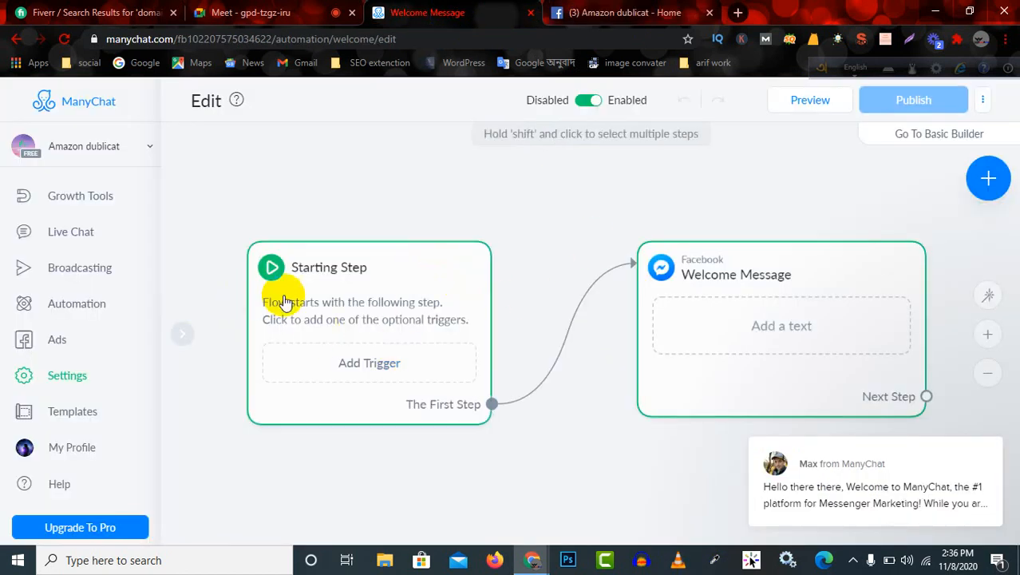
left_click(377, 319)
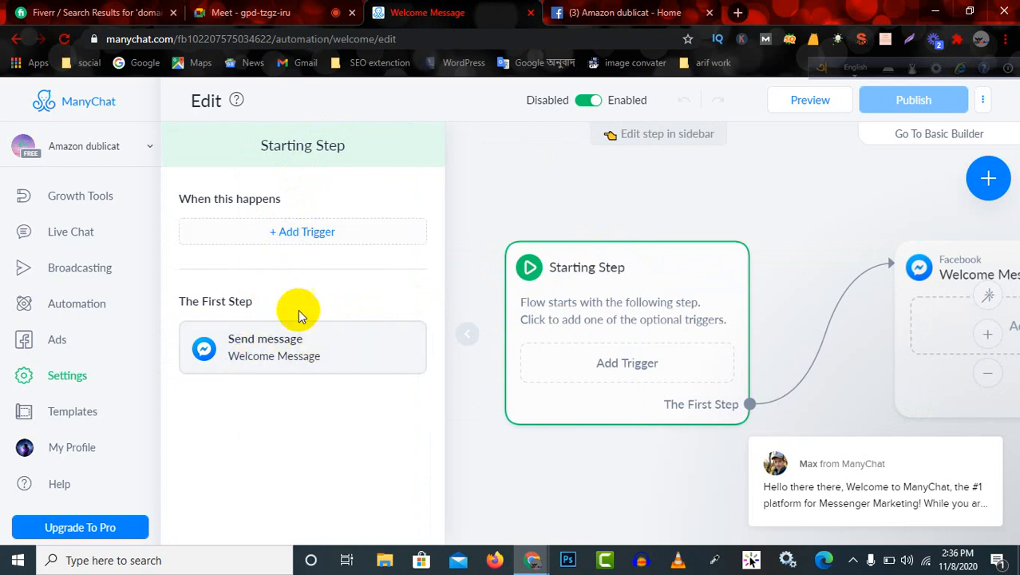
left_click(270, 348)
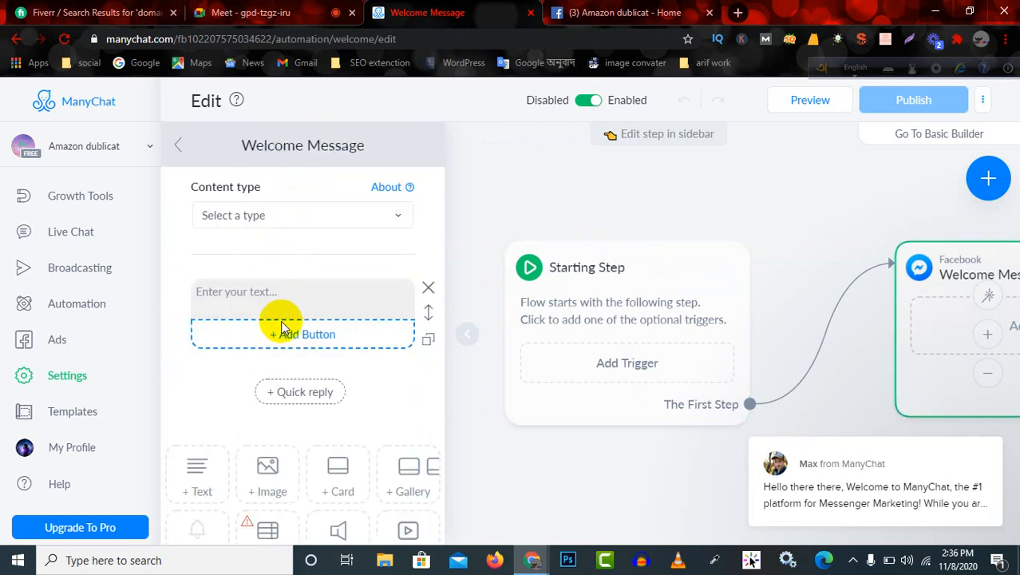
Enter the welcome text "hai what do you want in my page,and if you want those things pleace select or click one button" and publish it.
left_click(307, 296)
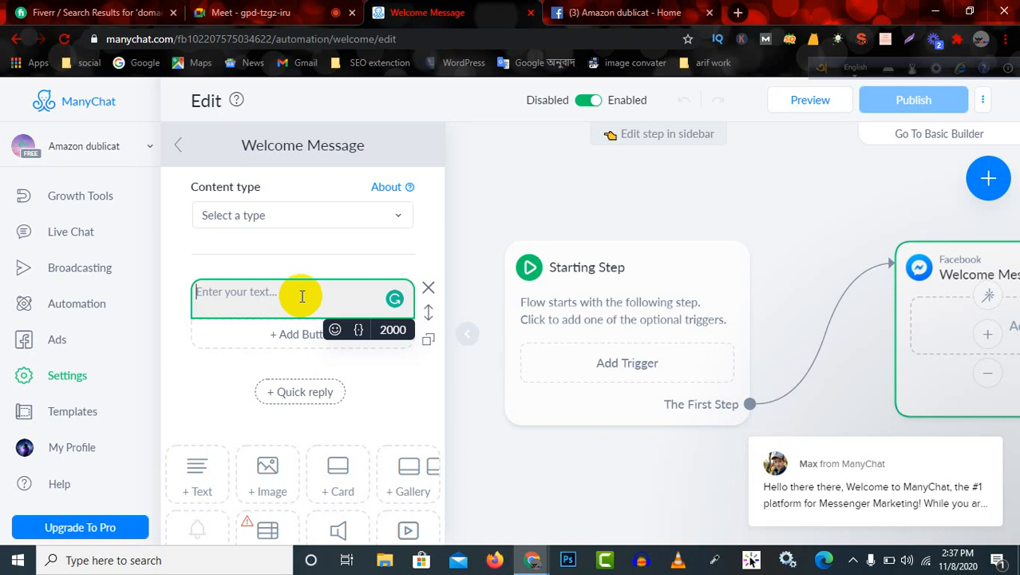
type("w")
key("BackSpace")
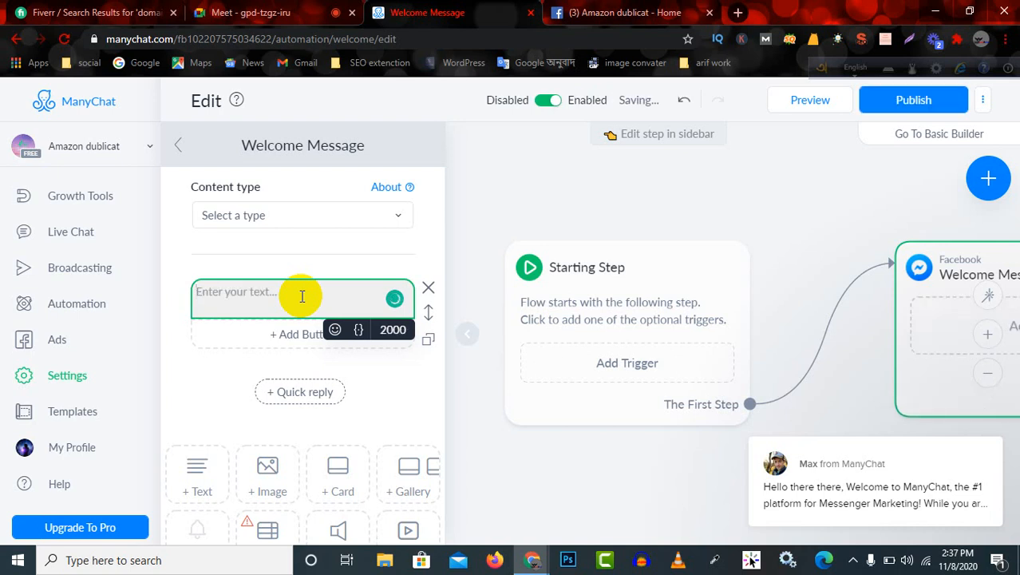
type("hai ")
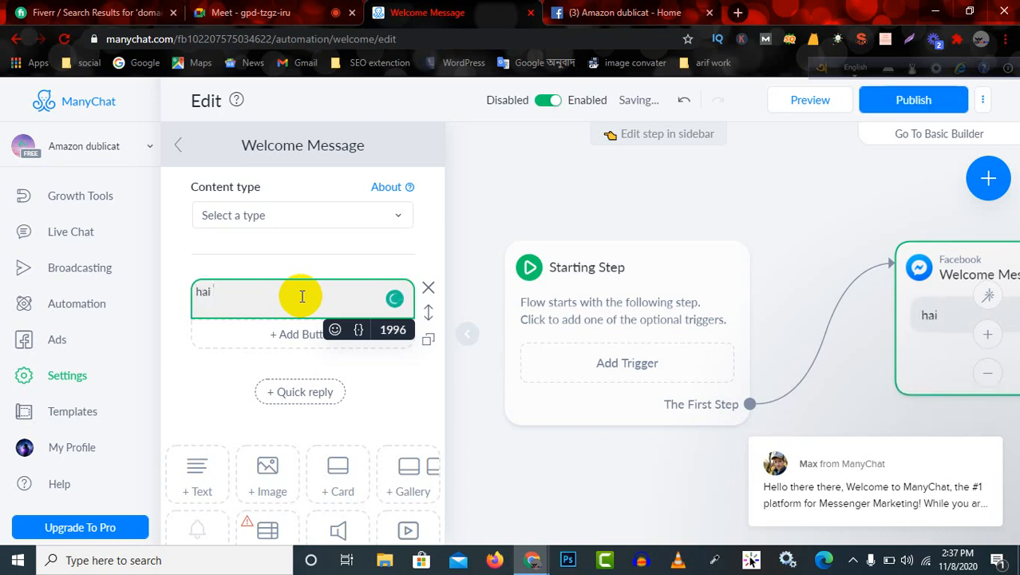
type("what do ")
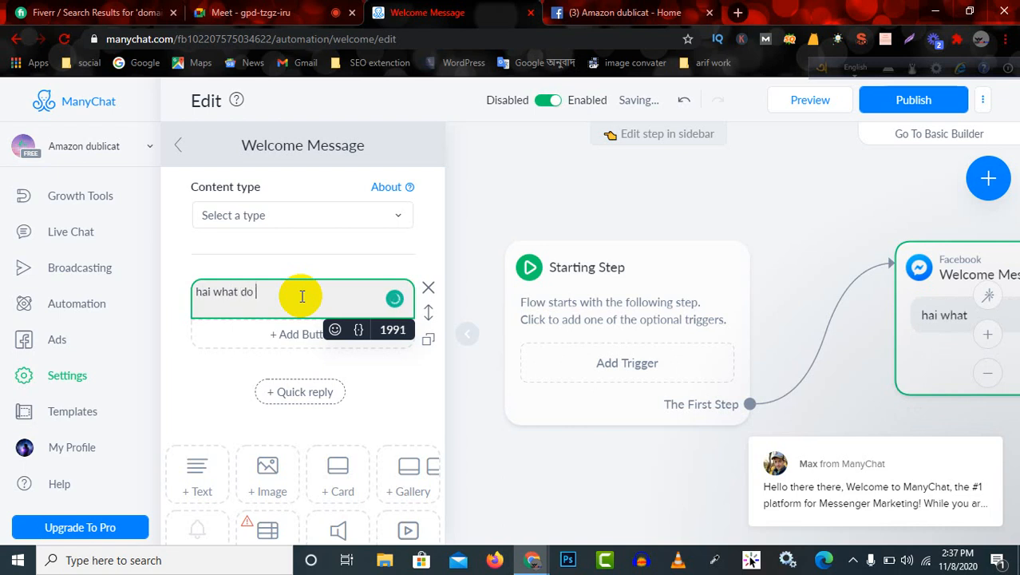
type("you")
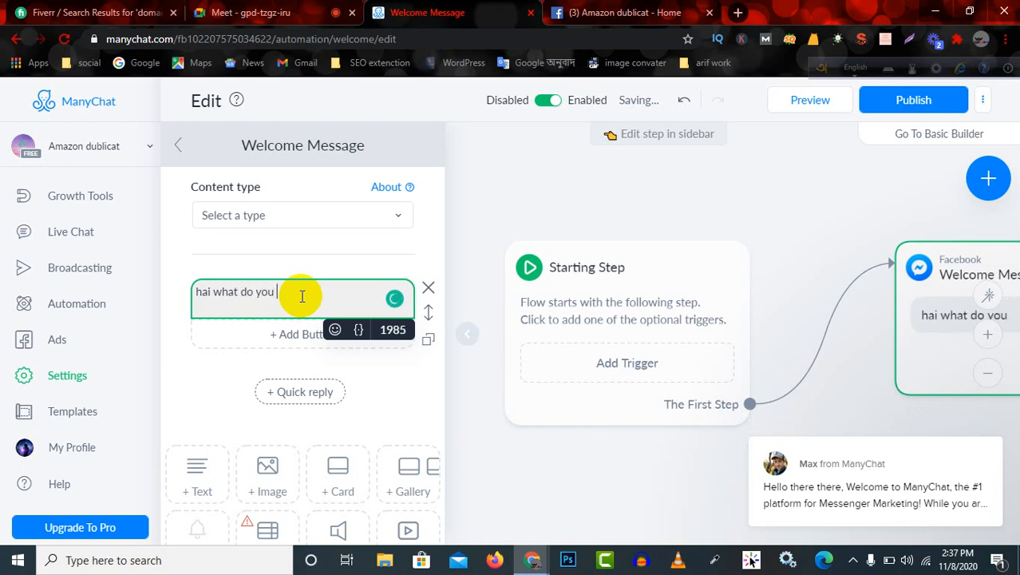
type(" want")
type("in my page,and if you want")
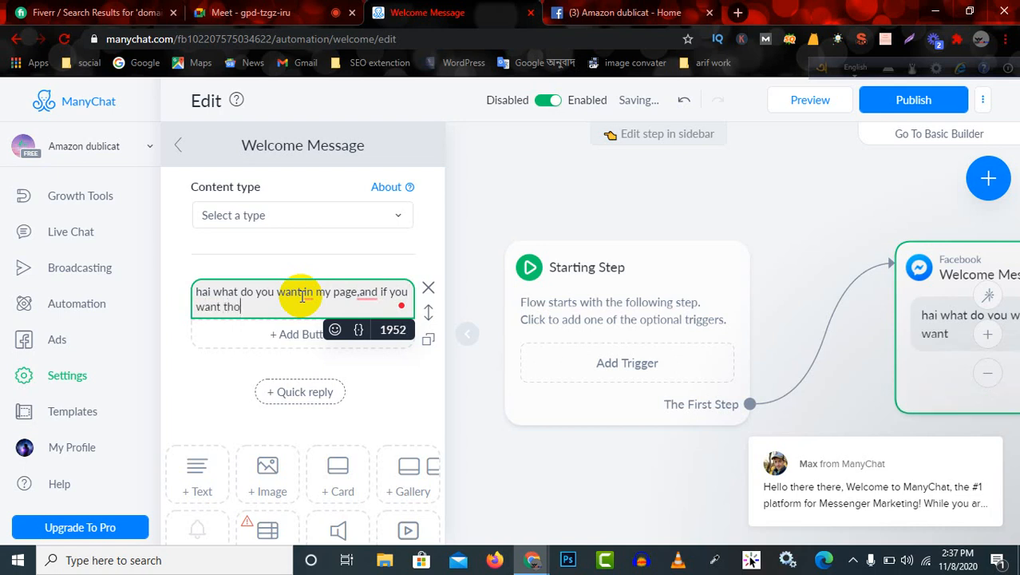
type("those t")
type("hings please")
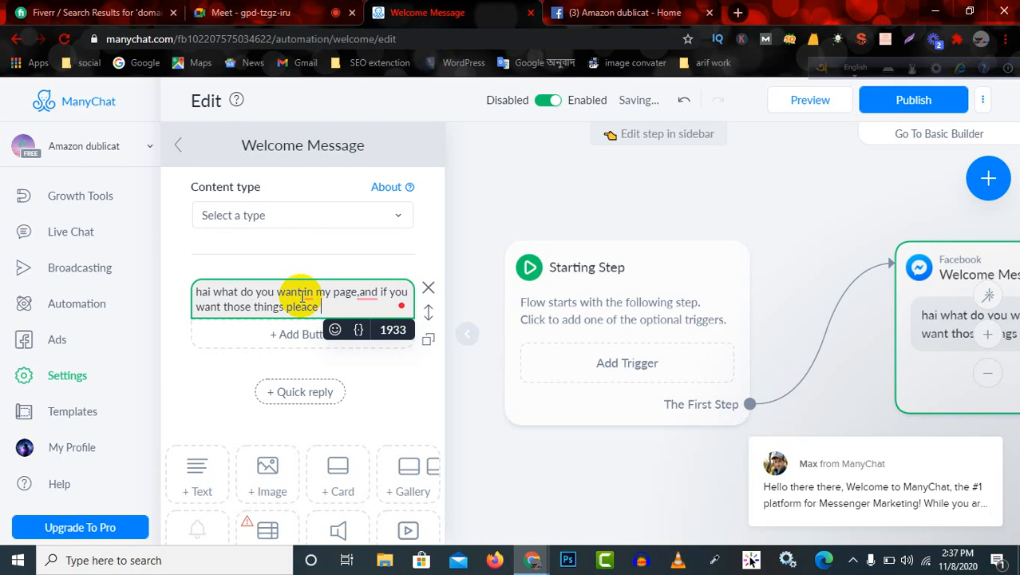
type("le")
type("v")
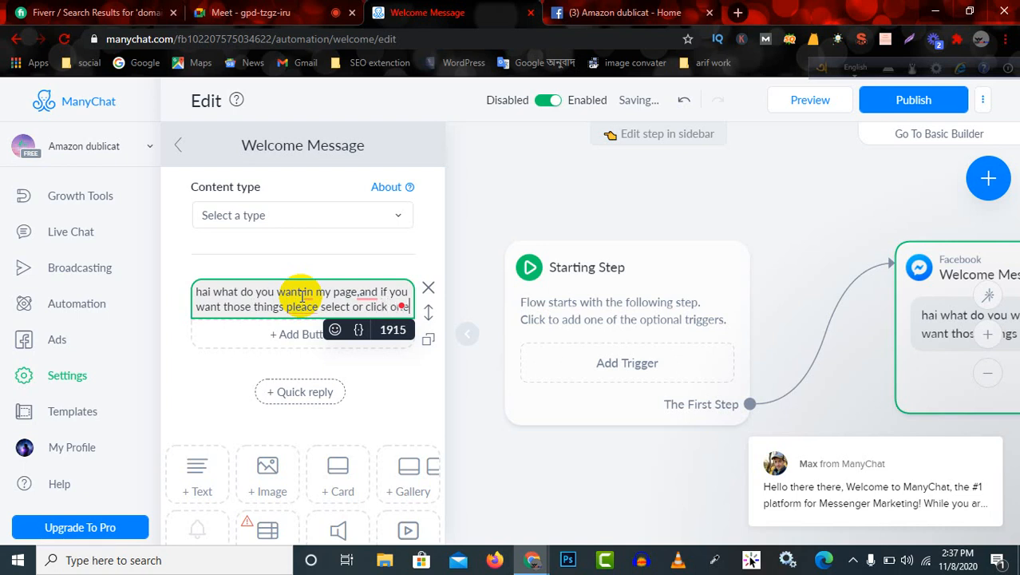
type(" button")
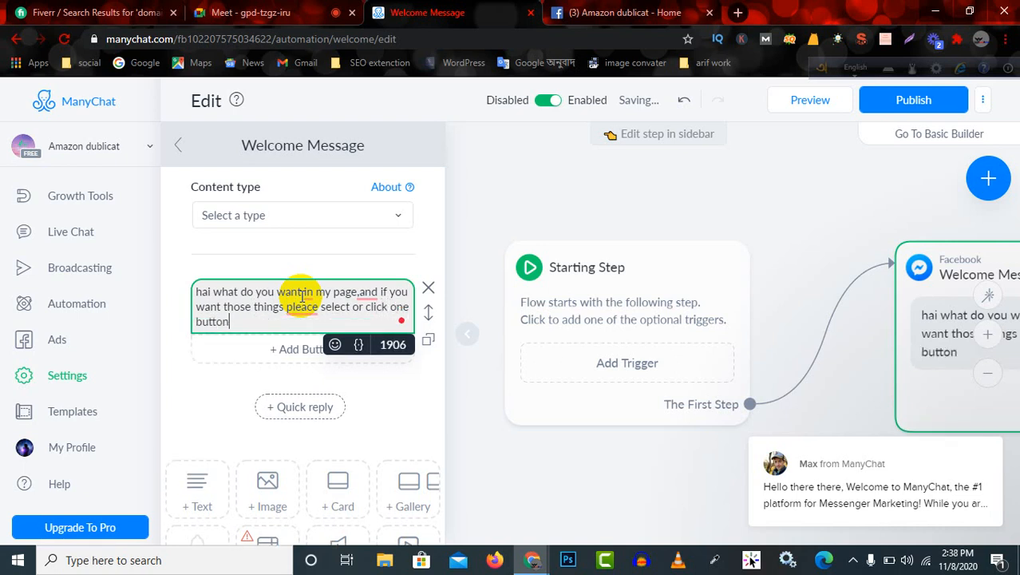
left_click(302, 297)
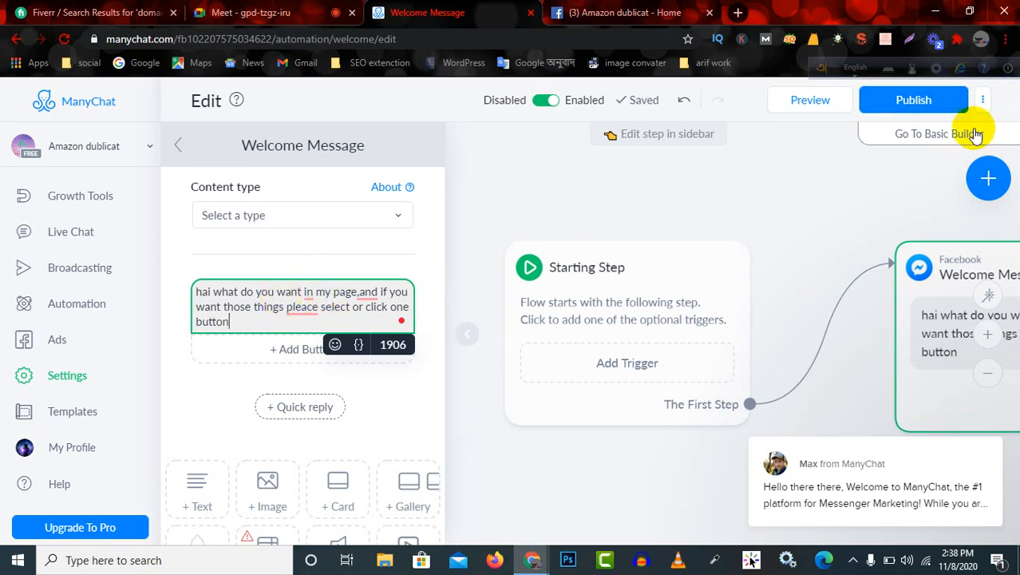
left_click(911, 101)
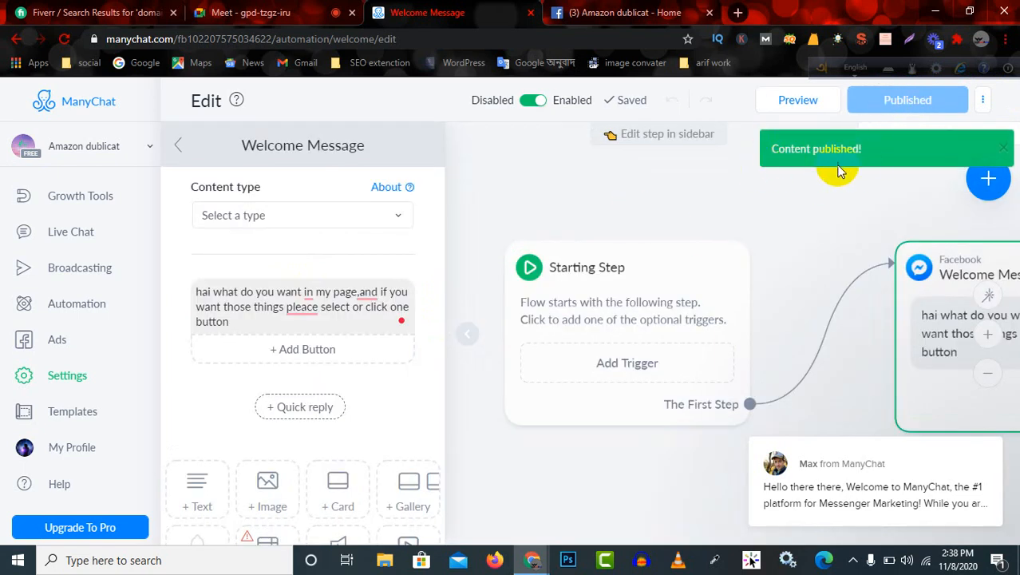
Retest the Facebook page's Send Message button in a fresh chat, get started, review the automatic reply, and return to the ManyChat editor.
left_click(586, 14)
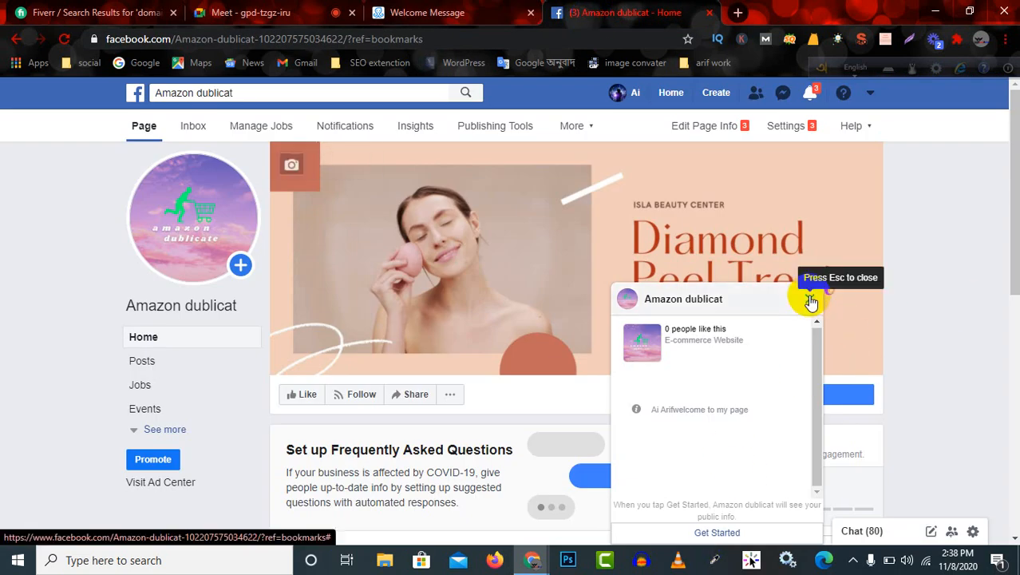
left_click(811, 301)
left_click(768, 394)
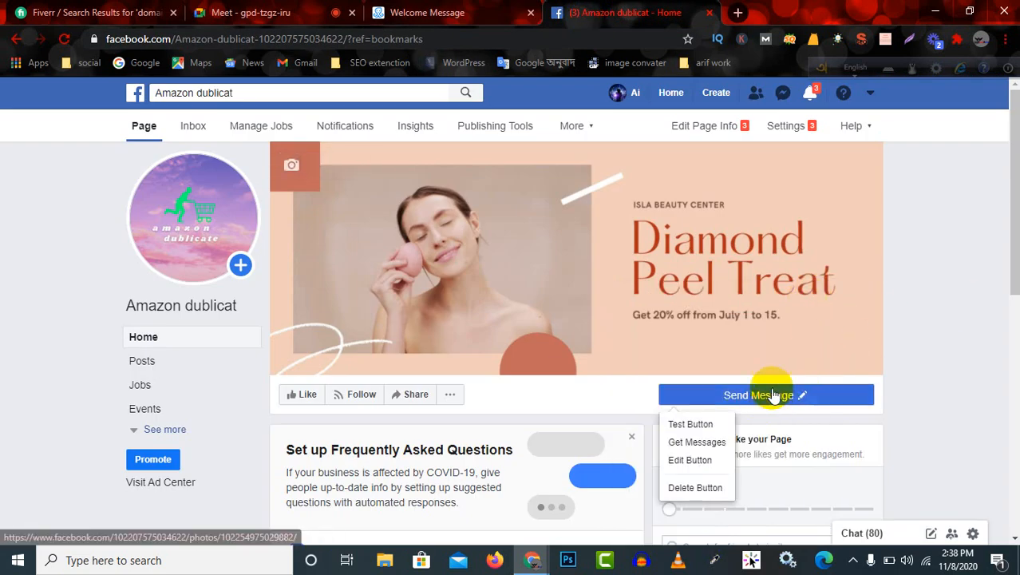
left_click(692, 424)
left_click(711, 533)
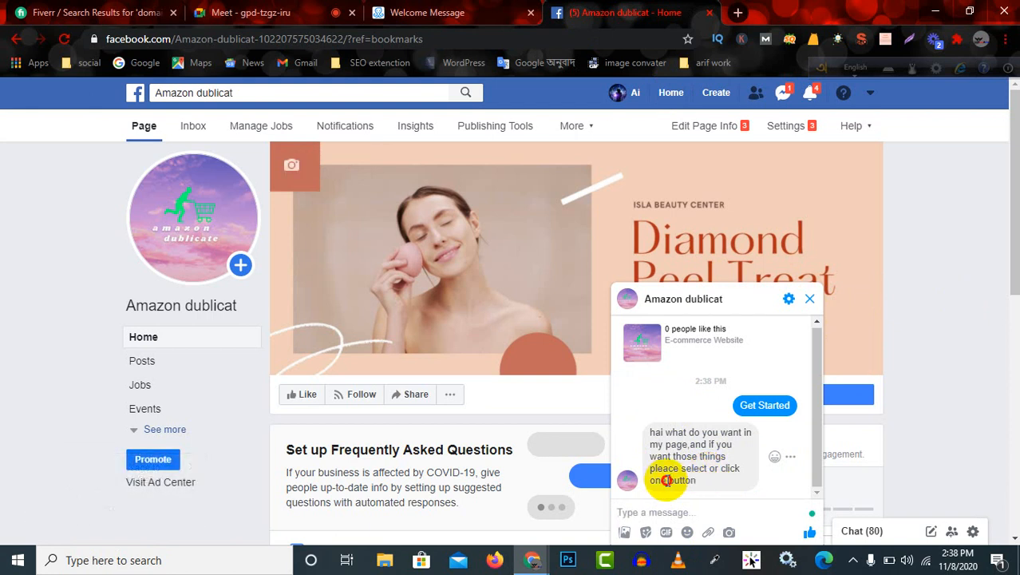
left_click_drag(666, 481, 685, 481)
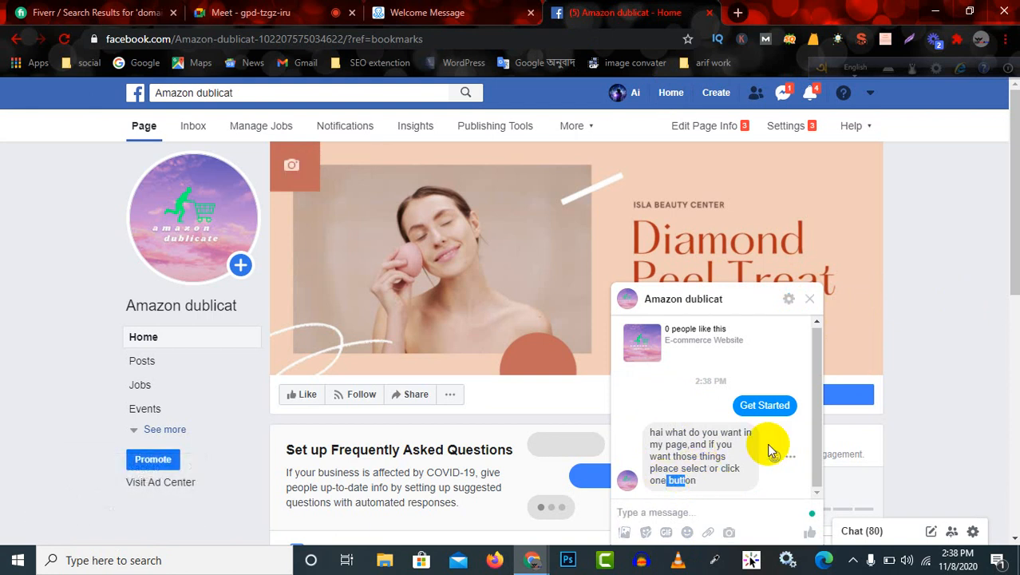
left_click(701, 461)
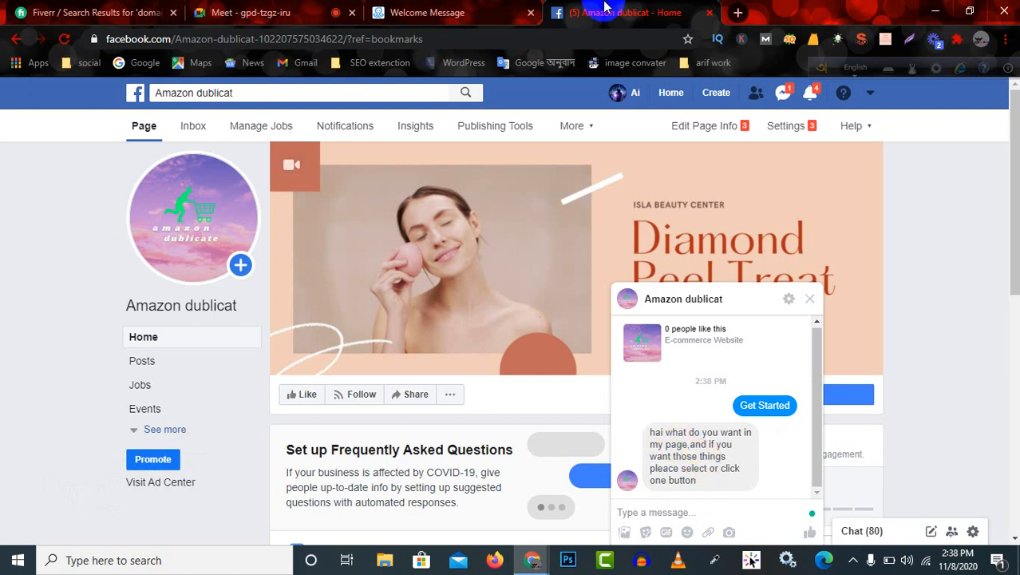
left_click(432, 12)
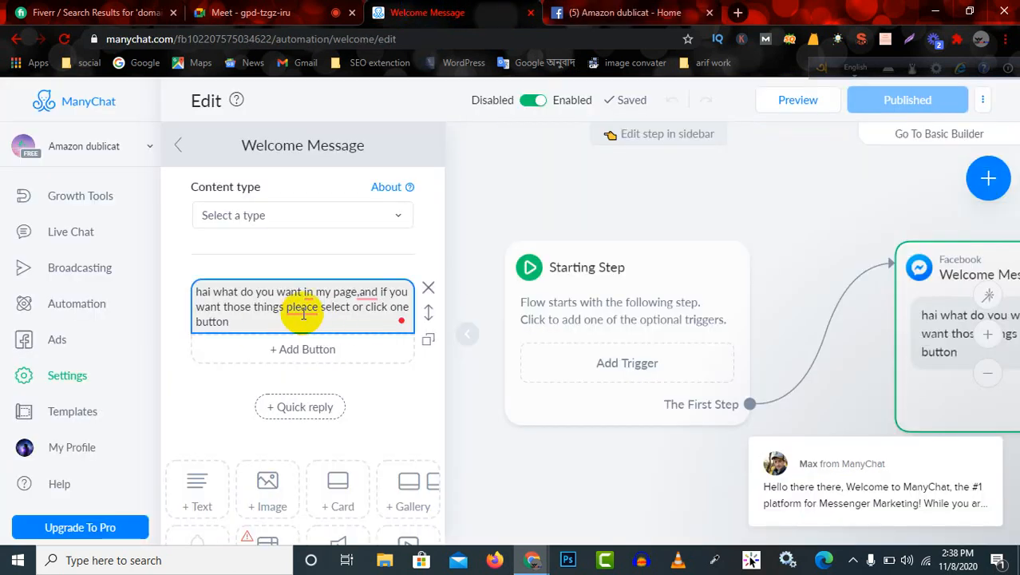
left_click(269, 11)
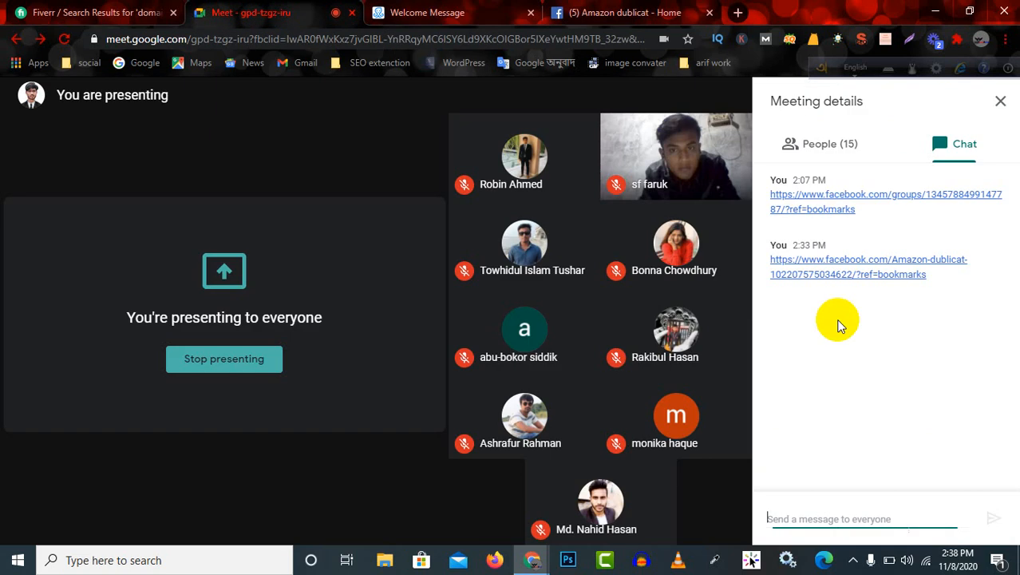
left_click(584, 11)
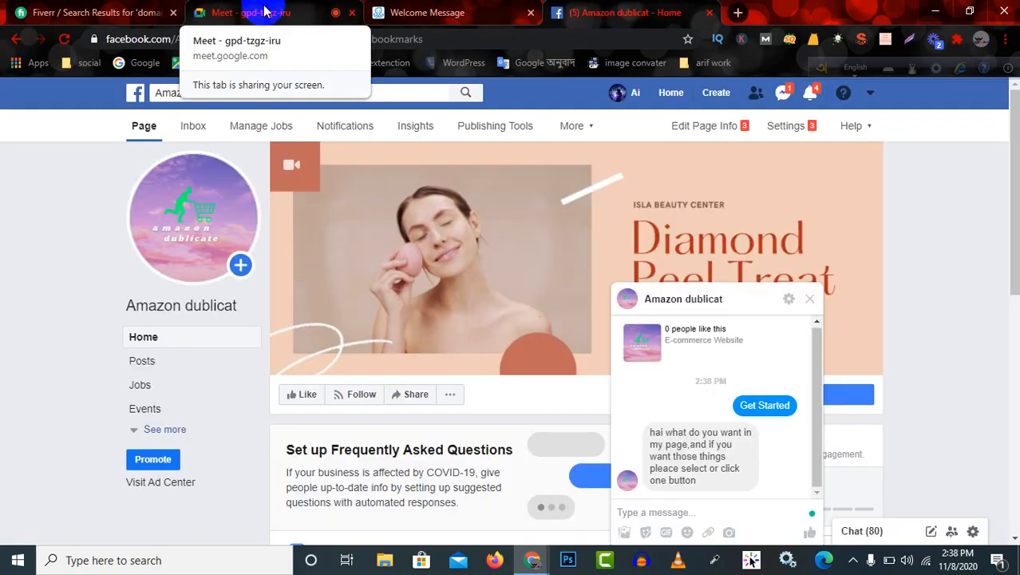
left_click(463, 12)
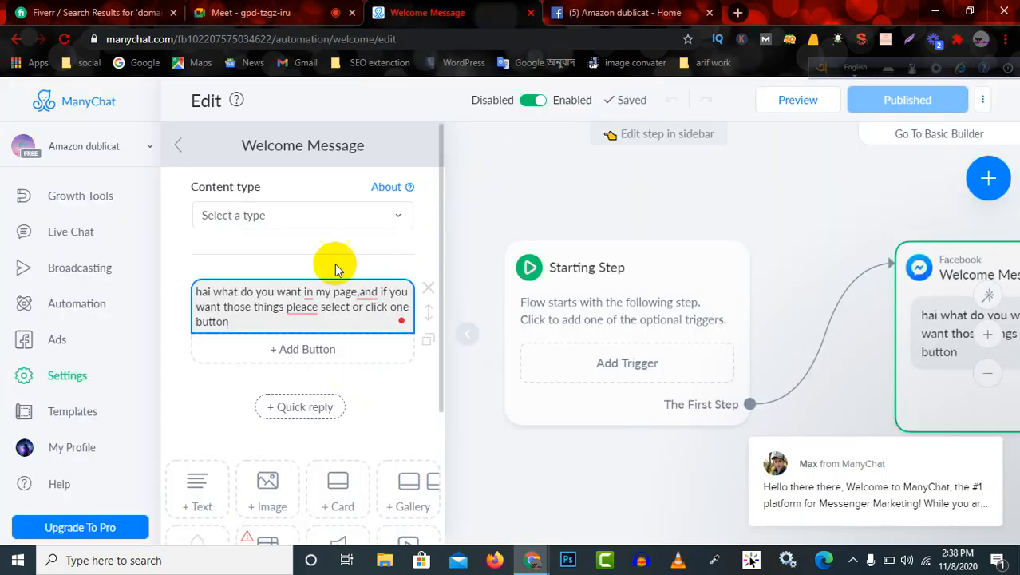
Leave the message editor, return to the Messenger settings, and open the published Welcome Message flow to review its statistics.
left_click(180, 148)
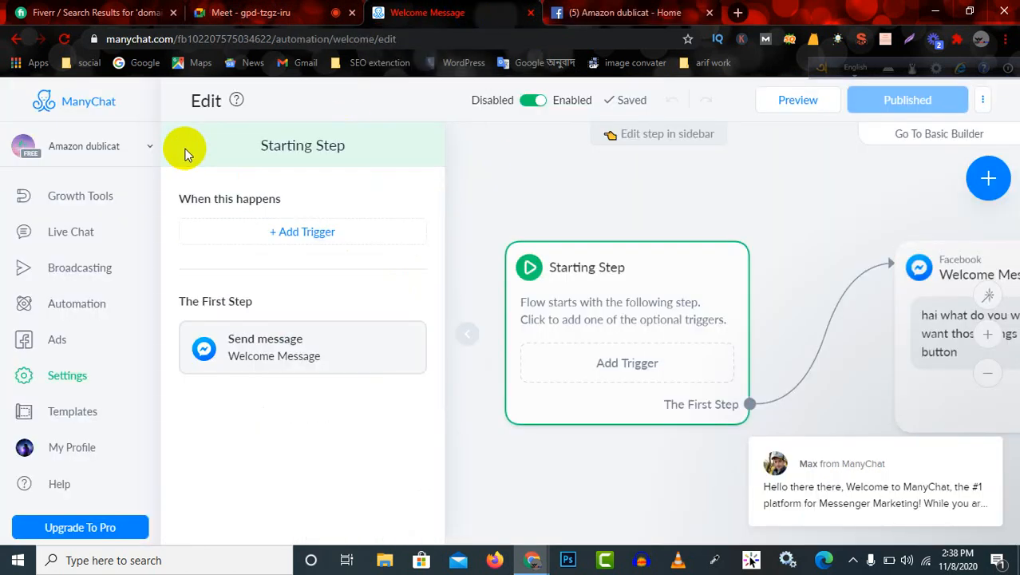
left_click(62, 382)
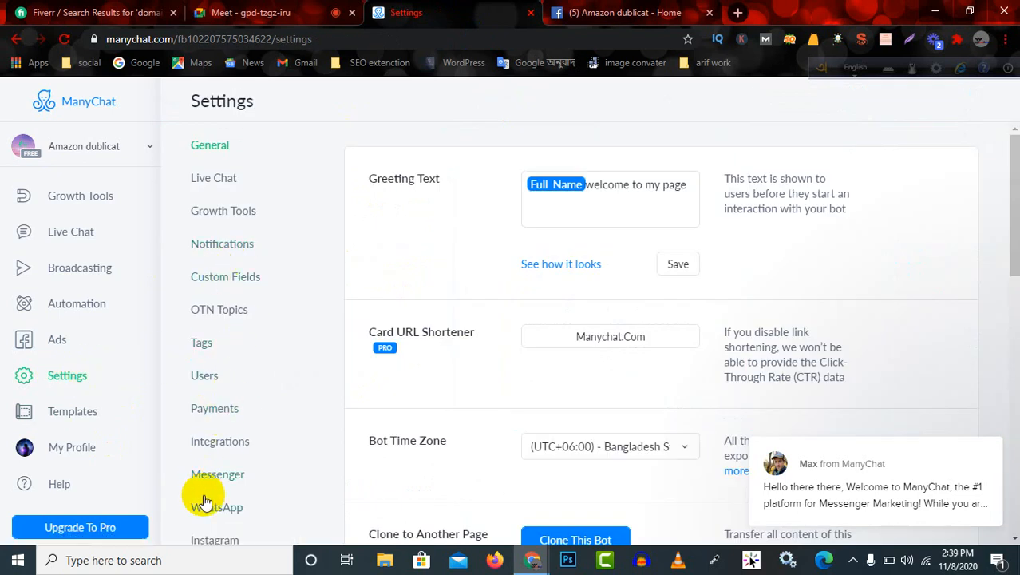
left_click(217, 475)
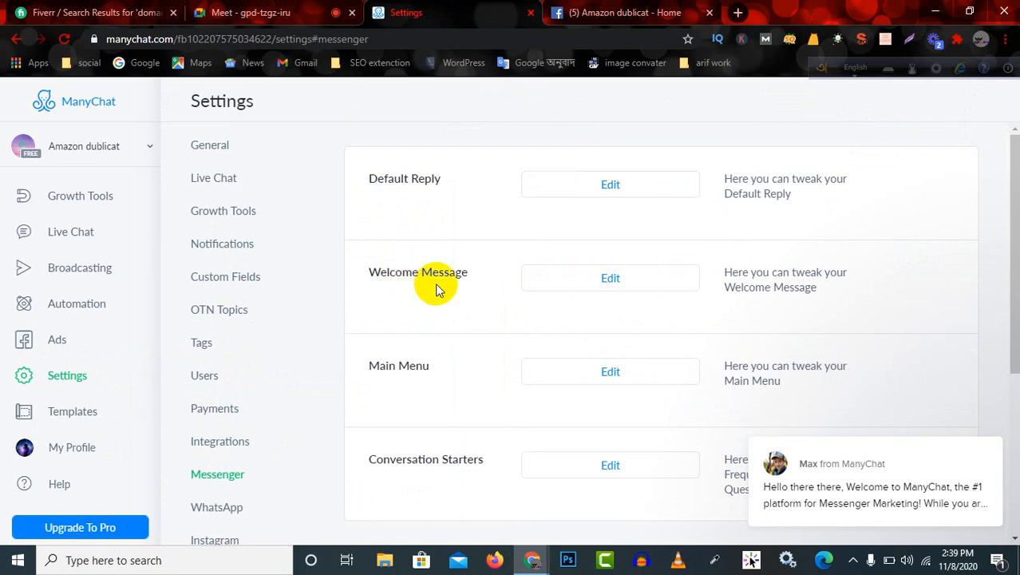
left_click(612, 283)
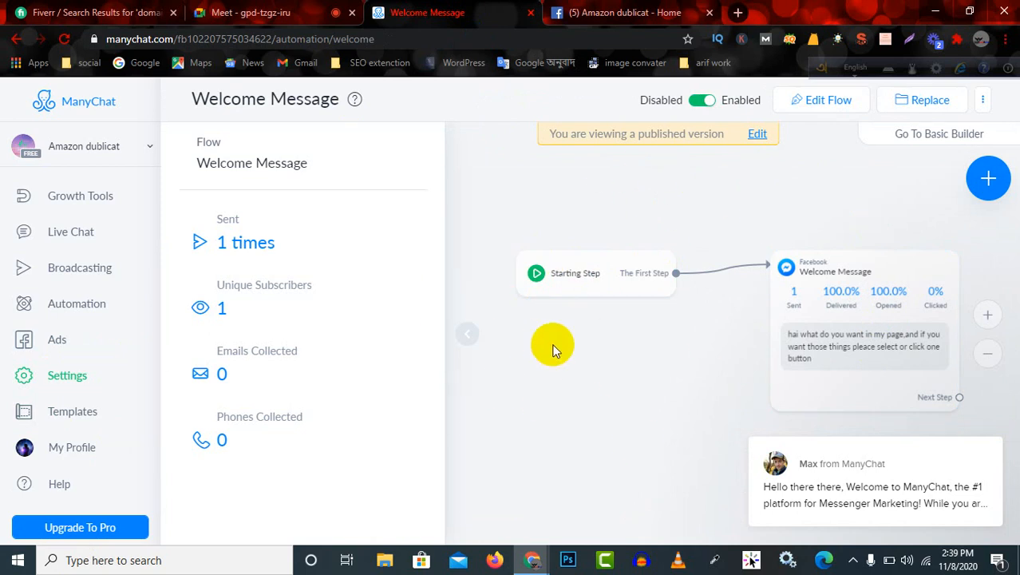
scroll(562, 338, "down", 2)
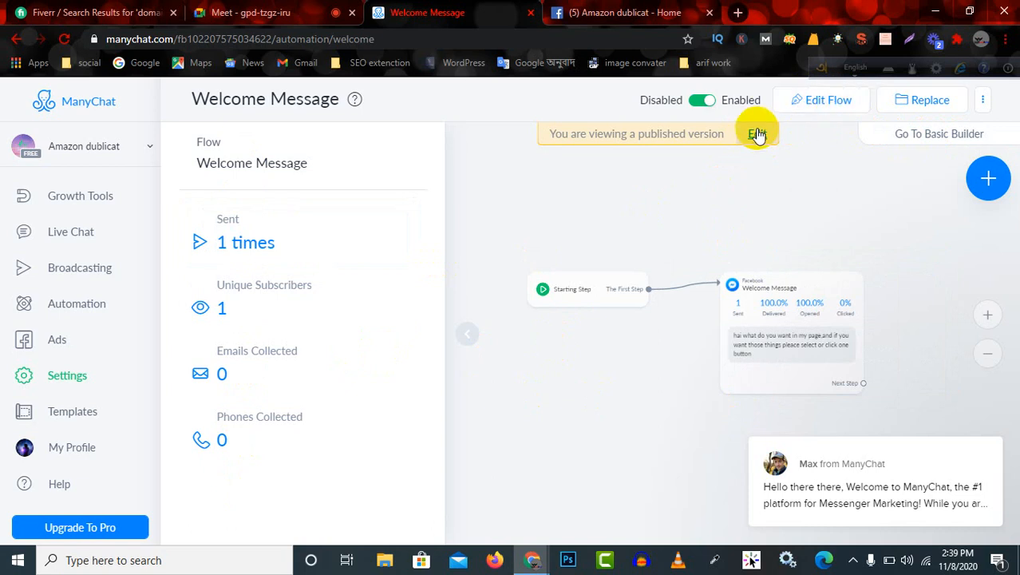
Open the Welcome Message flow for editing and select its Starting Step to show the trigger and first-step options.
left_click(815, 105)
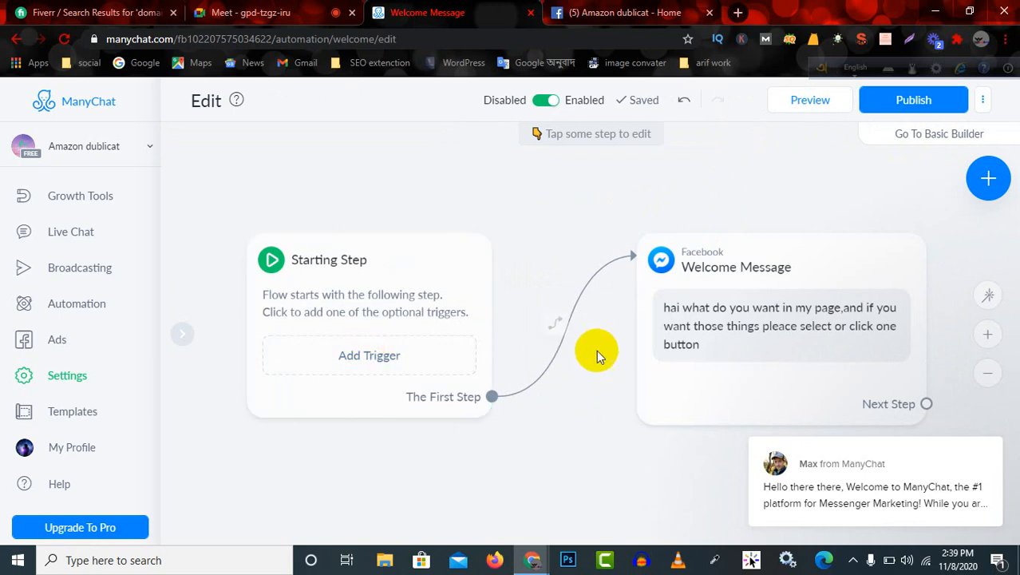
scroll(596, 350, "down", 1)
scroll(553, 341, "up", 1)
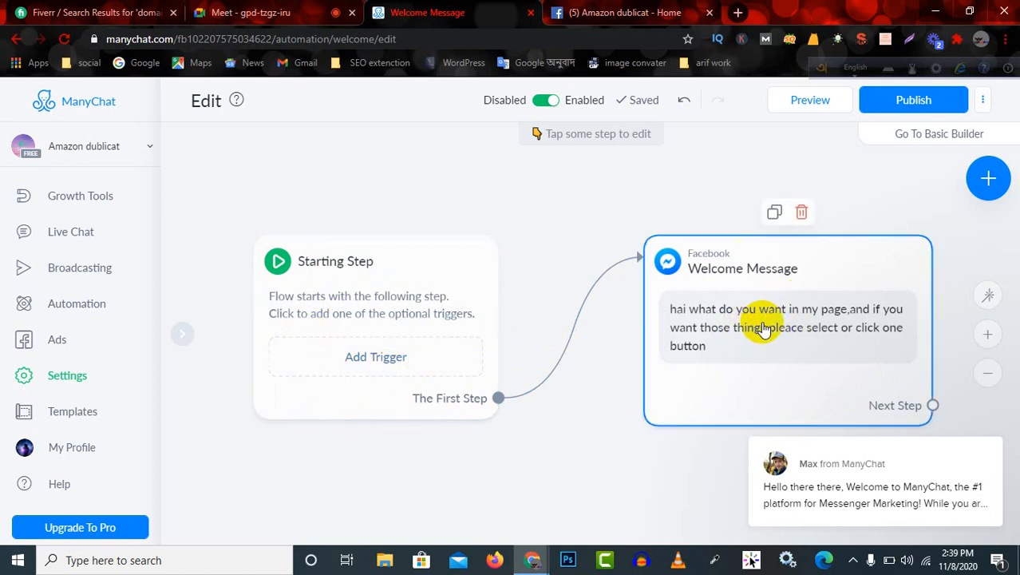
left_click(380, 313)
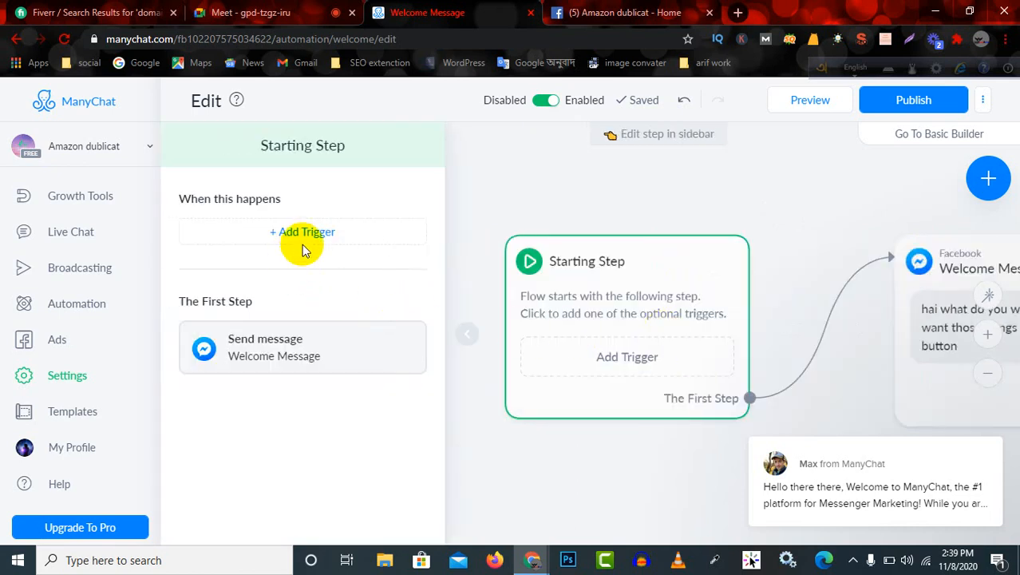
Open the Welcome Message step and add a button titled "pant" beneath its text.
left_click(276, 351)
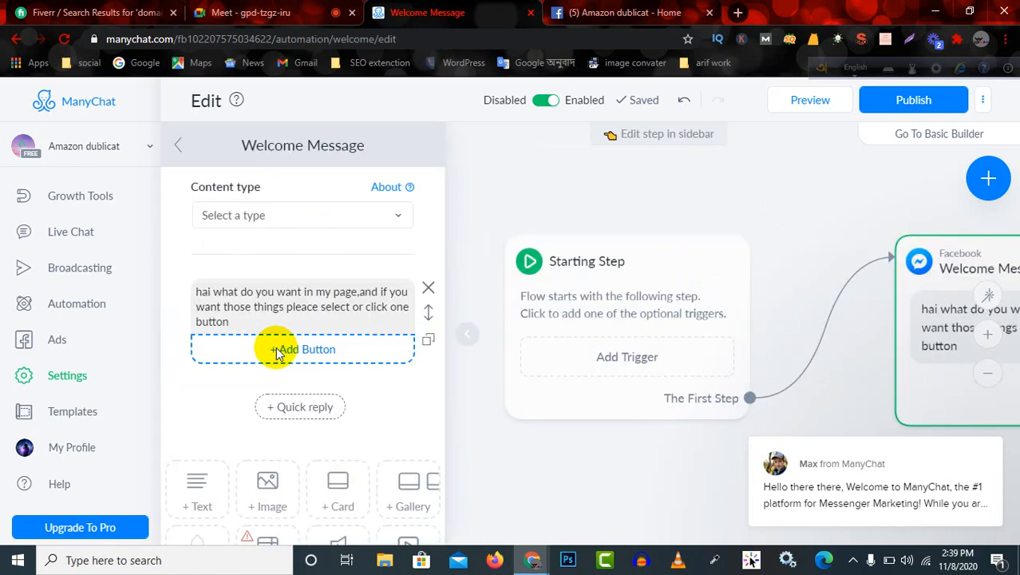
left_click(301, 305)
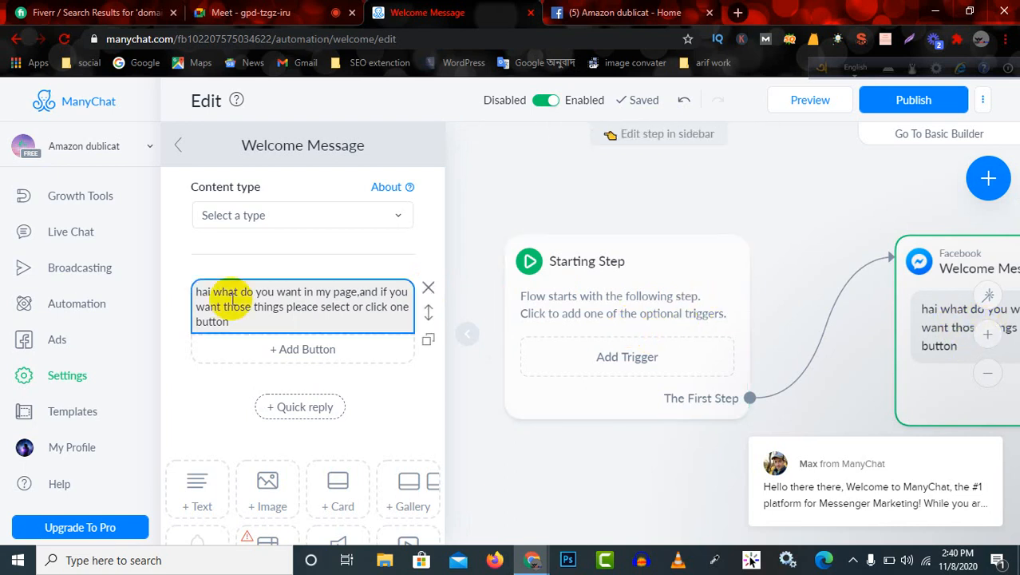
left_click(270, 321)
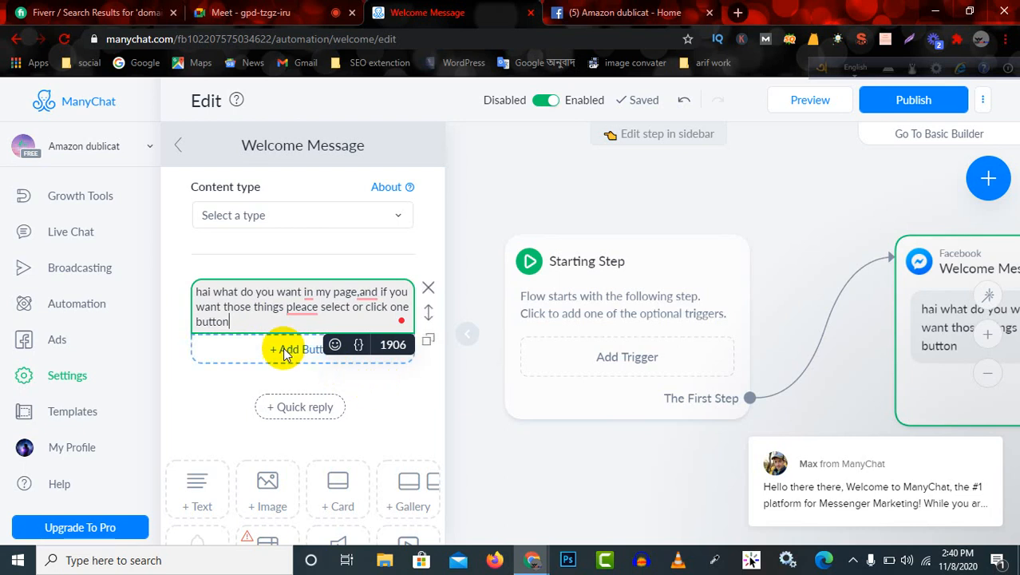
left_click(323, 355)
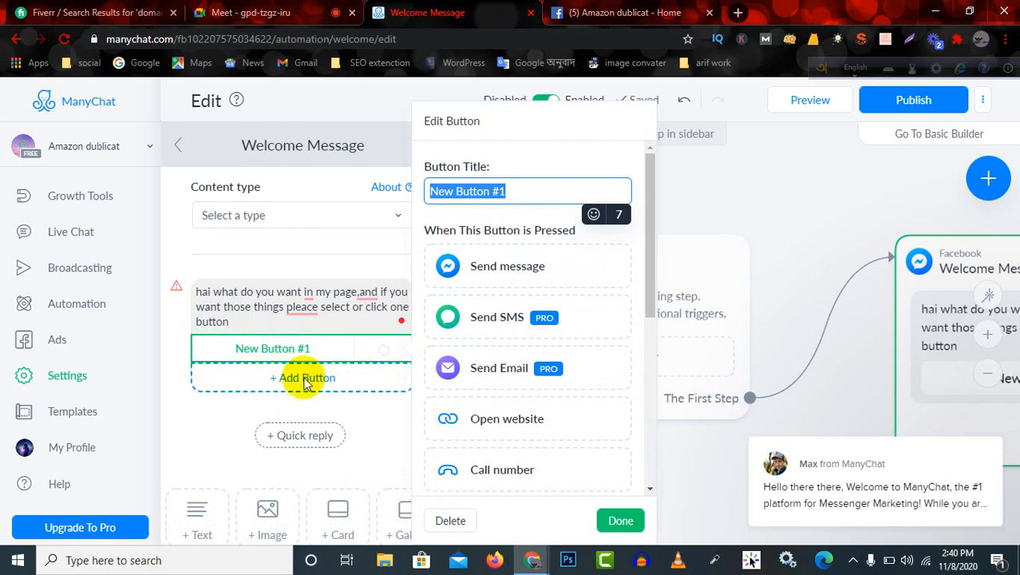
left_click(325, 352)
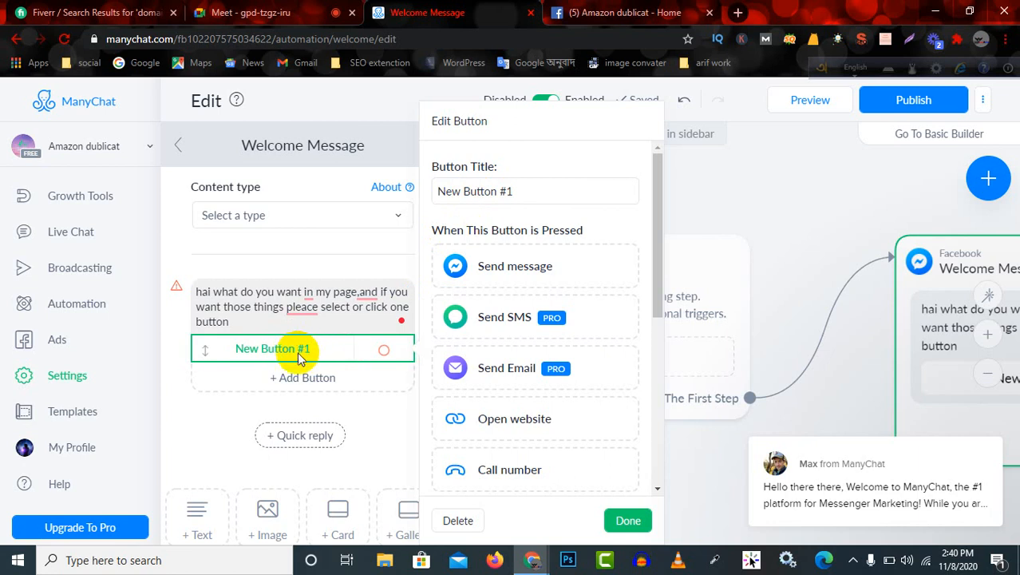
left_click(513, 192)
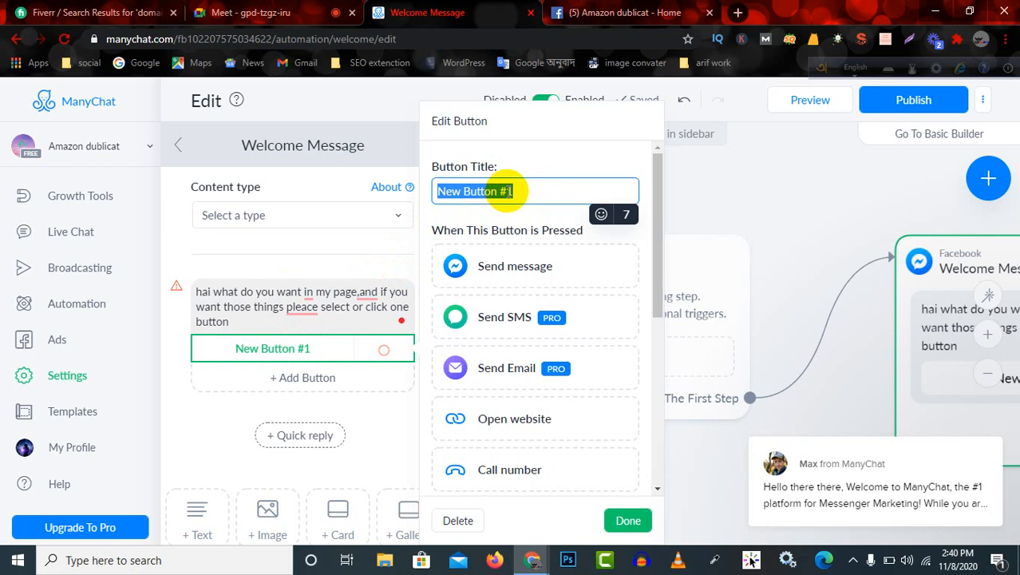
key("BackSpace")
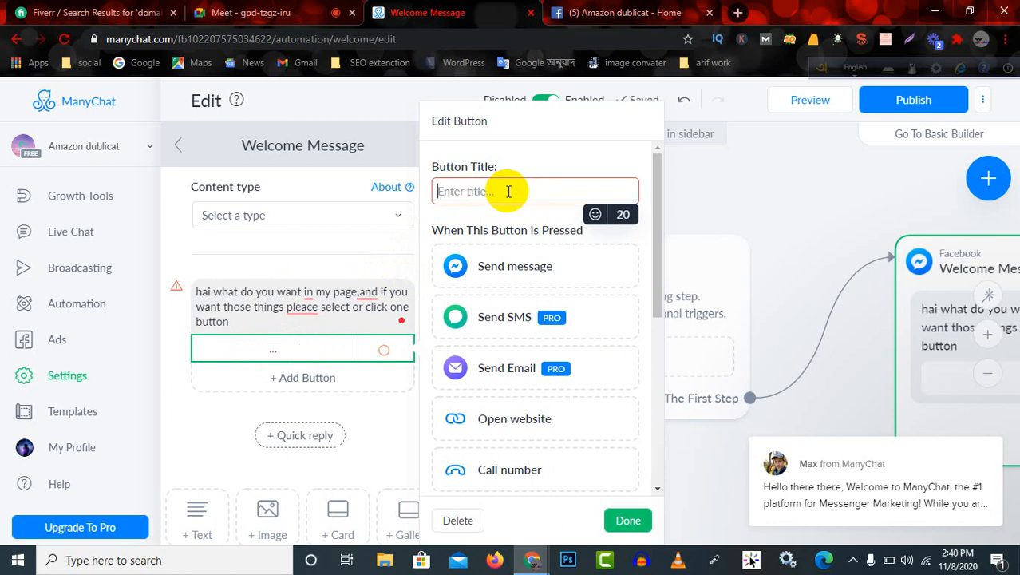
type("pant")
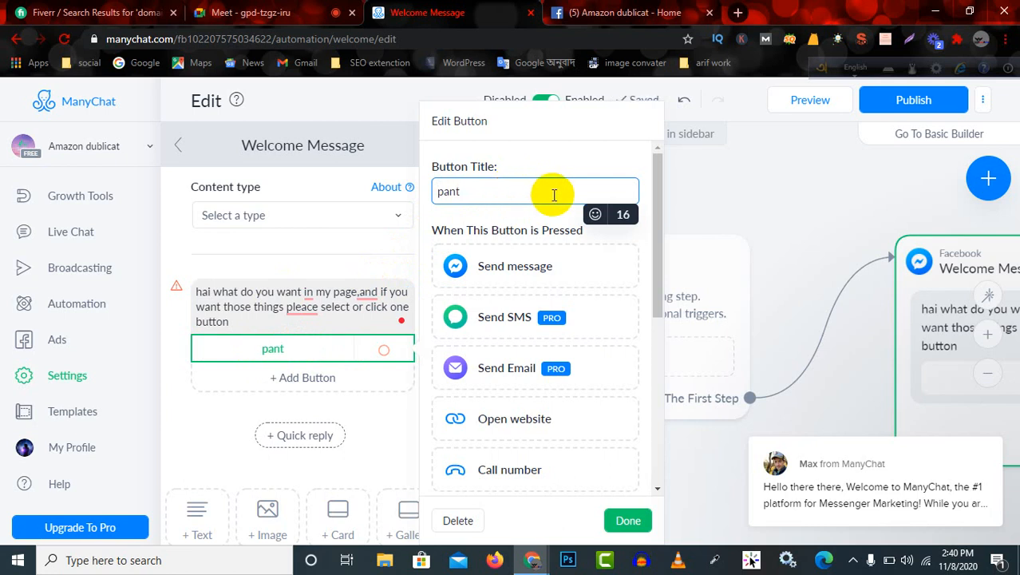
left_click(628, 520)
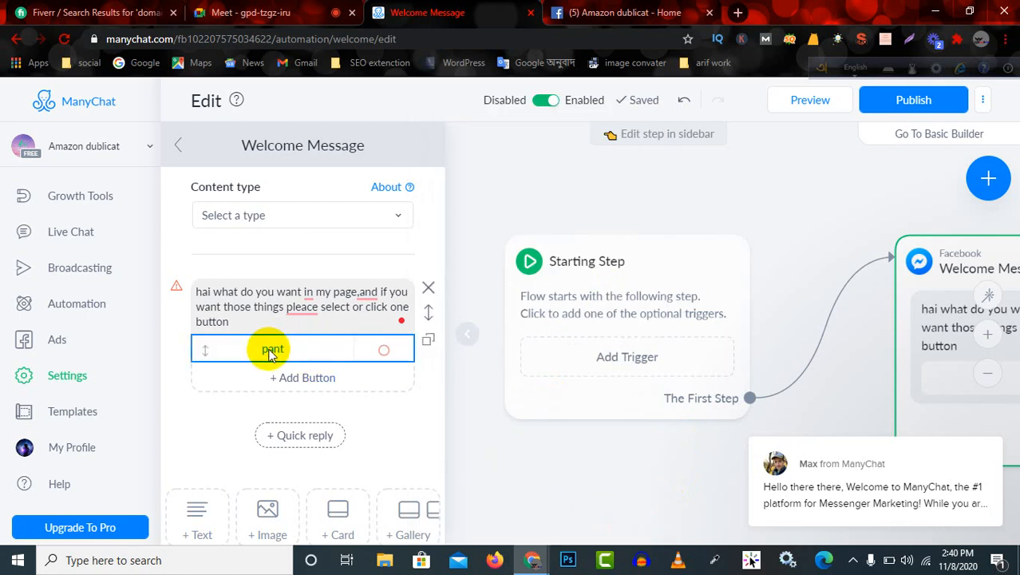
Add a second button titled "shirt" to the welcome message text.
left_click(302, 381)
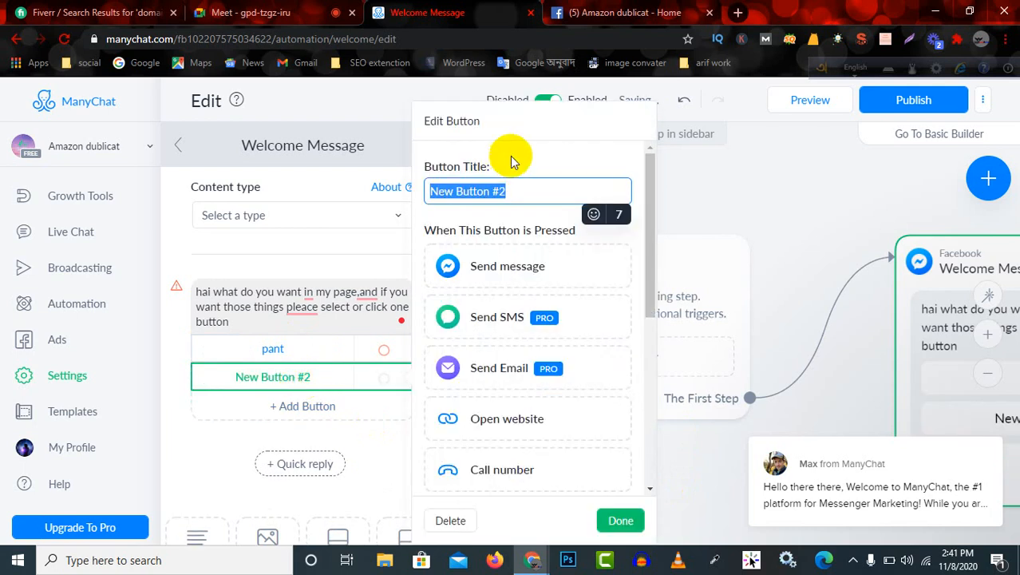
type("shart")
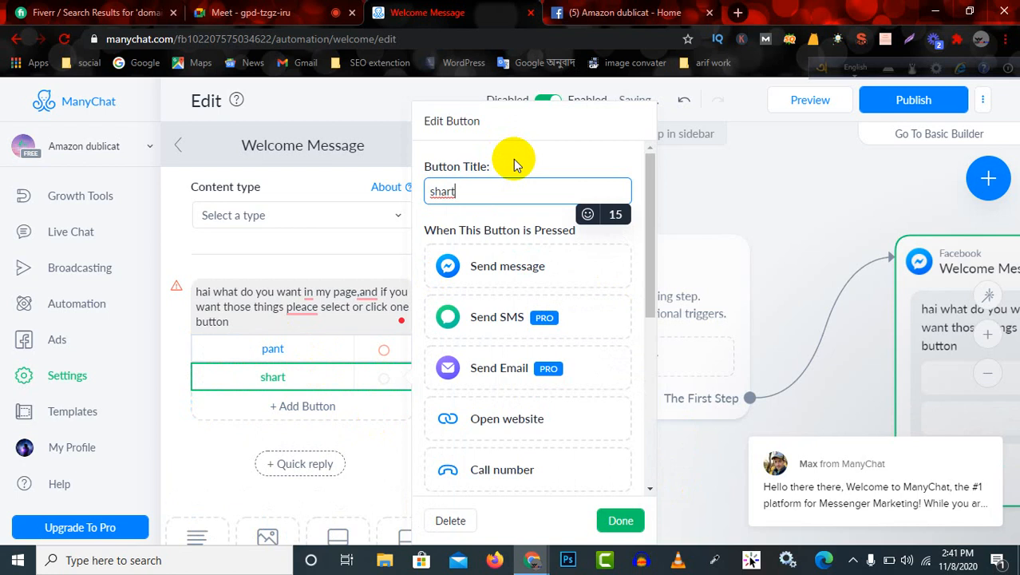
key("BackSpace")
key("BackSpace")
key("BackSpace")
type("irt")
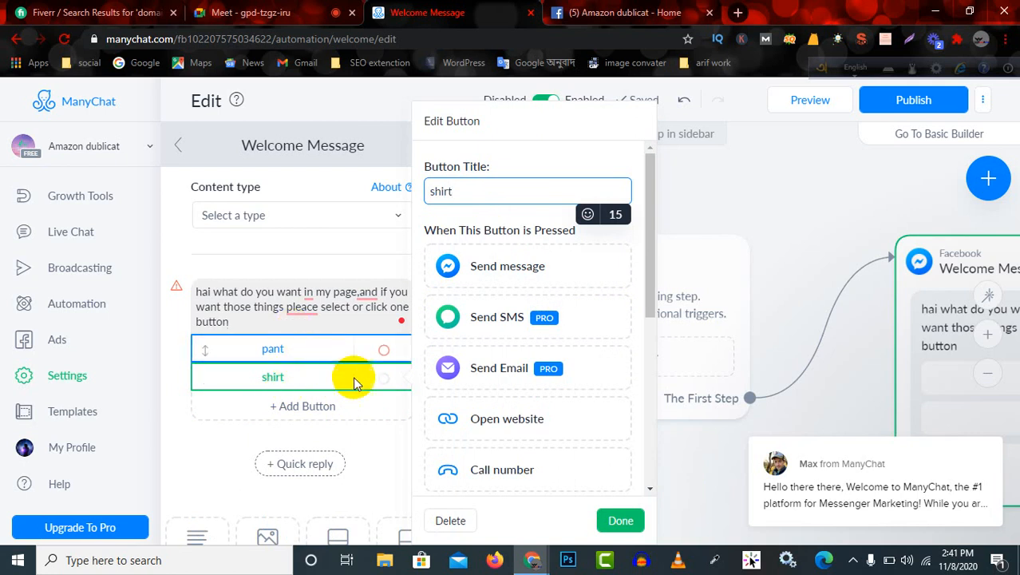
left_click(618, 522)
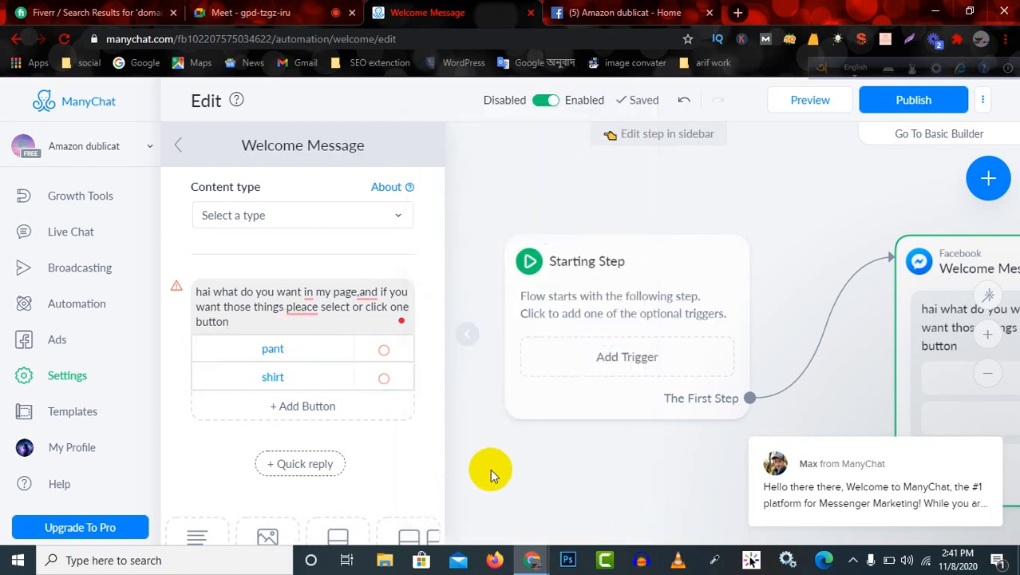
Add a third button titled "offers product" to the welcome message text.
left_click(281, 407)
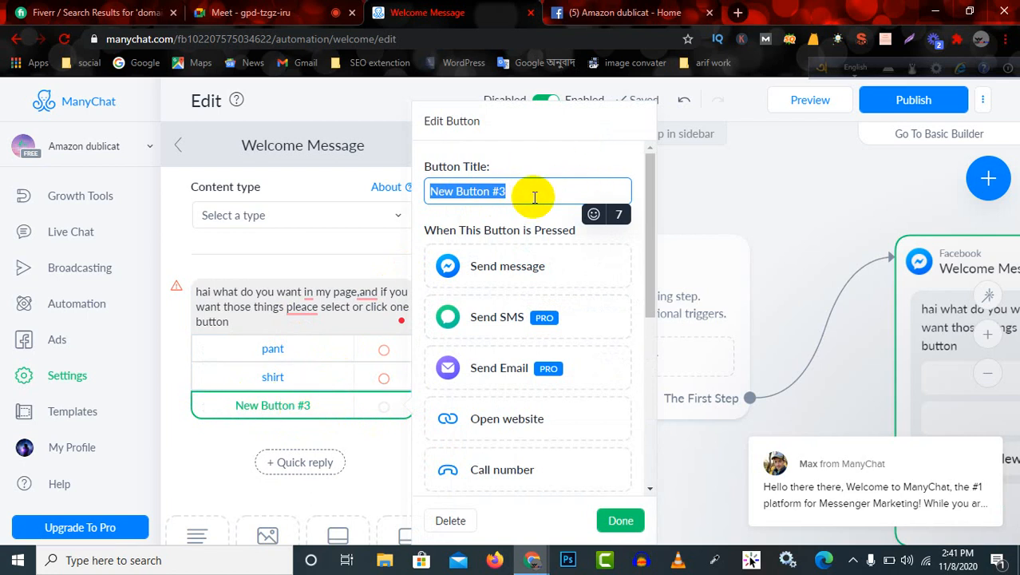
type("offers")
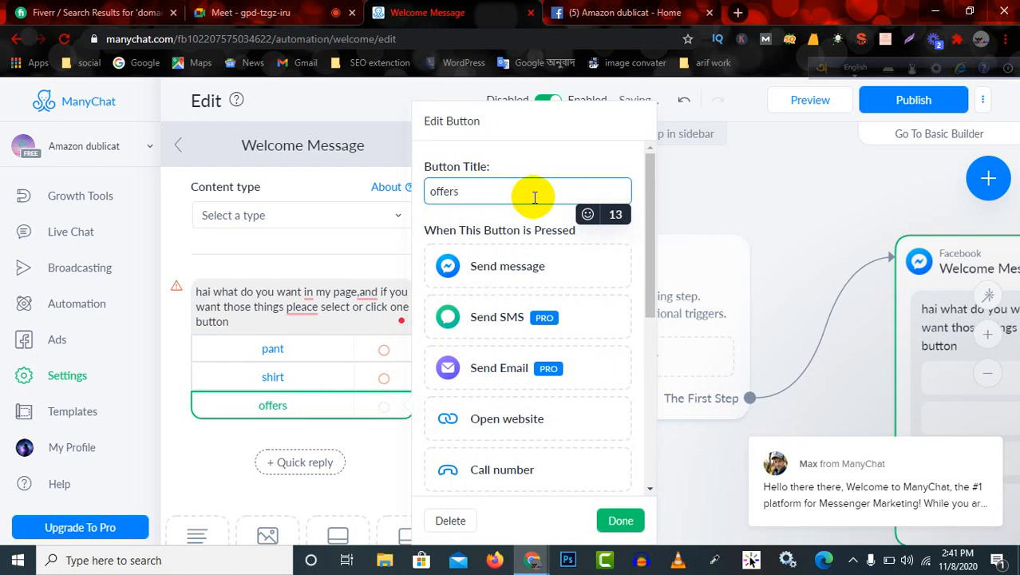
type(" product")
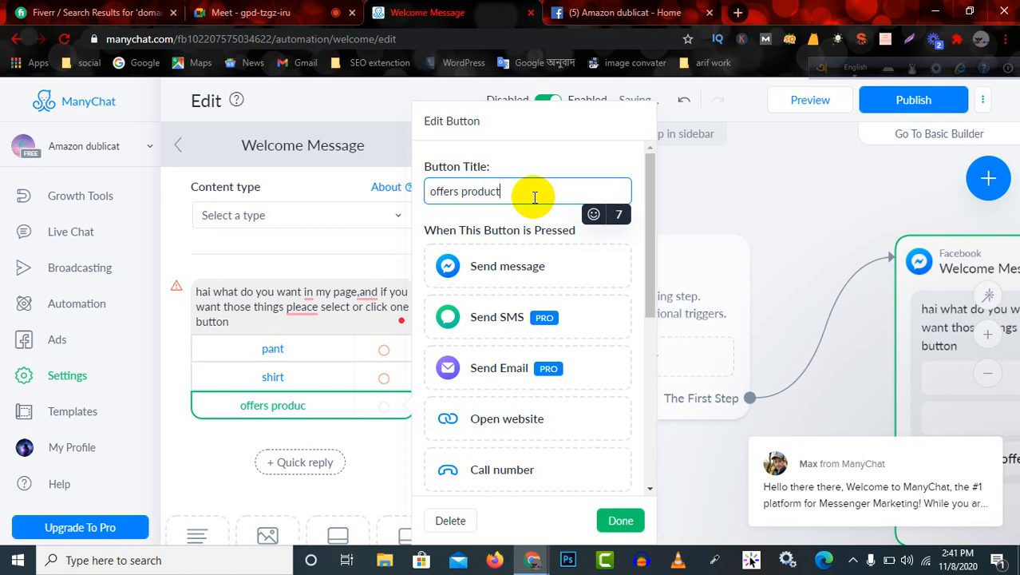
left_click(613, 522)
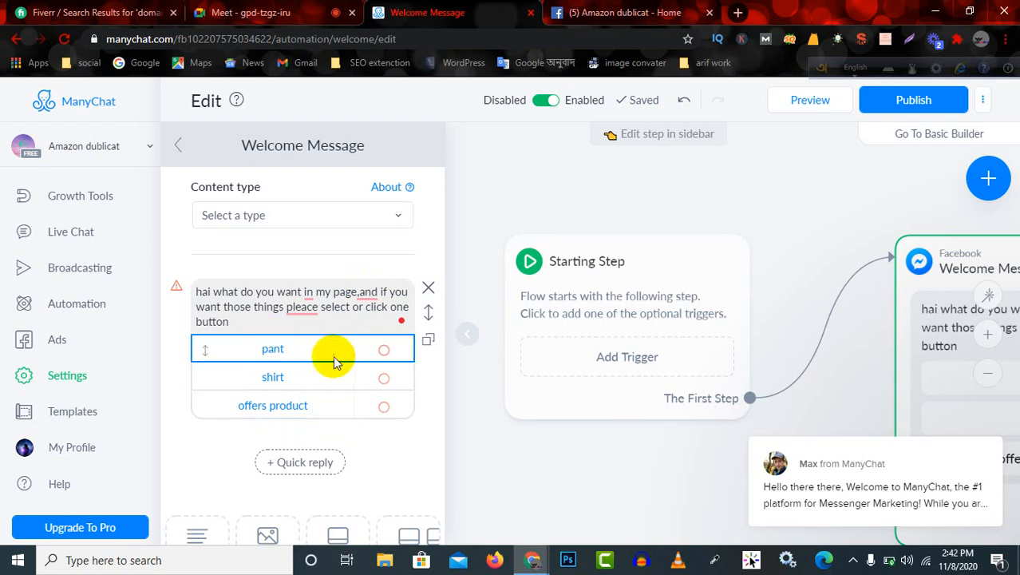
Search Google for "pant" in a new browser tab and show the image results.
left_click(737, 12)
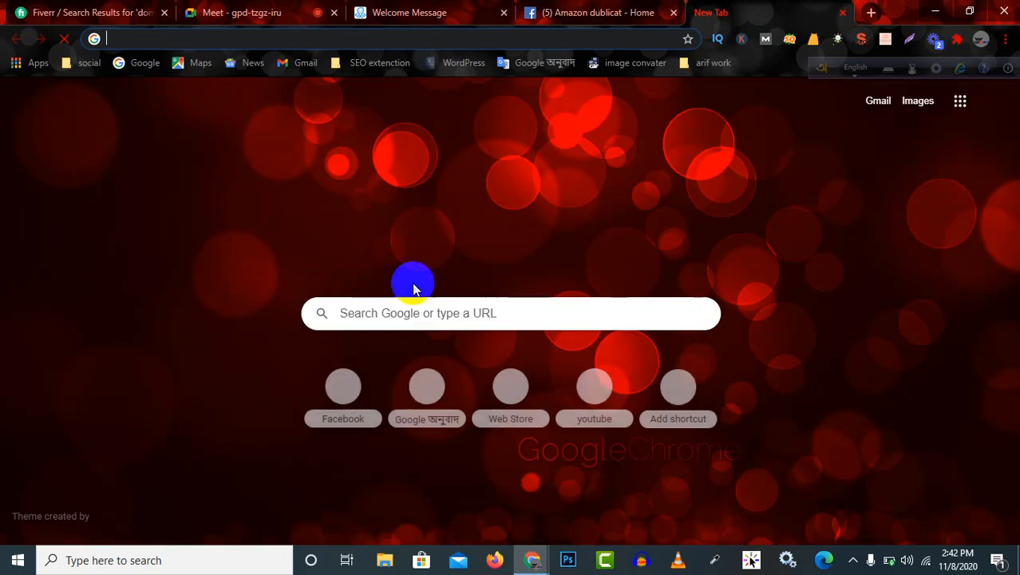
left_click(476, 323)
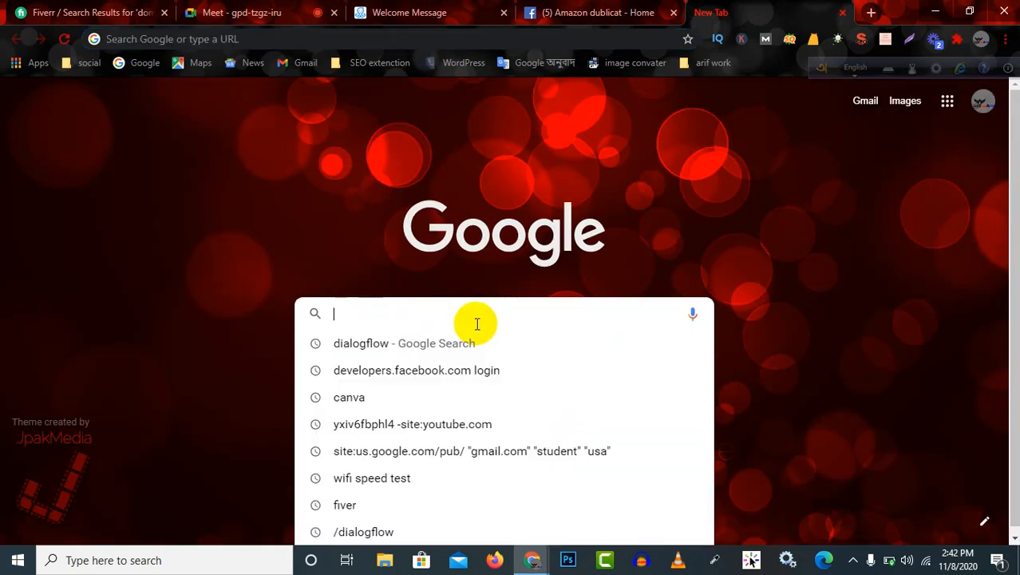
type("pant")
key("Return")
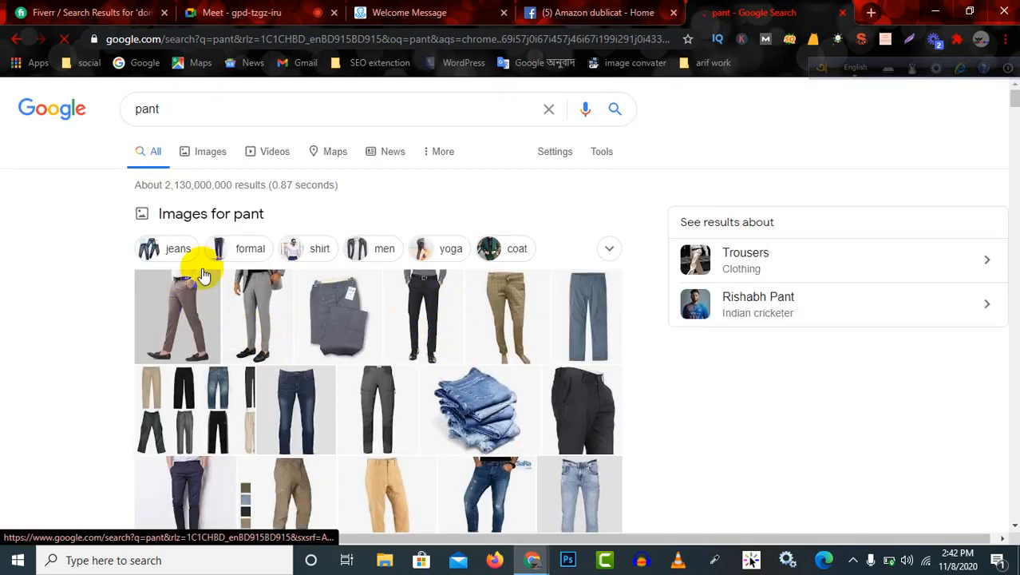
left_click(213, 155)
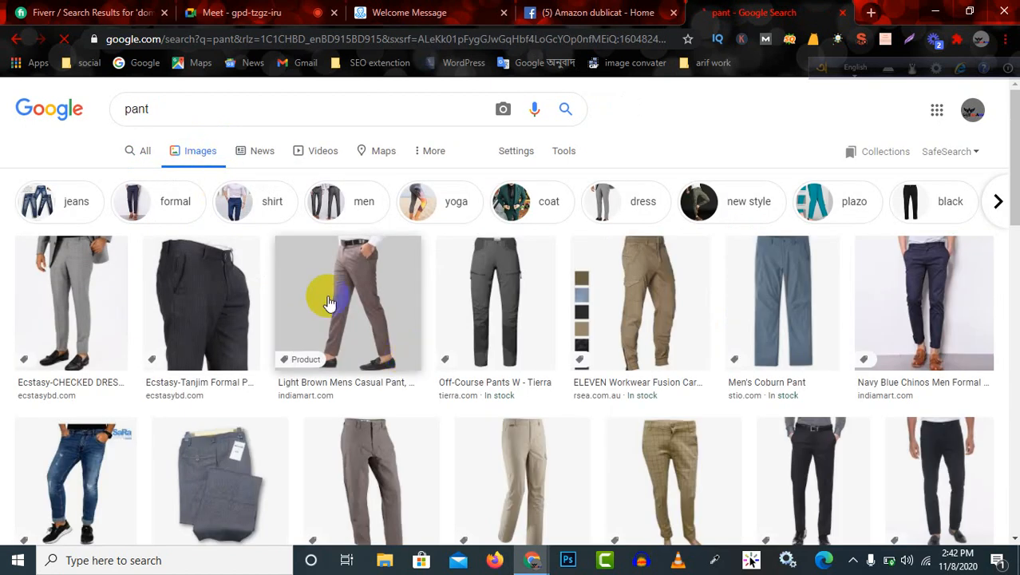
Save the light brown casual pant, ELEVEN Workwear pant and navy blue chinos images as JPEG files in the Downloads folder.
right_click(384, 304)
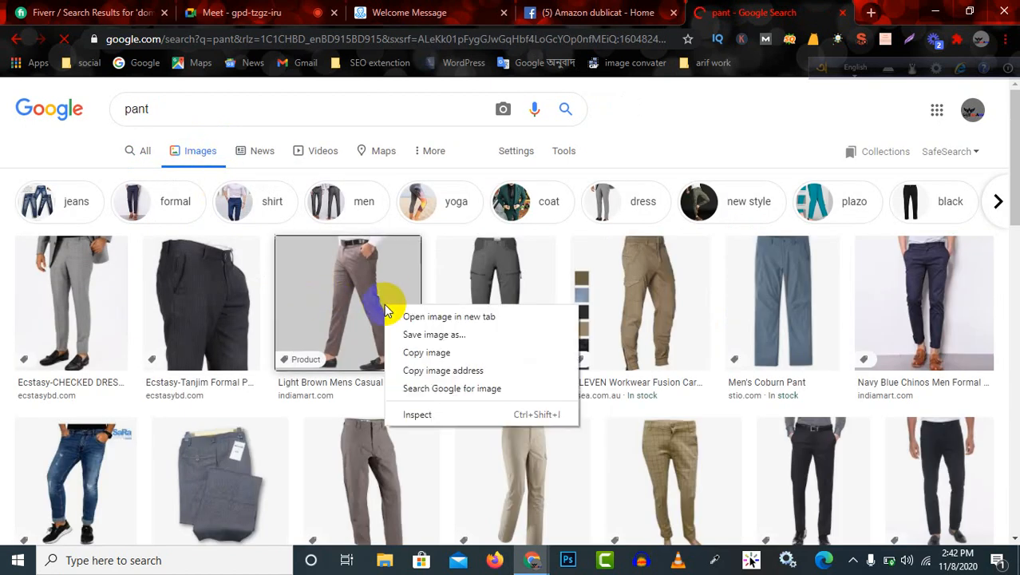
left_click(482, 343)
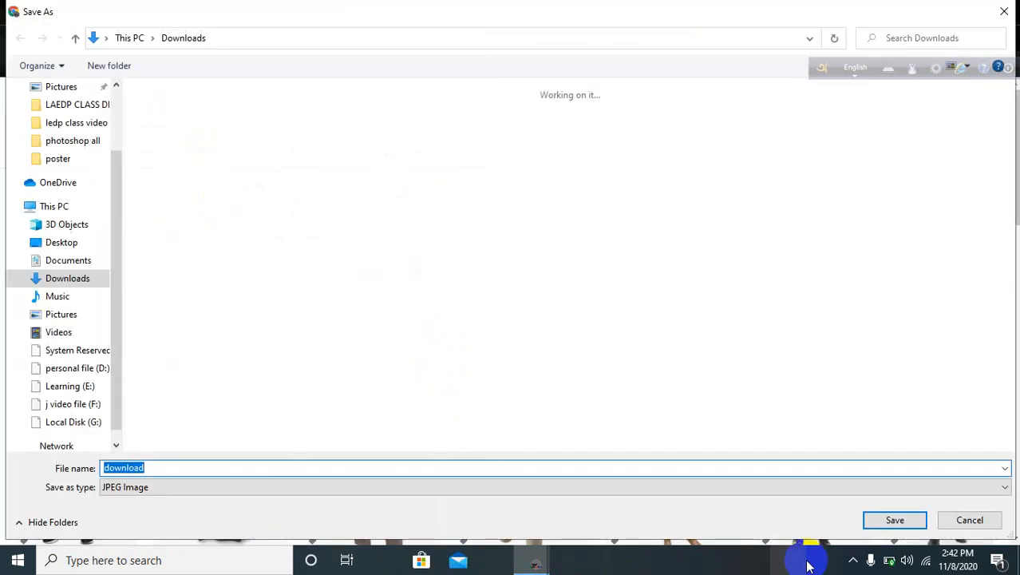
left_click(892, 521)
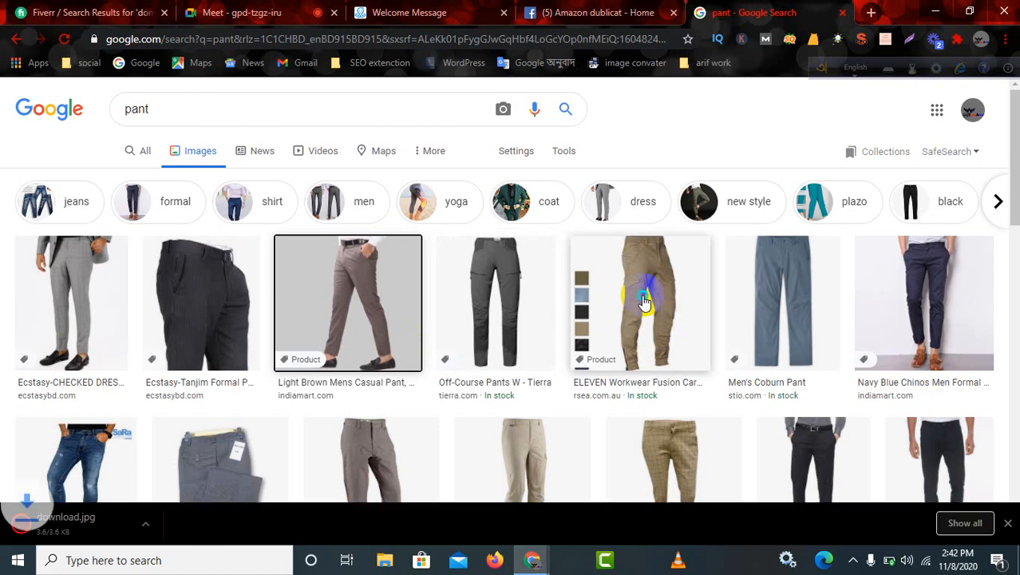
right_click(644, 299)
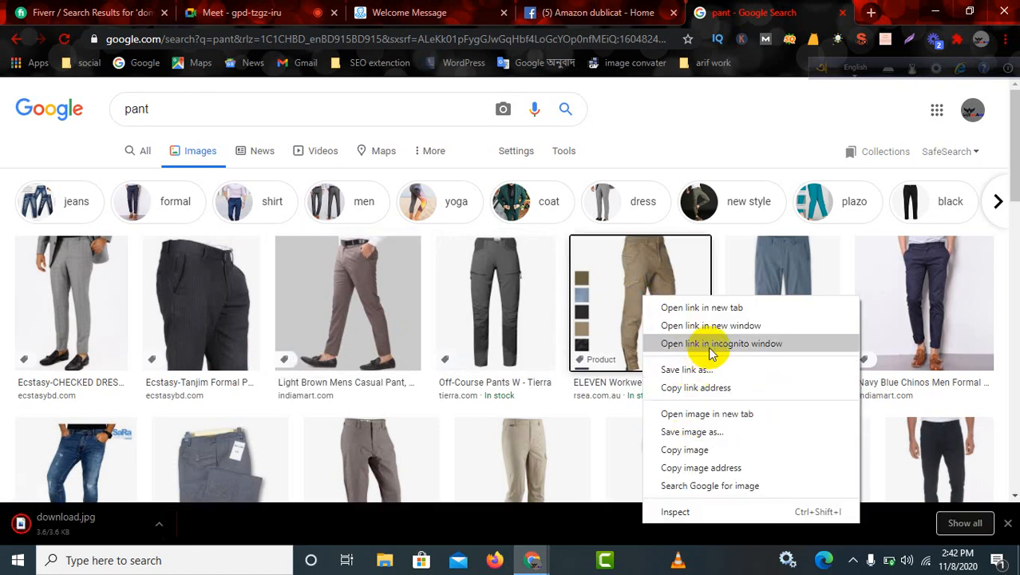
left_click(741, 434)
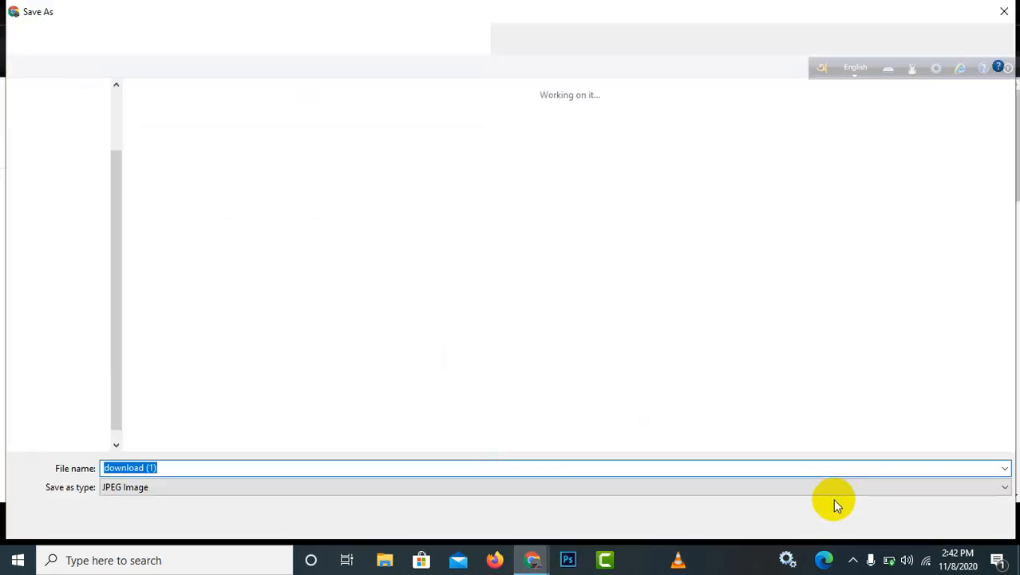
left_click(891, 517)
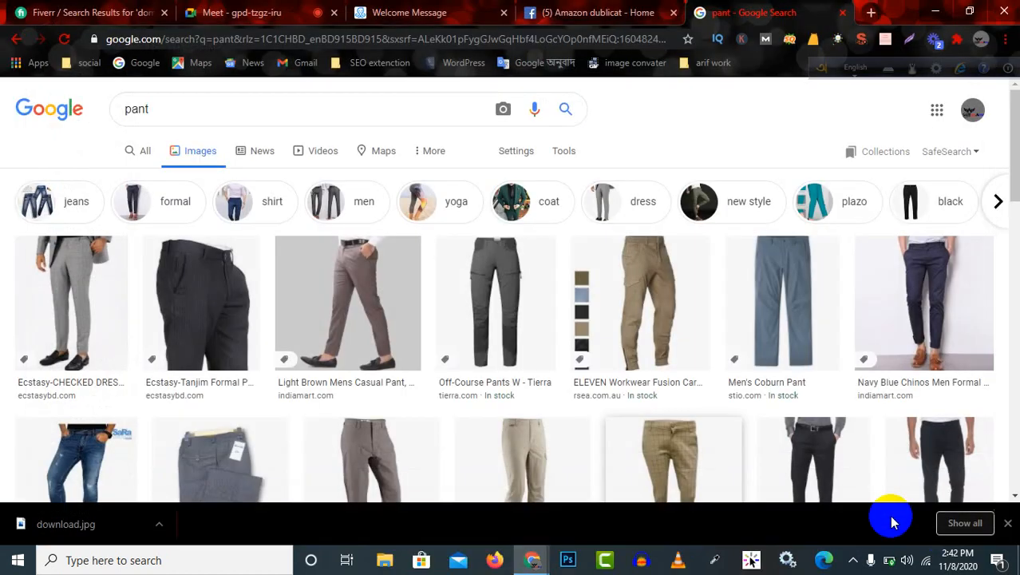
right_click(932, 311)
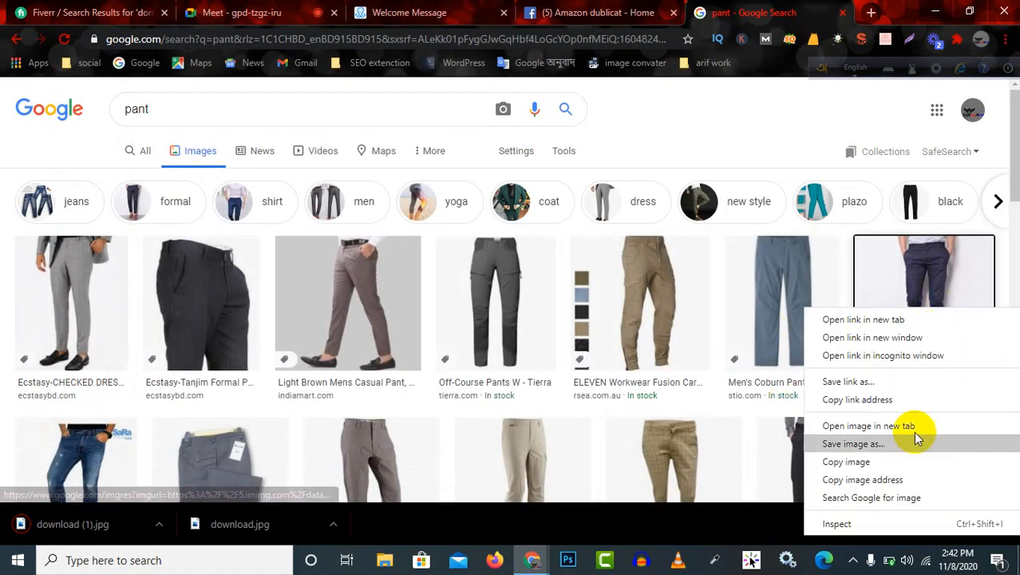
left_click(897, 446)
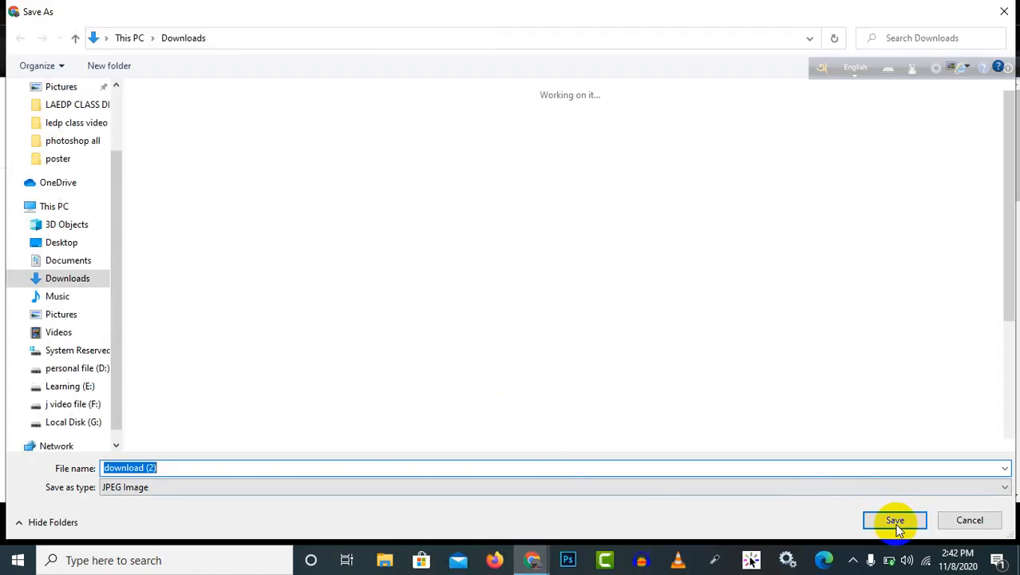
left_click(895, 519)
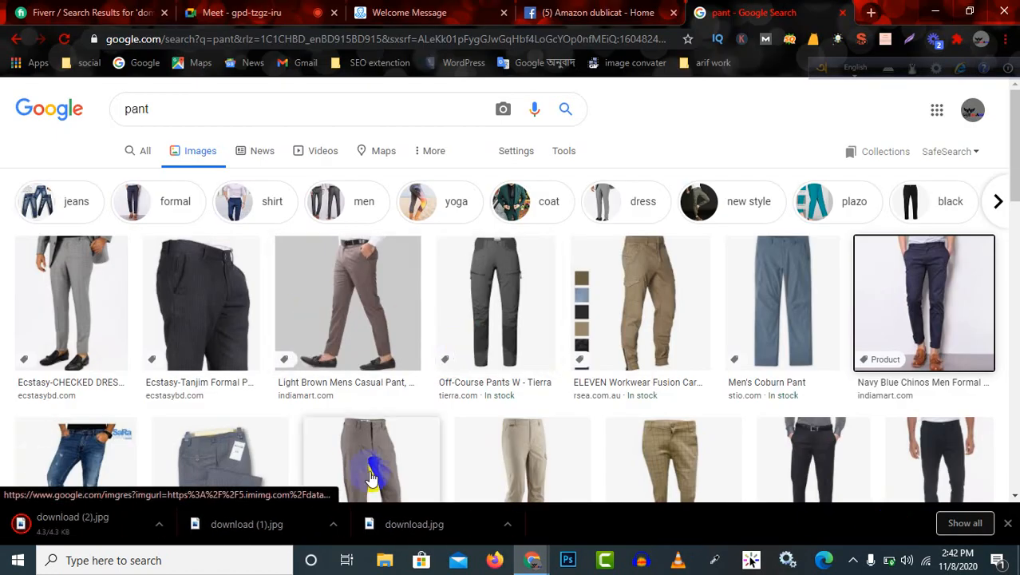
Search Google Images for "shart" in place of the previous query.
double_click(213, 120)
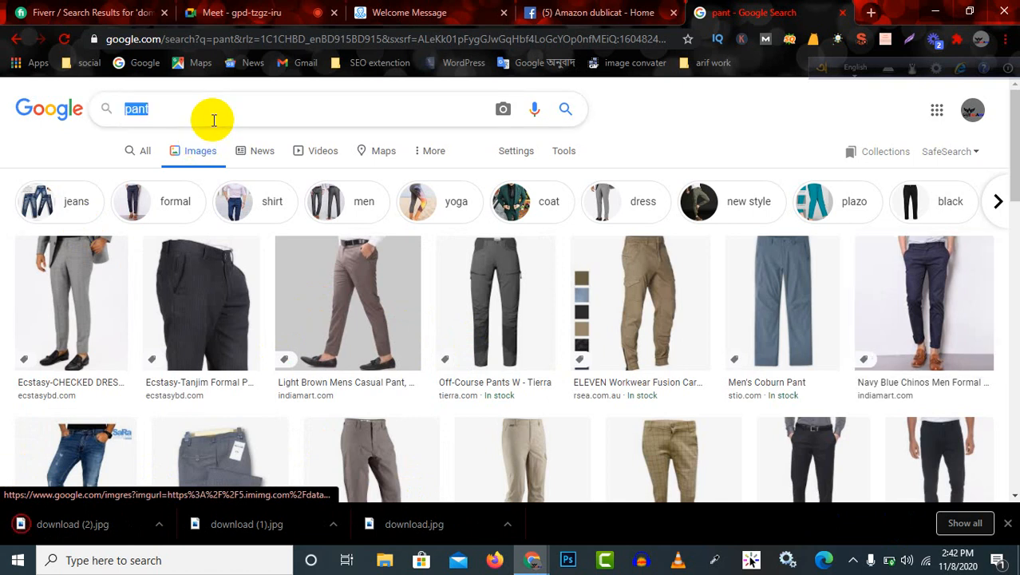
type("shart")
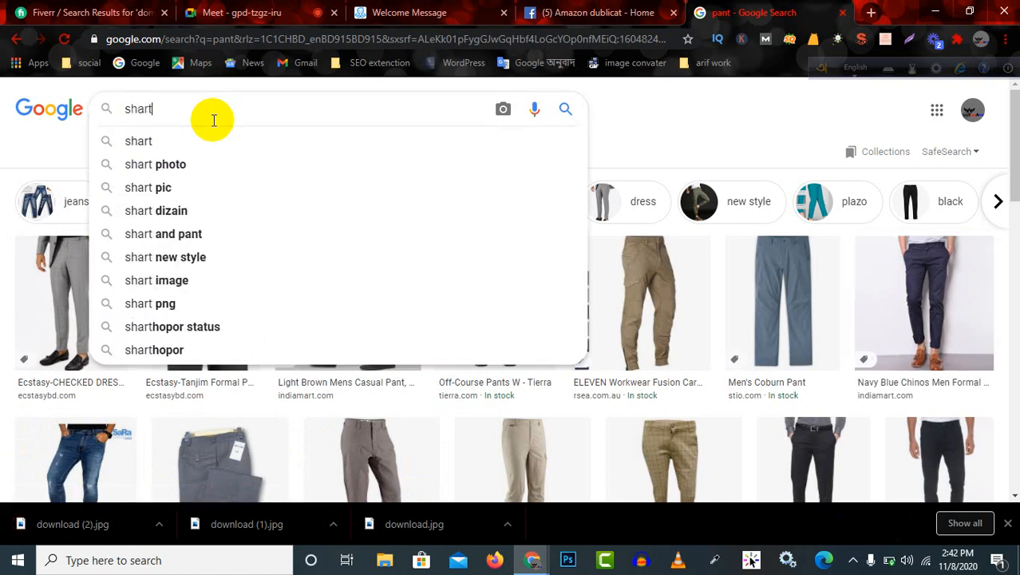
key("Return")
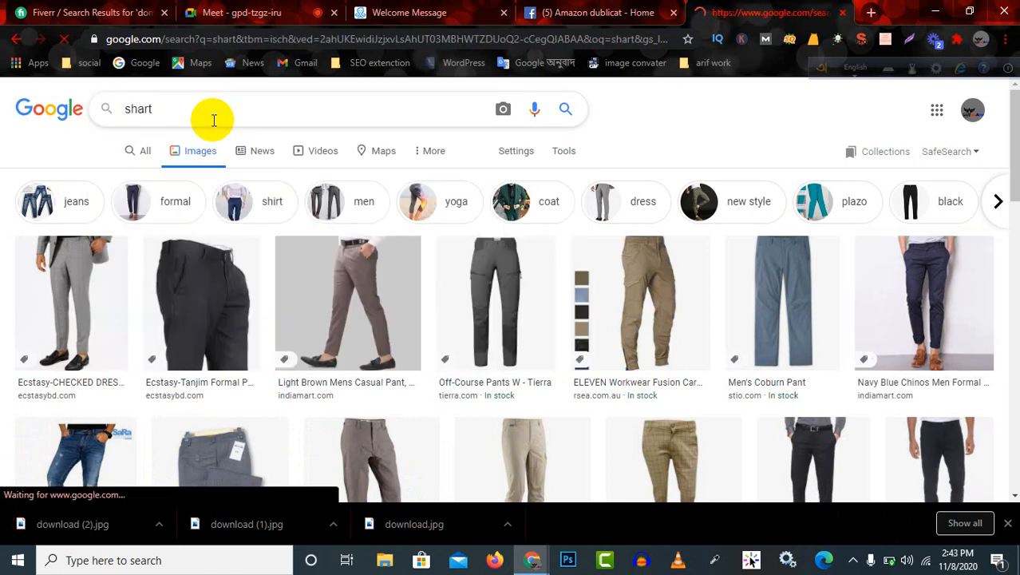
left_click(147, 118)
key("BackSpace")
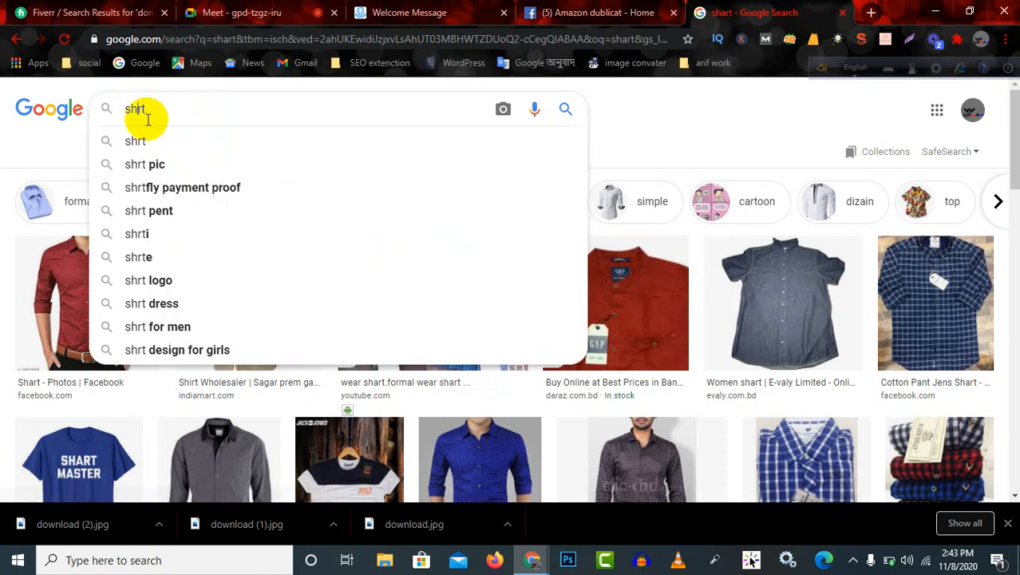
Save the Cotan blue shirt and dark grey button-up shirt images as JPEG files in the Downloads folder.
scroll(655, 359, "down", 3)
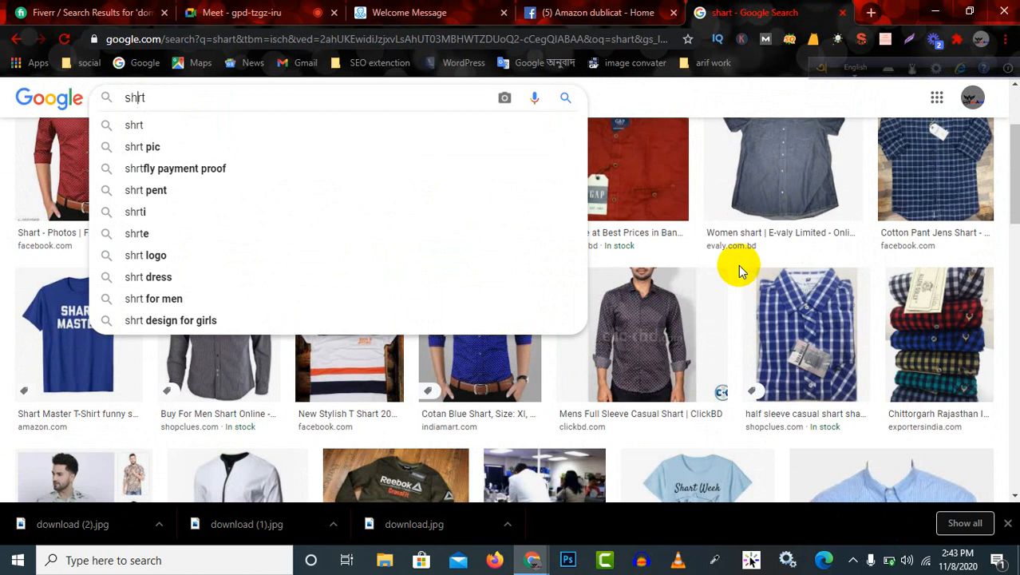
scroll(740, 267, "up", 2)
scroll(661, 376, "down", 1)
right_click(463, 411)
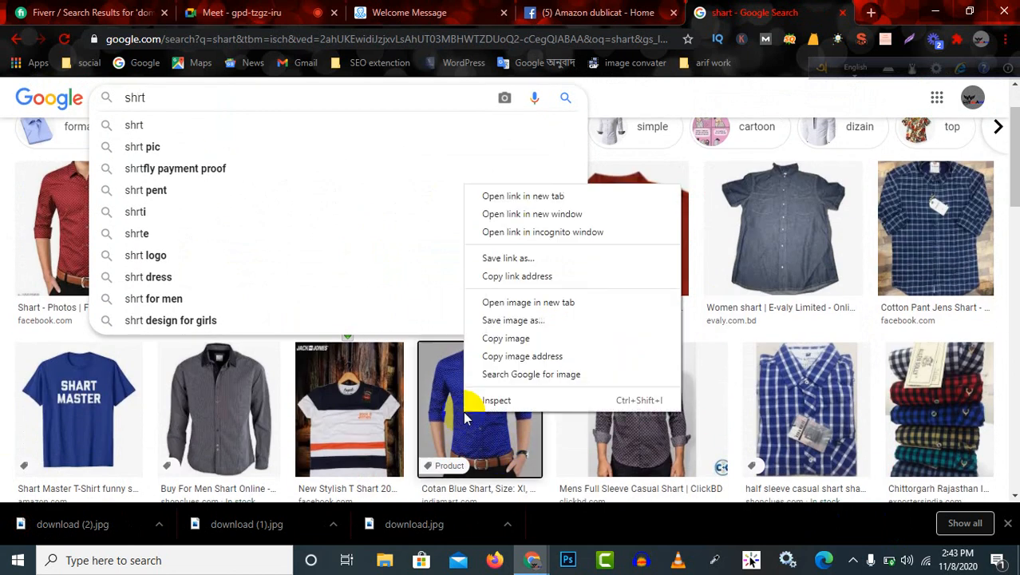
left_click(538, 321)
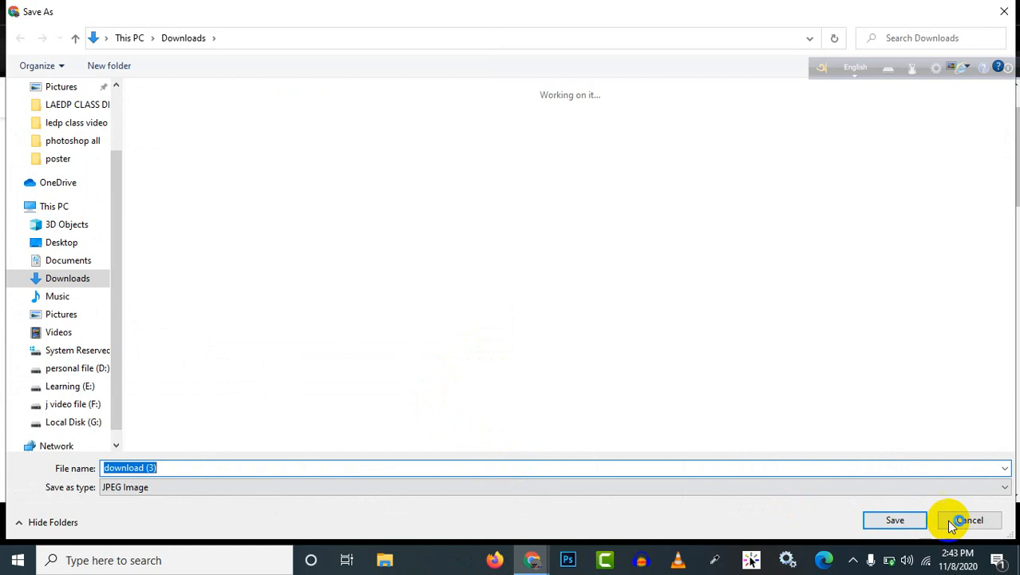
left_click(899, 519)
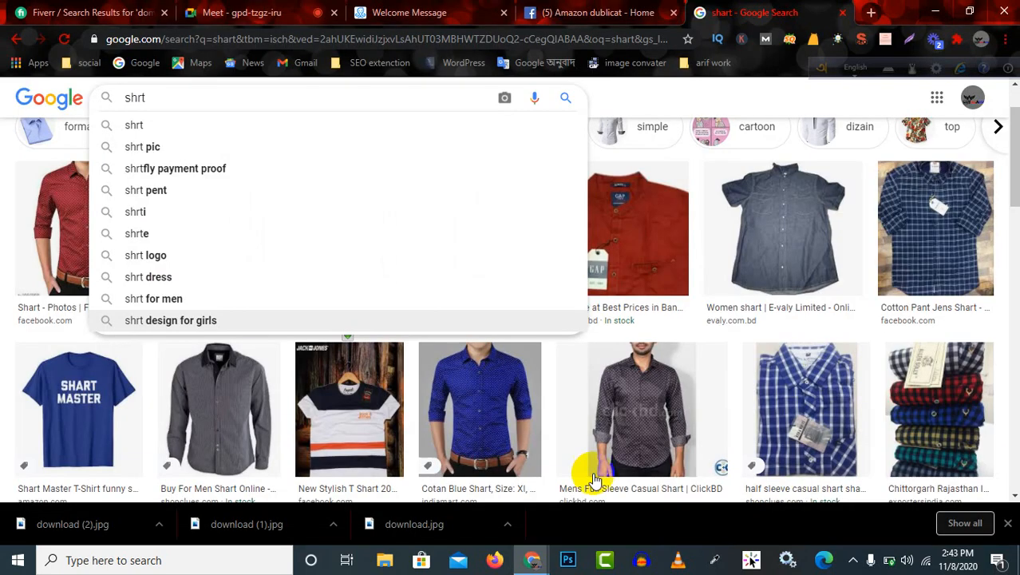
right_click(250, 403)
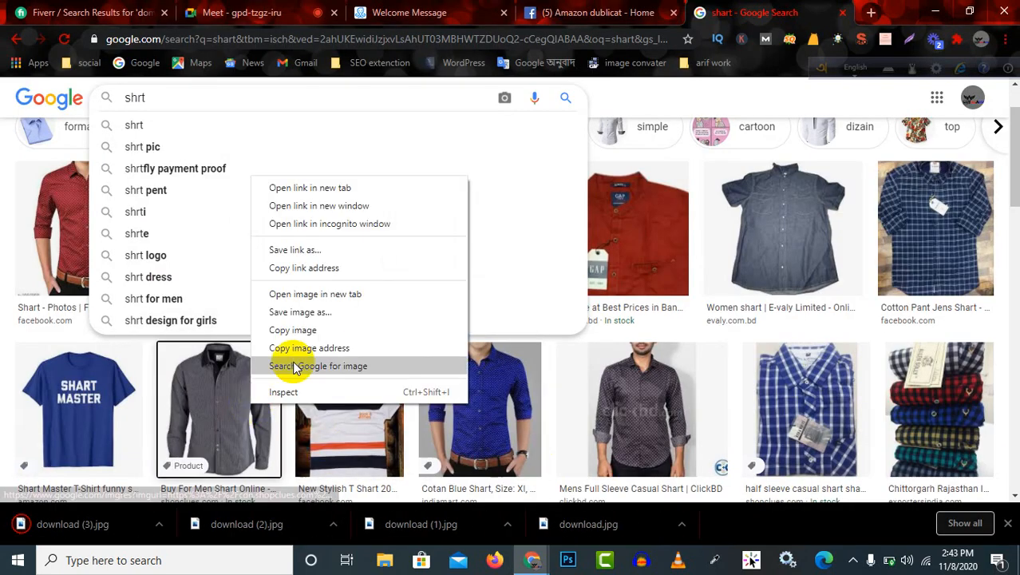
left_click(345, 311)
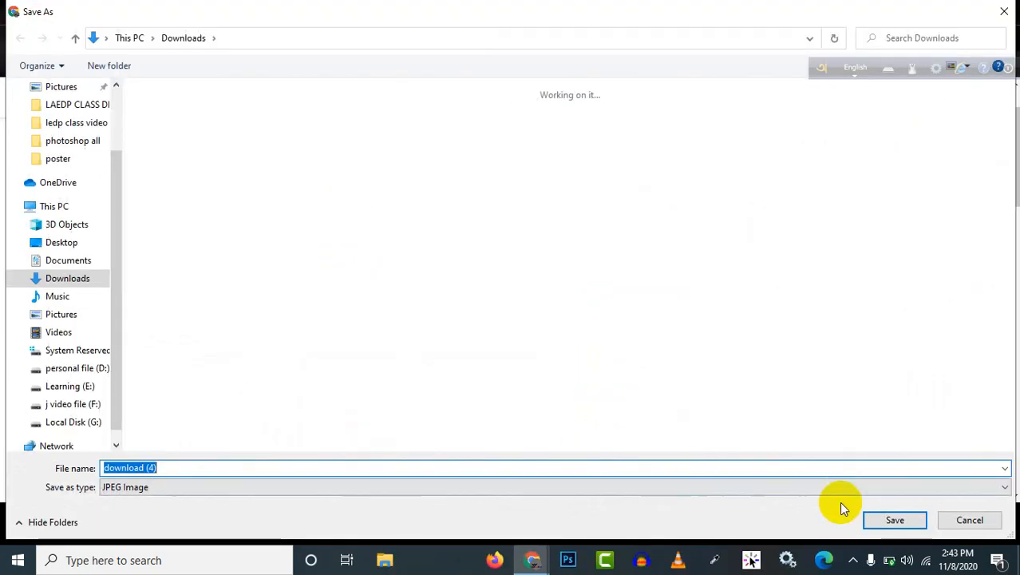
left_click(902, 519)
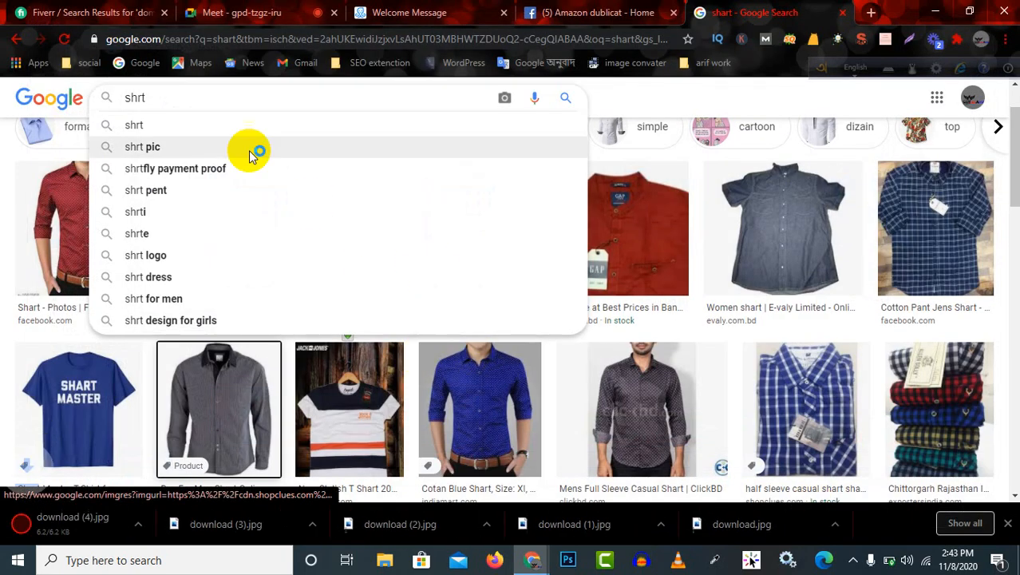
Search Google Images for "t shart".
double_click(245, 94)
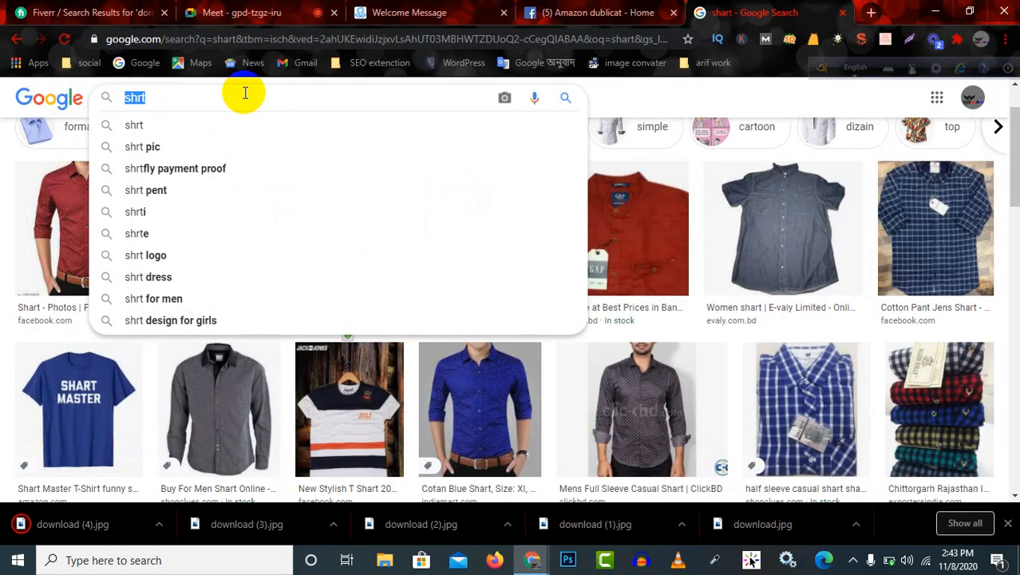
type("t s")
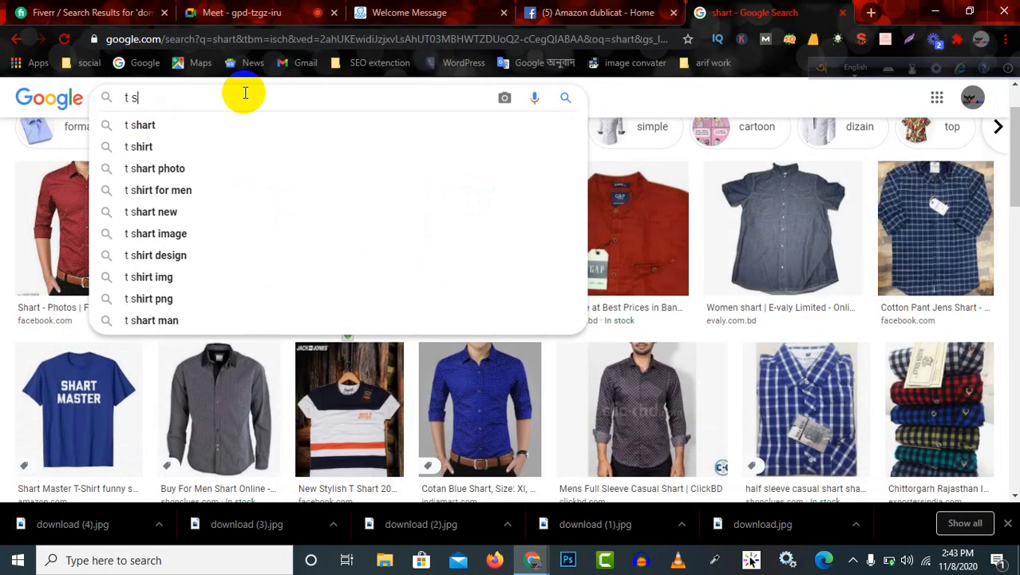
type("hart")
key("Return")
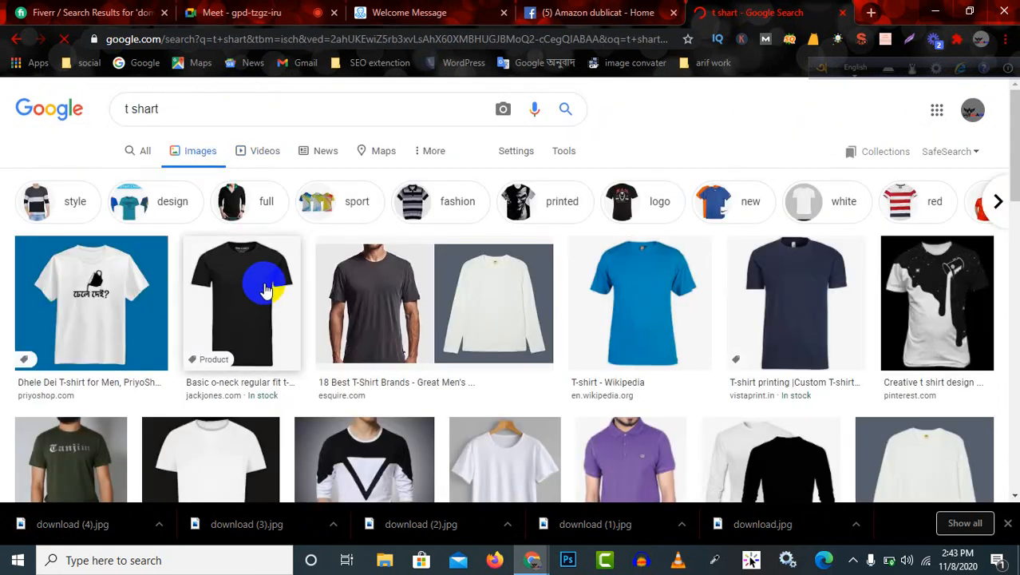
Save the black o-neck T-shirt and the blue Wikipedia T-shirt images as JPEG files in the Downloads folder.
right_click(254, 302)
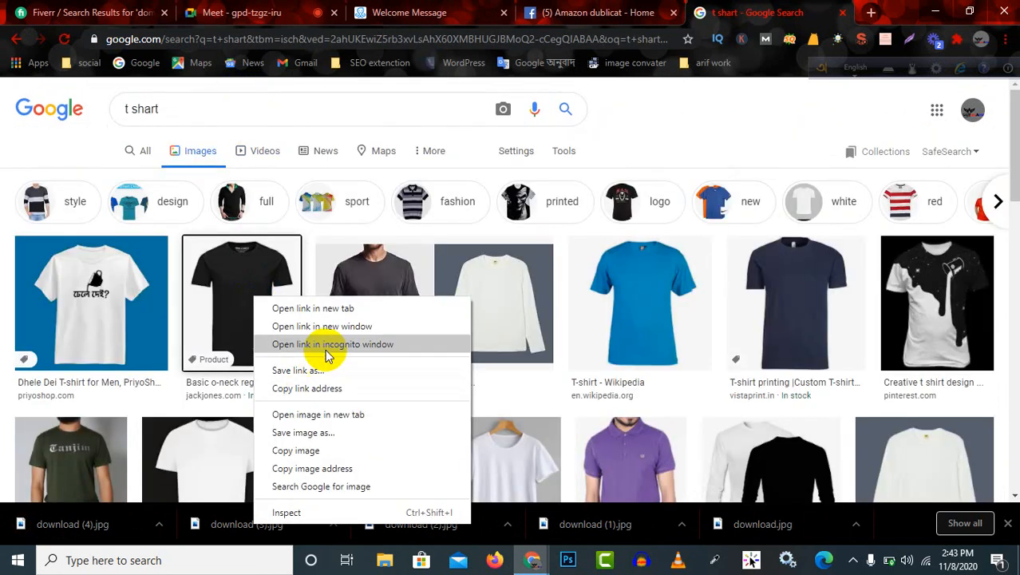
left_click(341, 435)
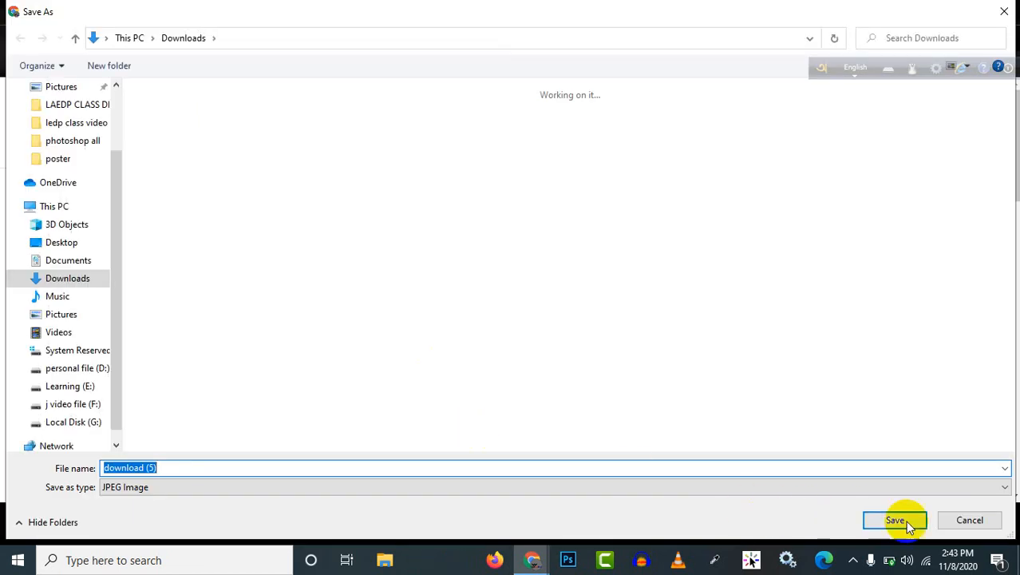
left_click(902, 520)
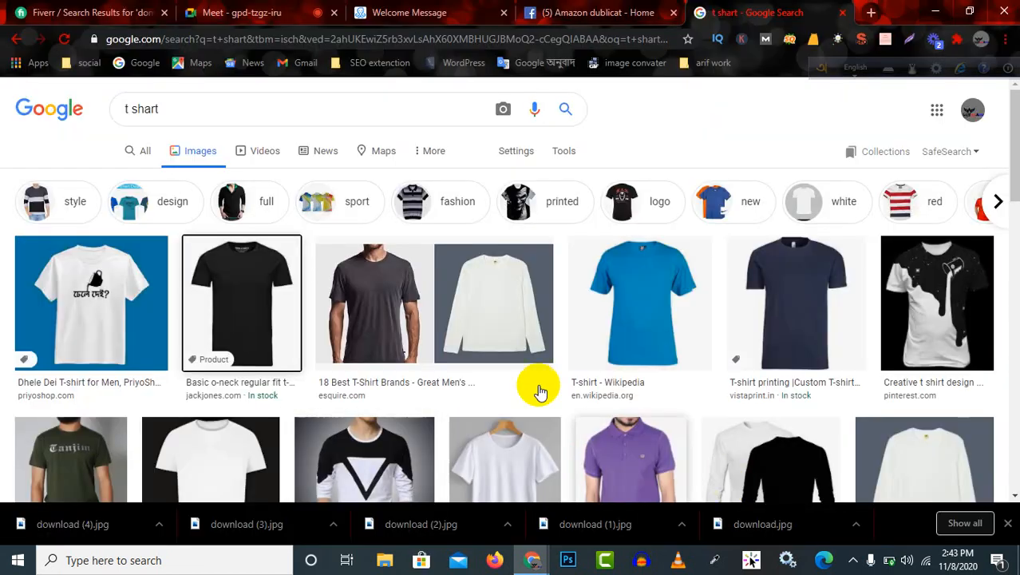
right_click(627, 306)
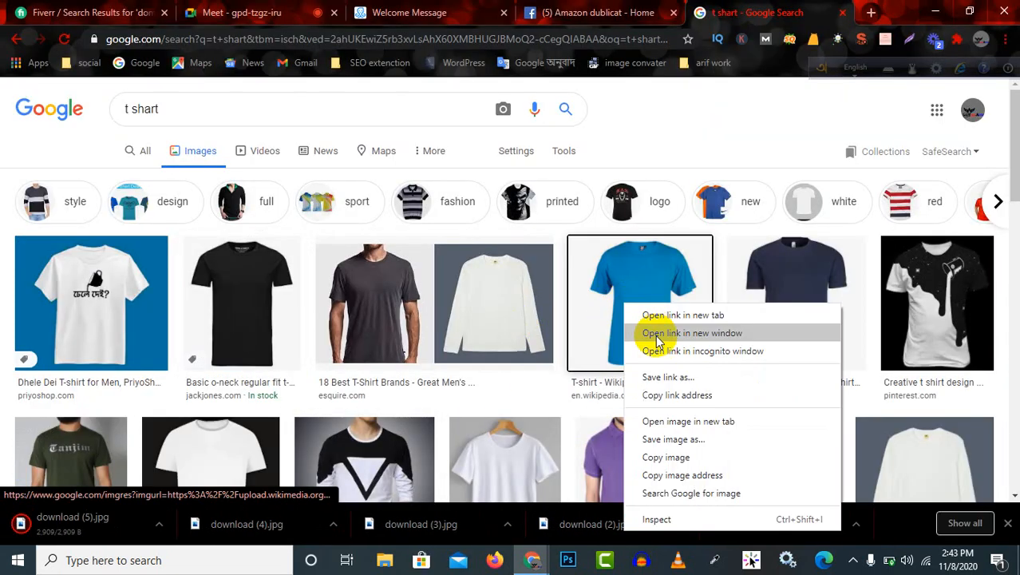
left_click(704, 440)
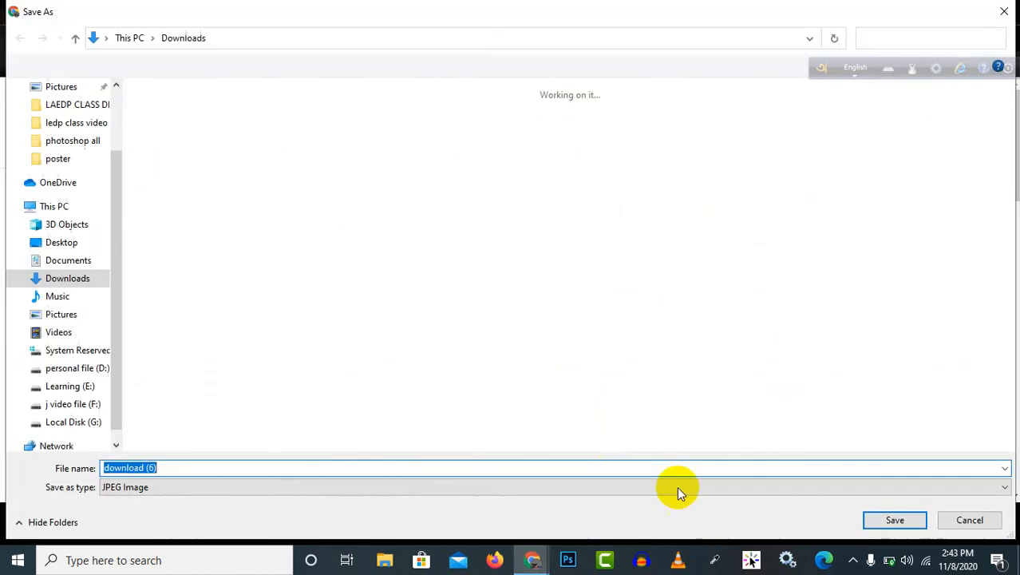
left_click(895, 520)
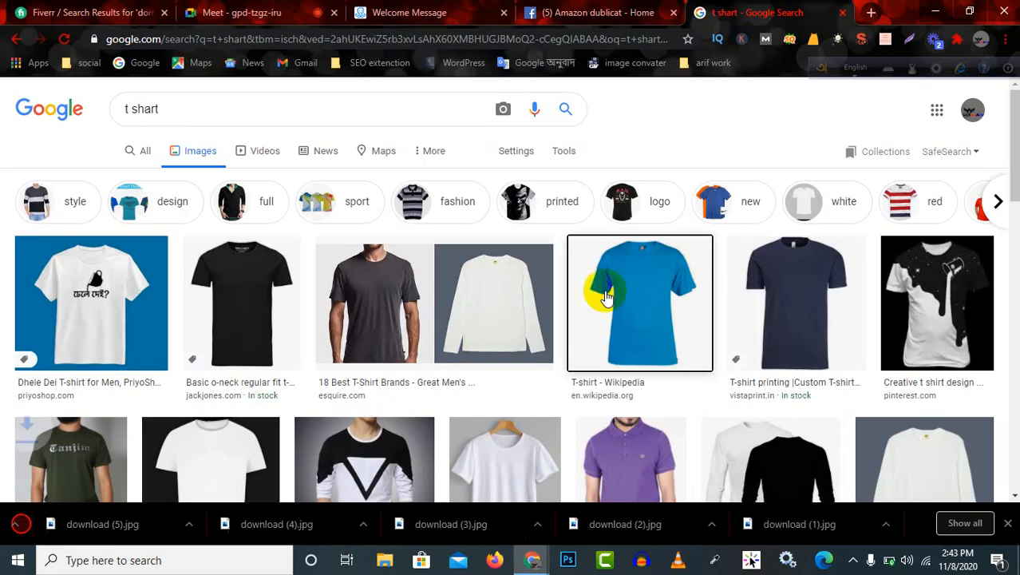
double_click(224, 114)
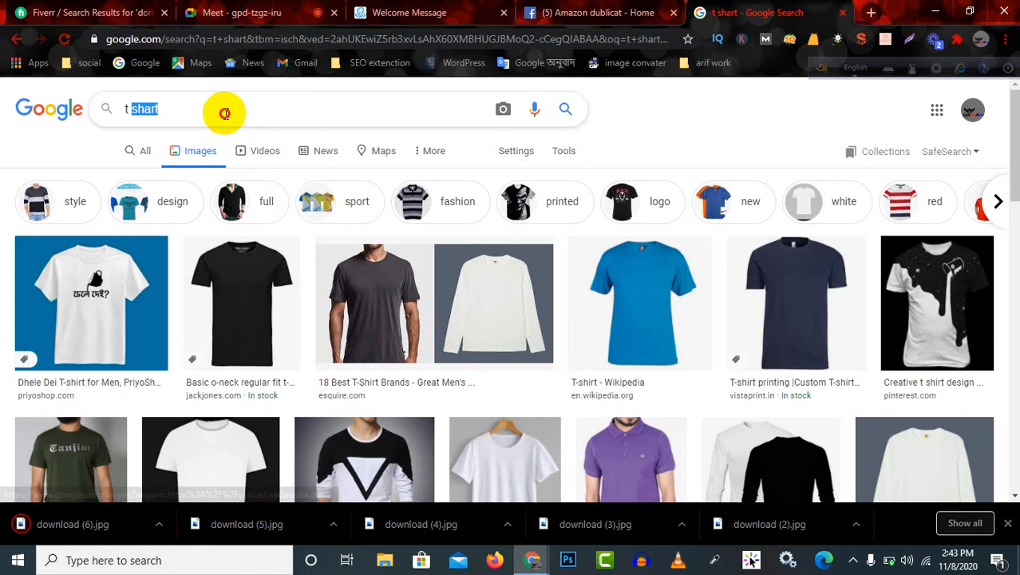
left_click(225, 113)
key("BackSpace")
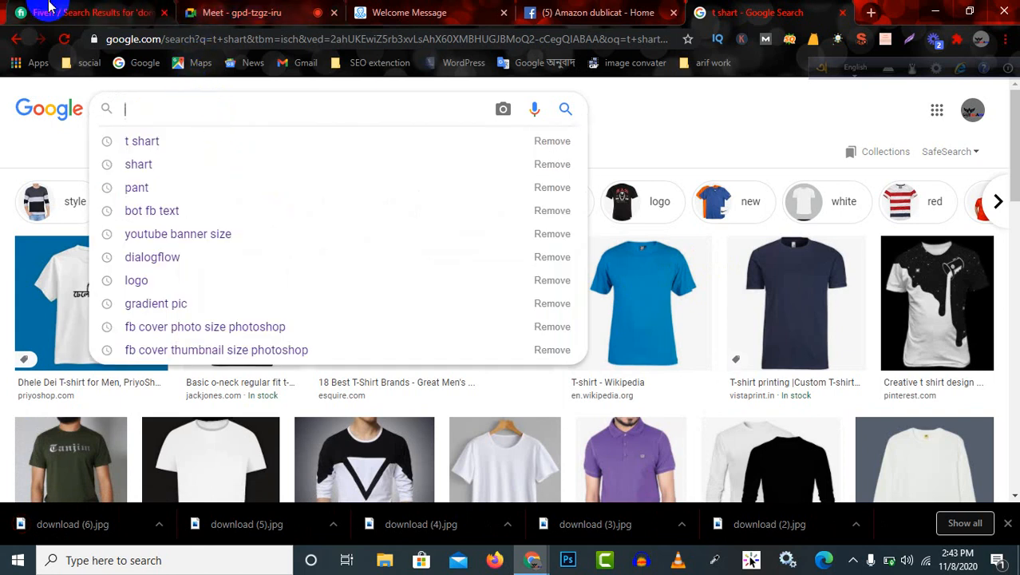
Return to the ManyChat welcome message and set the "pant" button to send a message.
left_click(384, 15)
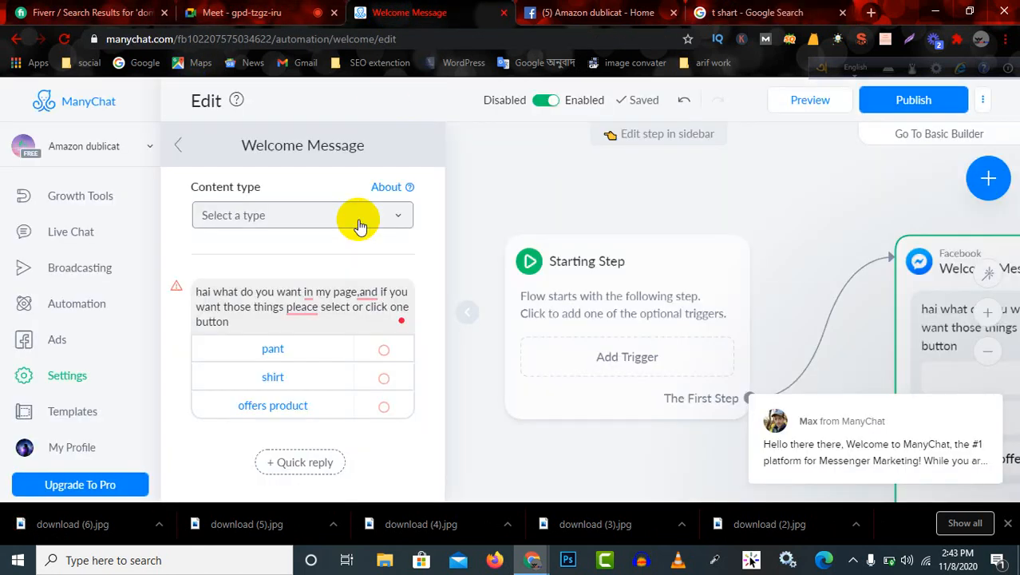
left_click(301, 360)
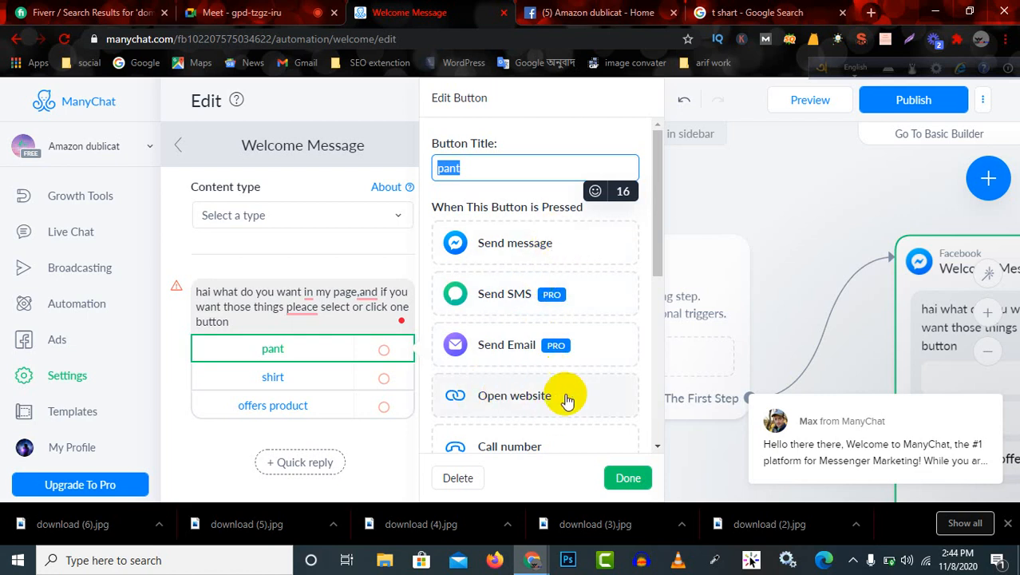
scroll(542, 444, "down", 1)
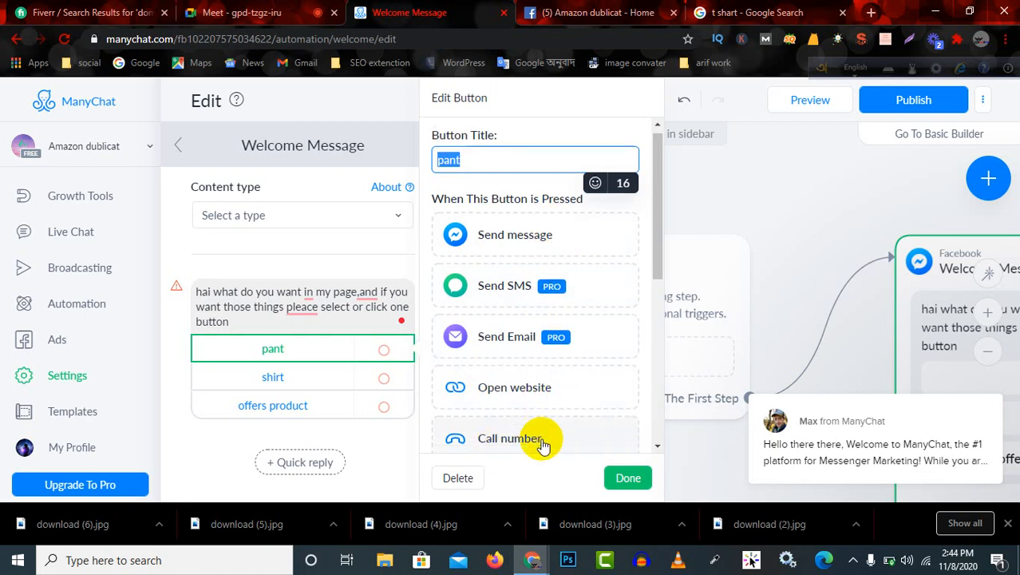
scroll(551, 416, "down", 3)
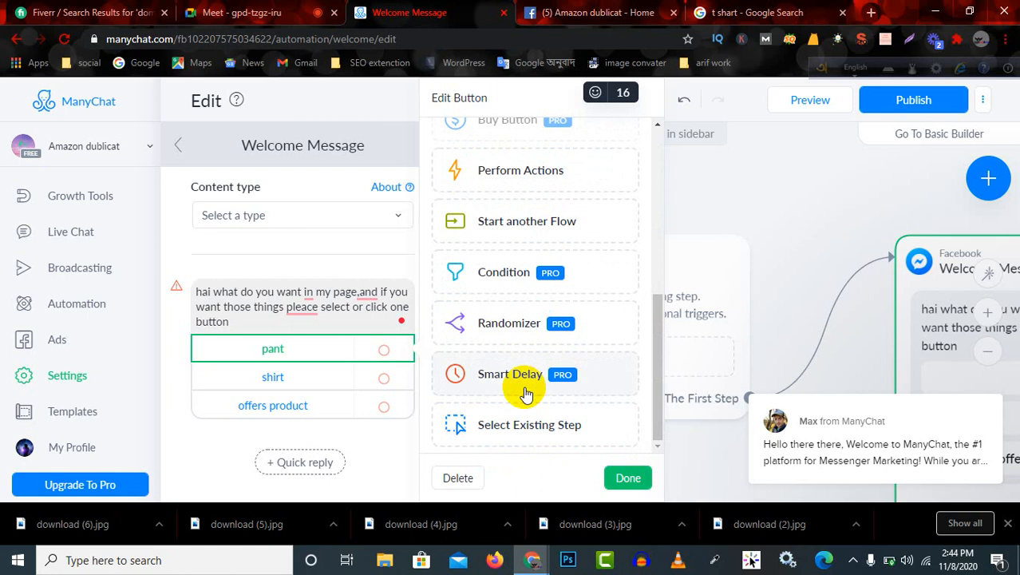
scroll(511, 299, "up", 5)
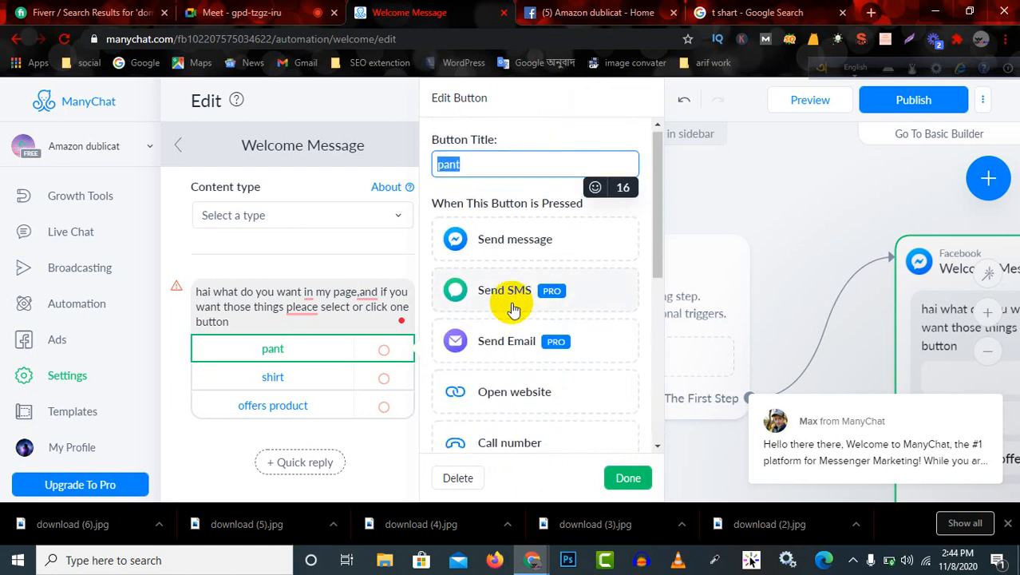
left_click(515, 239)
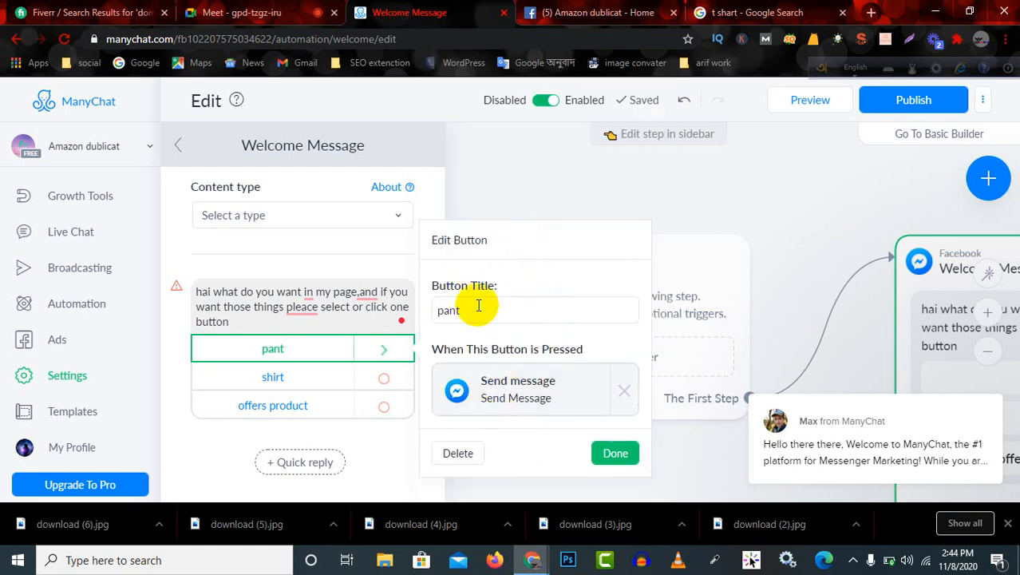
Open the Send Message step linked to the "pant" button and begin editing its empty text block.
left_click(516, 392)
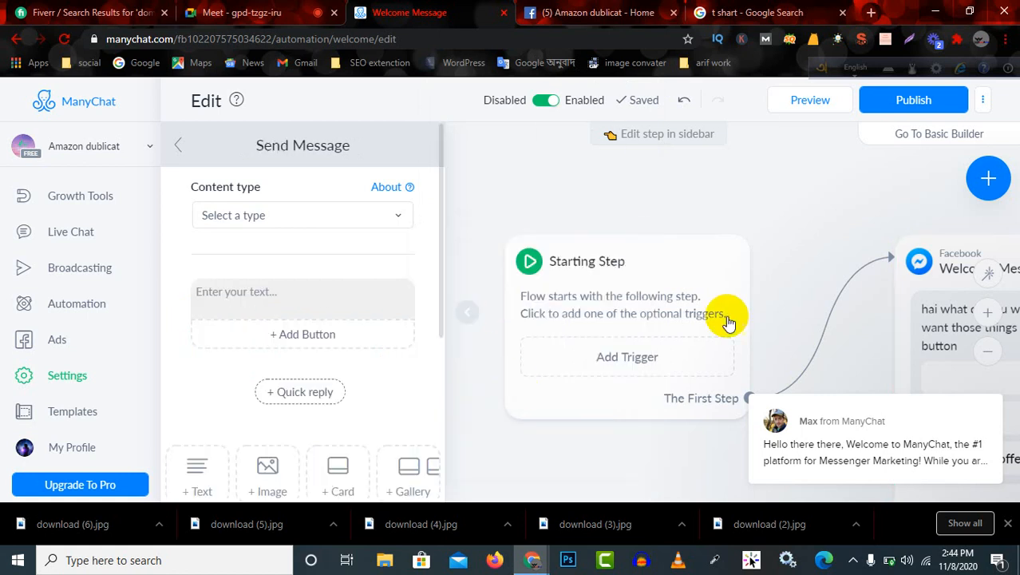
left_click(230, 298)
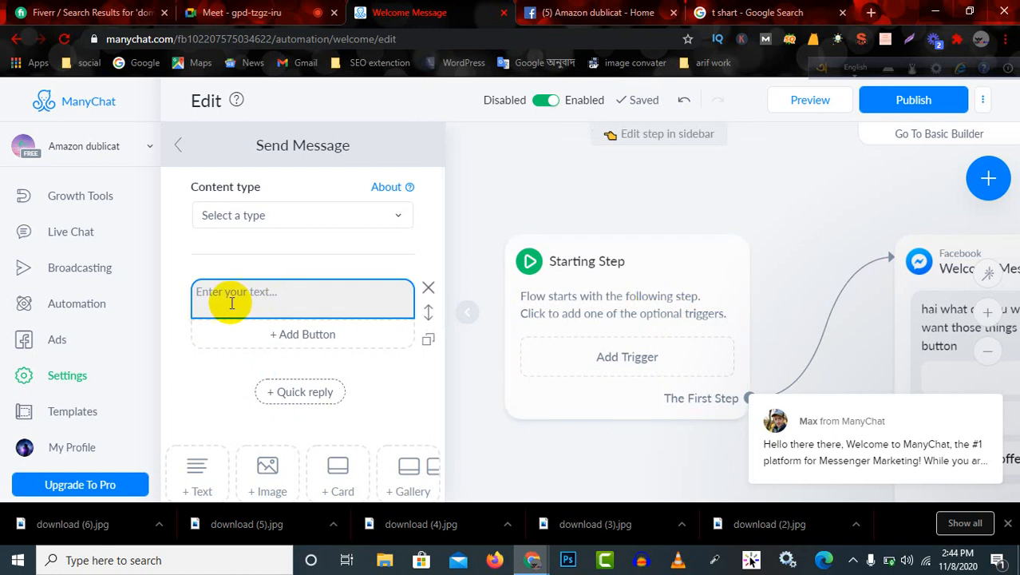
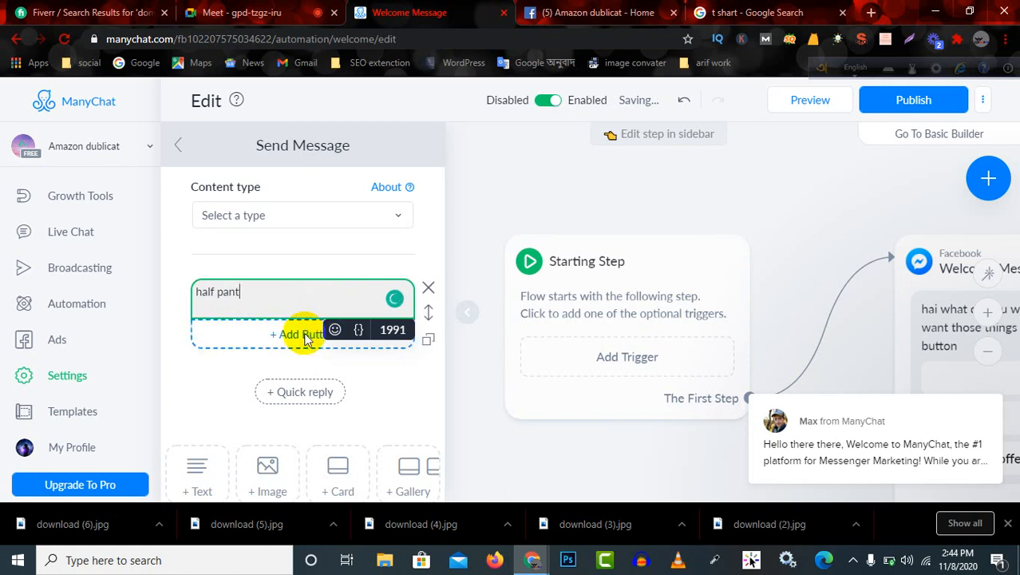
Add two buttons titled "full pant" and "3 quater pant" to the "half pant" message.
left_click(302, 335)
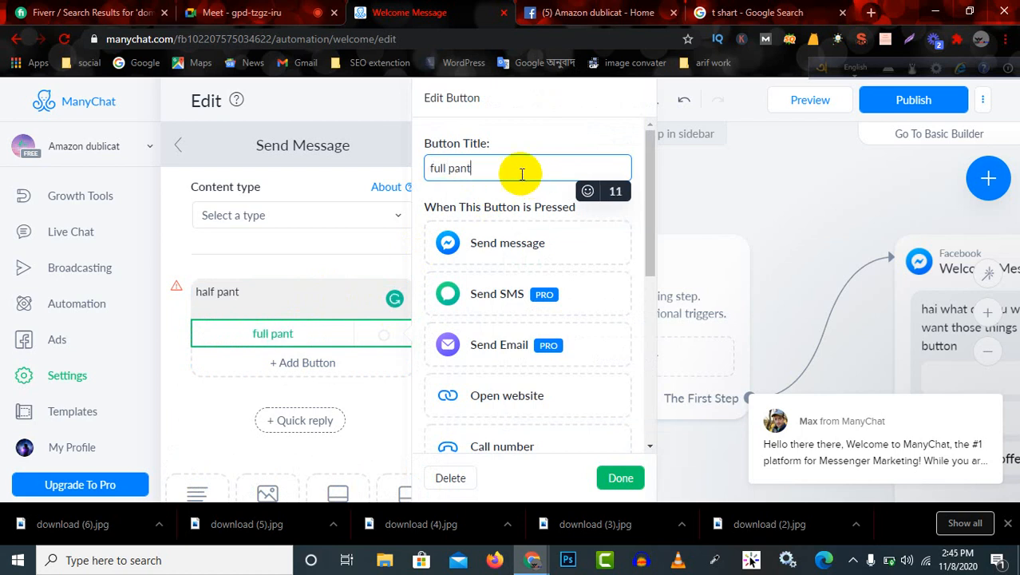
left_click(617, 475)
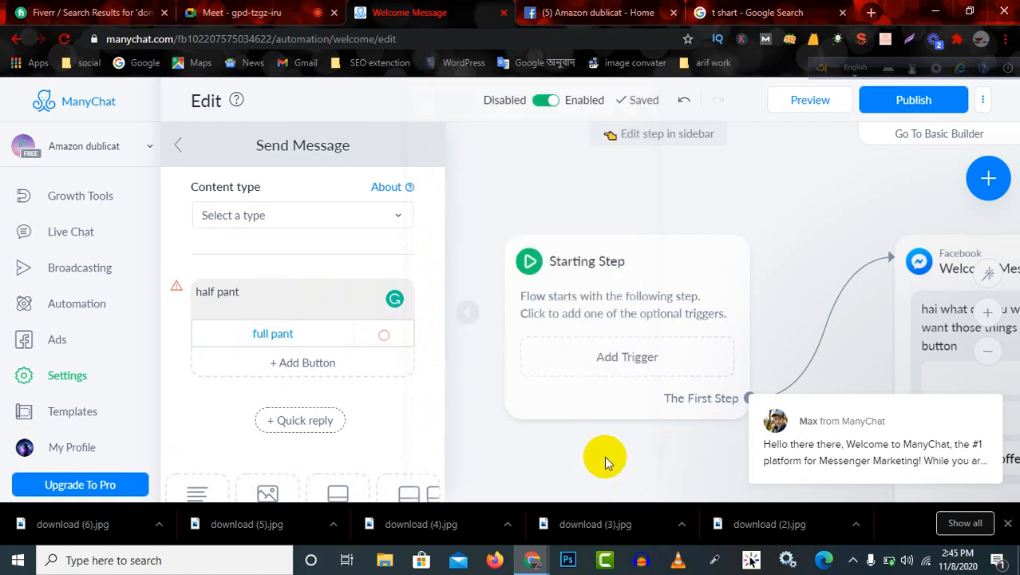
left_click(316, 365)
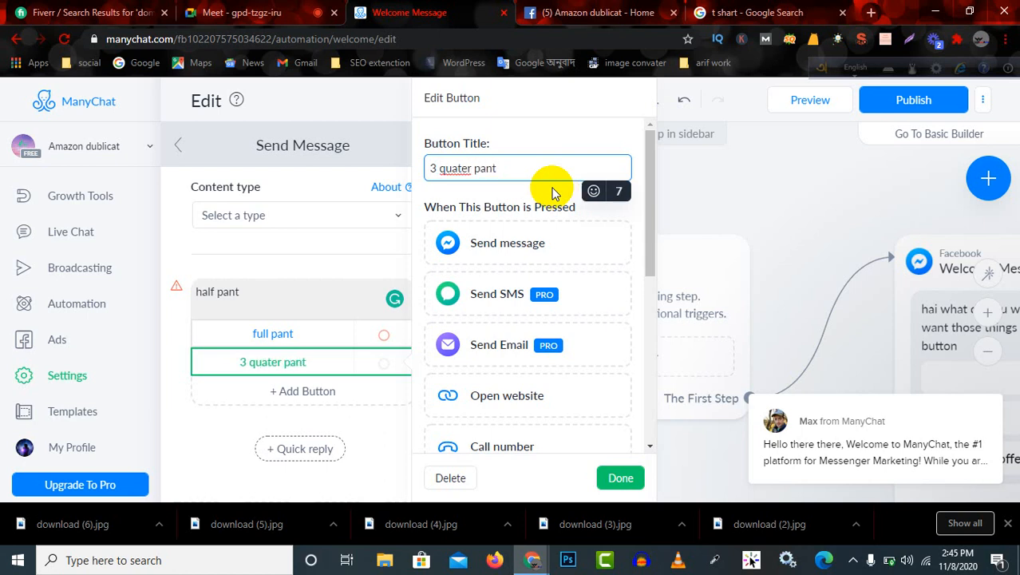
left_click(622, 479)
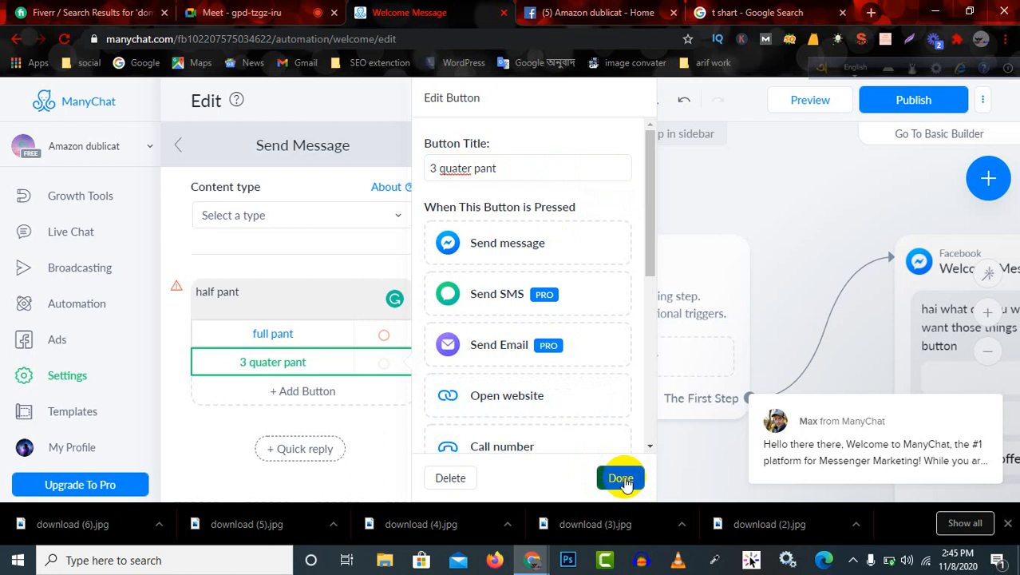
left_click(336, 301)
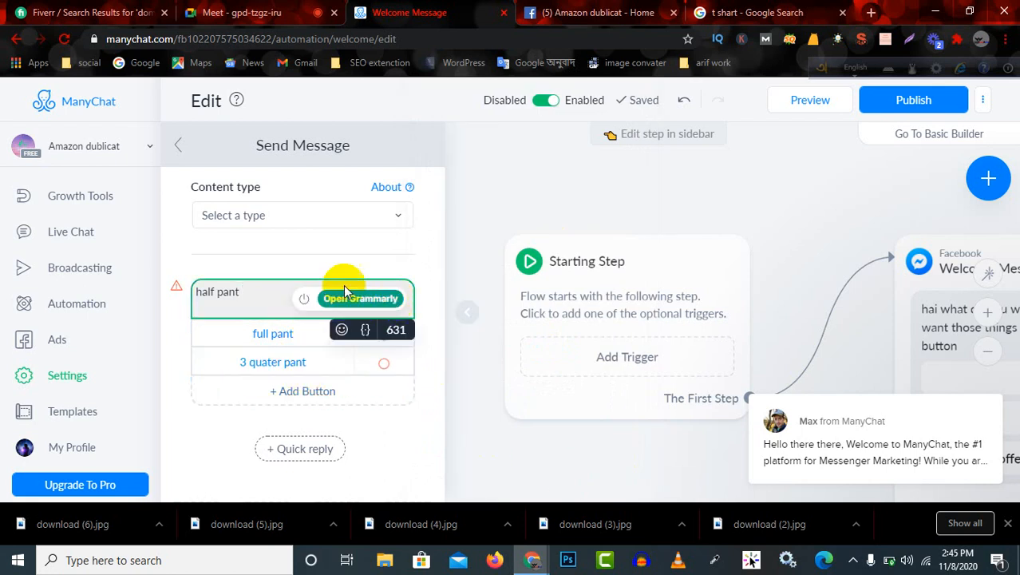
left_click(343, 252)
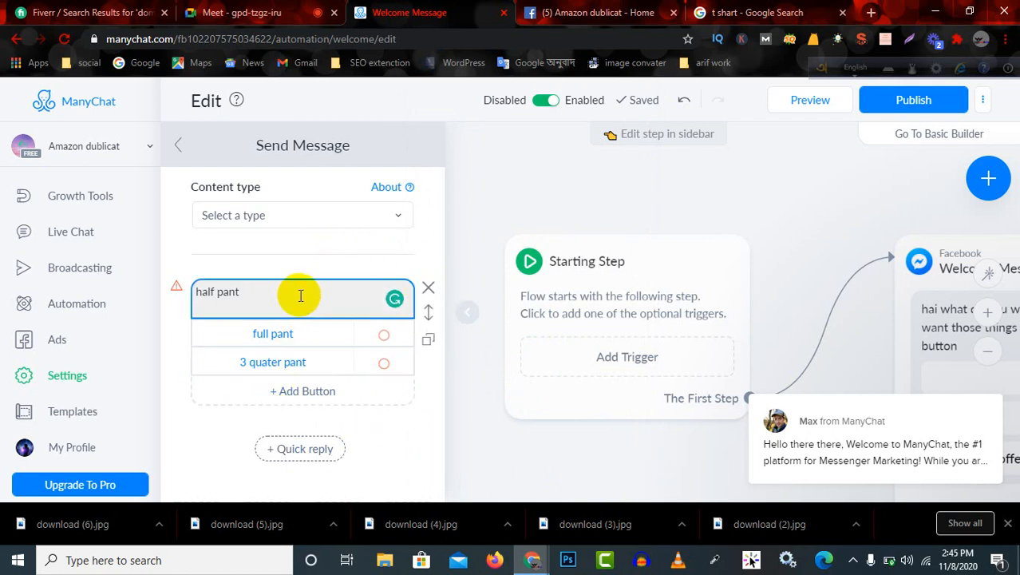
left_click(357, 301)
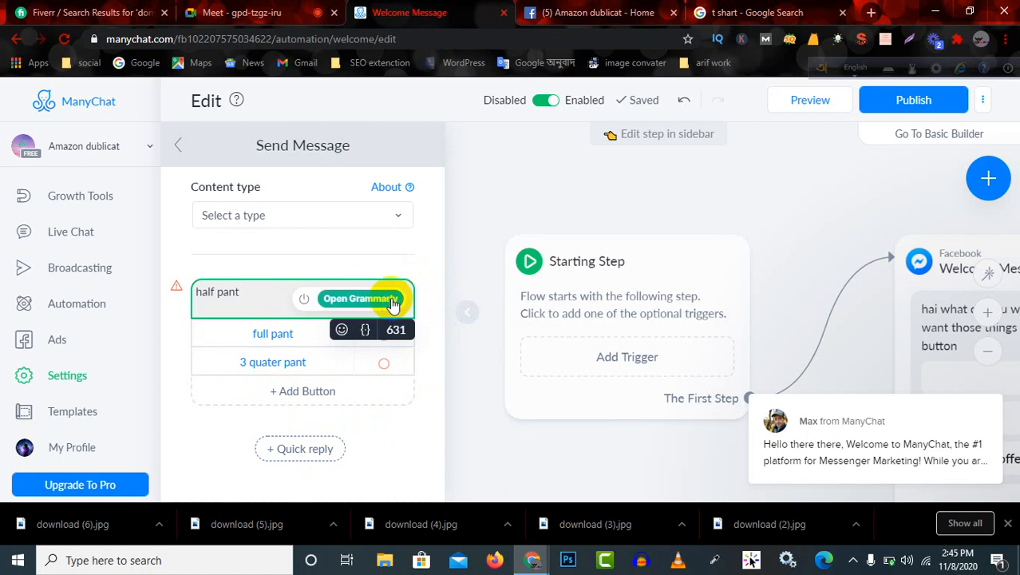
left_click(391, 301)
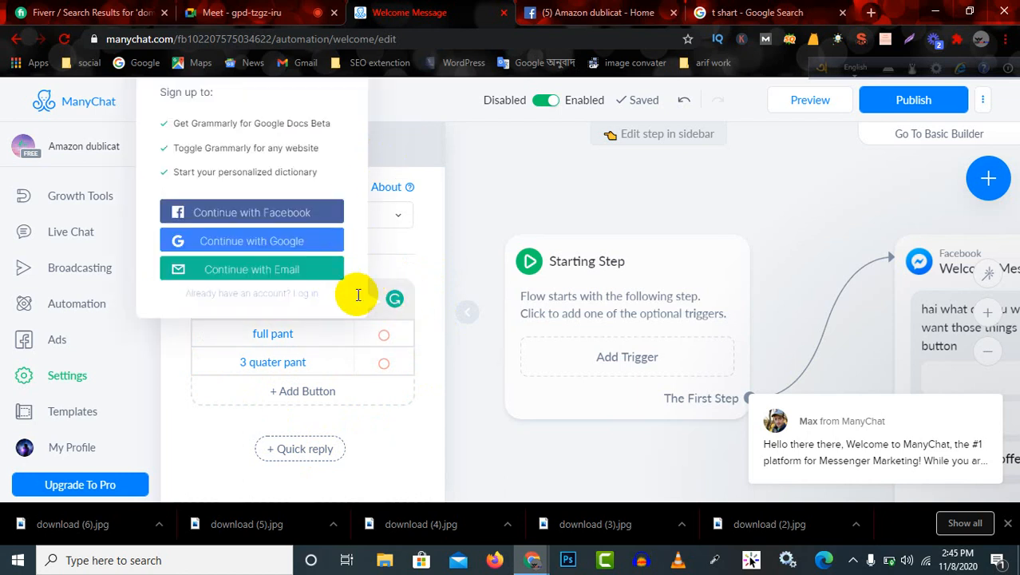
left_click(396, 303)
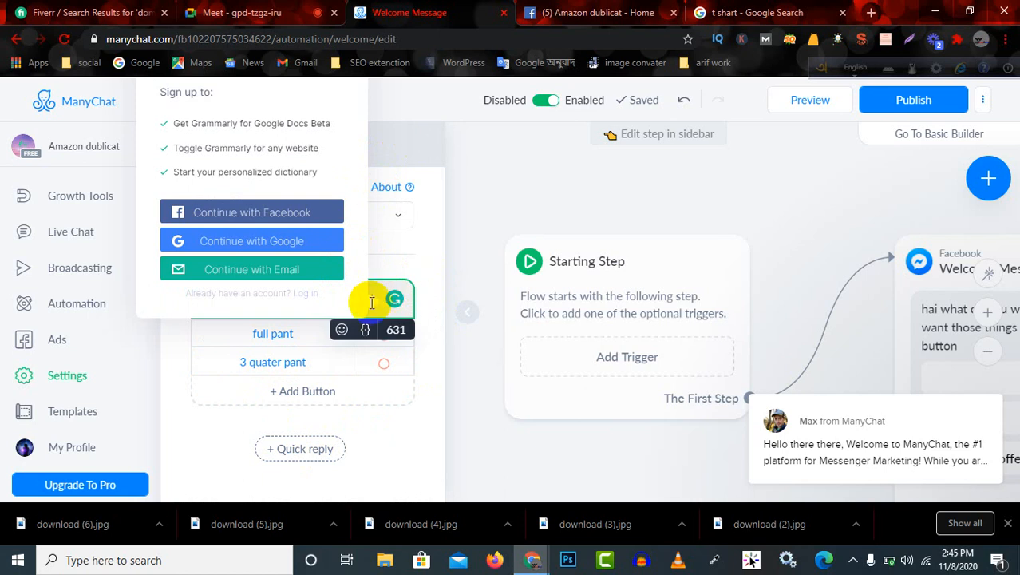
left_click(493, 204)
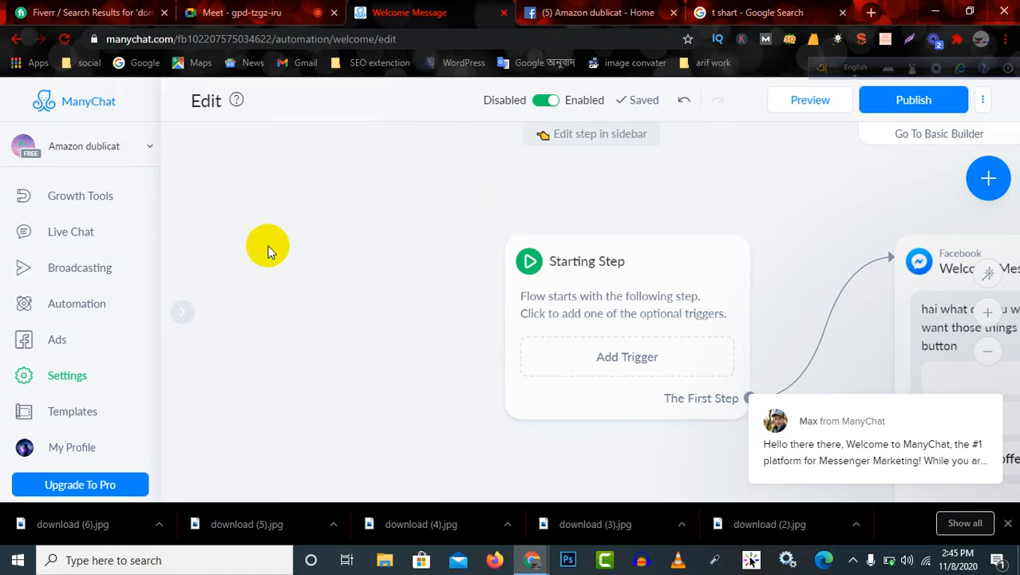
Open the settings of the "pant" button in the Welcome Message step.
scroll(513, 317, "down", 5)
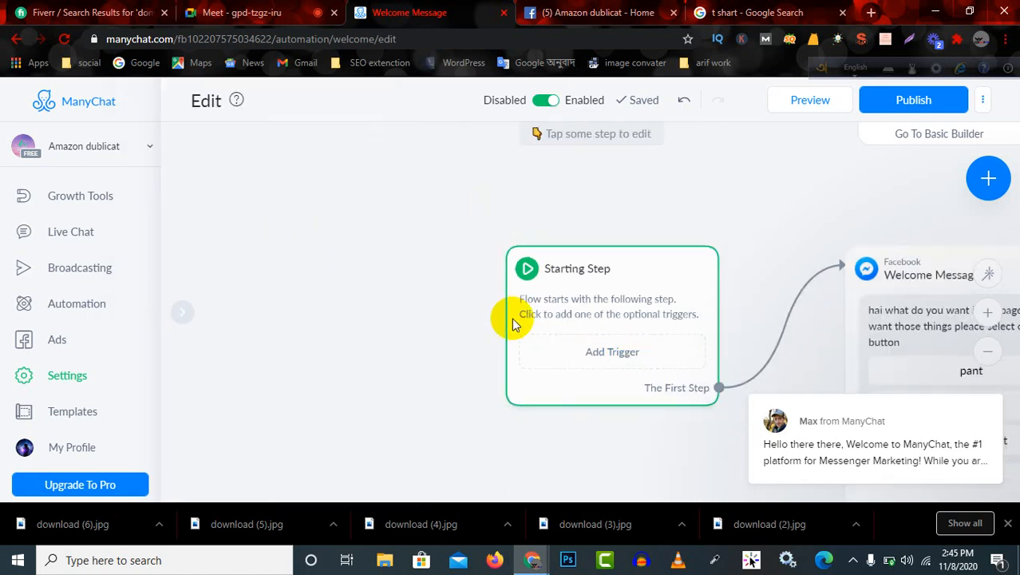
scroll(746, 347, "up", 4)
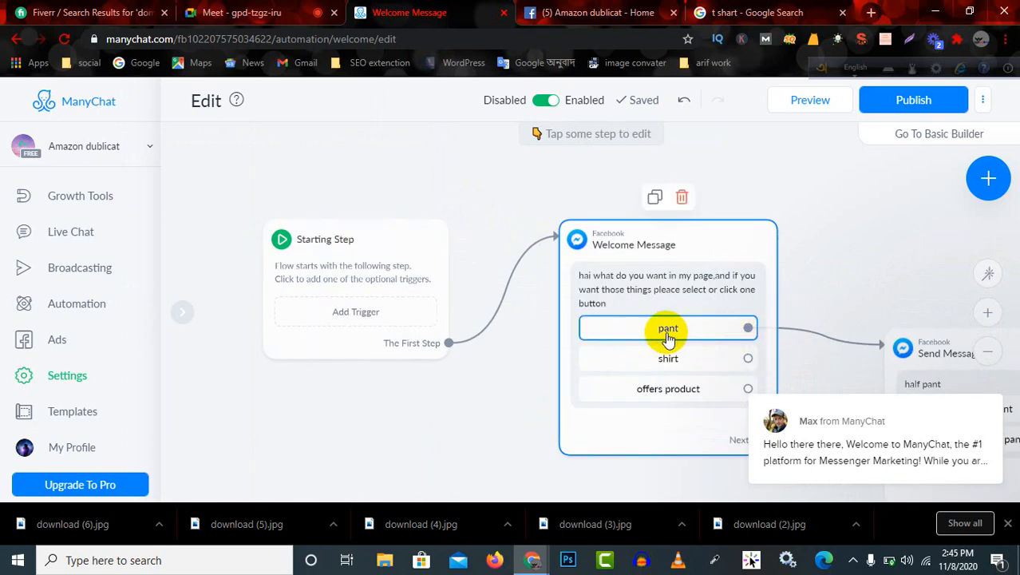
left_click(704, 336)
left_click(704, 335)
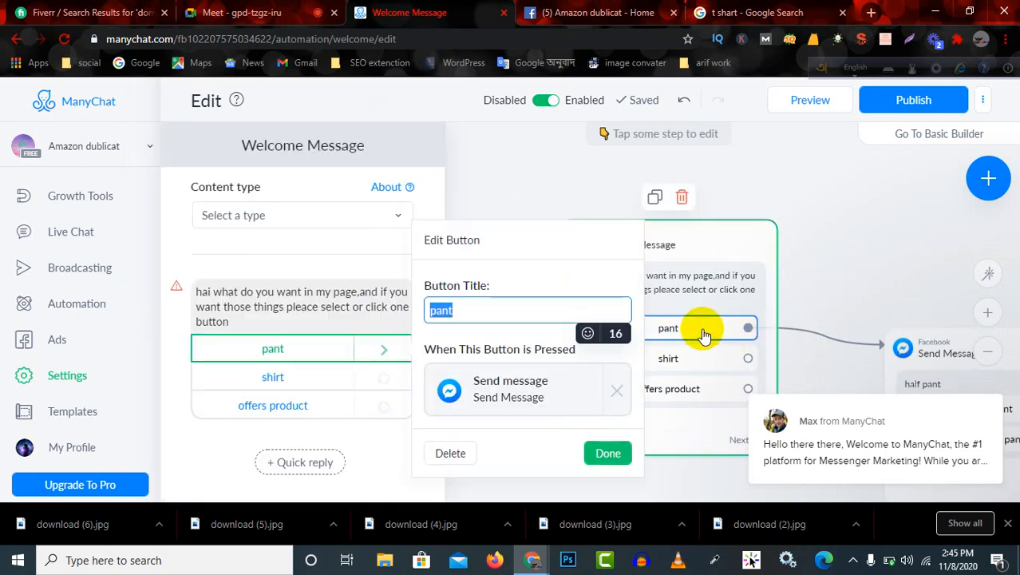
Switch to the Google Meet call, admit the waiting participant, and return to the ManyChat welcome message.
left_click(232, 13)
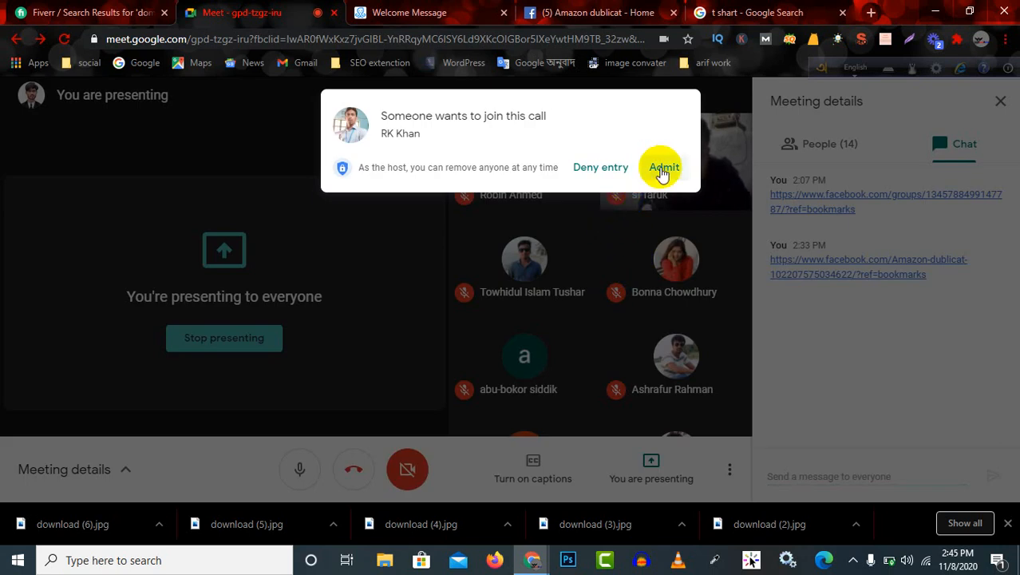
left_click(662, 170)
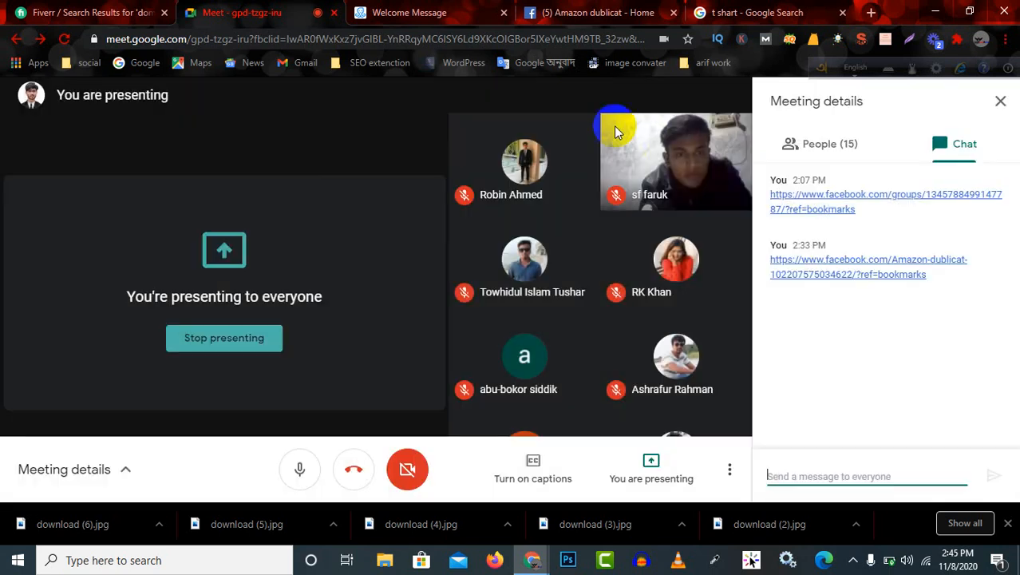
left_click(431, 12)
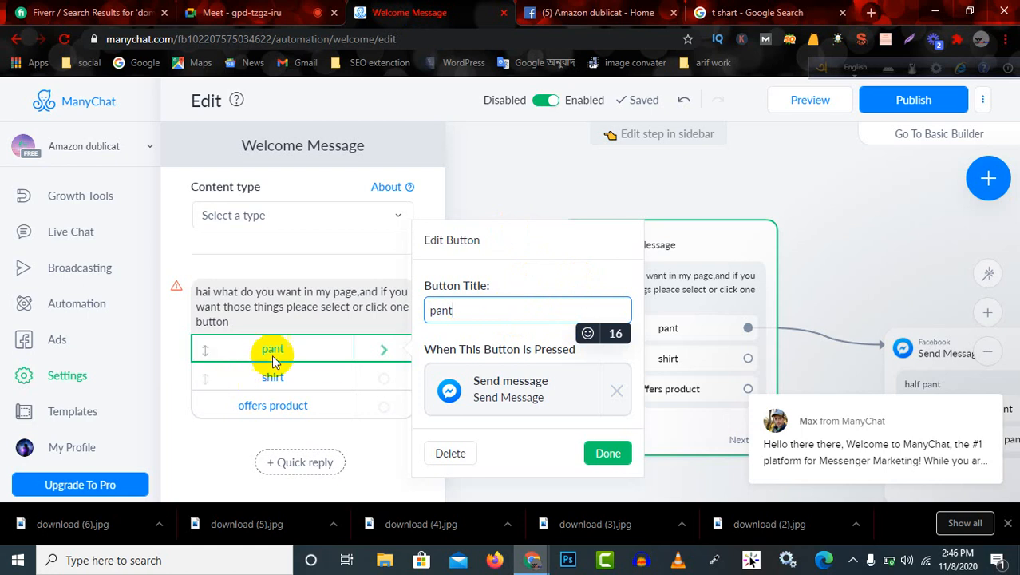
Check the Send Message step linked to the "pant" button, and go back to that button's settings.
left_click(369, 147)
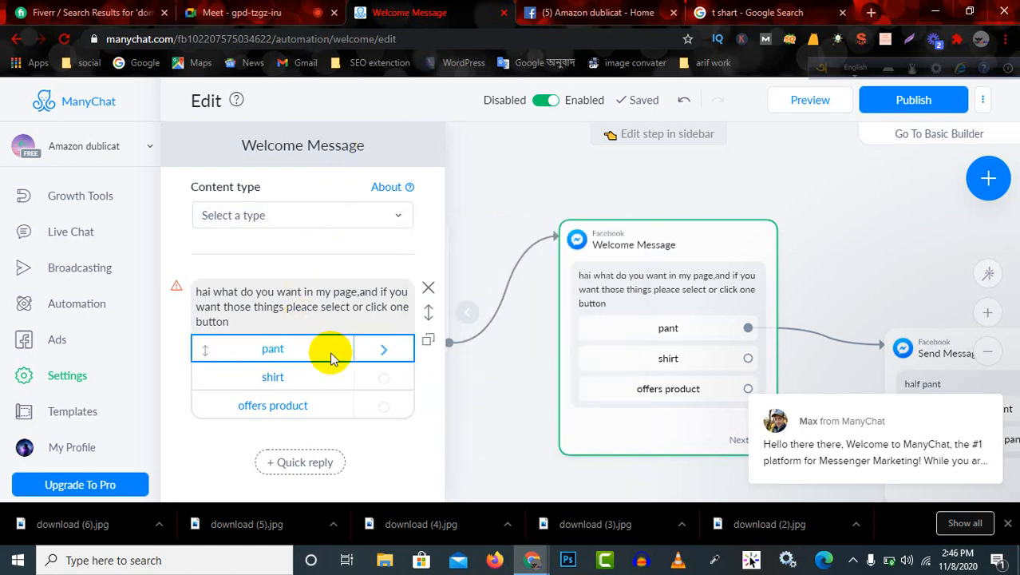
left_click(381, 354)
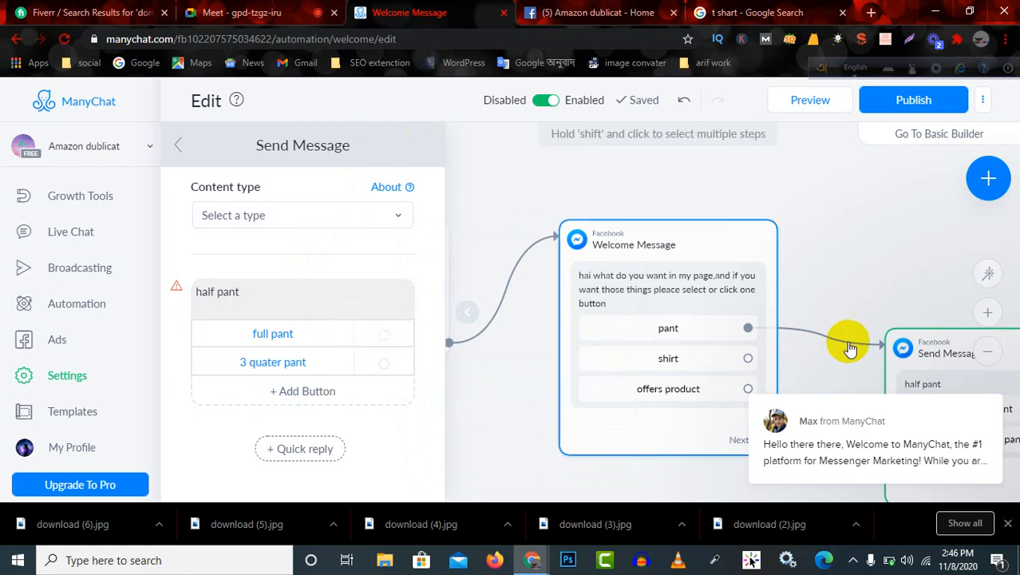
left_click(685, 330)
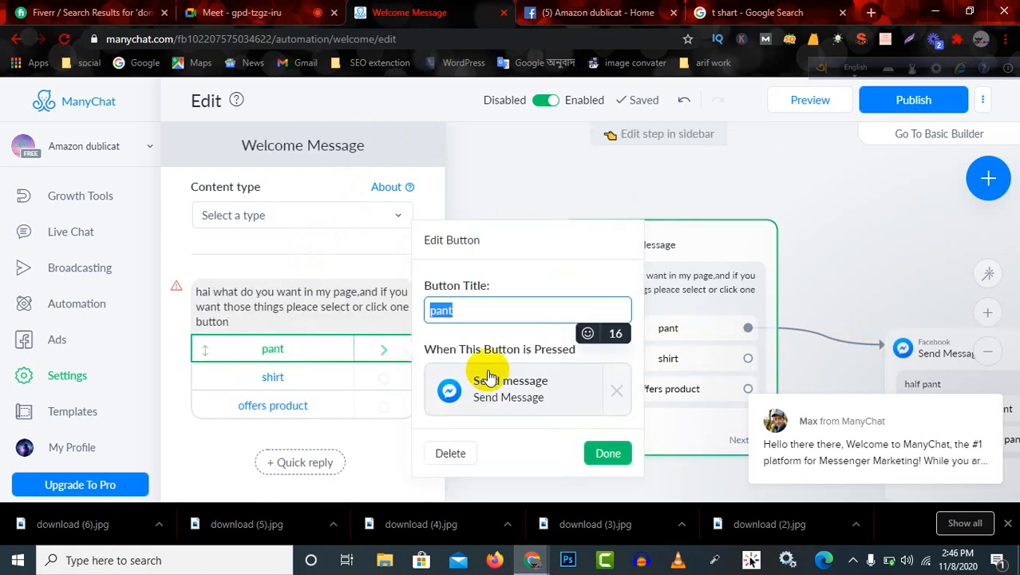
Reposition the Welcome Message and Send Message steps on the flow canvas so they sit side by side.
left_click_drag(925, 355, 860, 245)
left_click_drag(645, 239, 515, 178)
left_click_drag(927, 251, 759, 205)
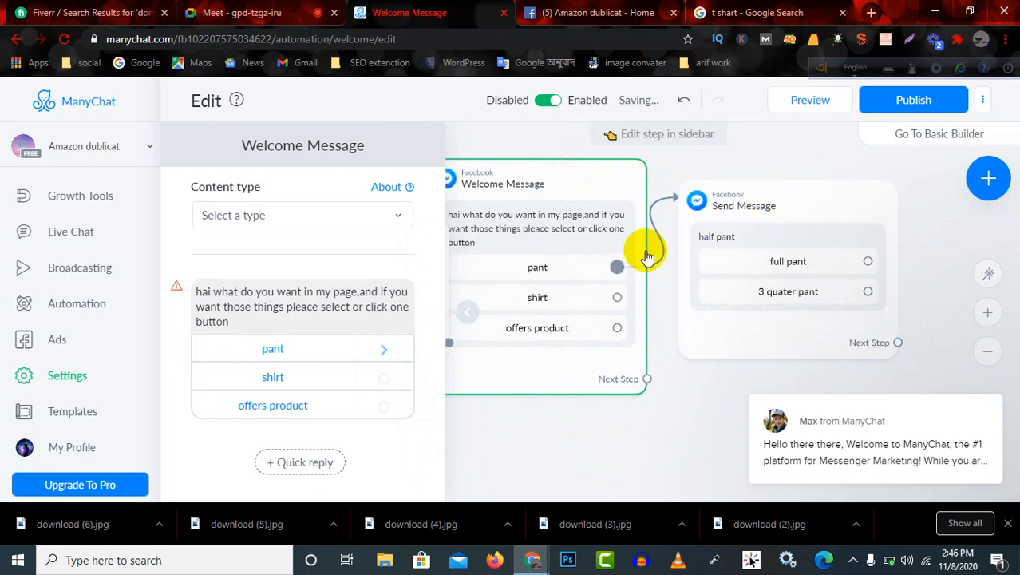
Replace the text of the Send Message step linked to the "pant" button with "pant".
left_click(681, 209)
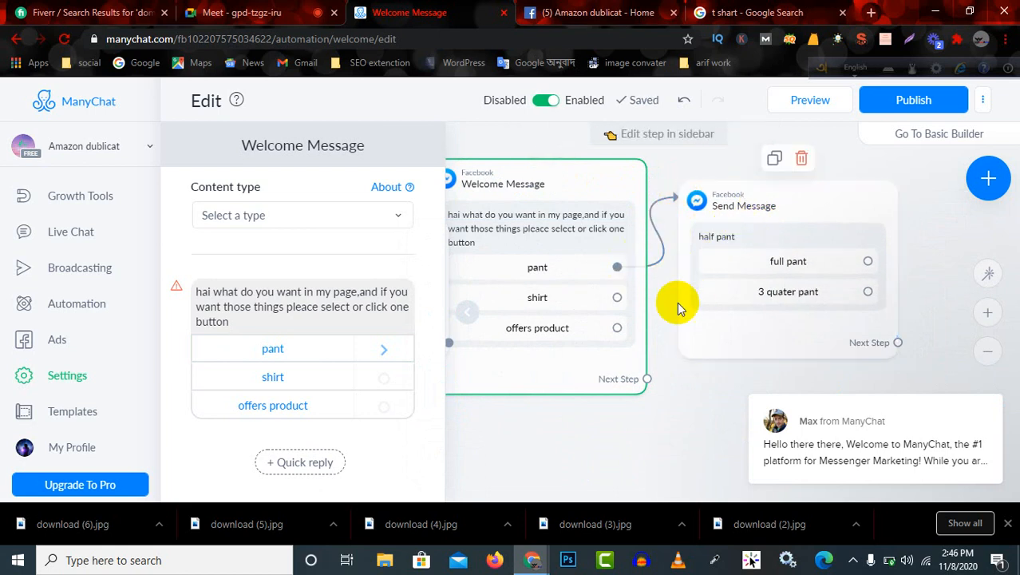
left_click(724, 237)
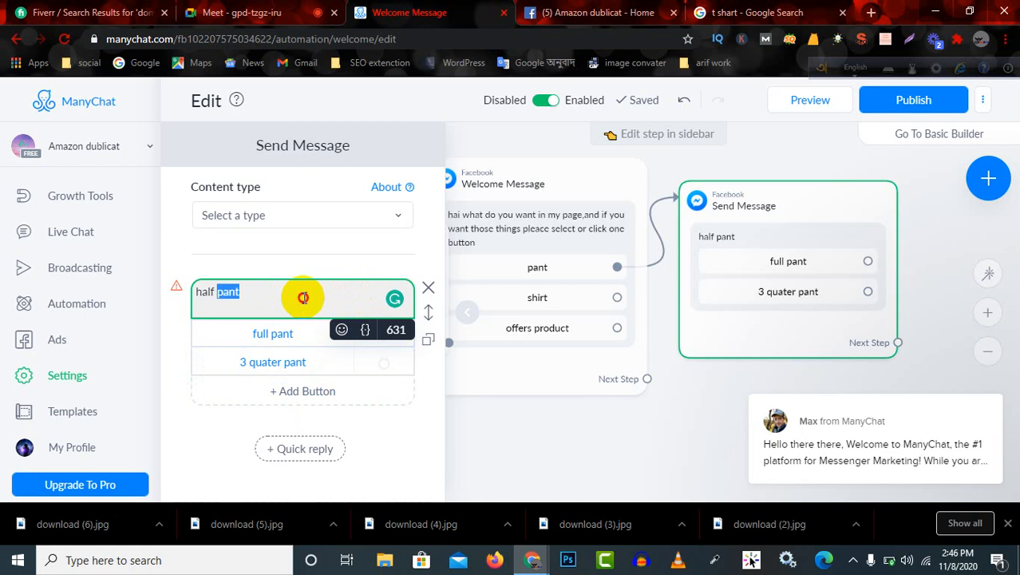
type("pa")
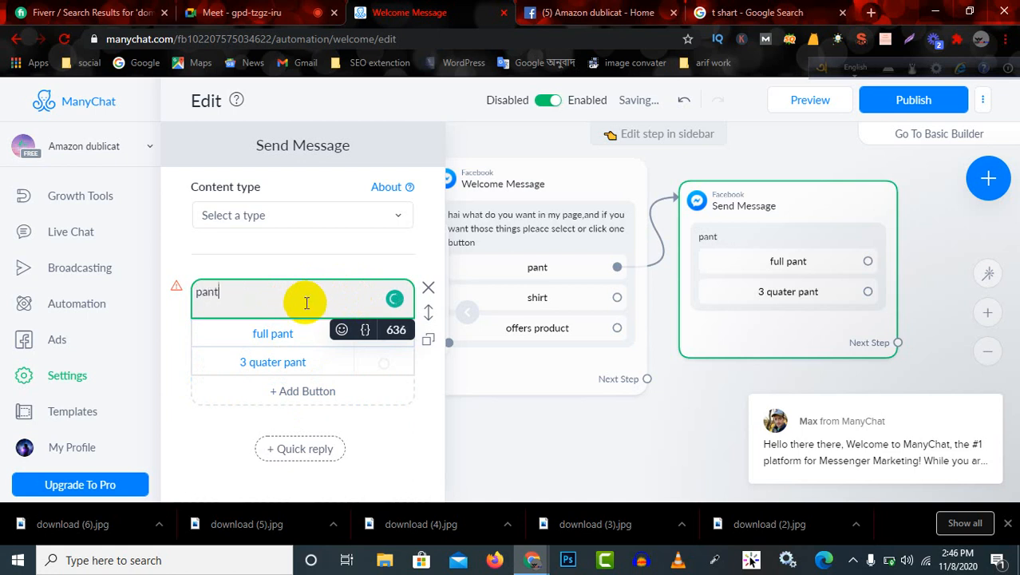
left_click(221, 411)
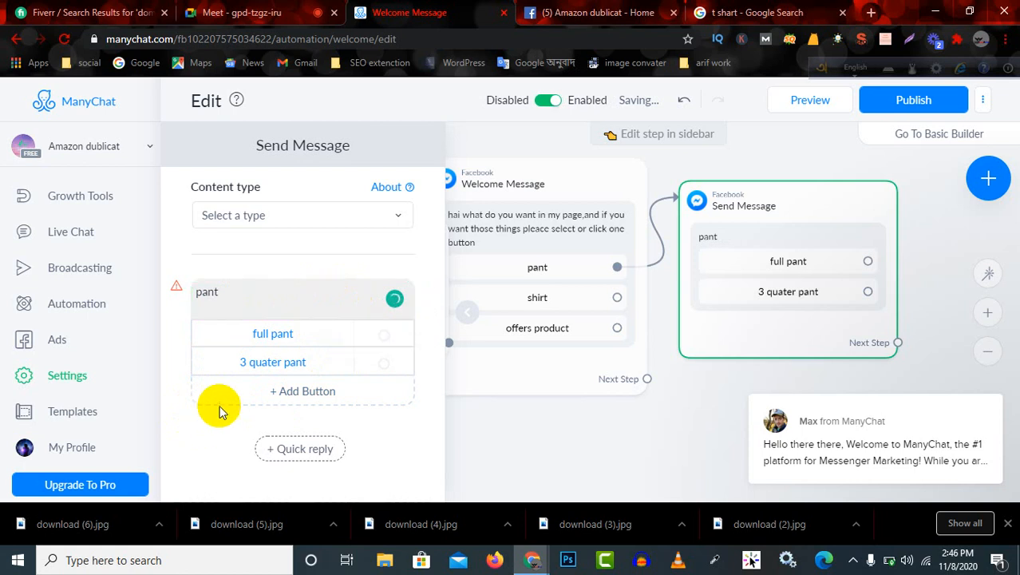
Add a third button titled "half pant" to the "pant" message.
left_click(297, 393)
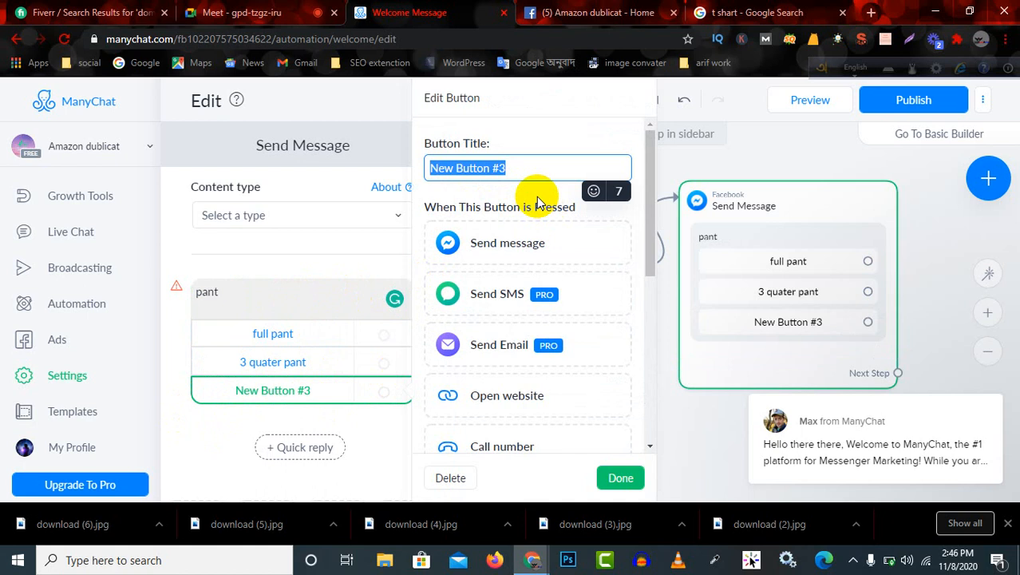
type("half pant")
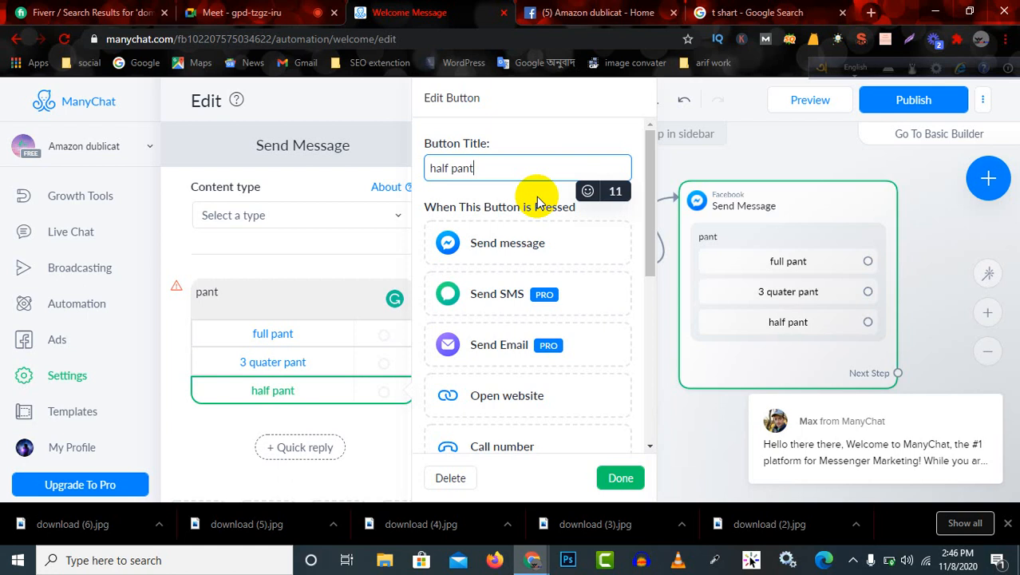
left_click(619, 477)
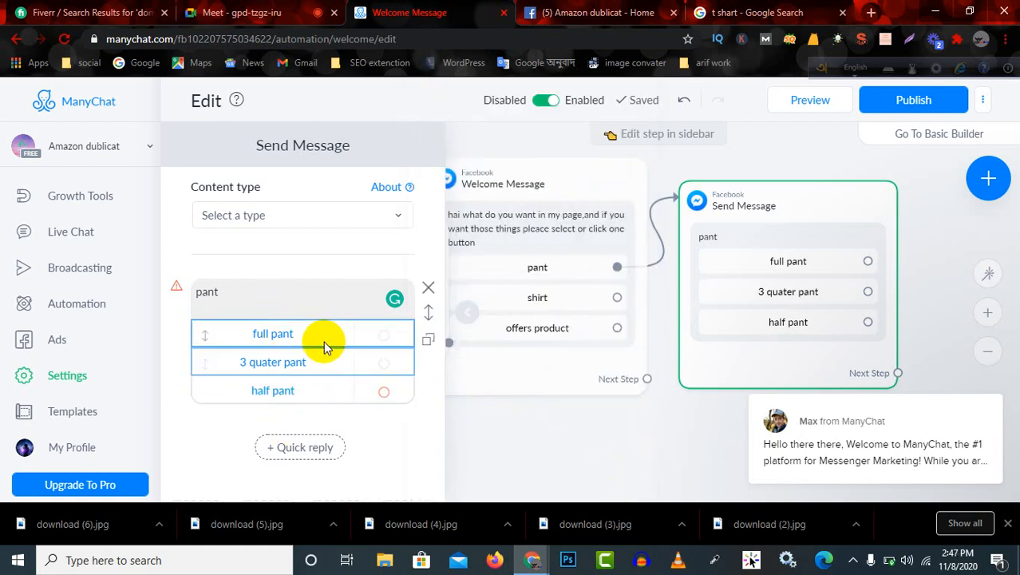
Set the welcome message's "shirt" button to send a message, and open the linked step's empty text block.
left_click(538, 297)
left_click(537, 297)
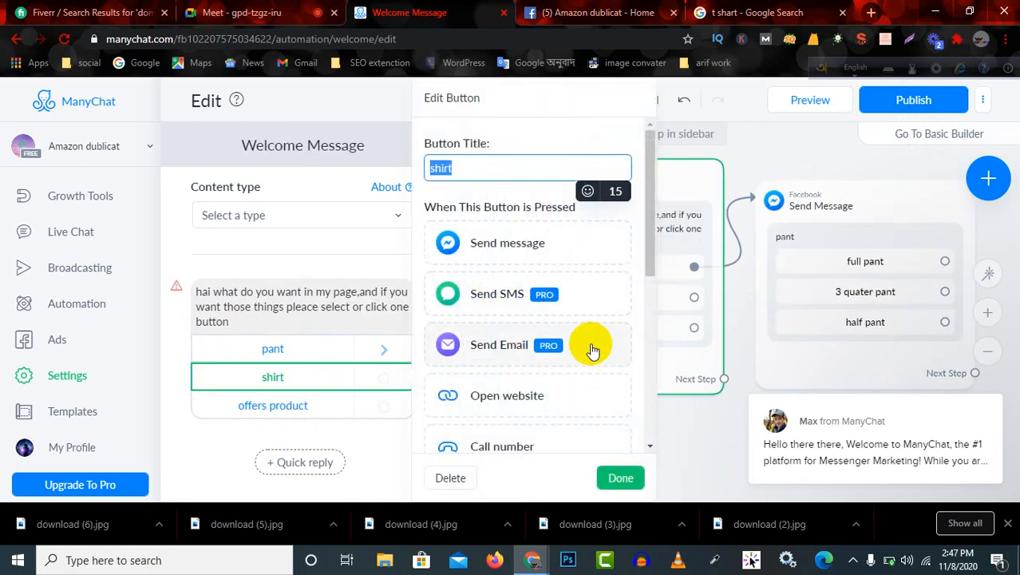
left_click(547, 242)
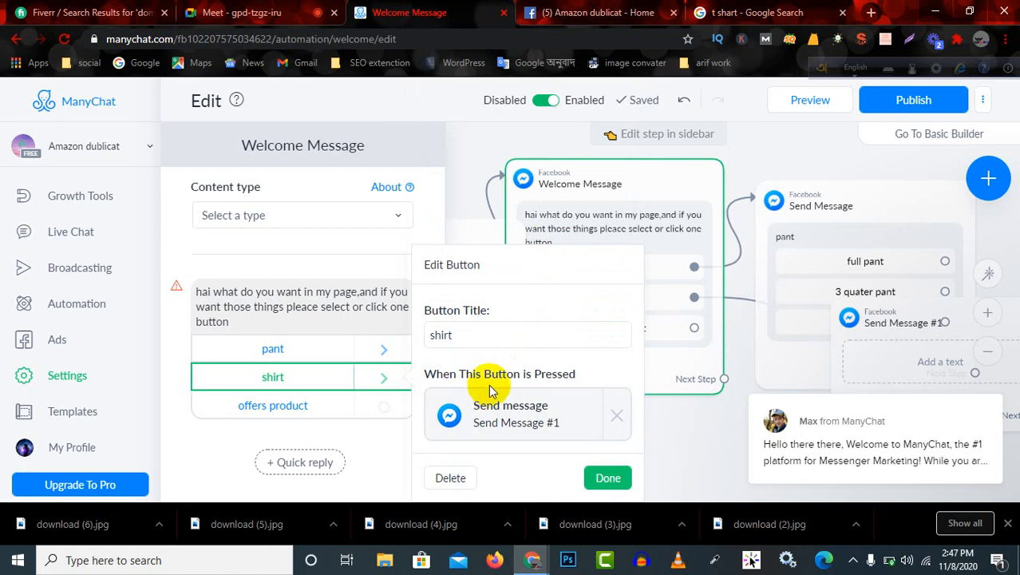
left_click(508, 429)
left_click(301, 300)
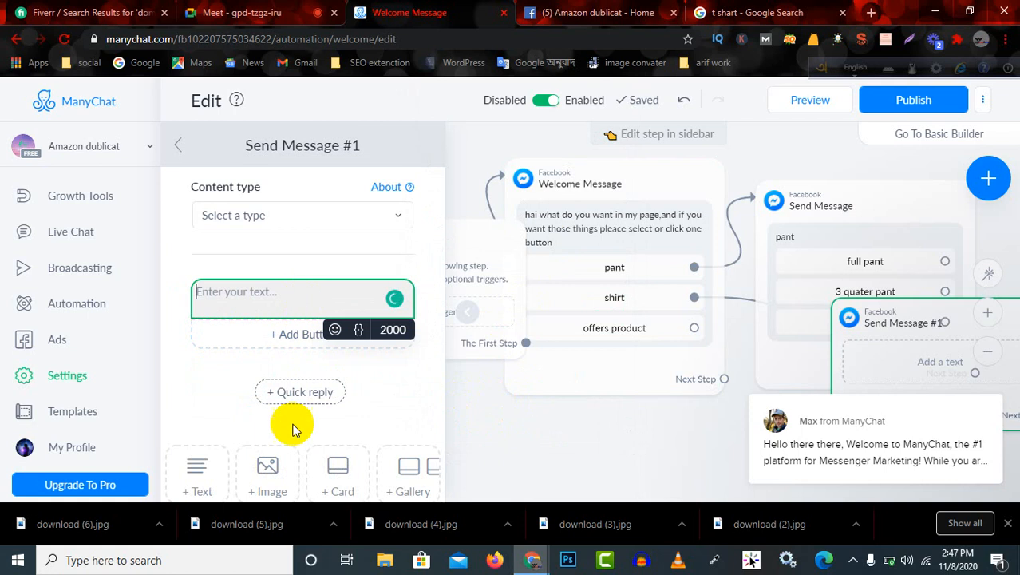
Add a card block below the empty text block in the Send Message #1 step.
scroll(330, 417, "down", 1)
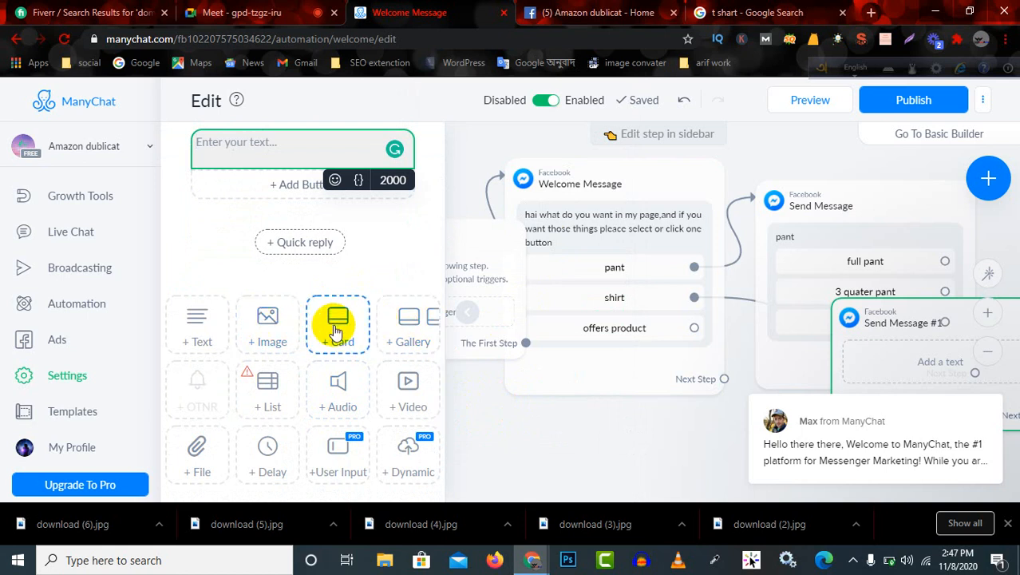
scroll(337, 331, "up", 1)
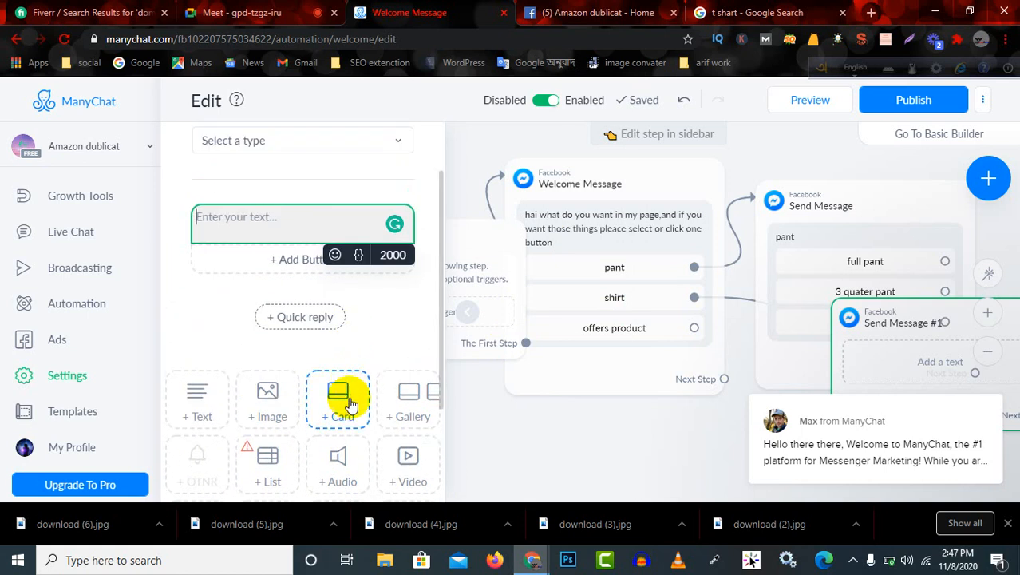
left_click_drag(333, 403, 296, 227)
scroll(323, 296, "down", 2)
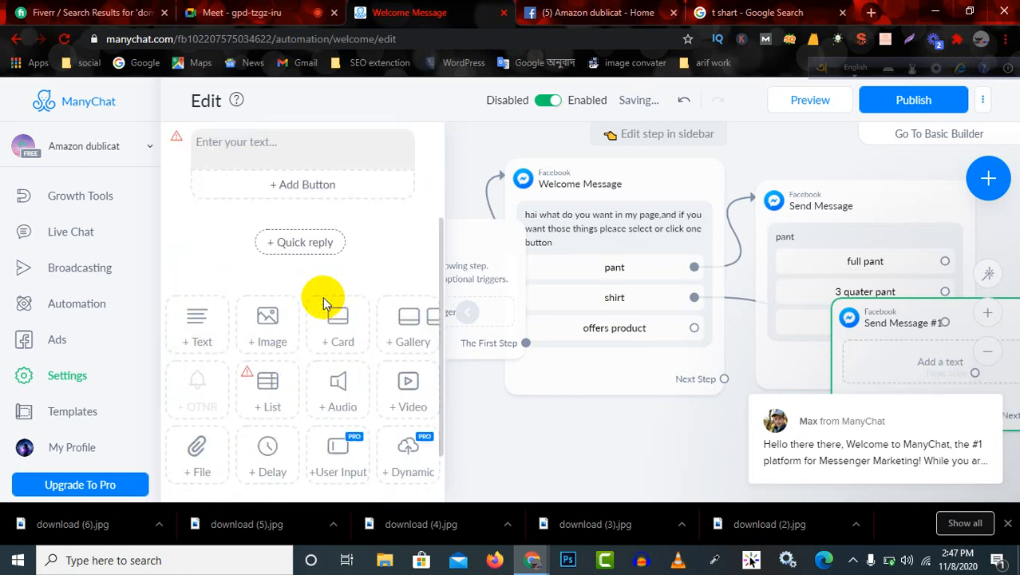
scroll(325, 297, "up", 2)
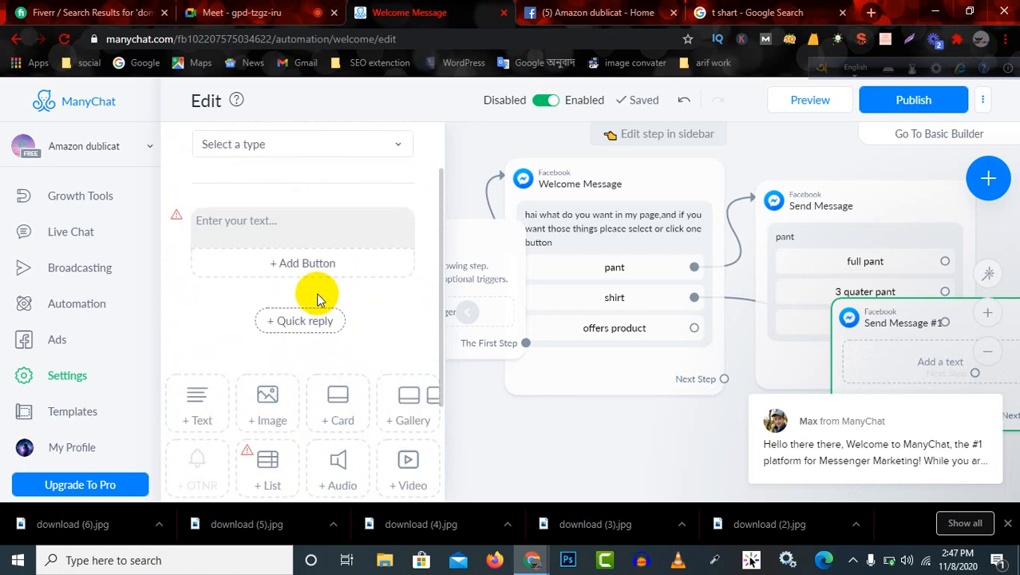
left_click(285, 226)
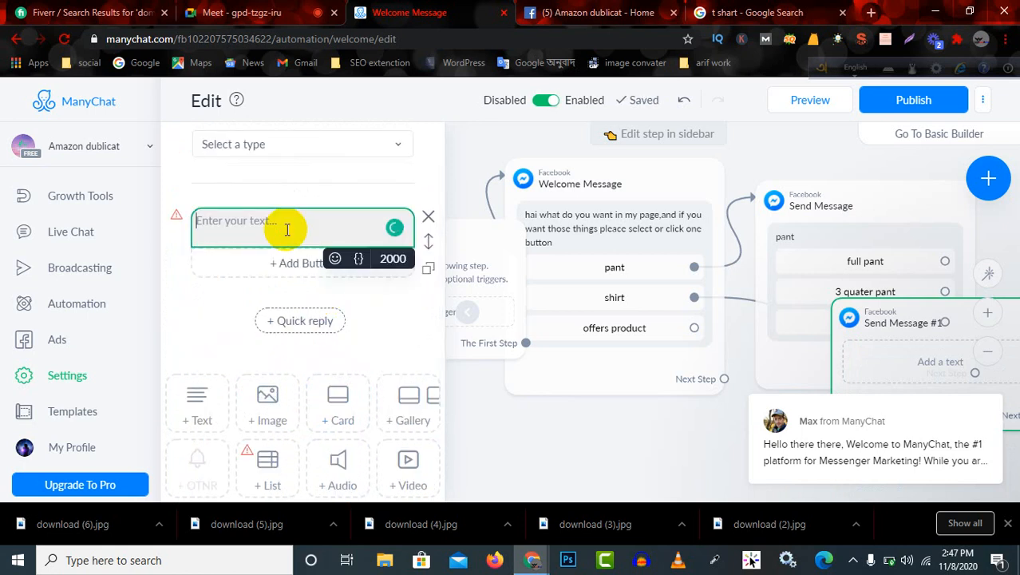
left_click(359, 412)
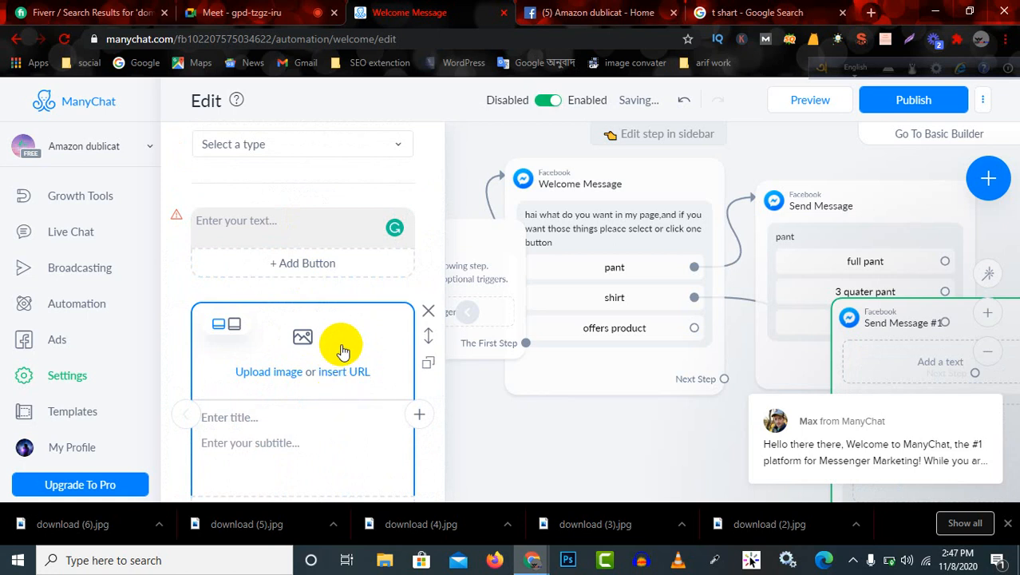
Upload the gray shirt picture "download (4)" from the Downloads folder as the card's image.
scroll(342, 345, "down", 2)
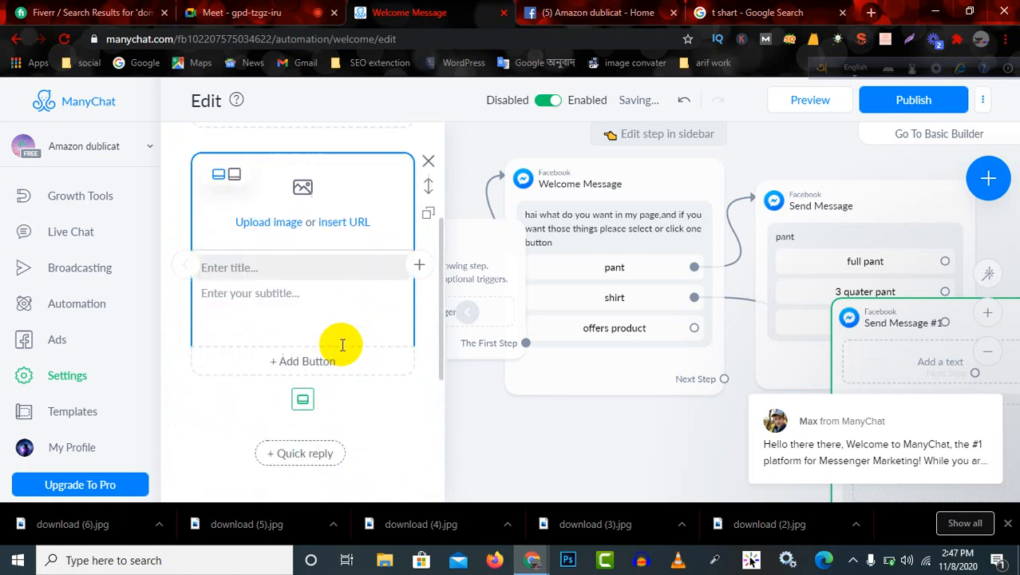
left_click(301, 187)
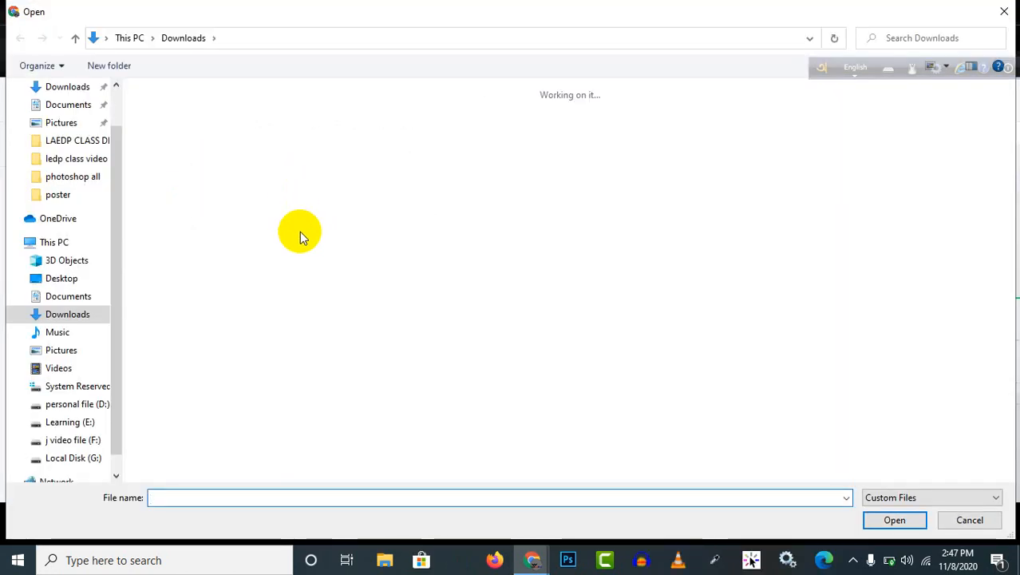
scroll(507, 315, "down", 4)
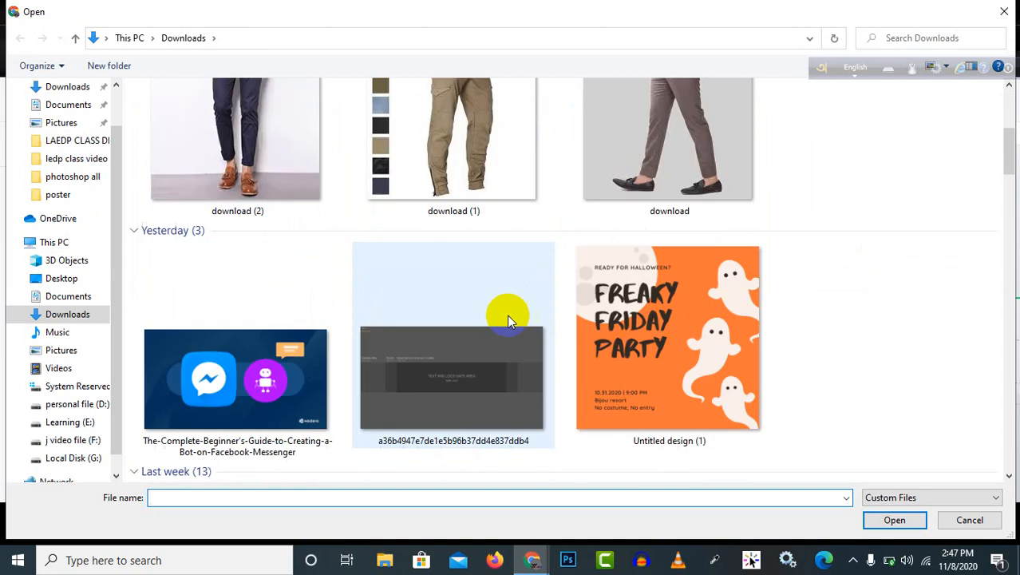
scroll(329, 286, "up", 4)
scroll(616, 303, "down", 3)
scroll(616, 304, "up", 4)
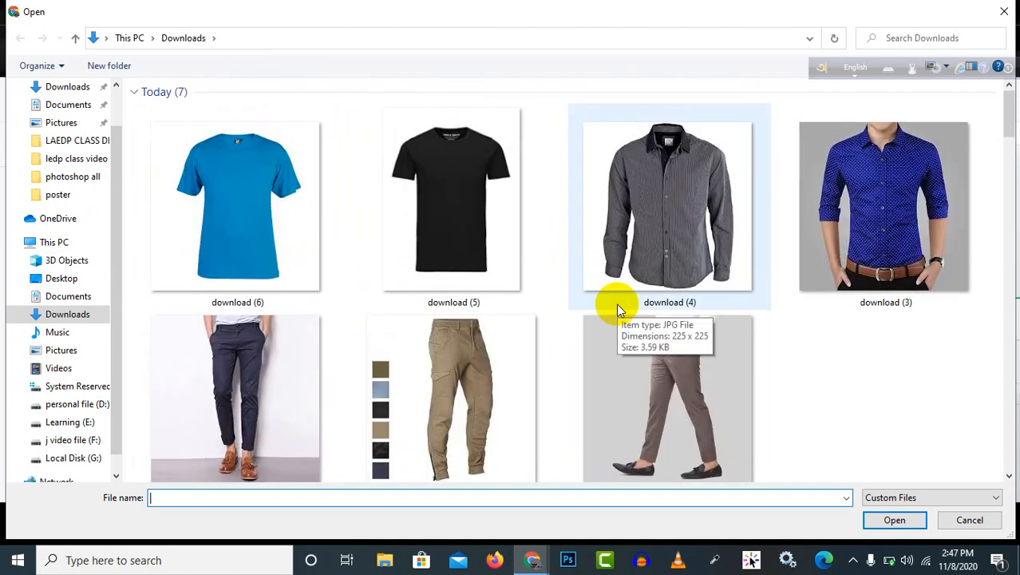
double_click(694, 180)
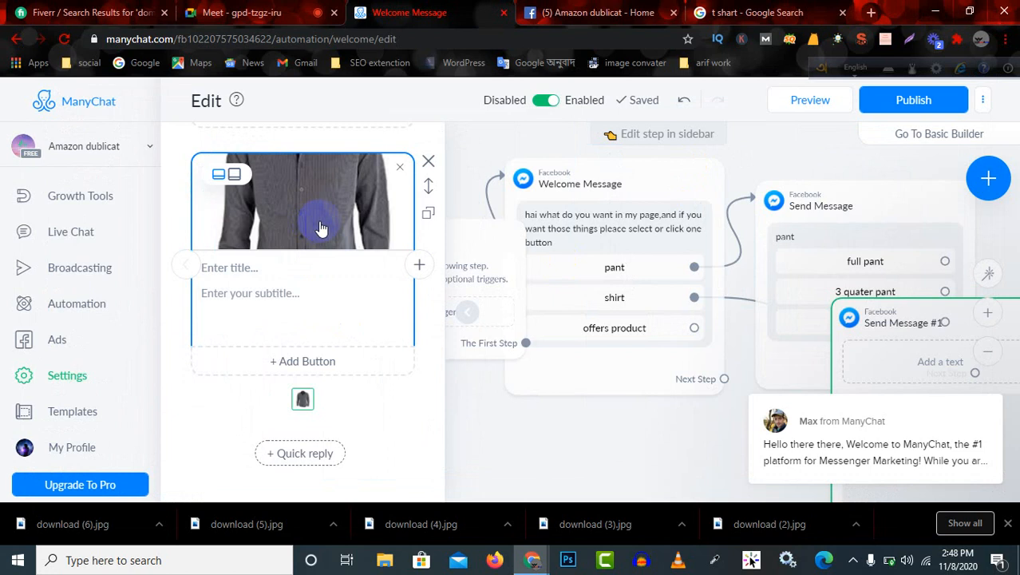
Enter "smart shart" as the card's title and "smart shirt price 5000" as its subtitle.
left_click(267, 268)
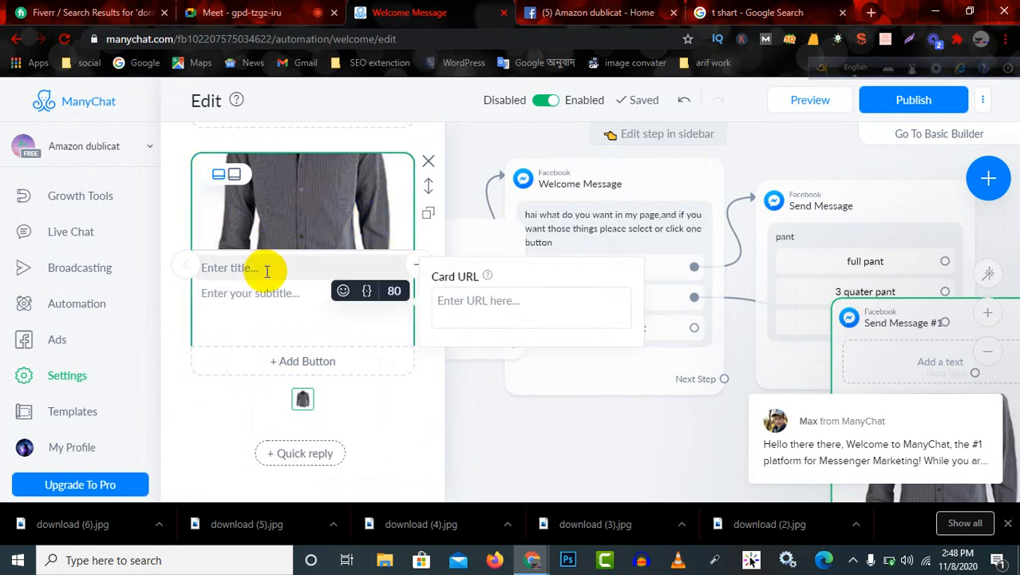
type("smart shart")
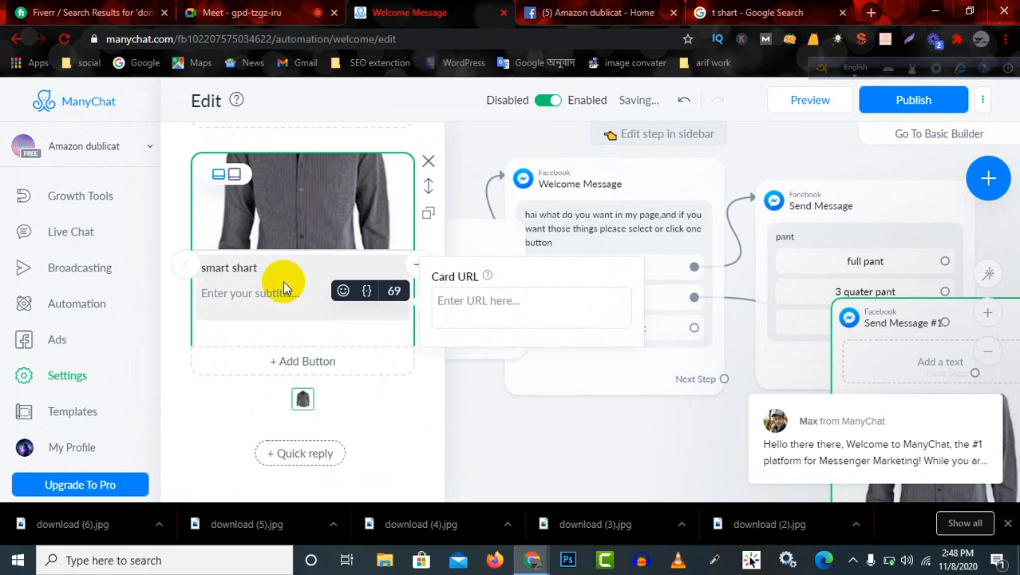
left_click(277, 296)
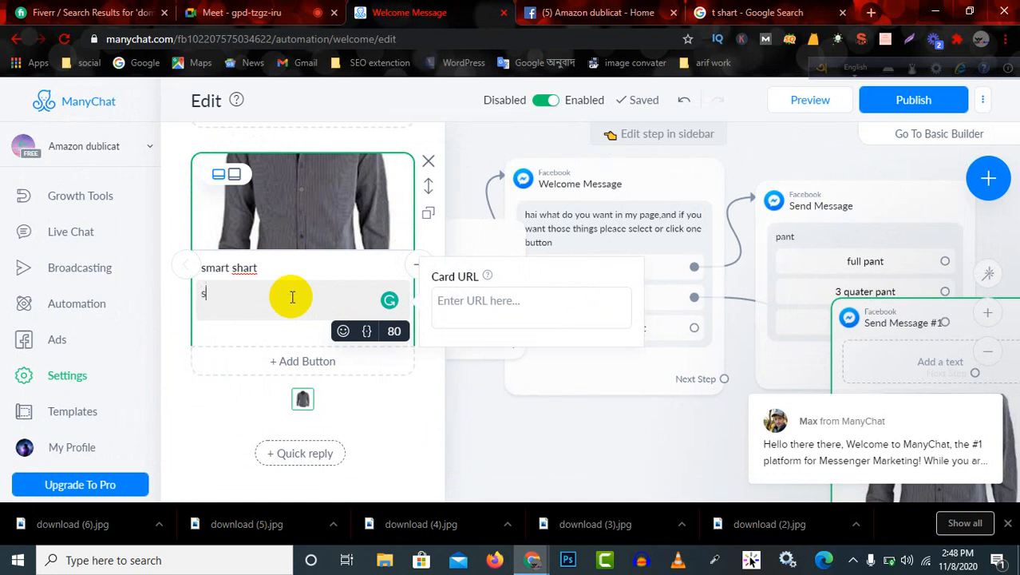
type("smart")
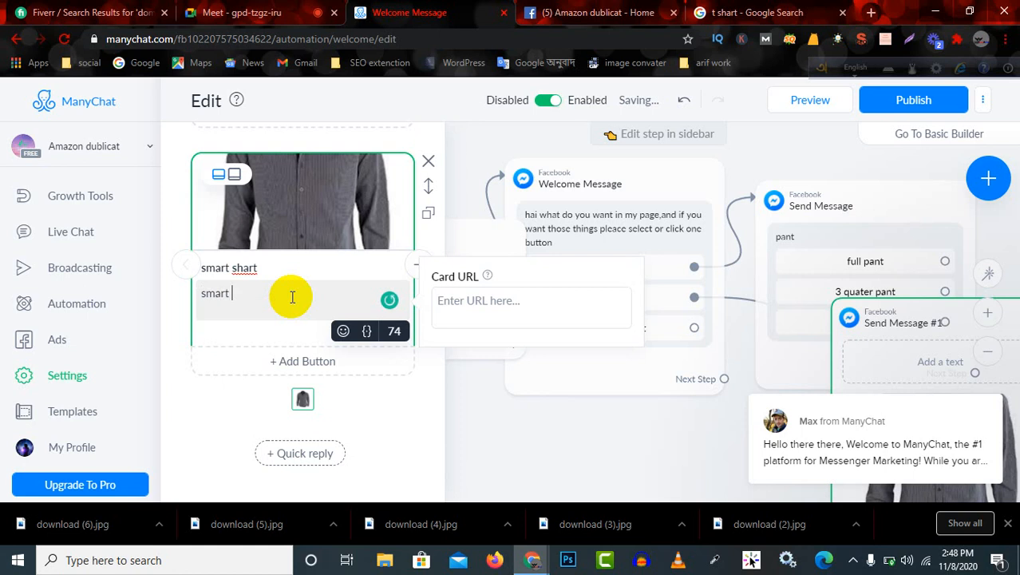
type(" shart price 5000")
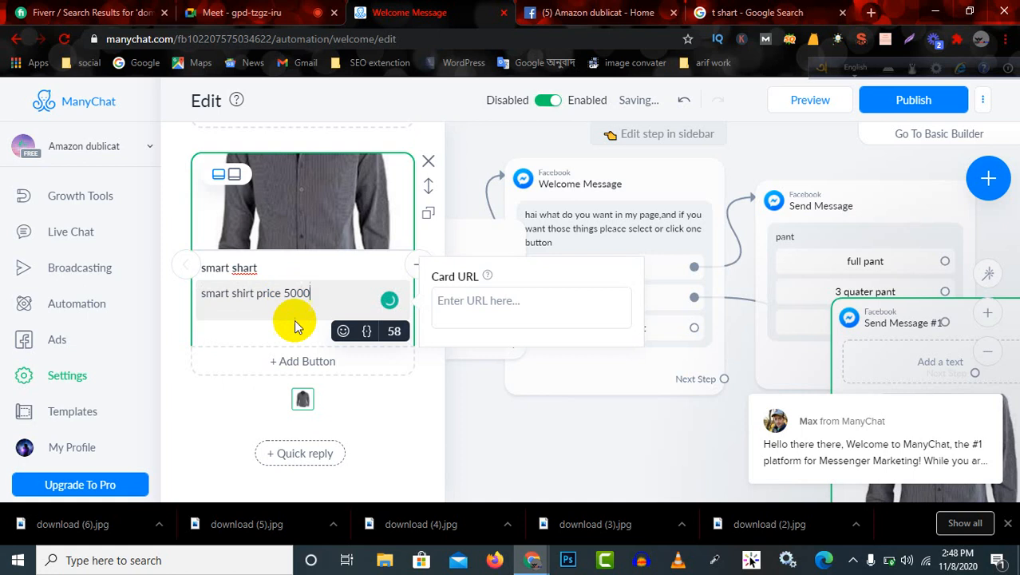
Switch the card's image to the taller square format so the whole shirt is displayed.
scroll(302, 275, "up", 3)
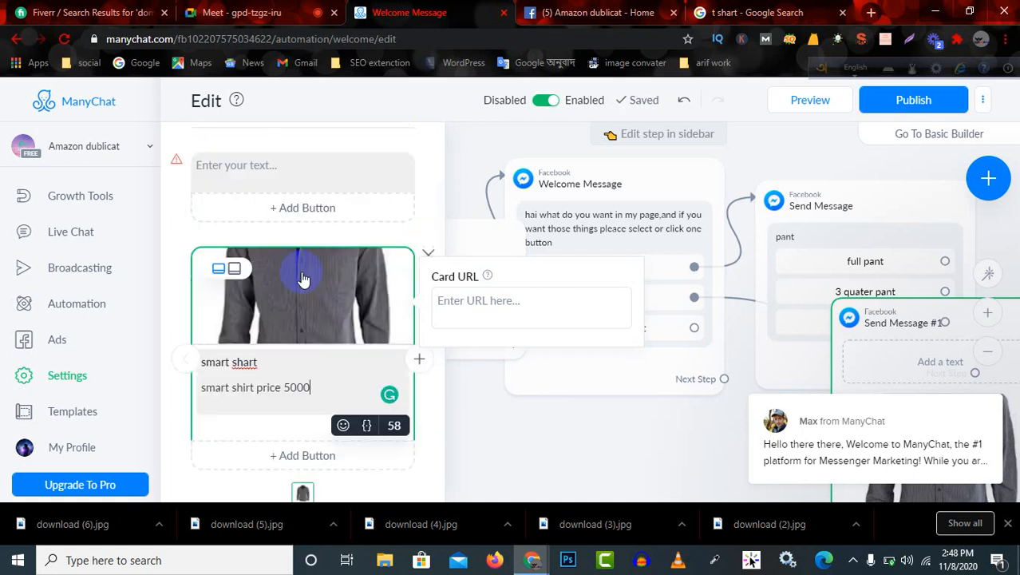
scroll(270, 440, "down", 2)
scroll(270, 431, "down", 1)
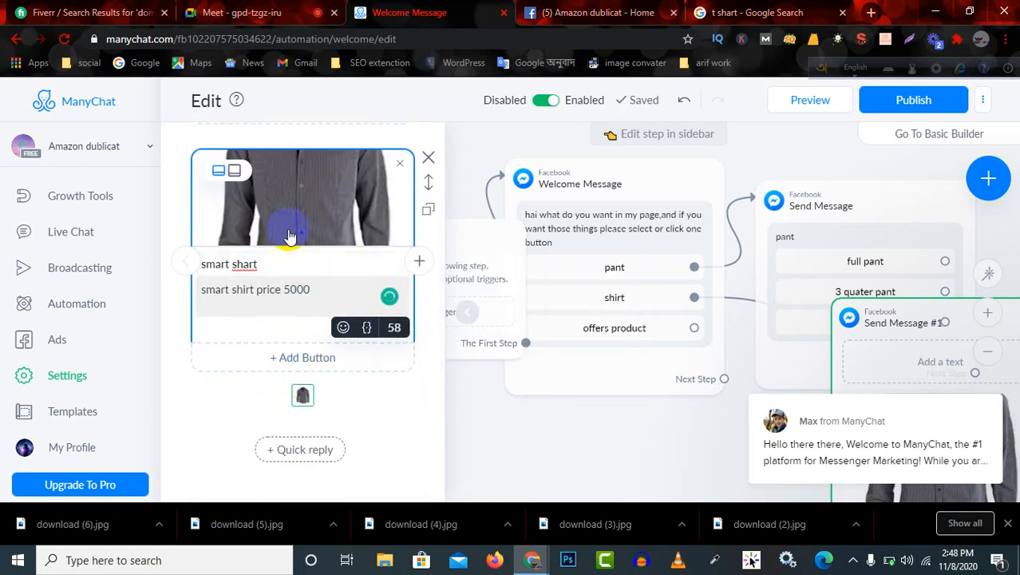
left_click(220, 174)
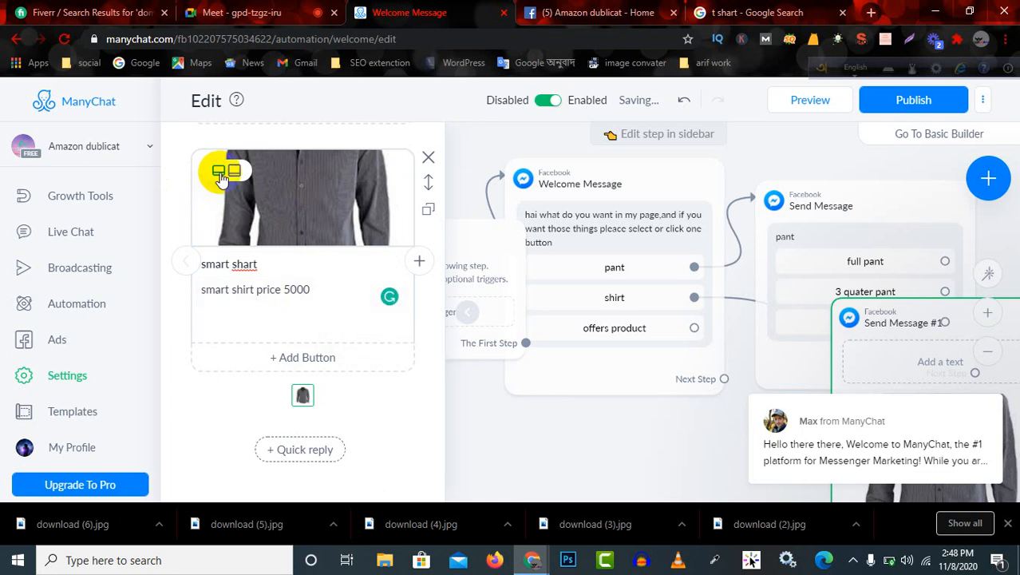
left_click(233, 176)
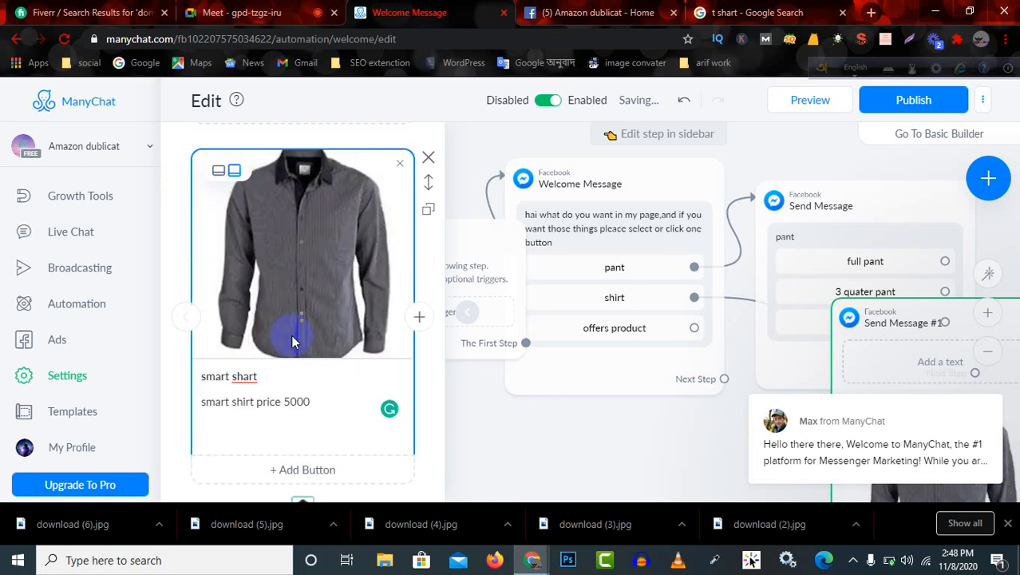
Add two empty cards after the shirt card, and return to the shirt card.
scroll(367, 414, "down", 2)
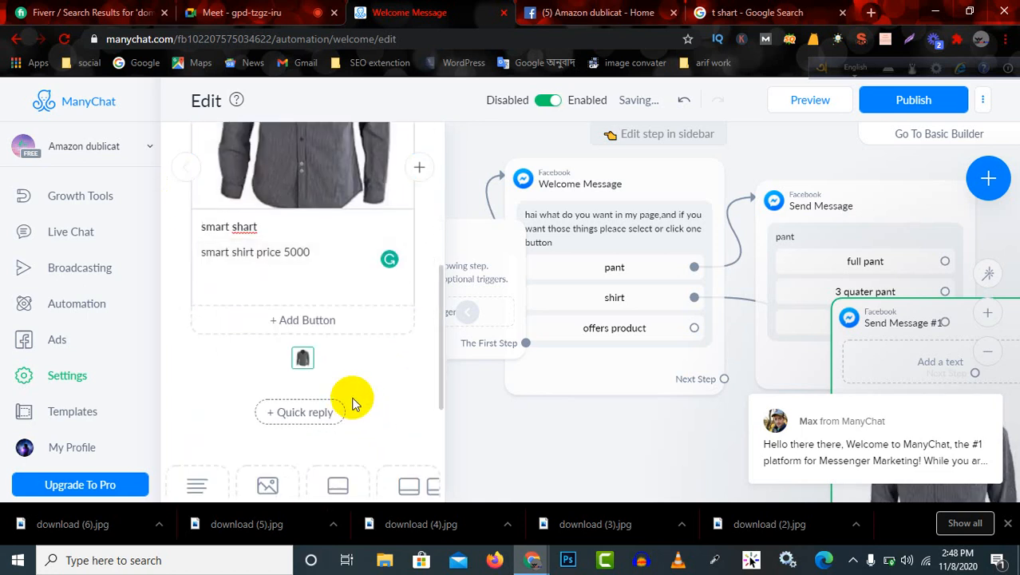
left_click(421, 168)
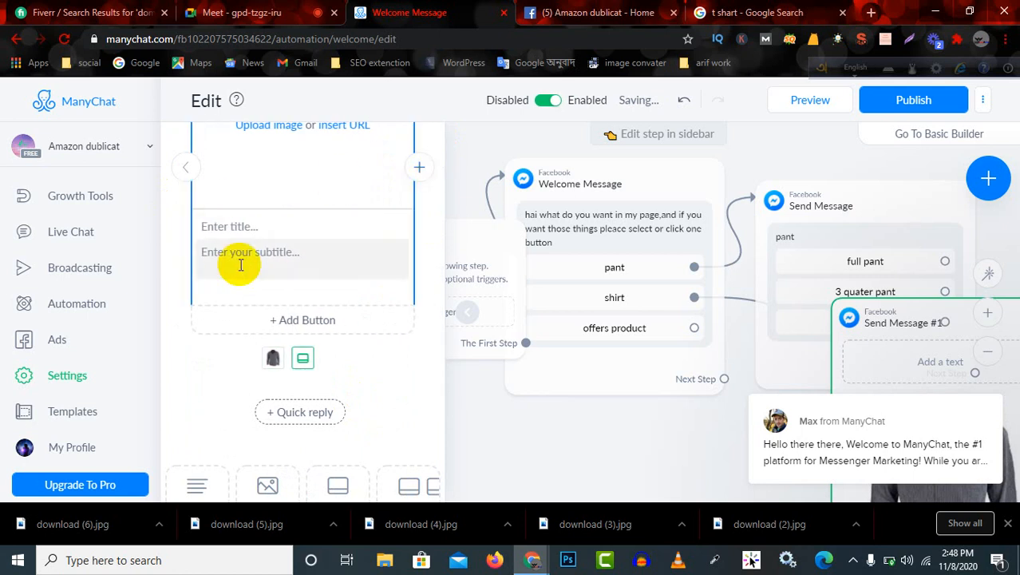
scroll(243, 262, "up", 1)
left_click(421, 243)
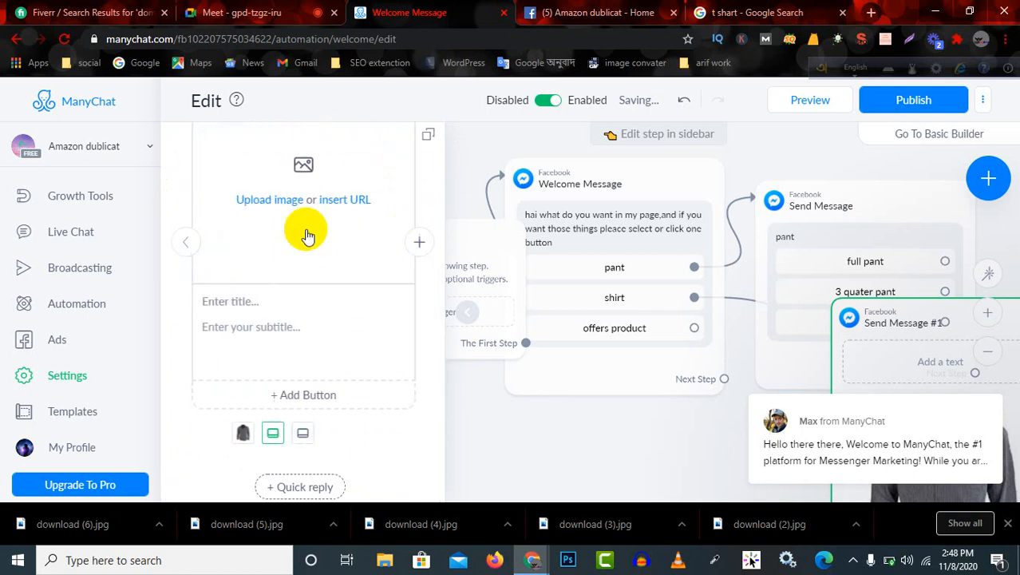
left_click(189, 243)
left_click(187, 242)
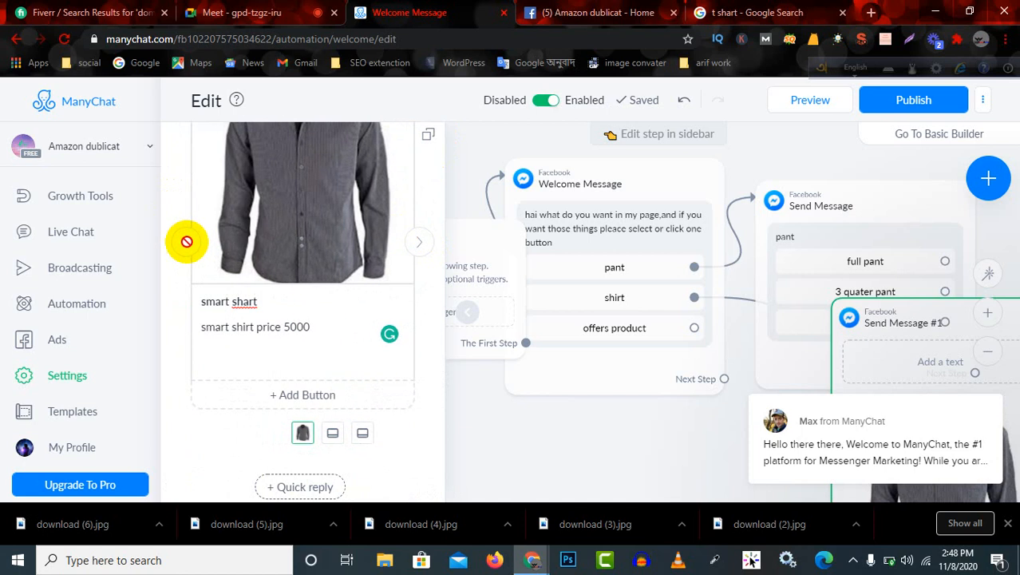
Try to publish the welcome message flow.
scroll(311, 224, "up", 4)
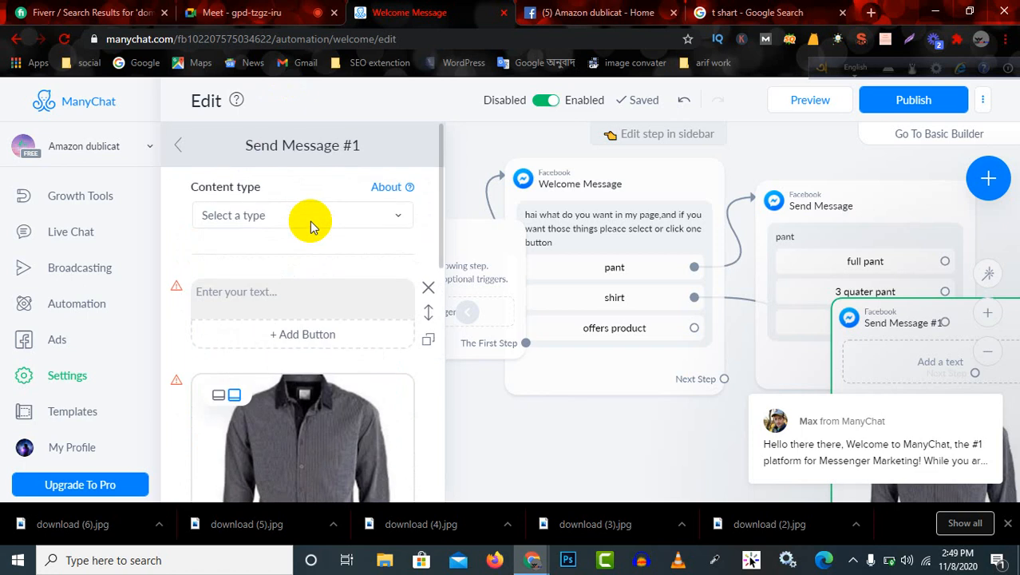
scroll(301, 385, "down", 5)
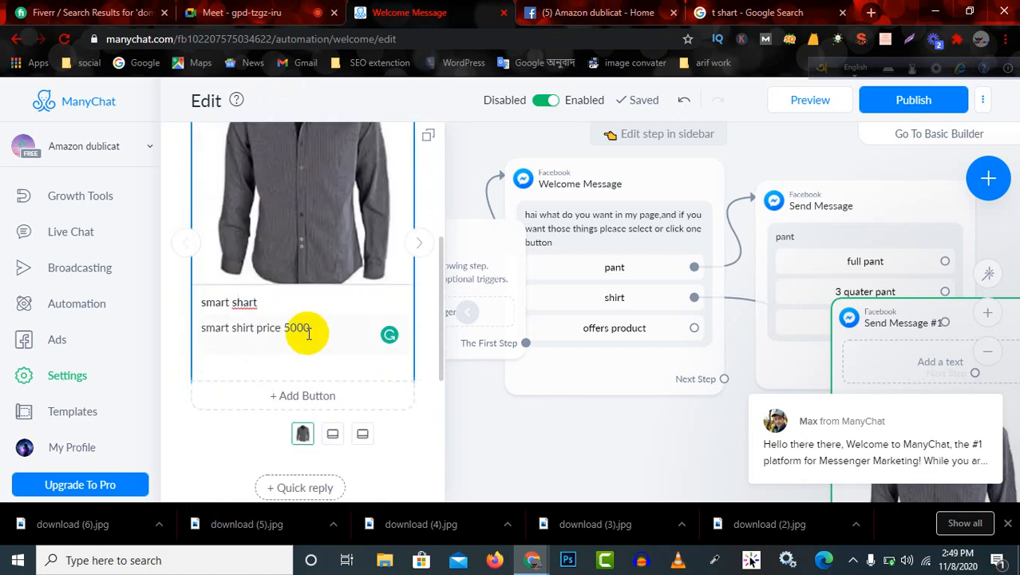
left_click(885, 100)
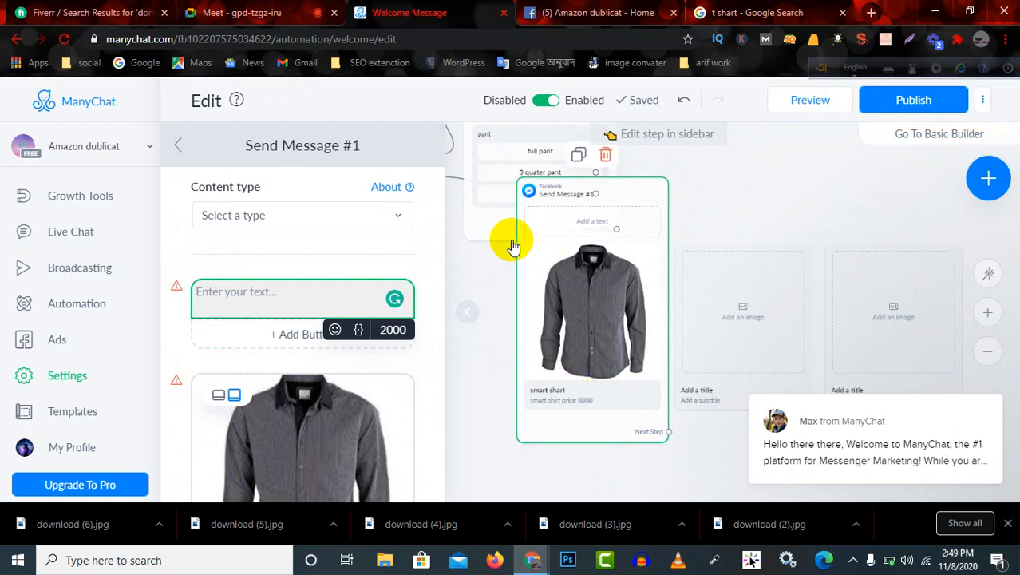
Fill the empty text block above the shirt card with "action".
left_click(267, 305)
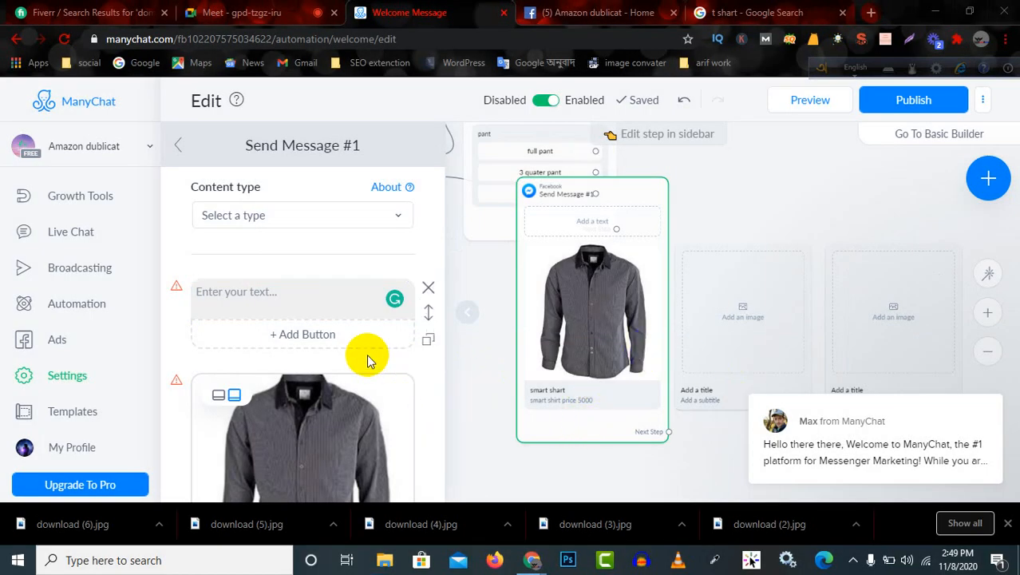
left_click(295, 292)
left_click(295, 292)
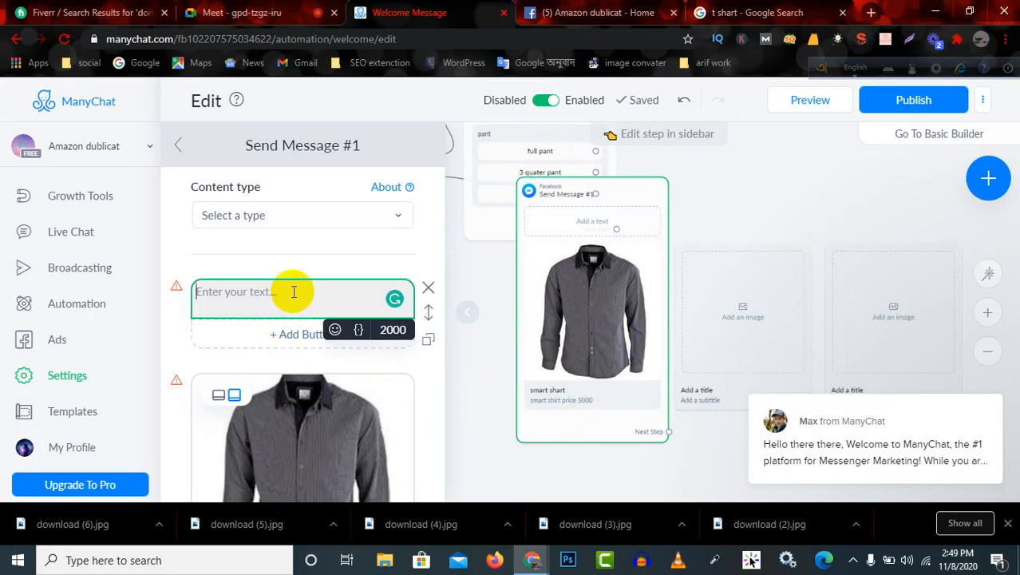
type("a")
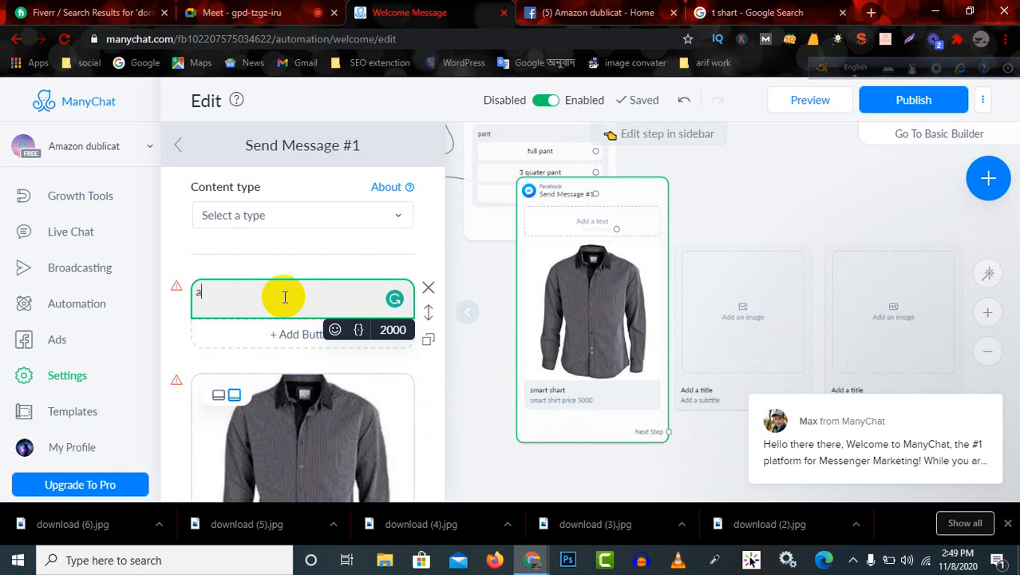
type("ction")
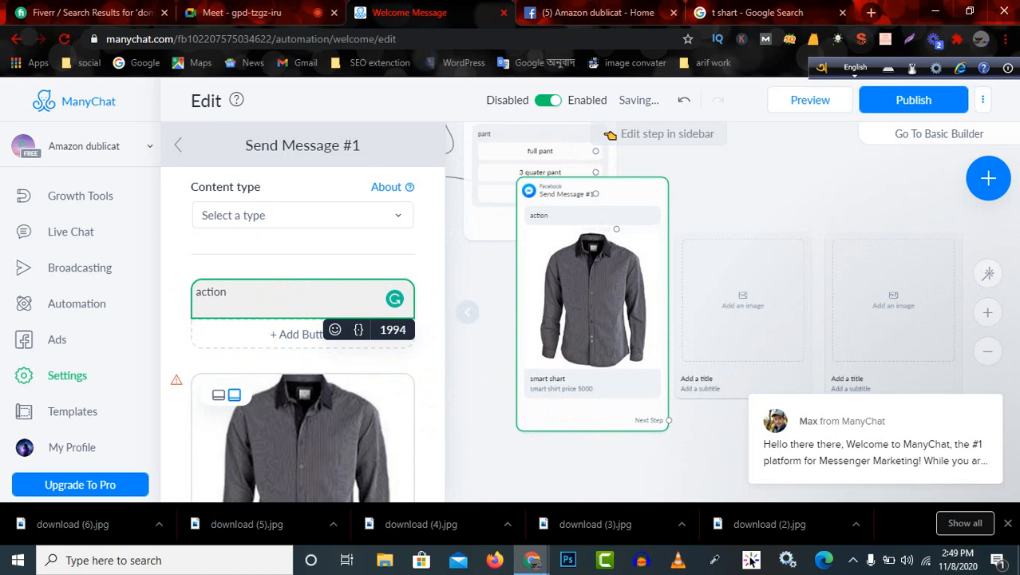
Try publishing the flow again, and remove one of the empty cards from the Send Message #1 step.
left_click(902, 106)
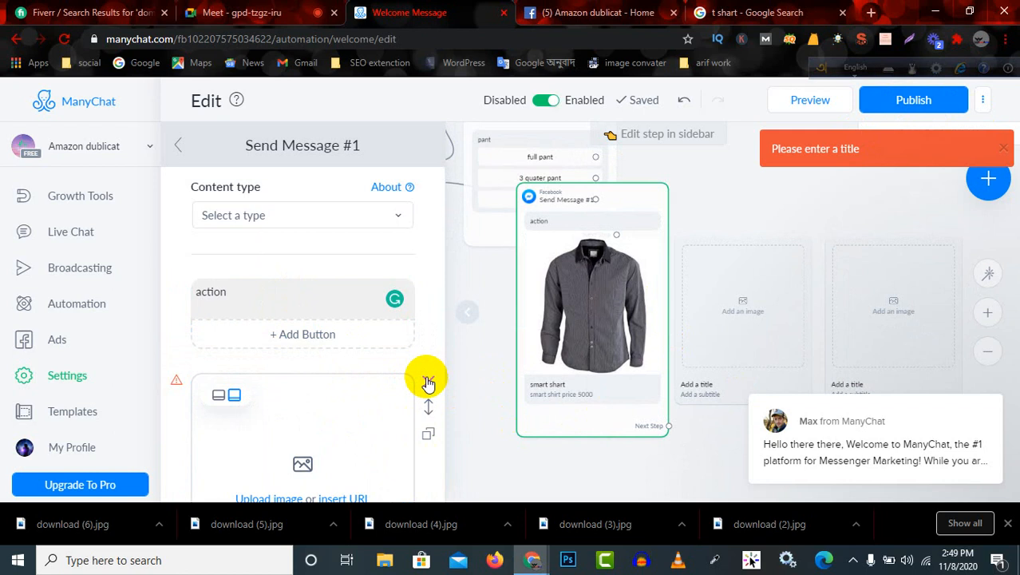
scroll(297, 432, "down", 4)
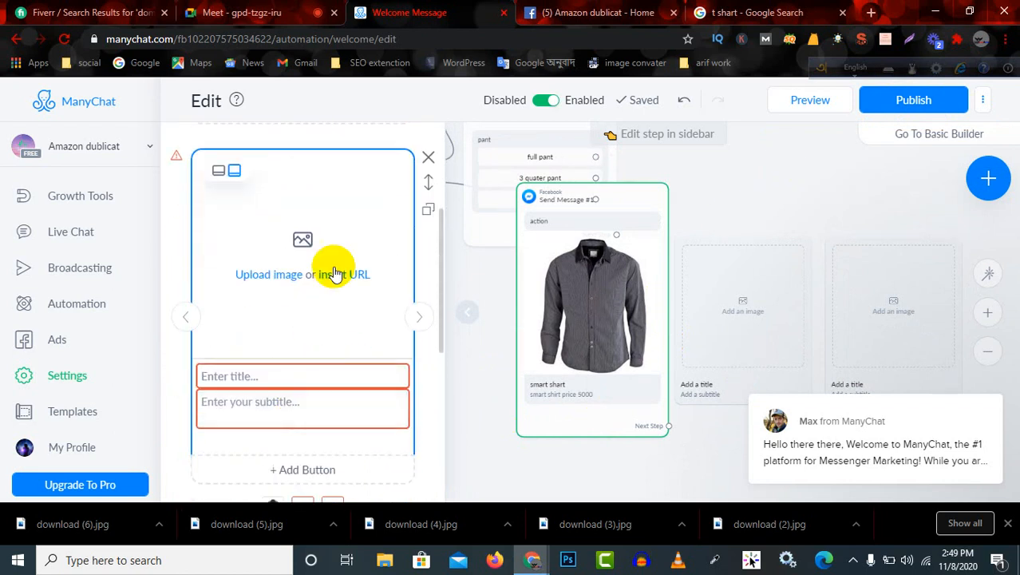
scroll(359, 255, "up", 1)
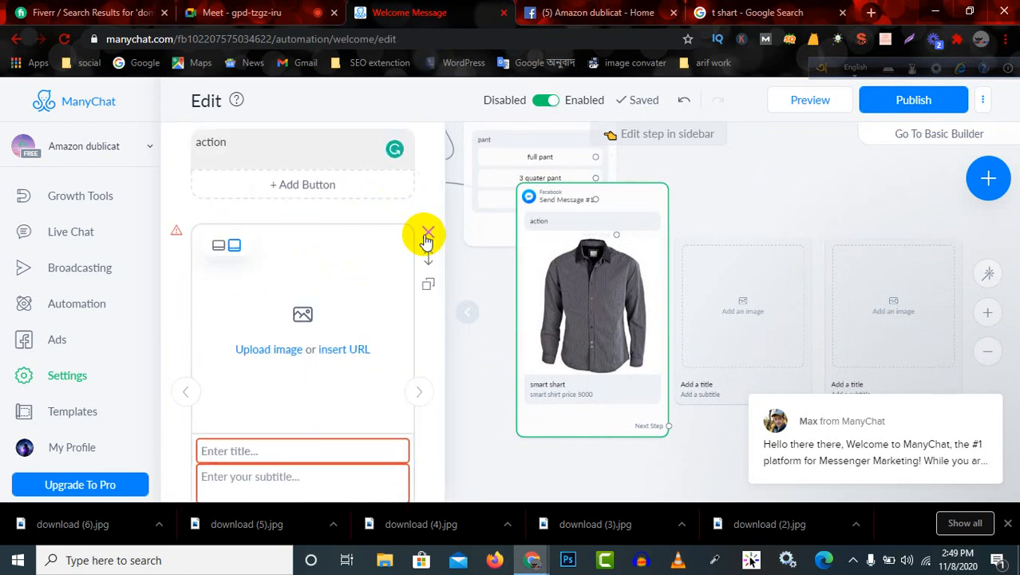
left_click(427, 237)
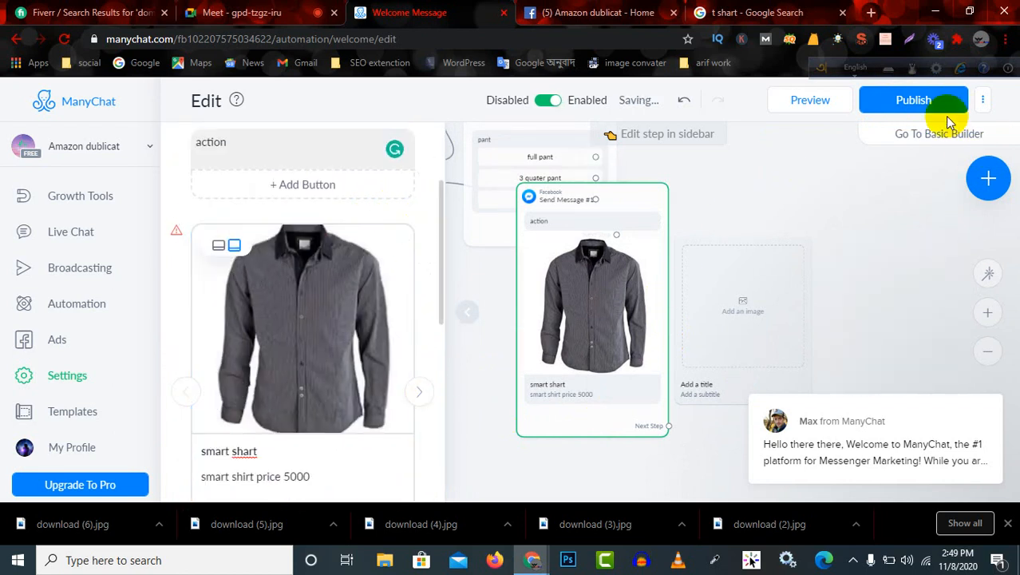
Try publishing the flow, delete the remaining empty card after the shirt card, and try publishing again.
left_click(917, 104)
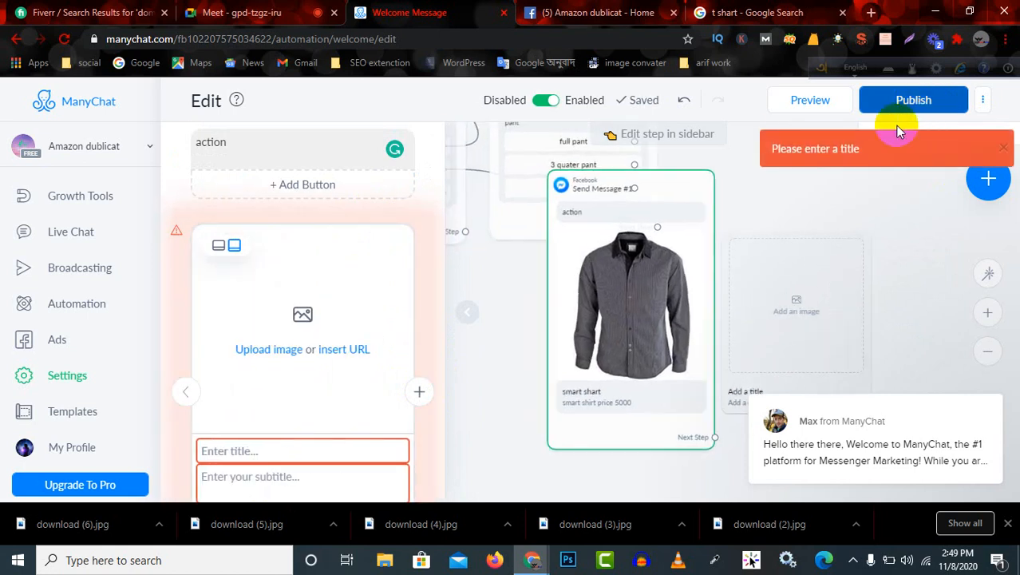
left_click(427, 233)
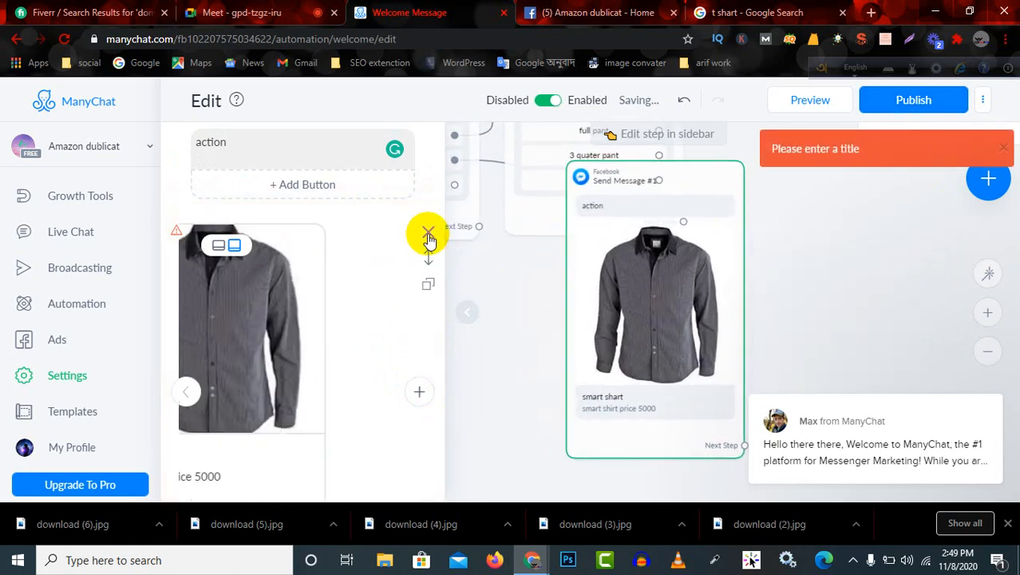
left_click(902, 104)
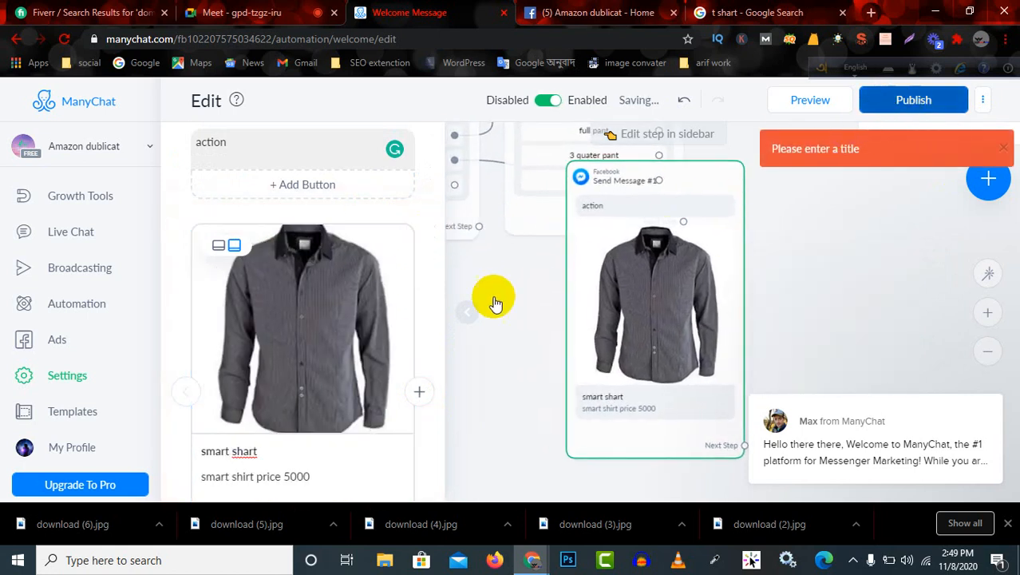
Link the "offers product" button of the Welcome Message to a new Send message step and open that step.
scroll(295, 280, "up", 1)
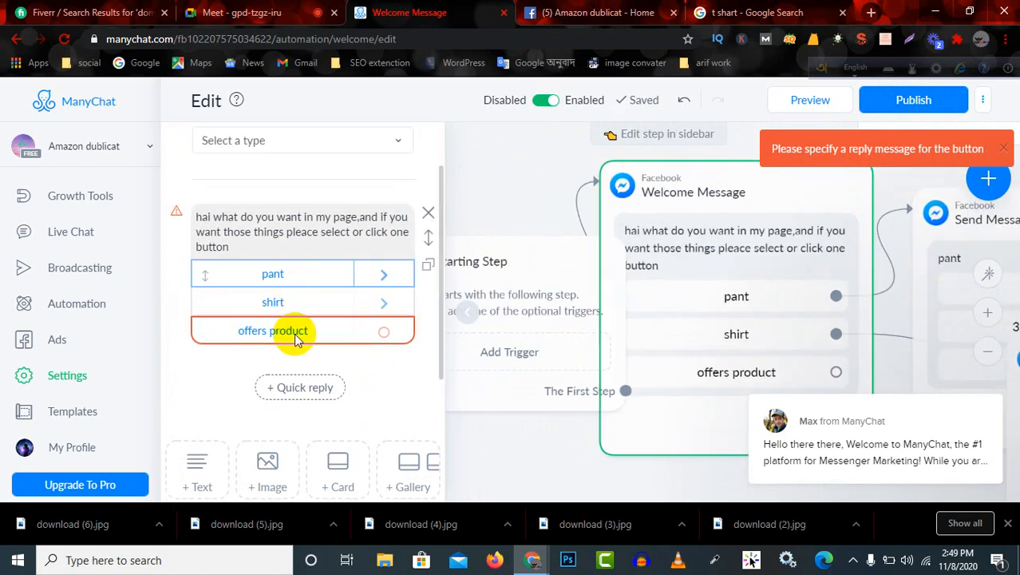
left_click(384, 338)
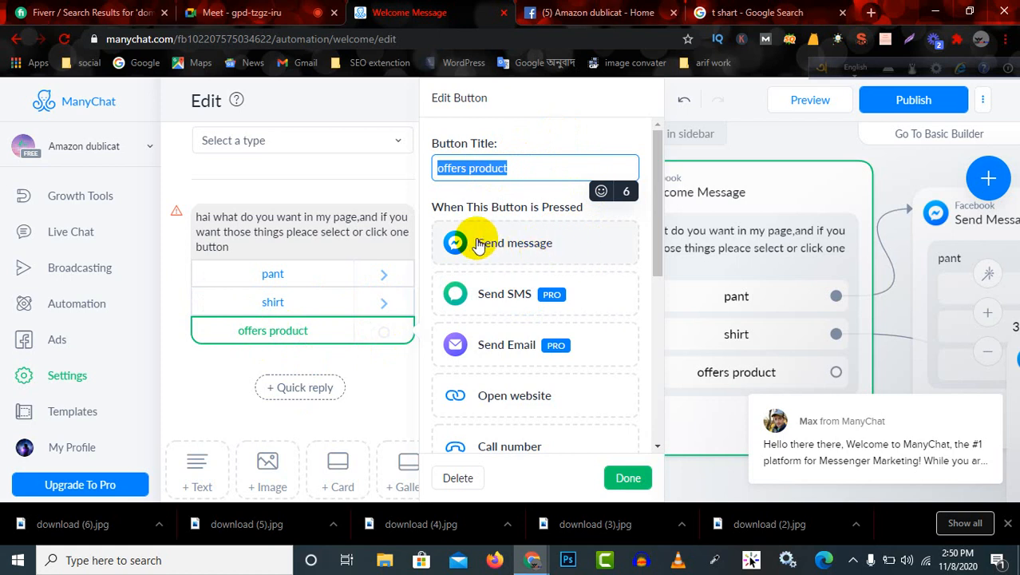
left_click(529, 246)
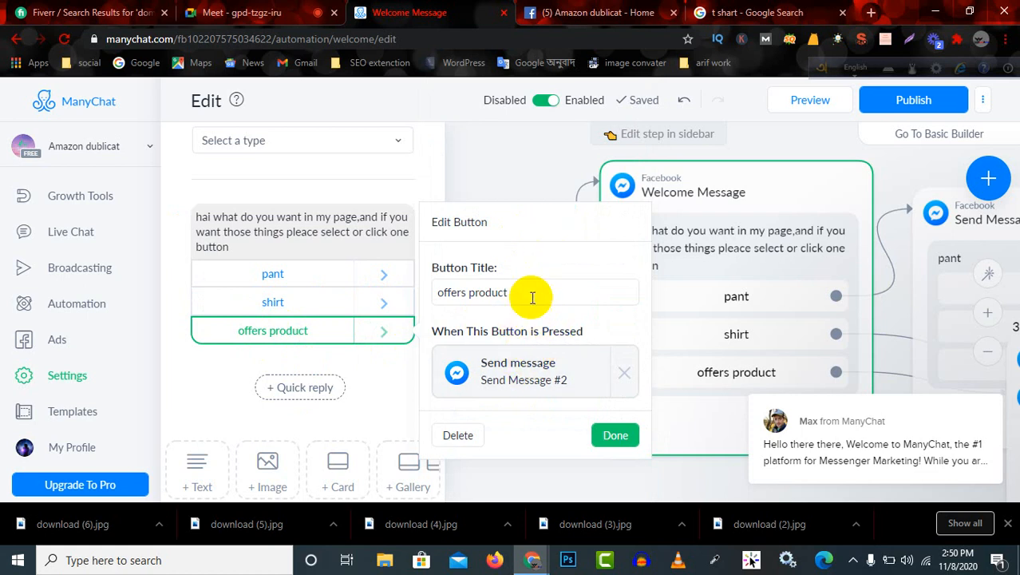
left_click(540, 366)
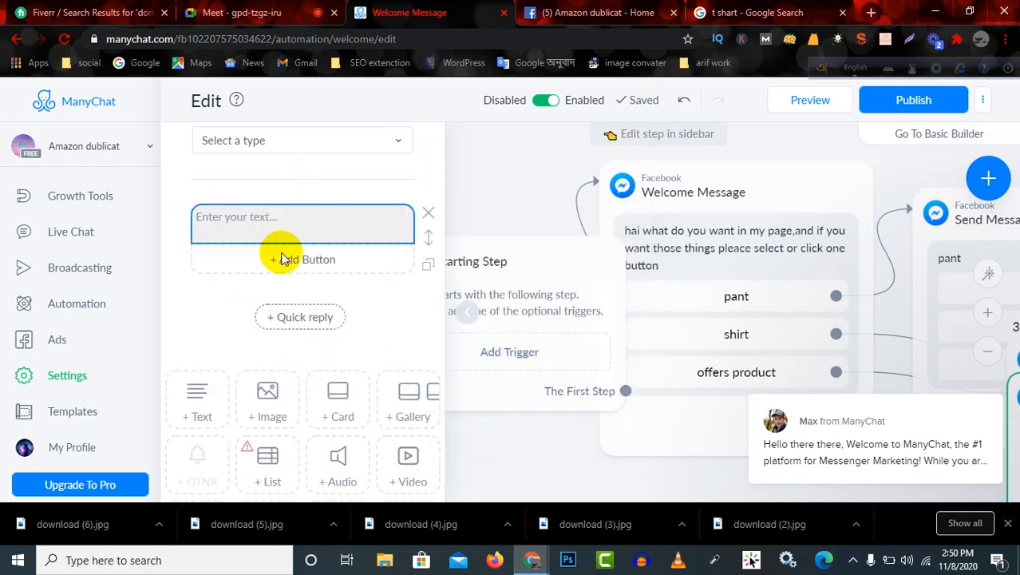
Fill the offers message's text block with "offer finished you can buy other in our website".
left_click(305, 229)
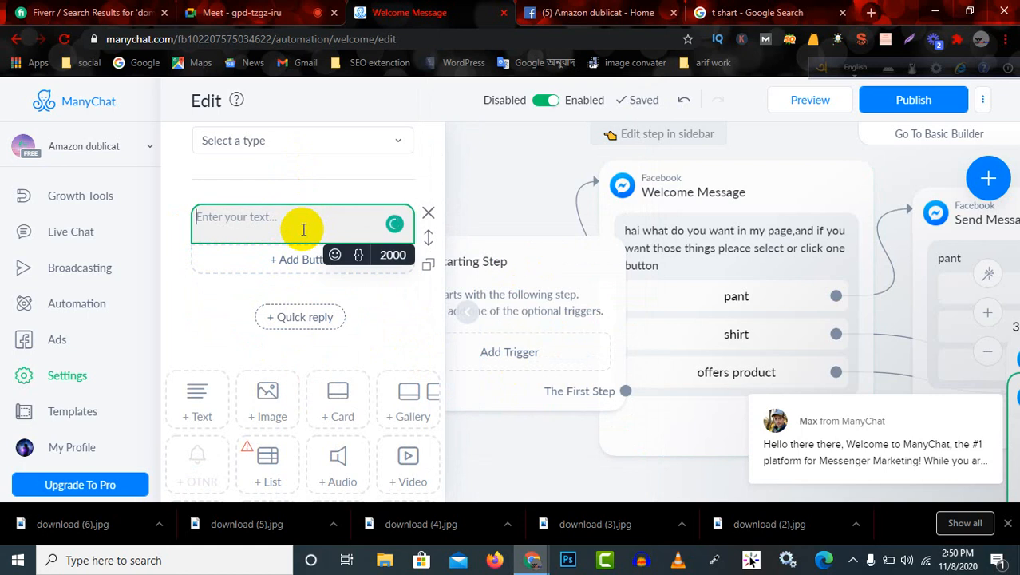
type("offer finished you can")
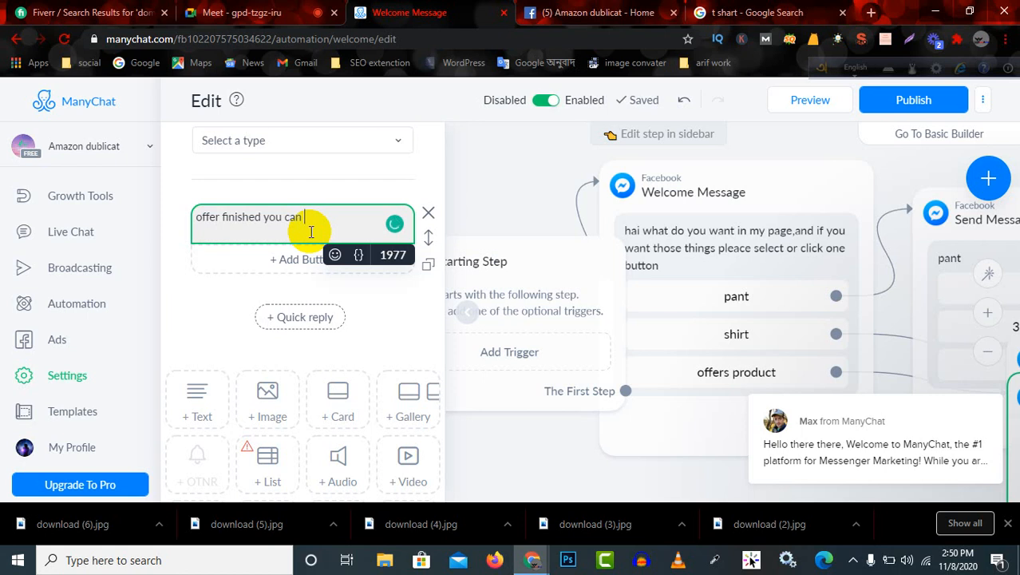
type("uy other in our website")
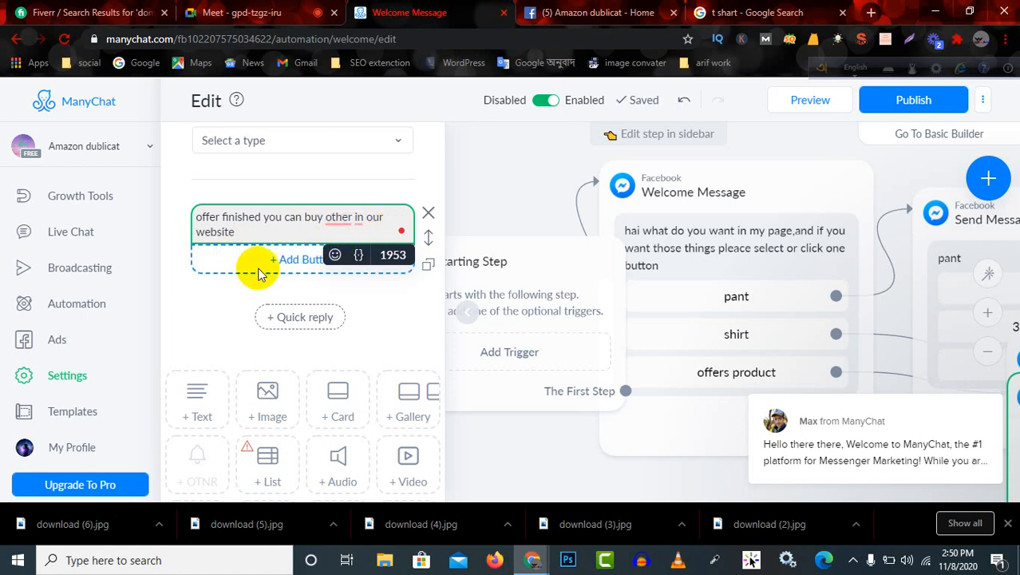
left_click(228, 286)
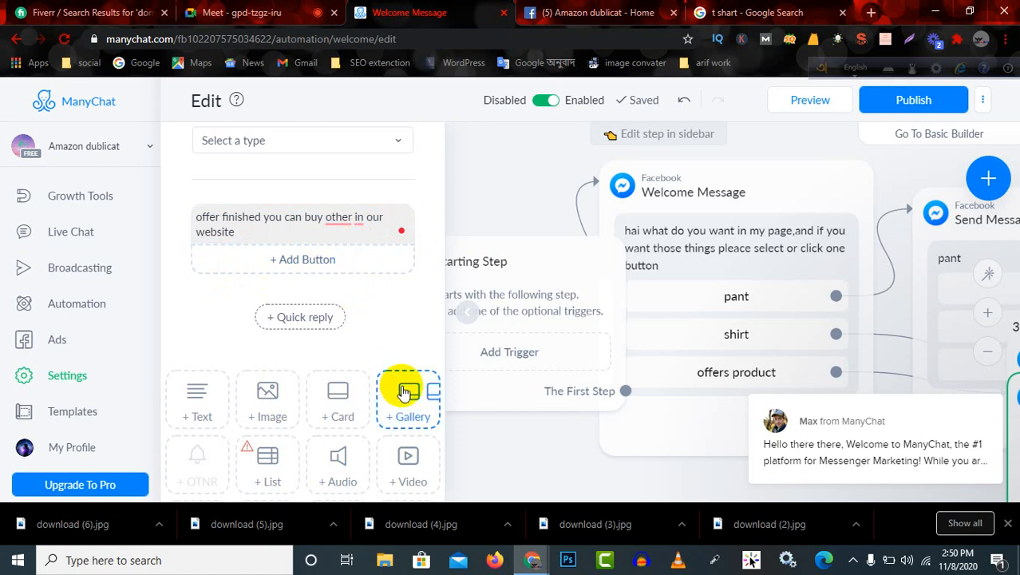
Try to publish the flow with the offers reply in place.
scroll(401, 392, "down", 3)
scroll(403, 417, "up", 5)
scroll(401, 415, "up", 1)
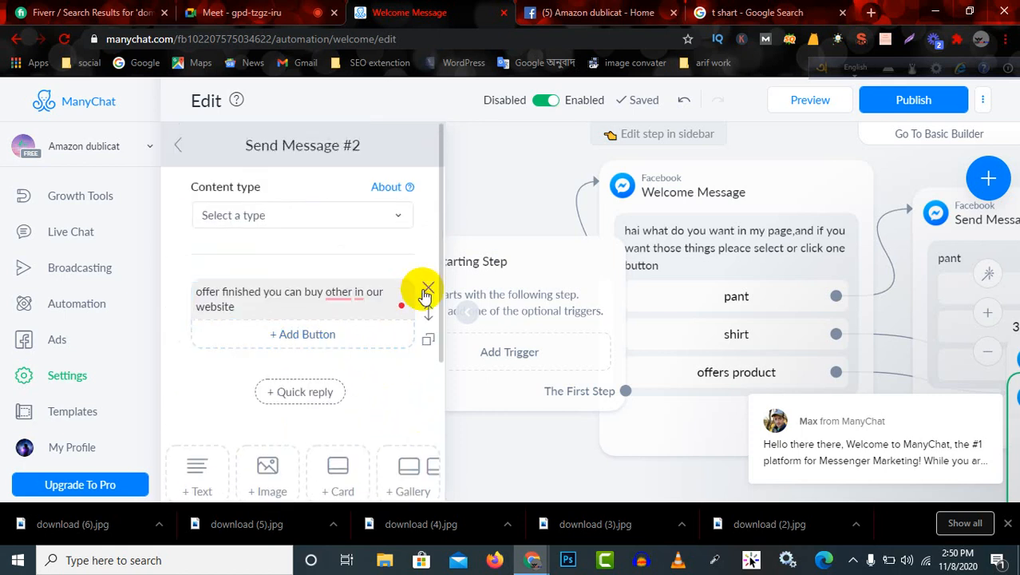
left_click(924, 101)
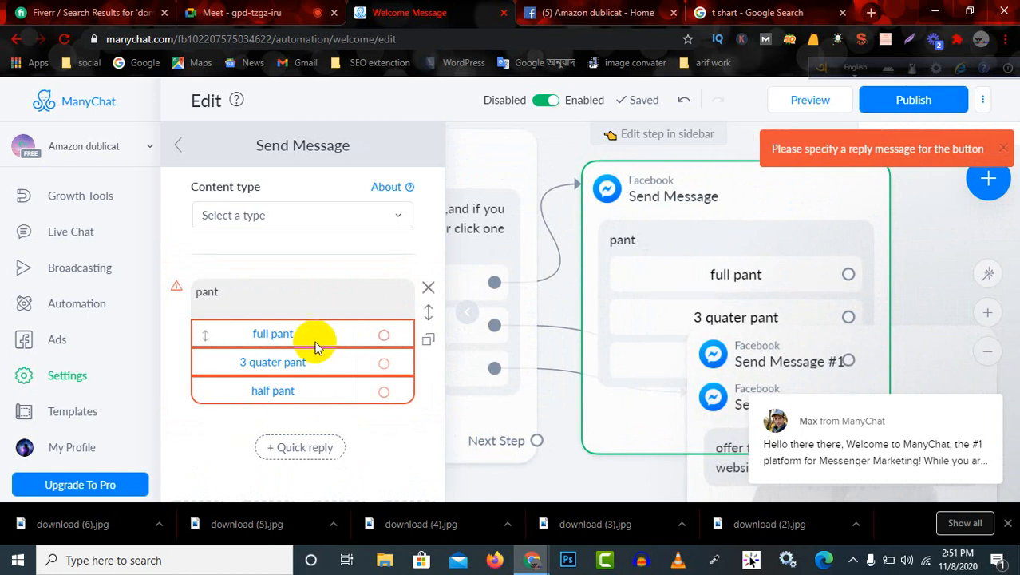
Link the "full pant" button in the pant message to a new Send message step and open that step.
left_click(383, 336)
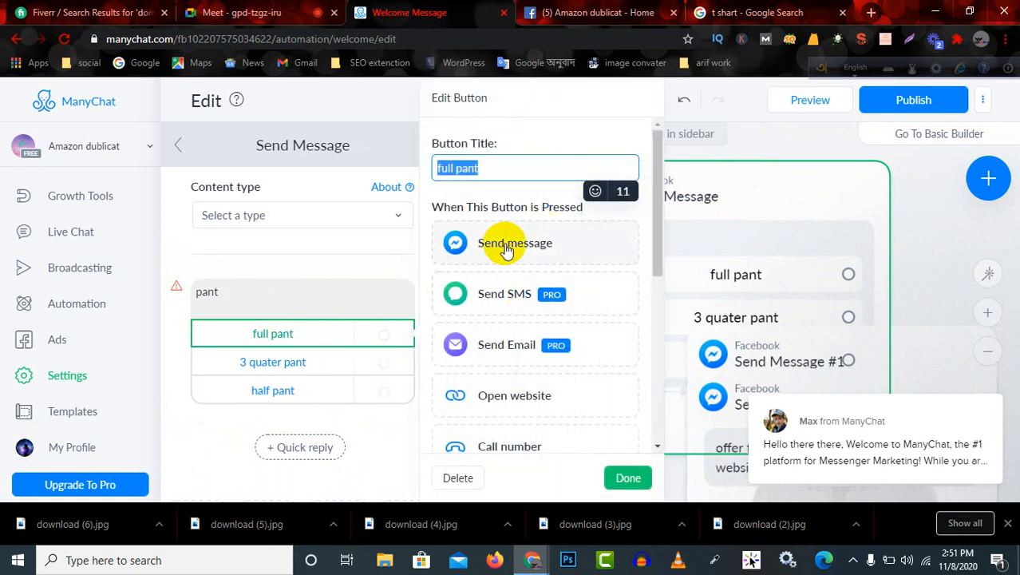
left_click(477, 243)
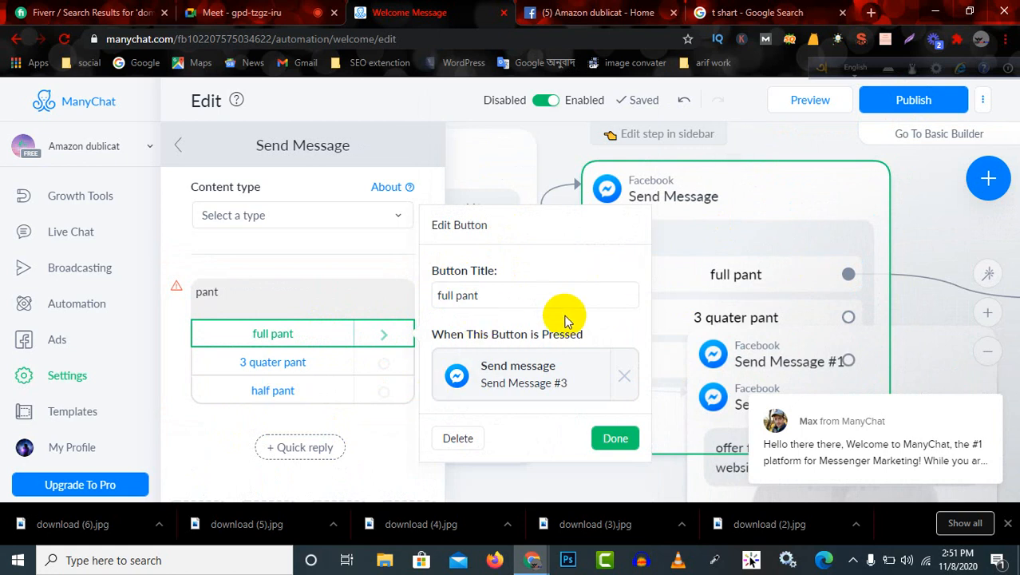
left_click(505, 380)
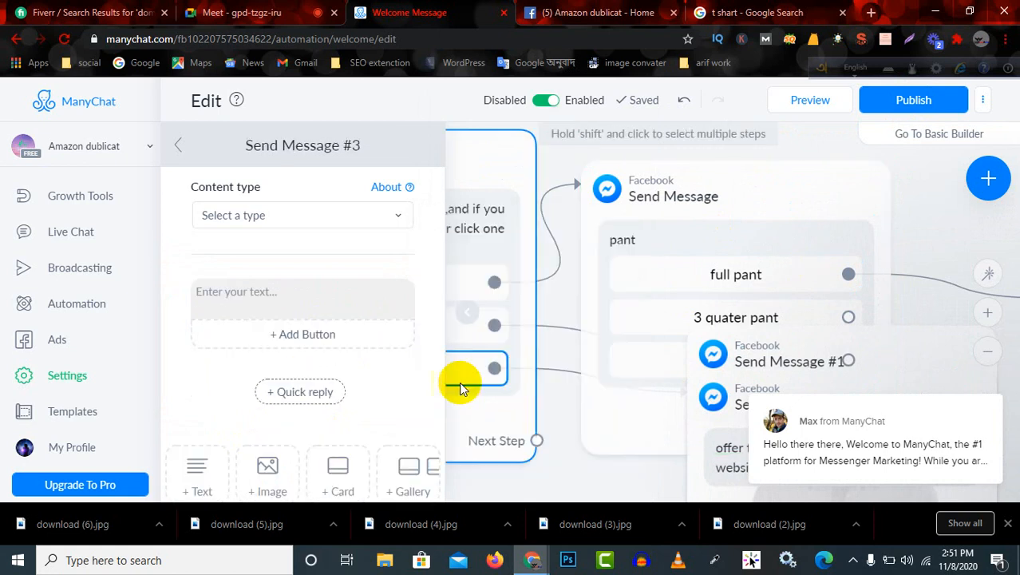
Add an image block to the full pant message and upload the khaki cargo pants picture from Downloads.
scroll(334, 424, "down", 1)
scroll(333, 425, "down", 1)
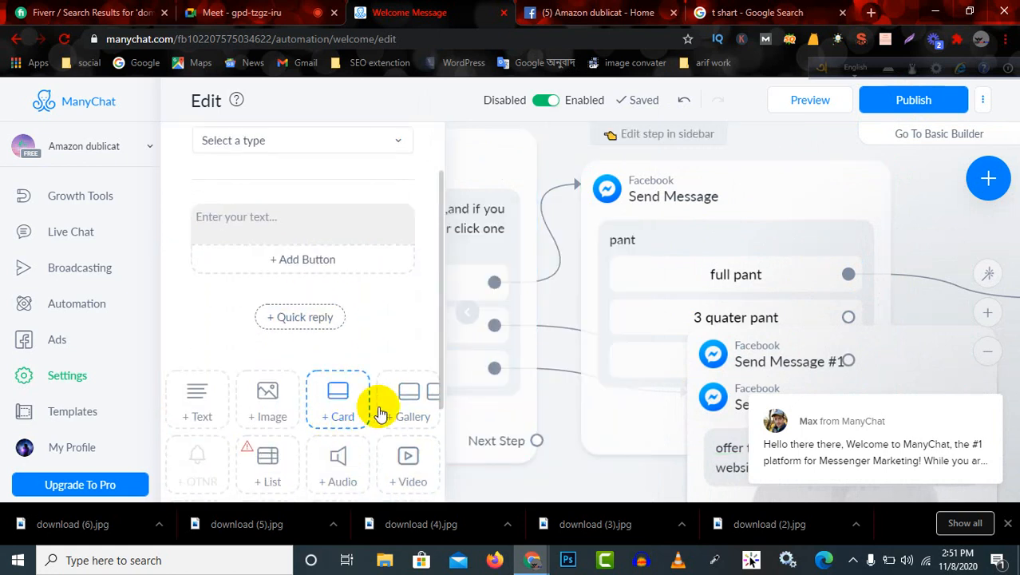
left_click(271, 413)
left_click(303, 354)
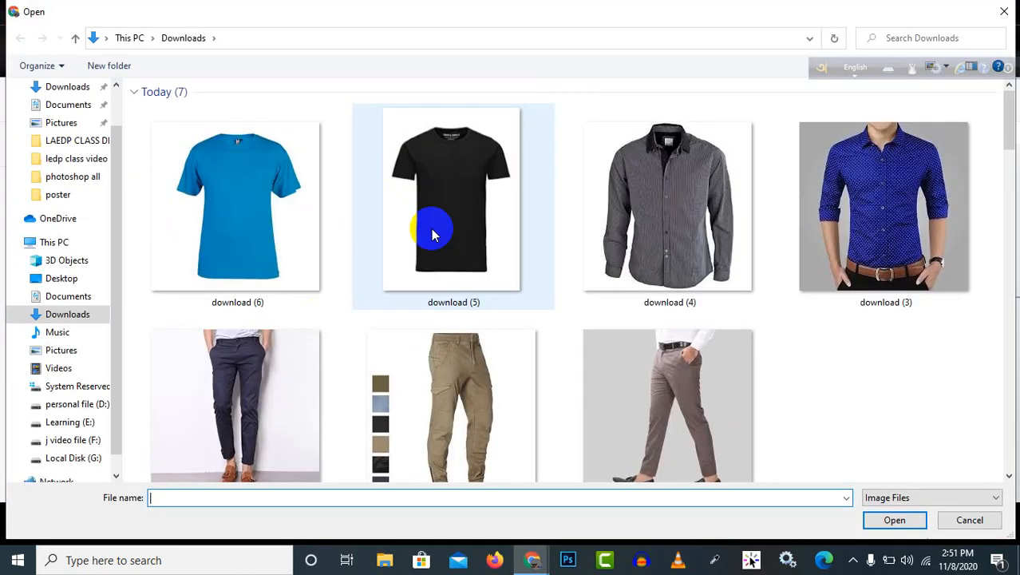
double_click(454, 415)
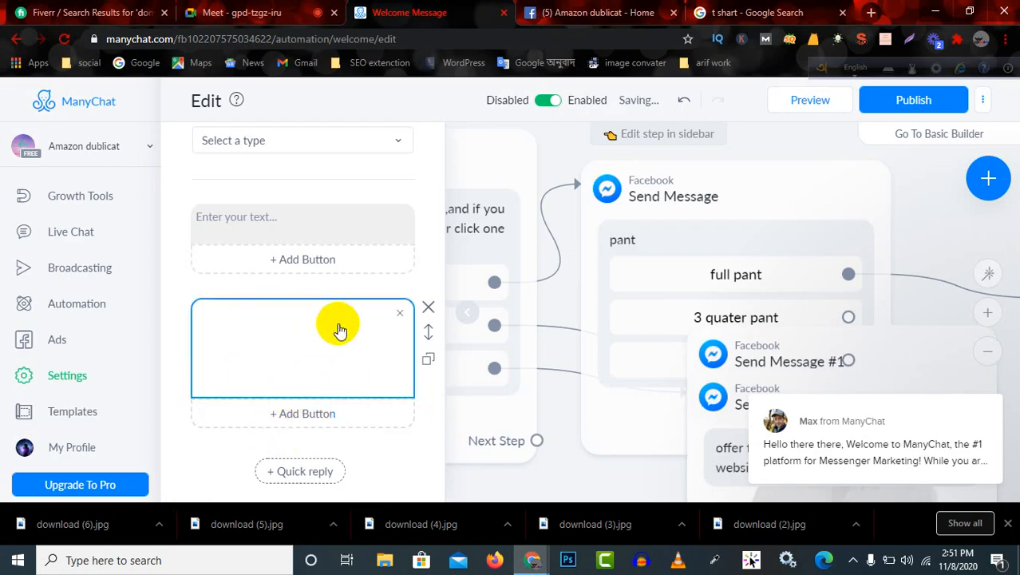
scroll(342, 353, "down", 3)
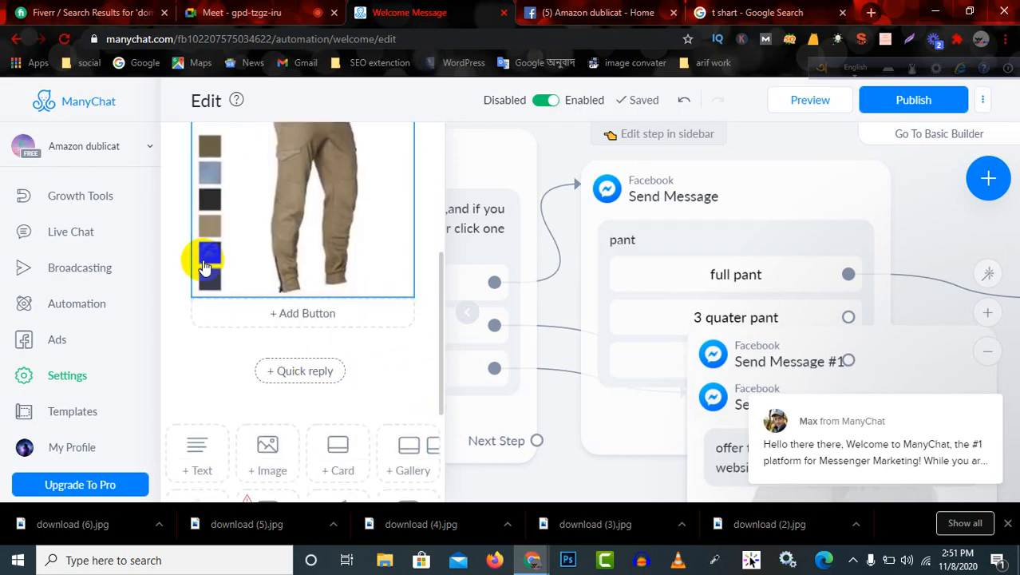
left_click(207, 183)
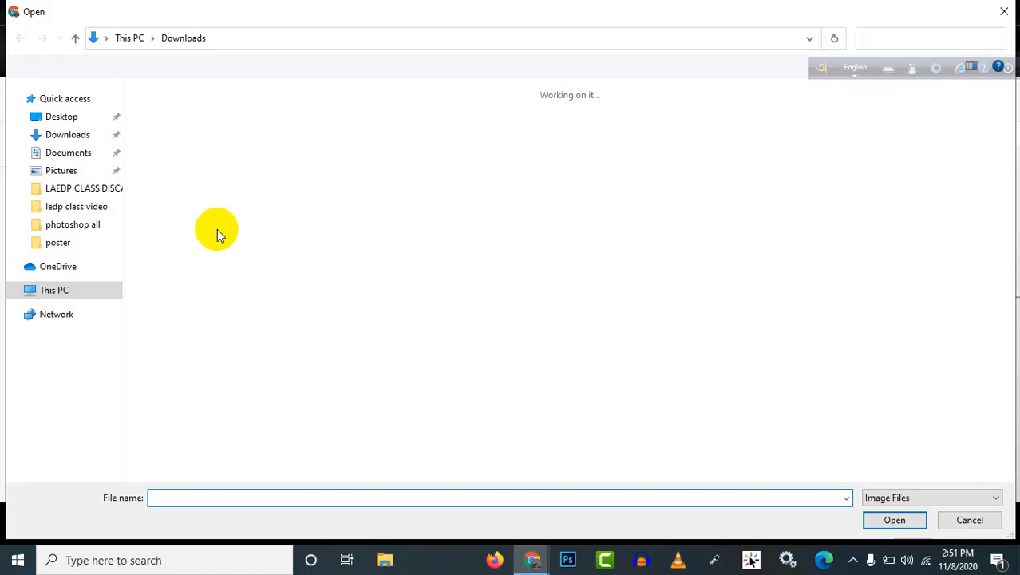
left_click(1004, 12)
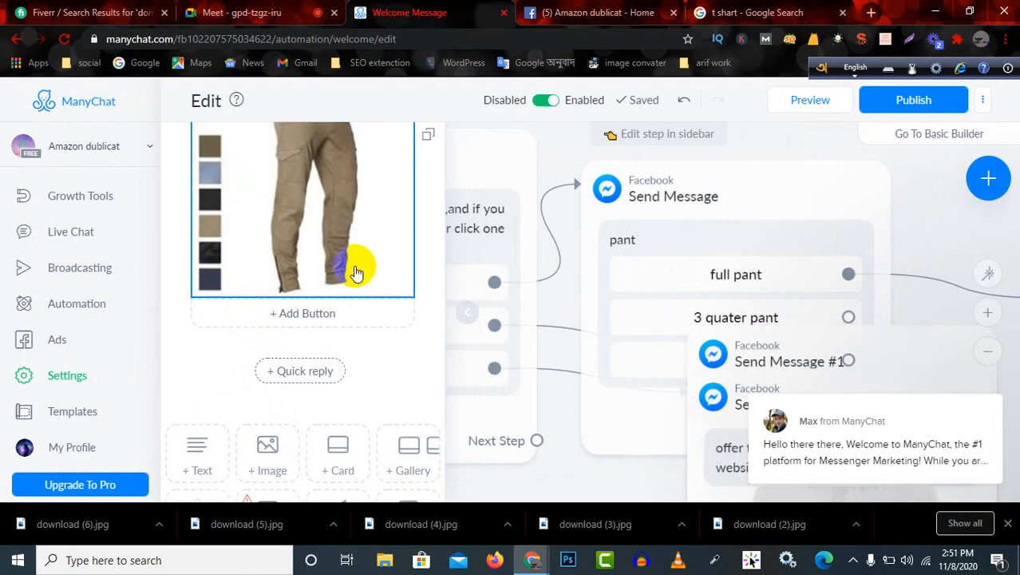
scroll(356, 273, "up", 1)
scroll(380, 320, "down", 1)
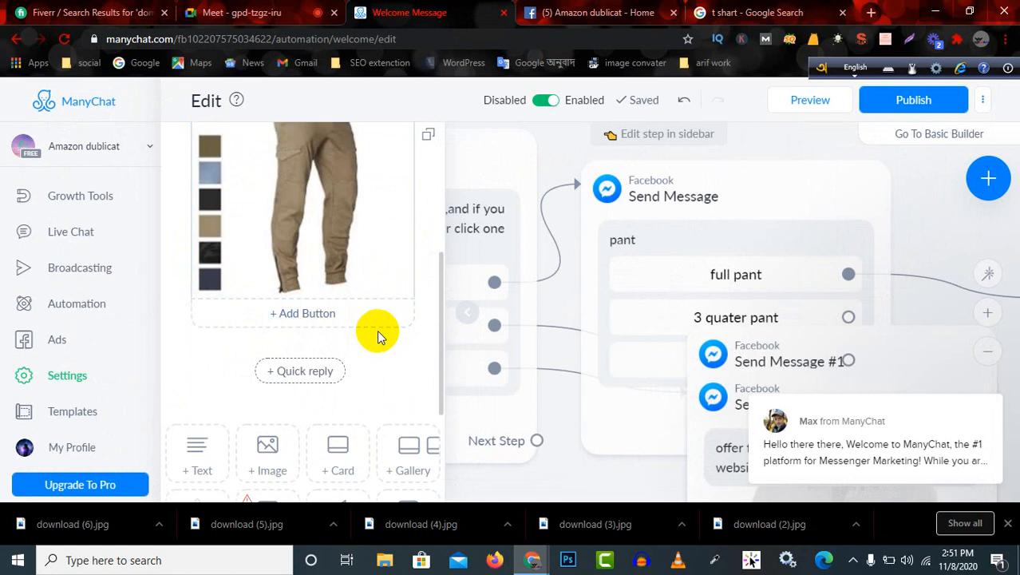
scroll(346, 352, "up", 1)
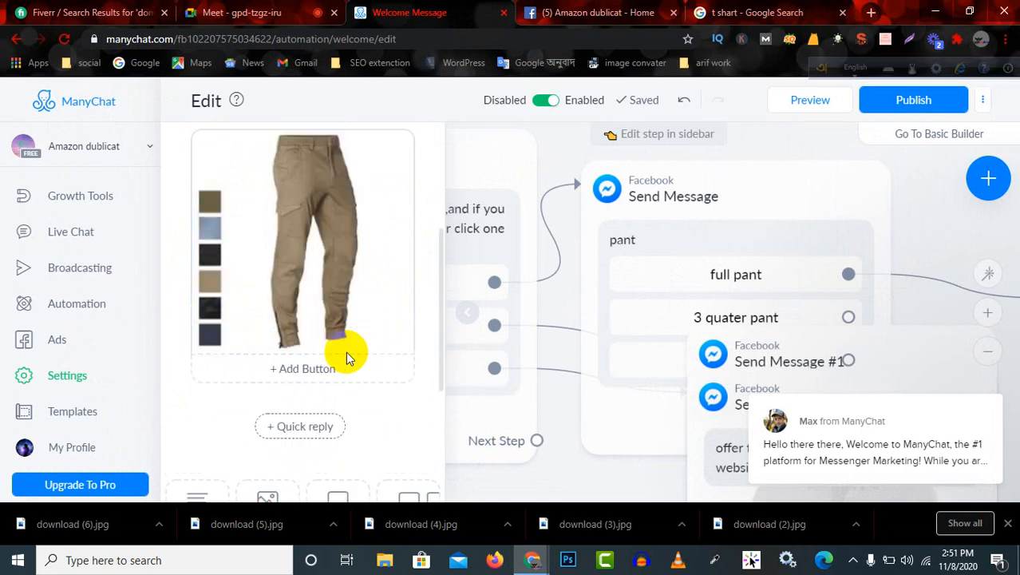
Fill the empty text block above the pants image with the placeholder text "ugyuyfuyfuyf".
scroll(345, 351, "up", 3)
left_click(329, 306)
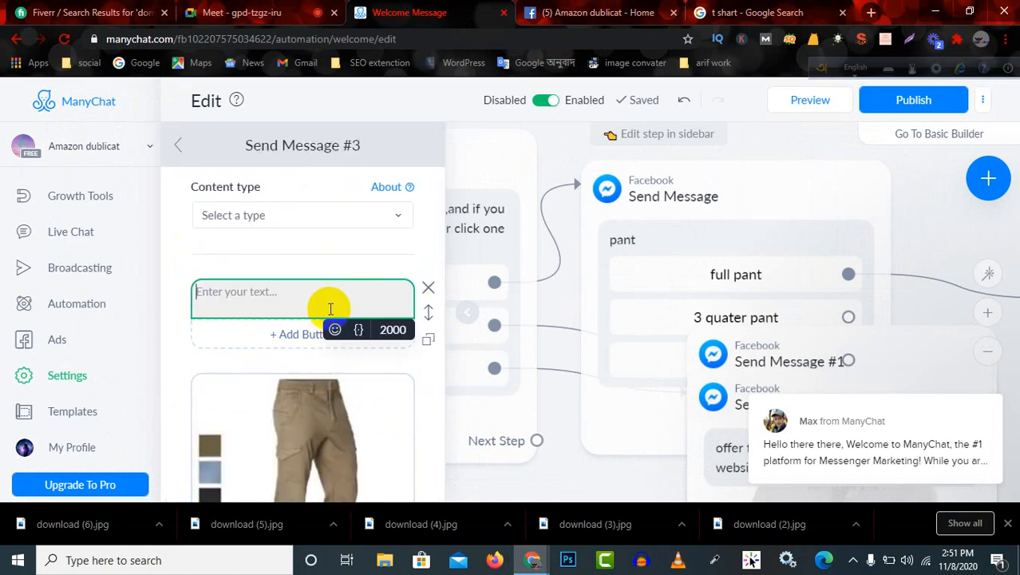
type("ugyuyfuyfuyf")
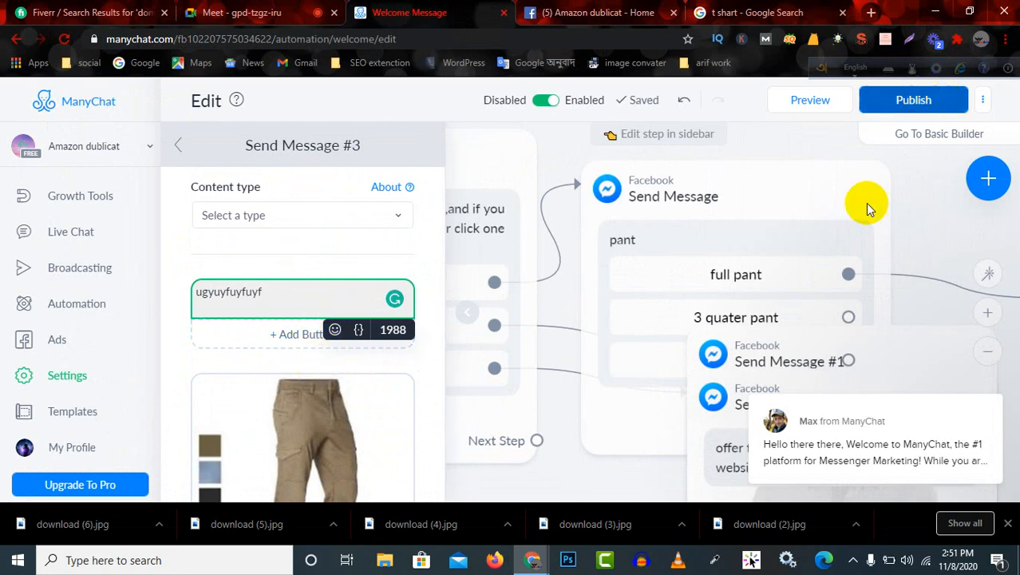
Link the "3 quater pant" button in the pant message to a new Send message step and open that step.
left_click(749, 351)
left_click(750, 319)
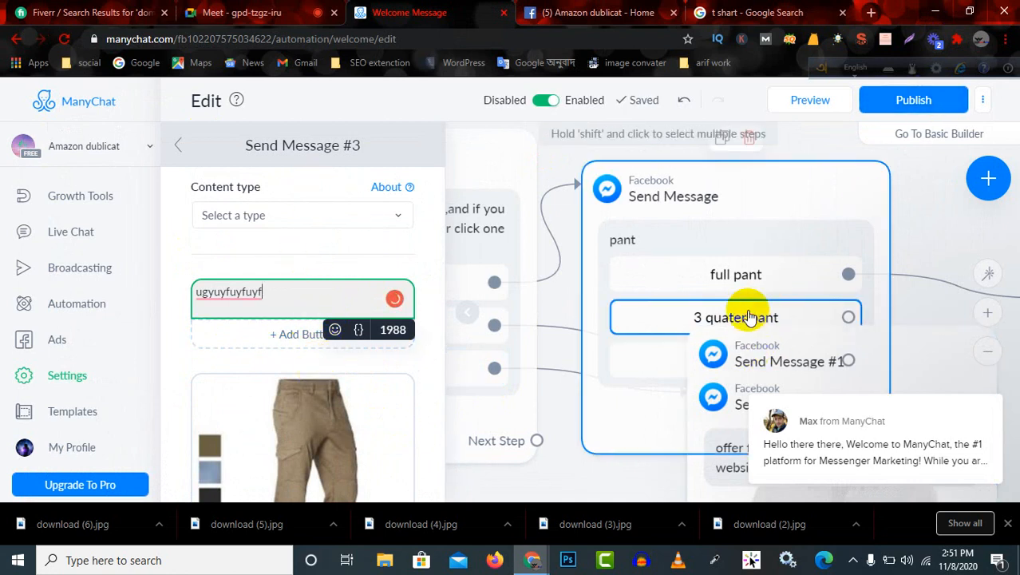
left_click(508, 243)
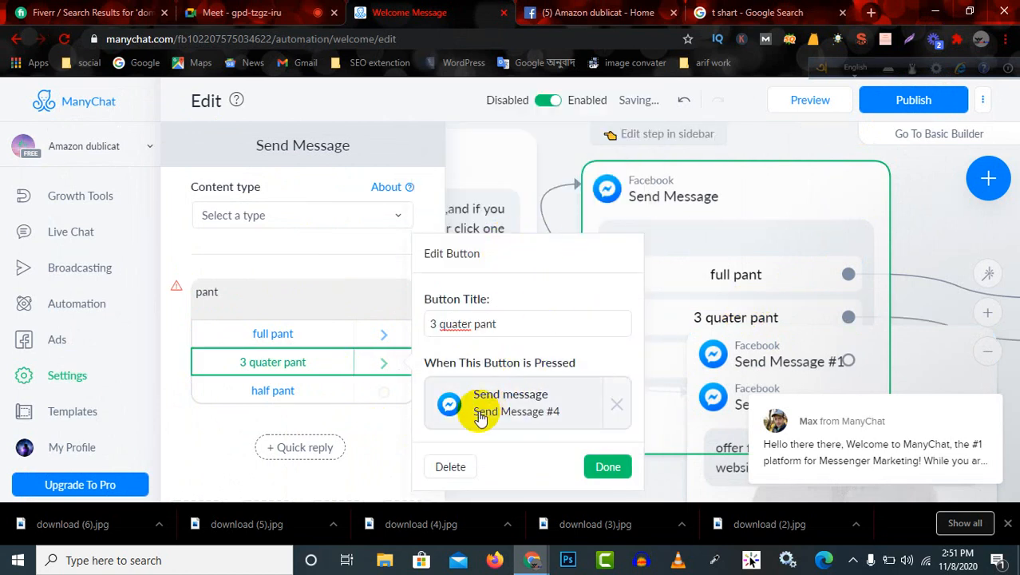
left_click(488, 411)
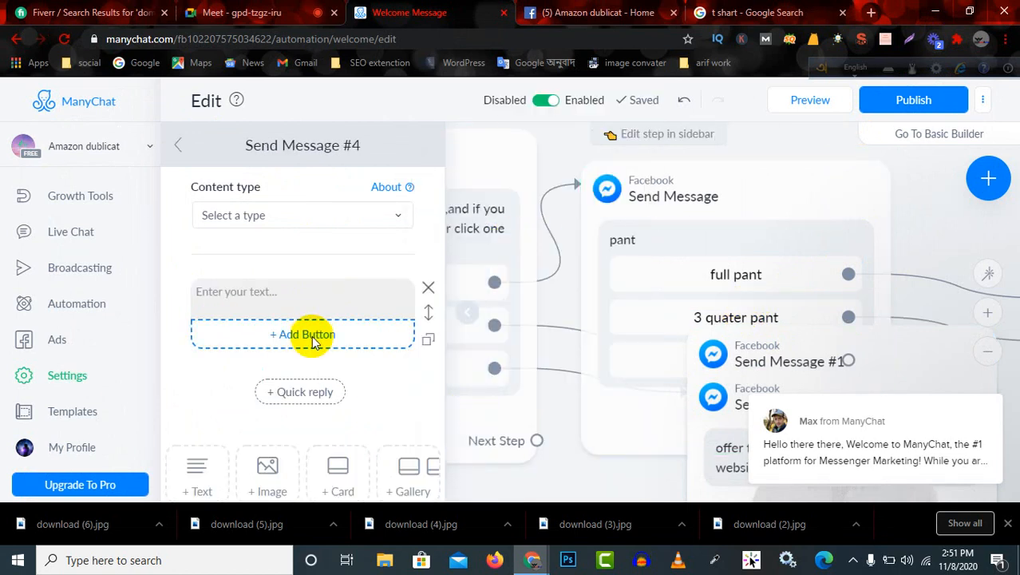
Add a card below the empty text block in the 3 quater pant message, with its image inserted by URL.
scroll(273, 466, "down", 2)
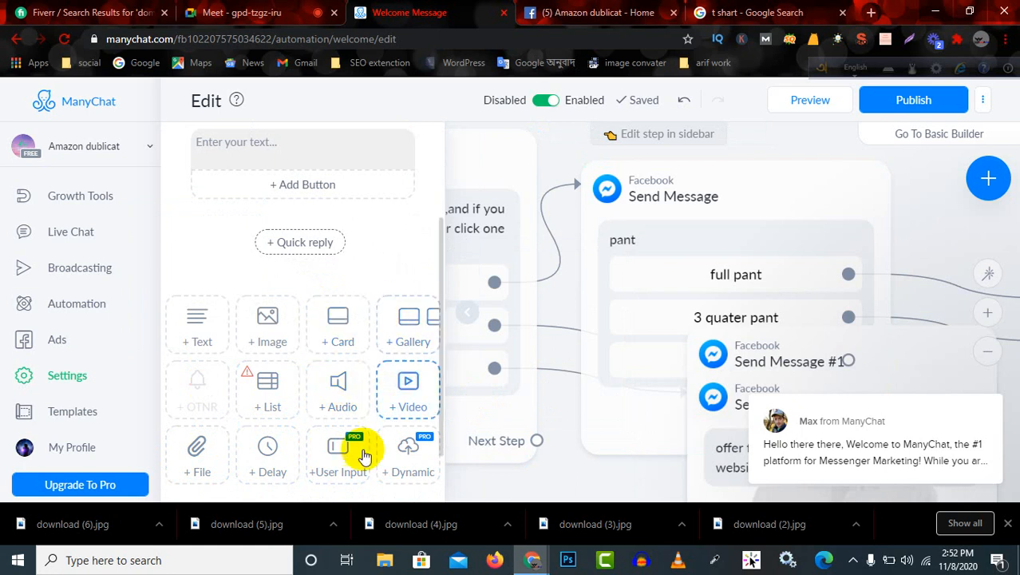
left_click(338, 322)
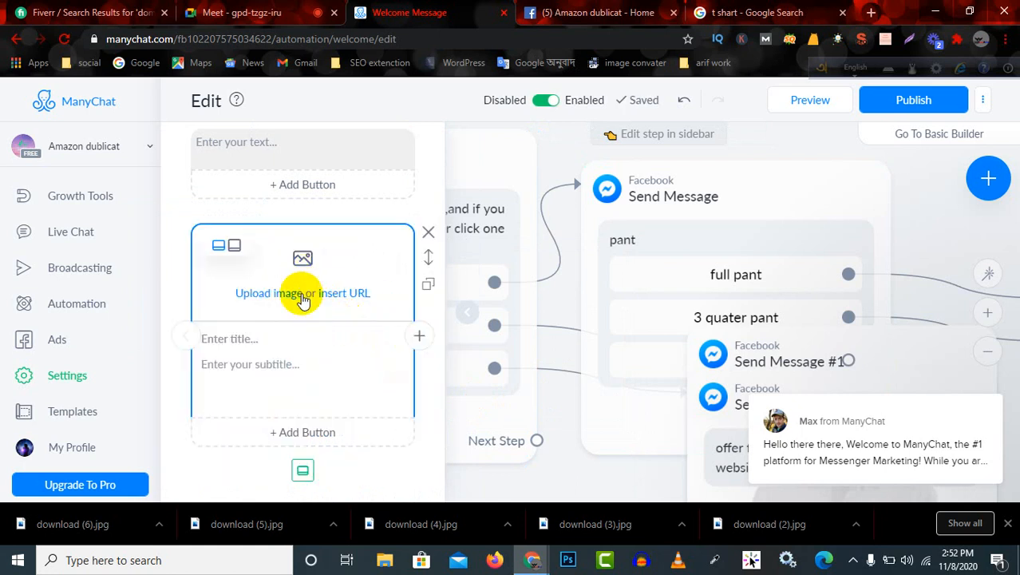
left_click(357, 293)
left_click(542, 273)
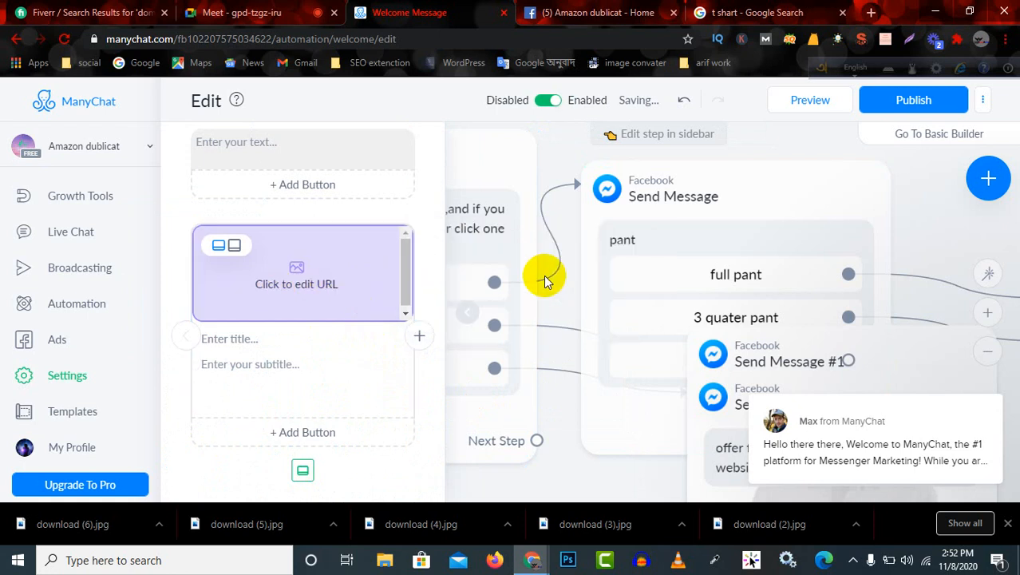
left_click(333, 293)
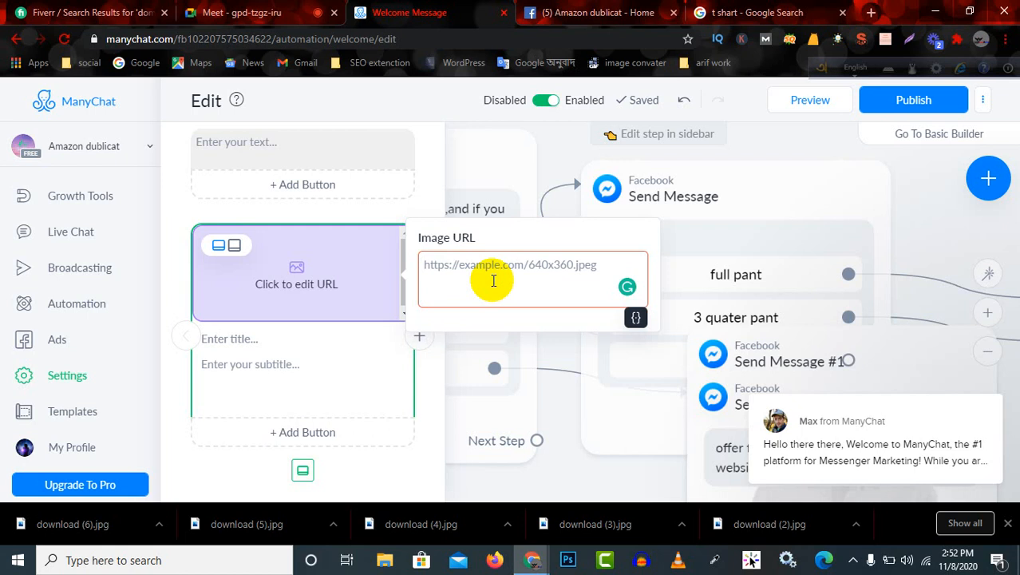
type("daraz.com")
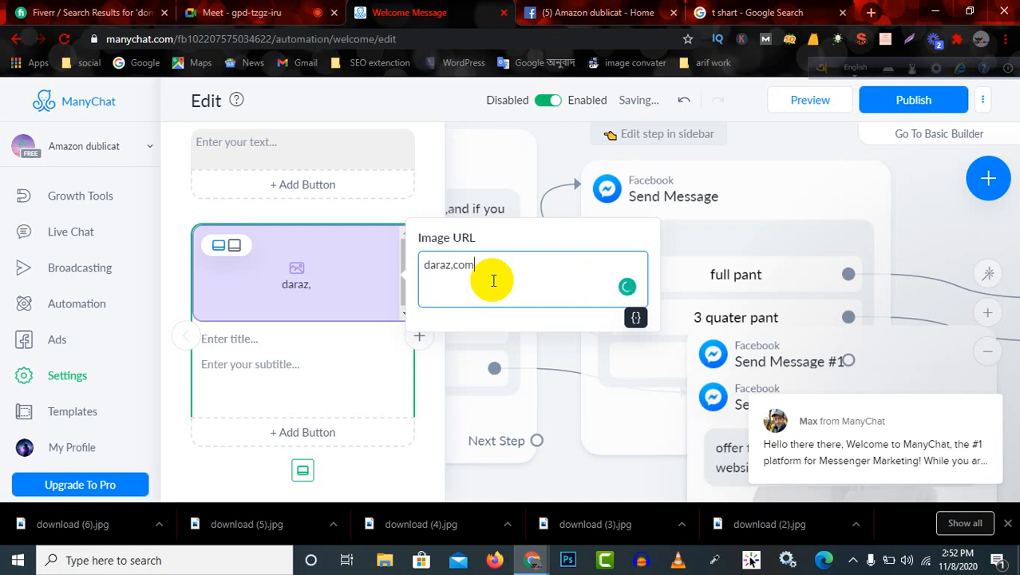
left_click(424, 264)
type("www")
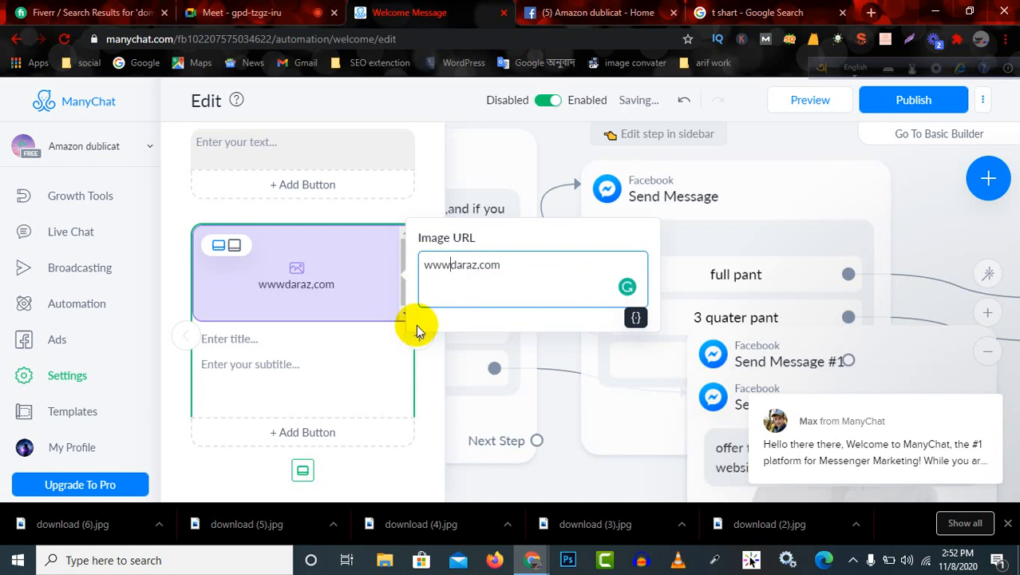
type(".")
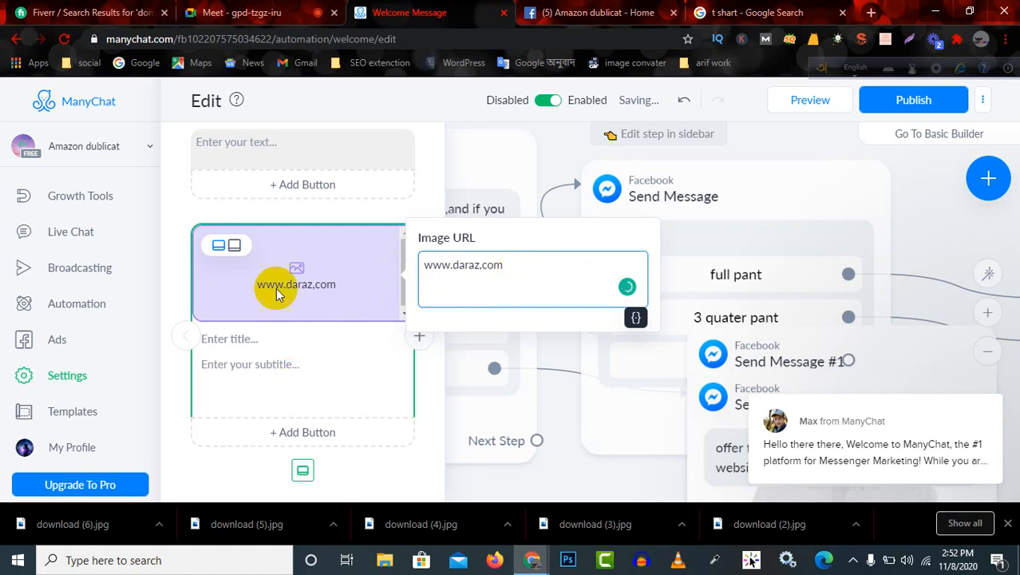
left_click(264, 365)
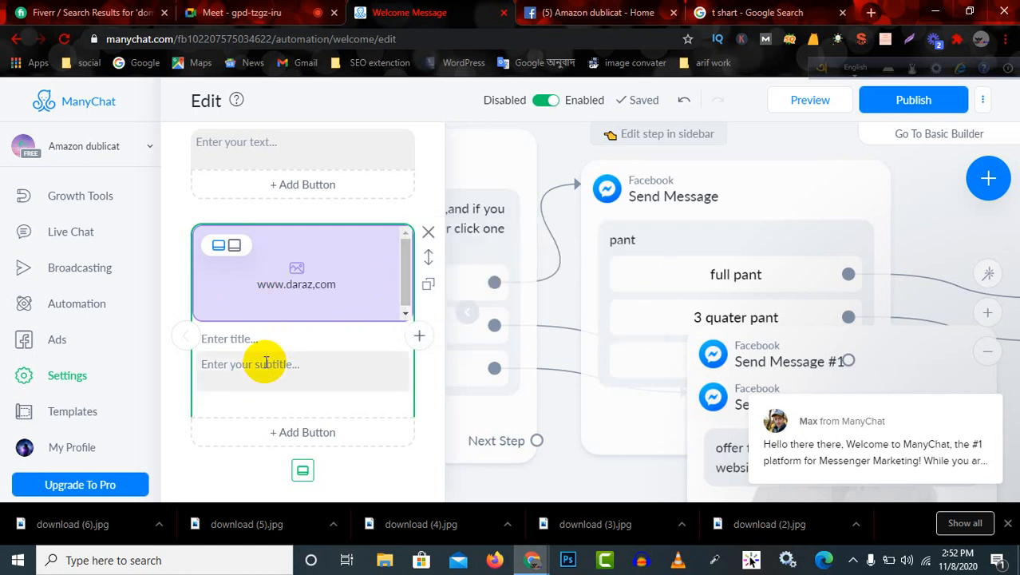
Give the 3 quater pant card the placeholder title "pkhgjg" and the subtitle "gjhjfhukf".
scroll(291, 371, "down", 2)
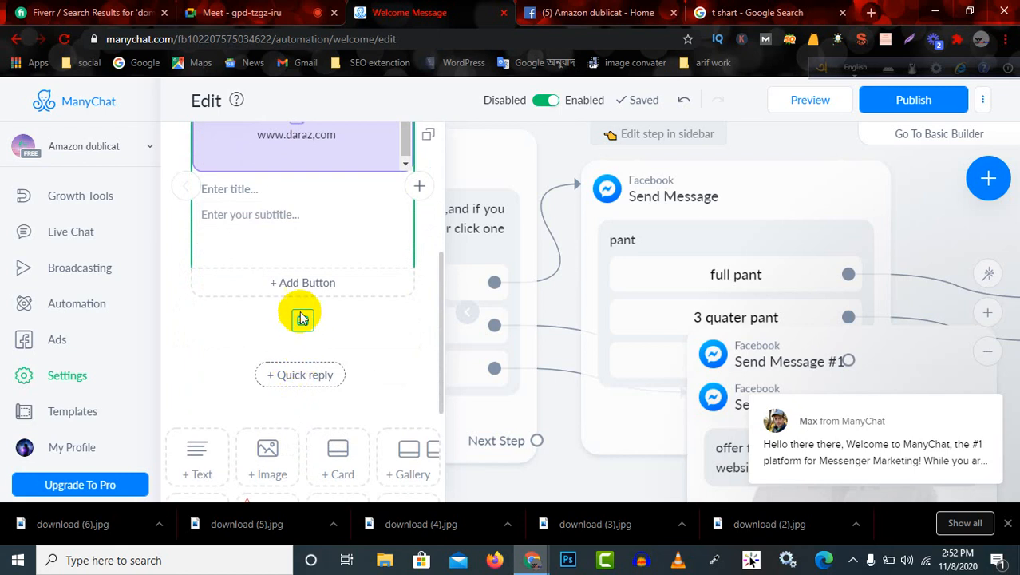
left_click(292, 221)
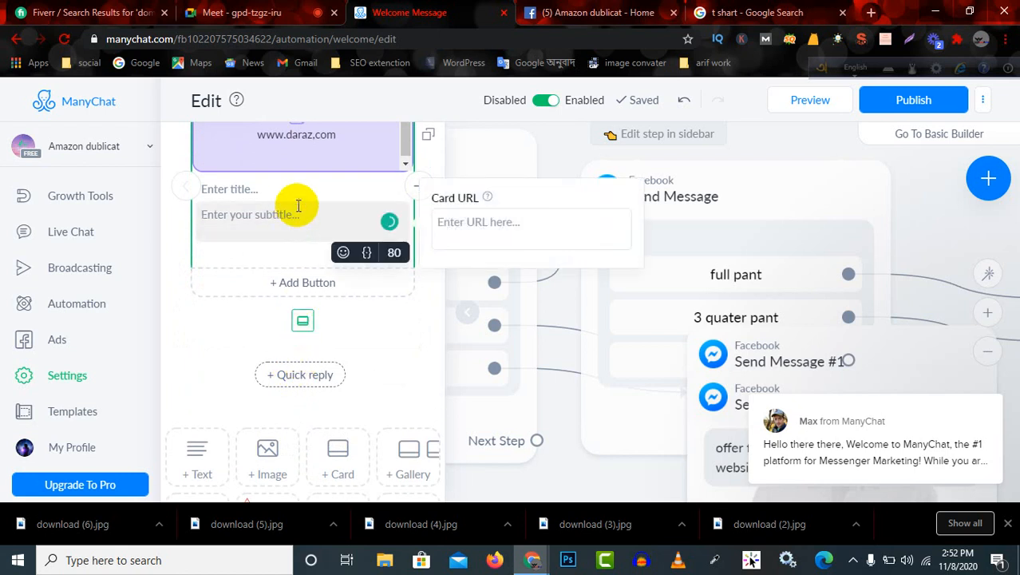
left_click(302, 190)
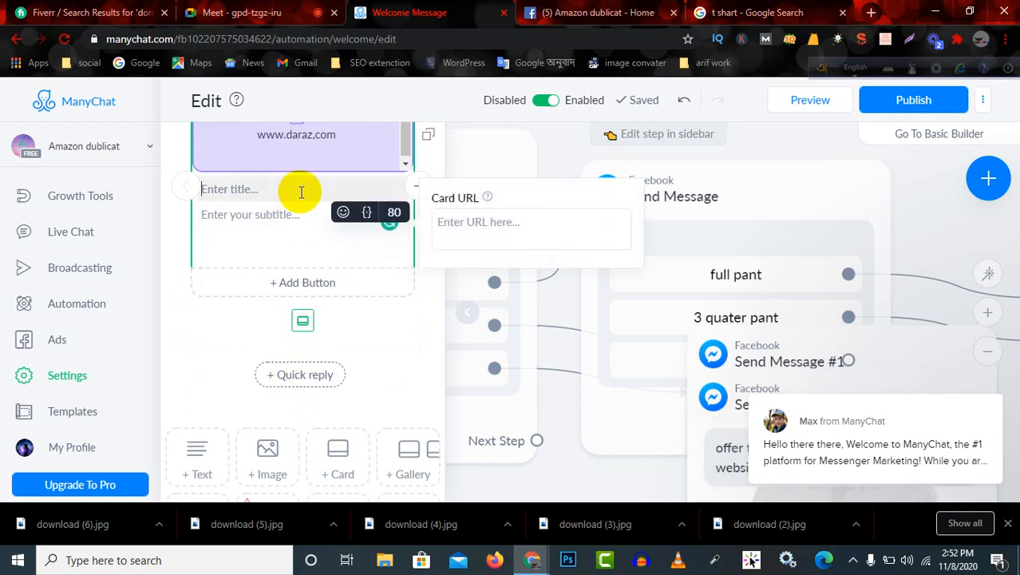
type("pkhgjg")
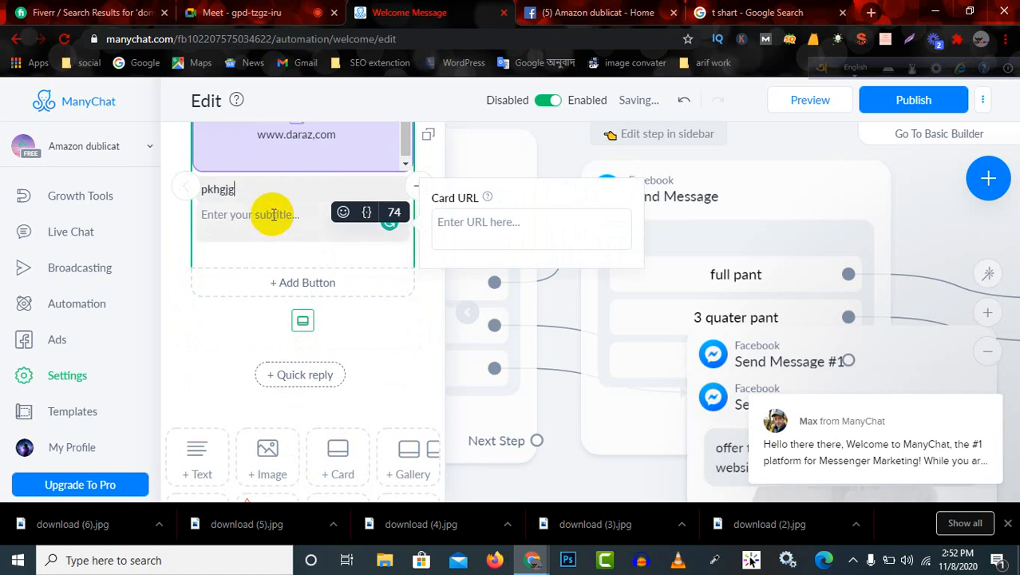
left_click(274, 214)
type("gjhjfhukf")
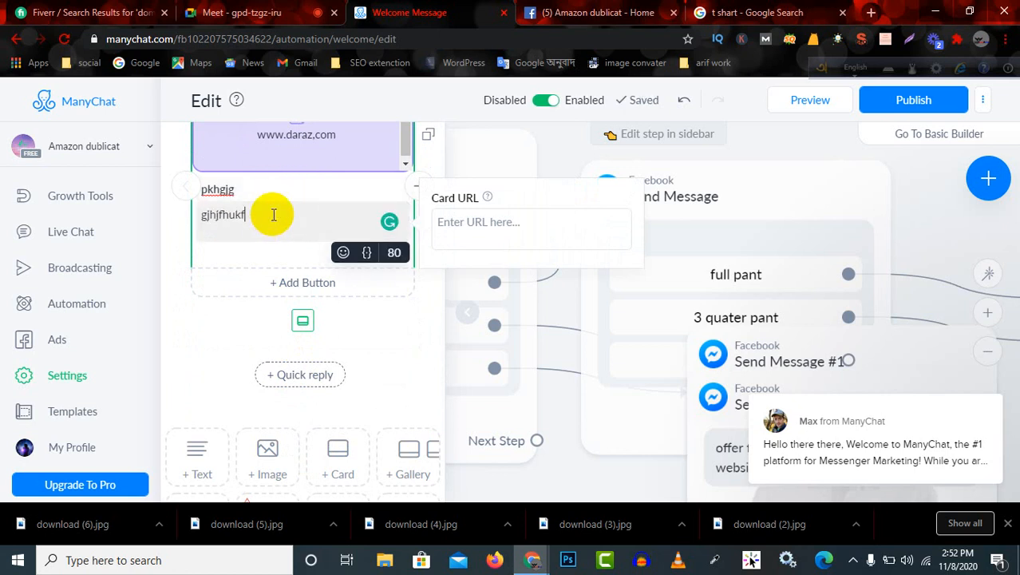
Try to publish the flow and fill the empty text block above the card with "pant".
scroll(302, 228, "up", 3)
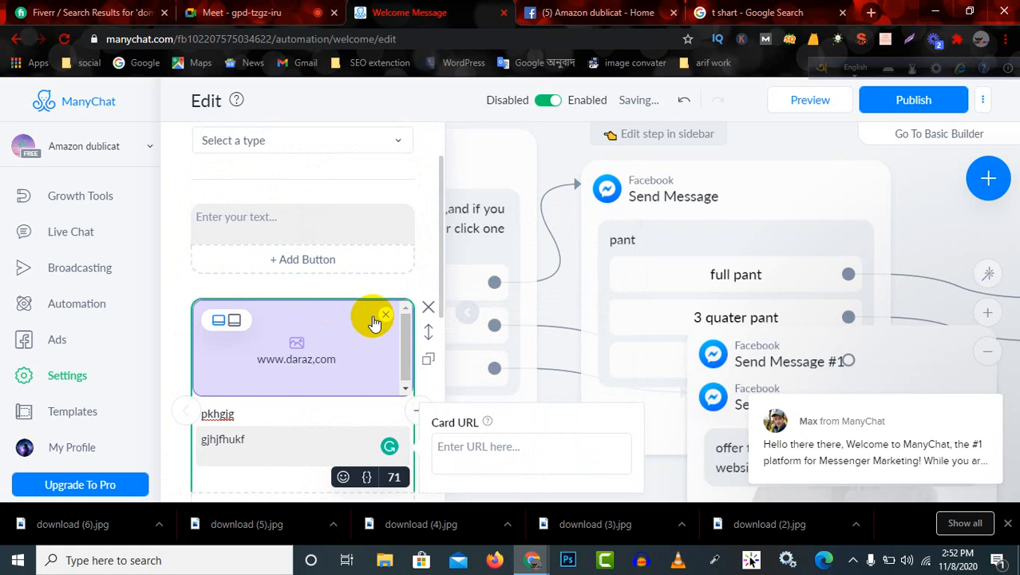
left_click(913, 99)
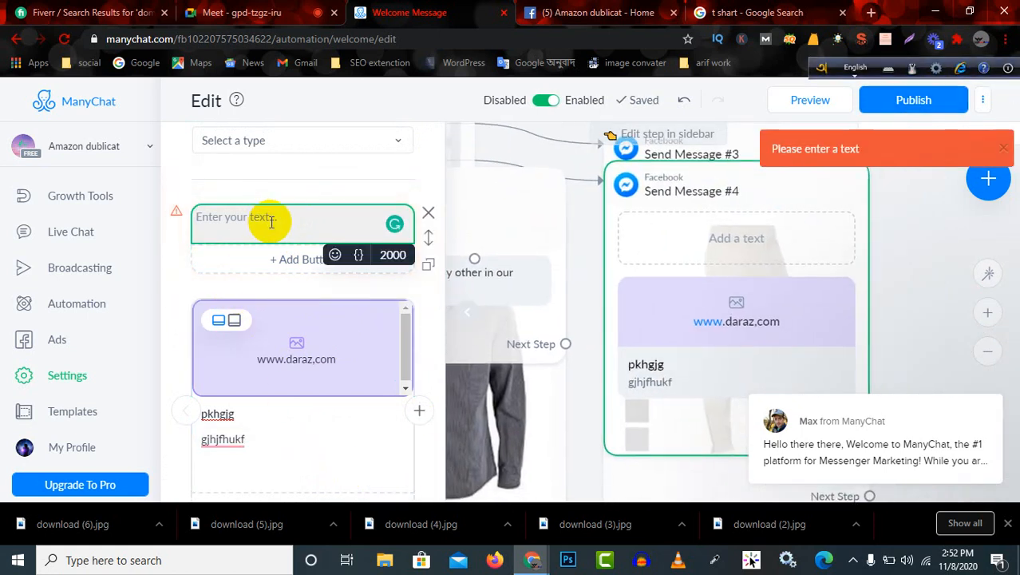
type("pant")
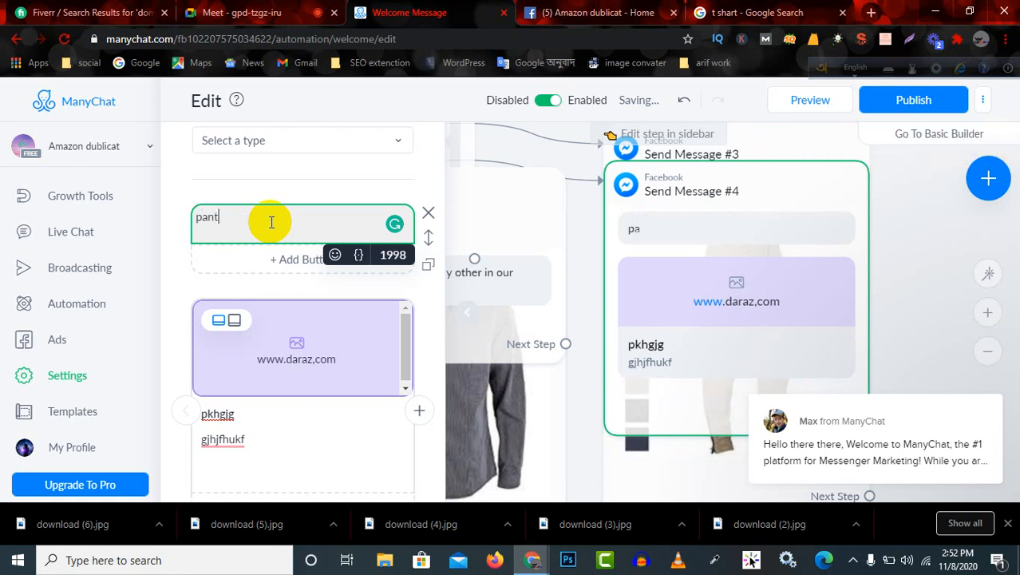
Try to publish again and link the "half pant" button to a new Send message step.
left_click(912, 102)
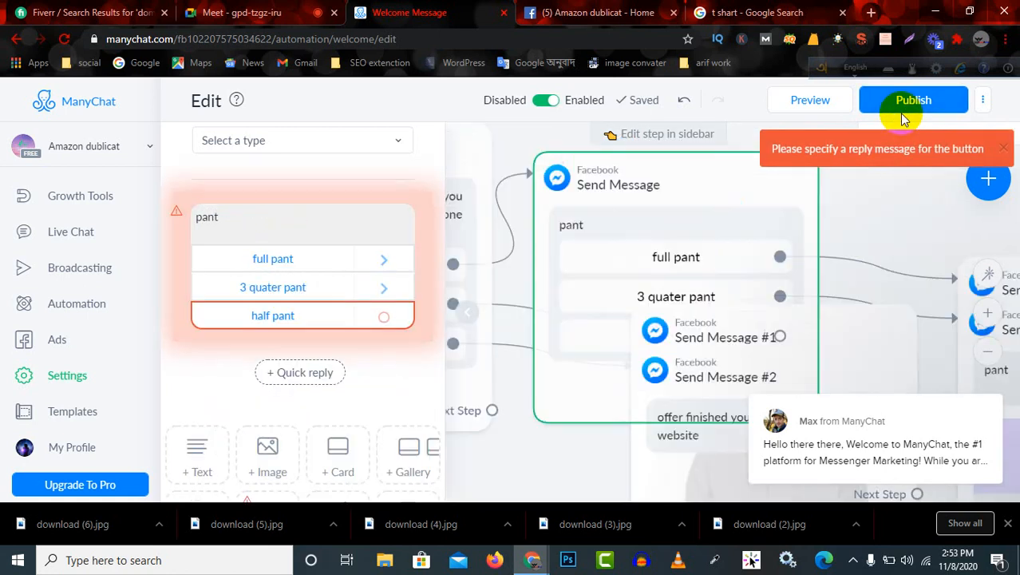
left_click(386, 321)
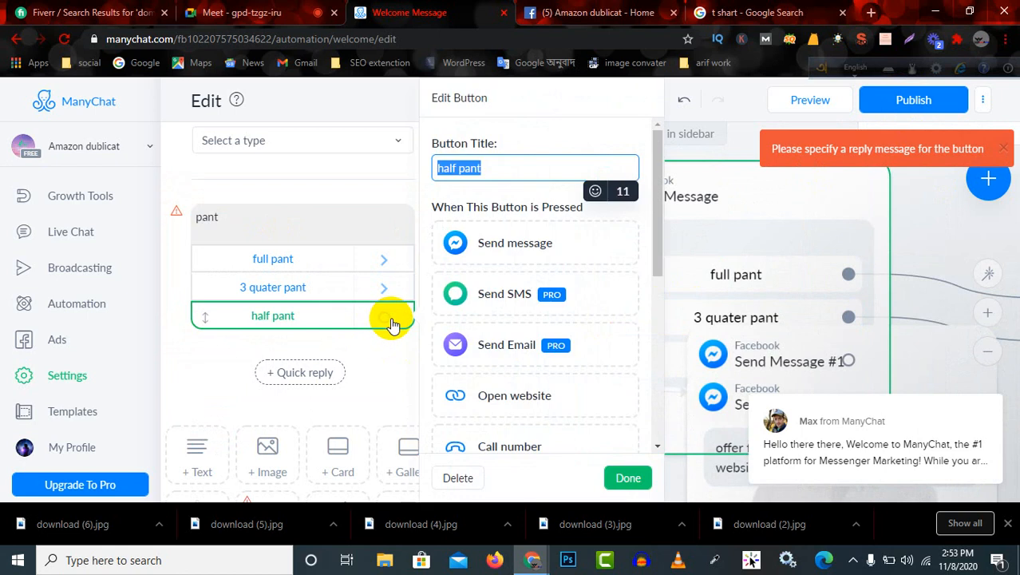
left_click(515, 247)
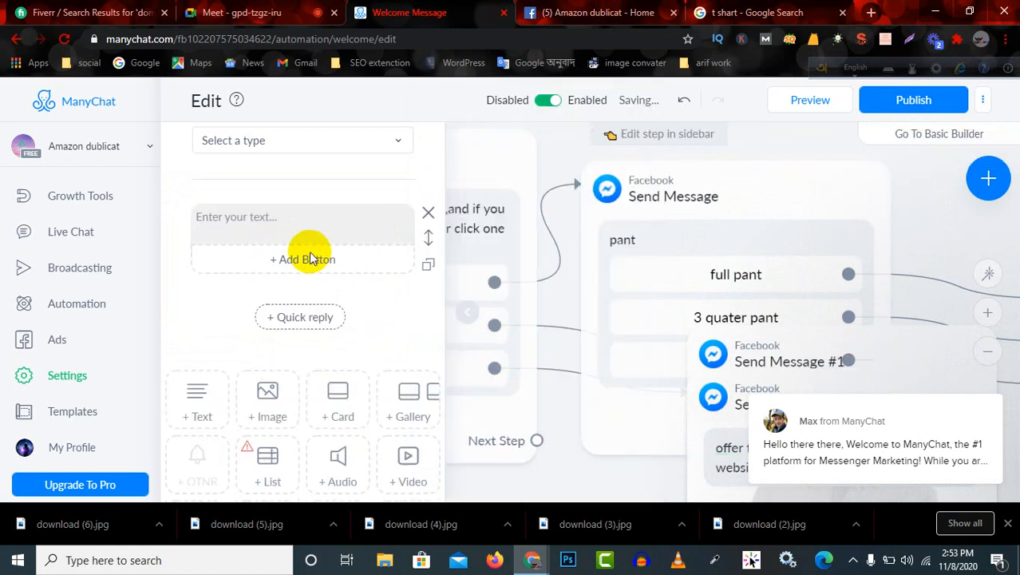
Fill the text block of the half pant message with "haf,,".
left_click(319, 230)
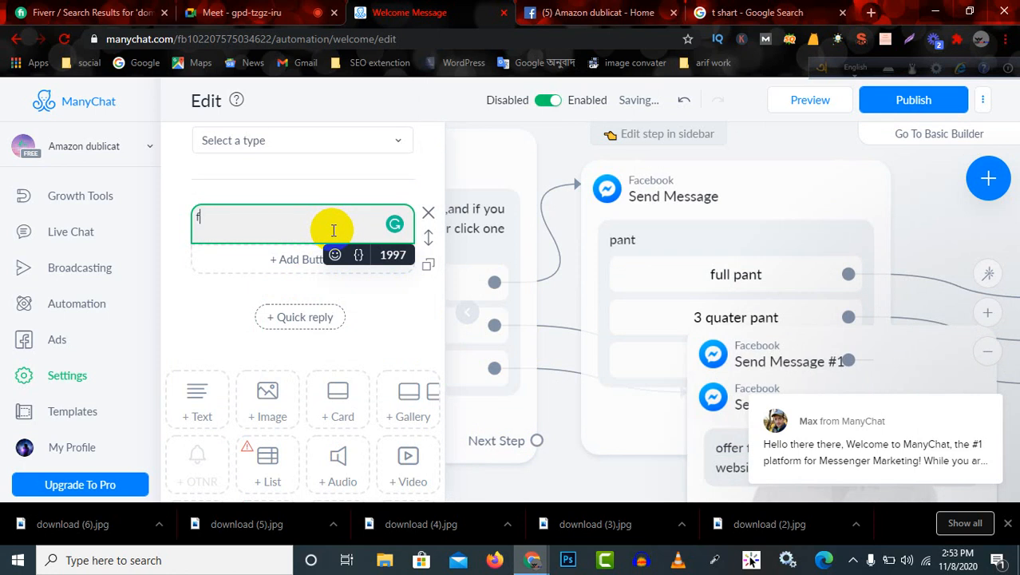
key("BackSpace")
key("BackSpace")
key("BackSpace")
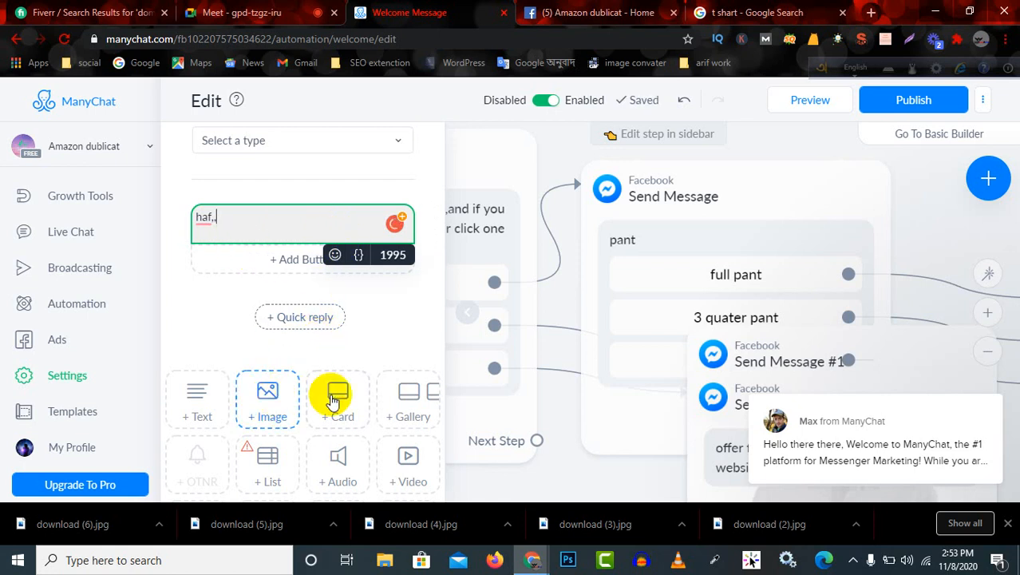
Add a gallery below the half pant text and upload its first card's image from the three pants pictures in Downloads.
left_click(408, 399)
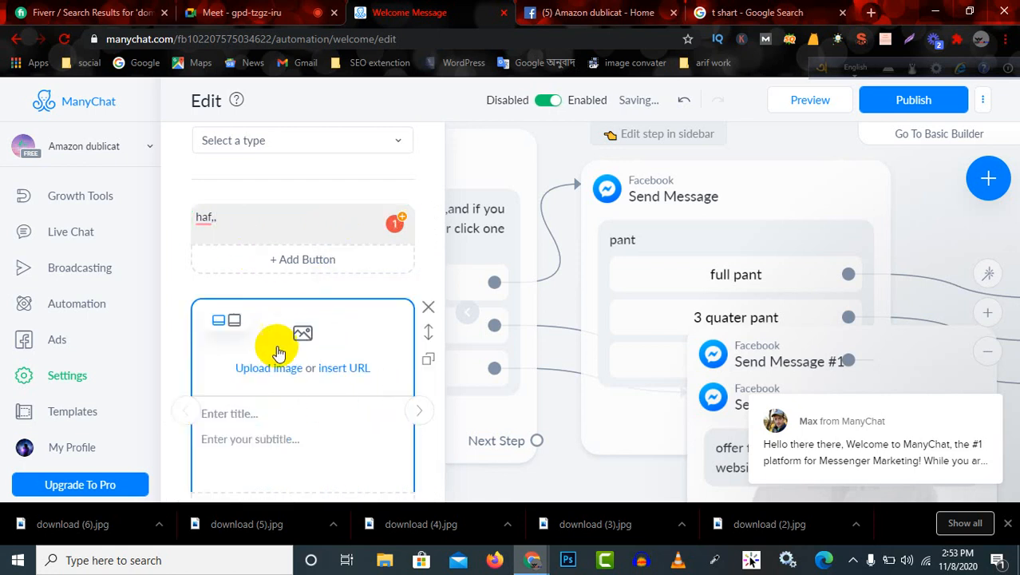
left_click(302, 338)
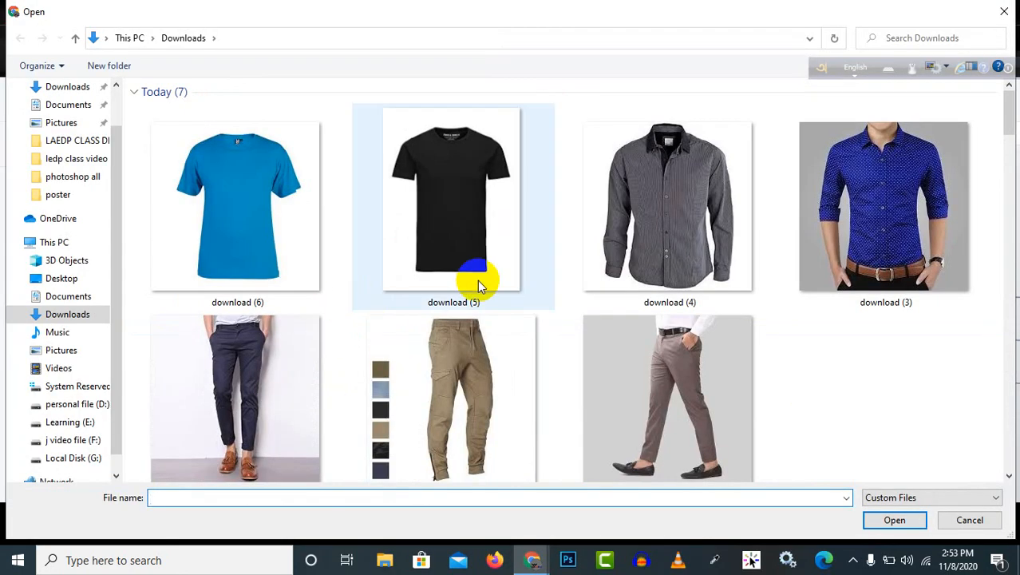
left_click(812, 378)
left_click_drag(812, 379, 383, 365)
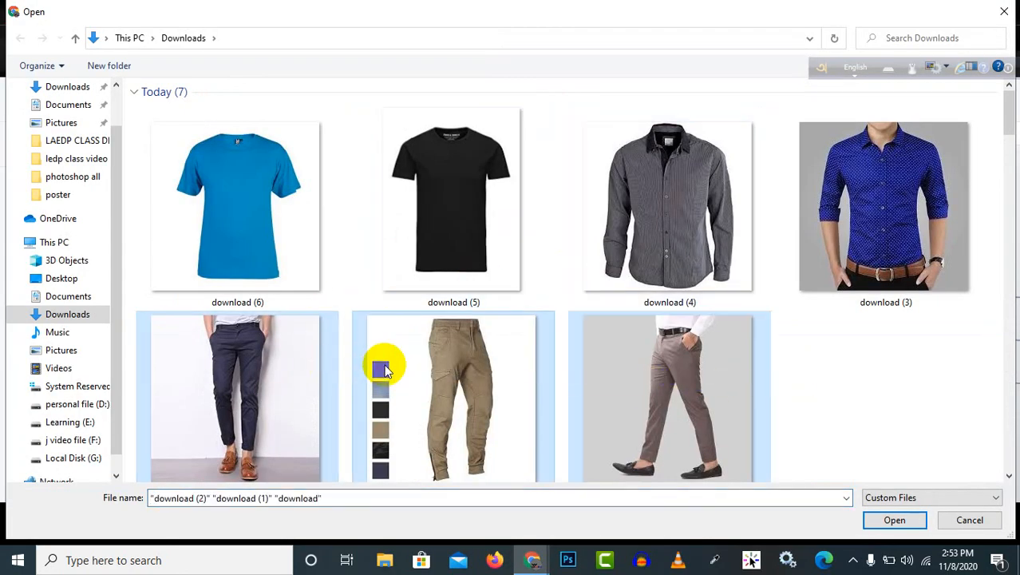
left_click(895, 520)
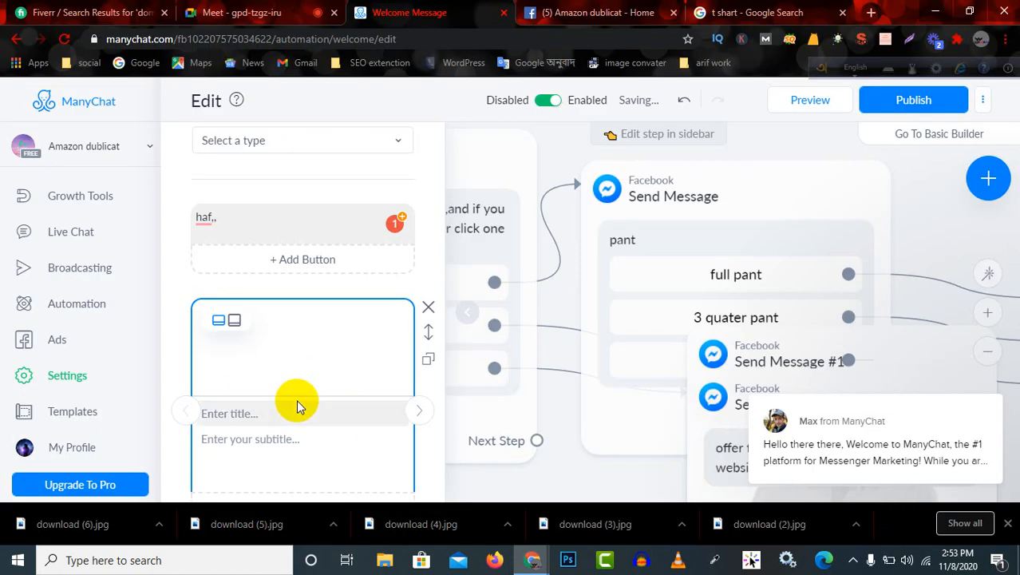
Title the gallery card with the navy pants "full pant" and set its subtitle to "price 489".
scroll(350, 356, "up", 1)
scroll(332, 364, "down", 3)
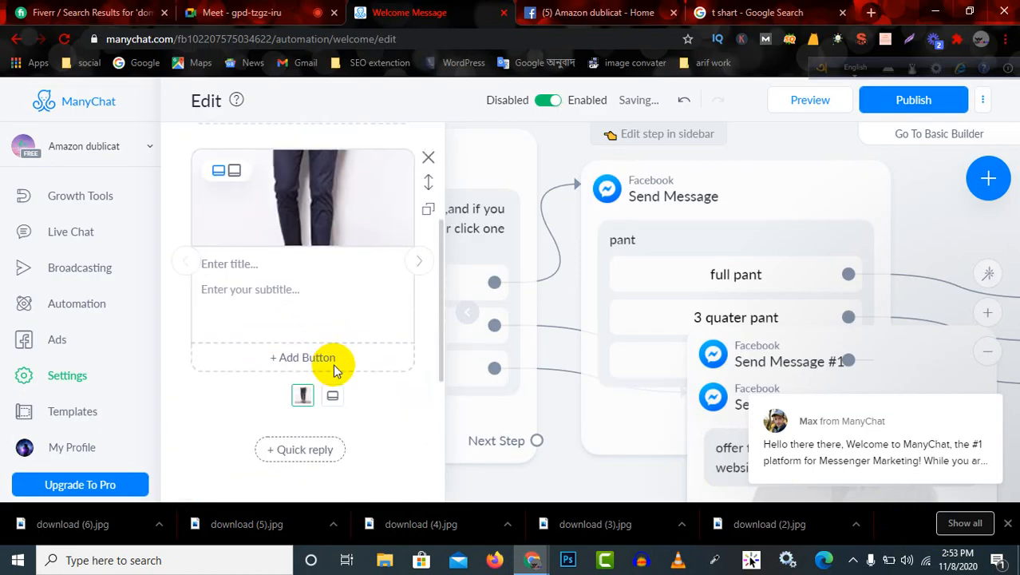
left_click(310, 265)
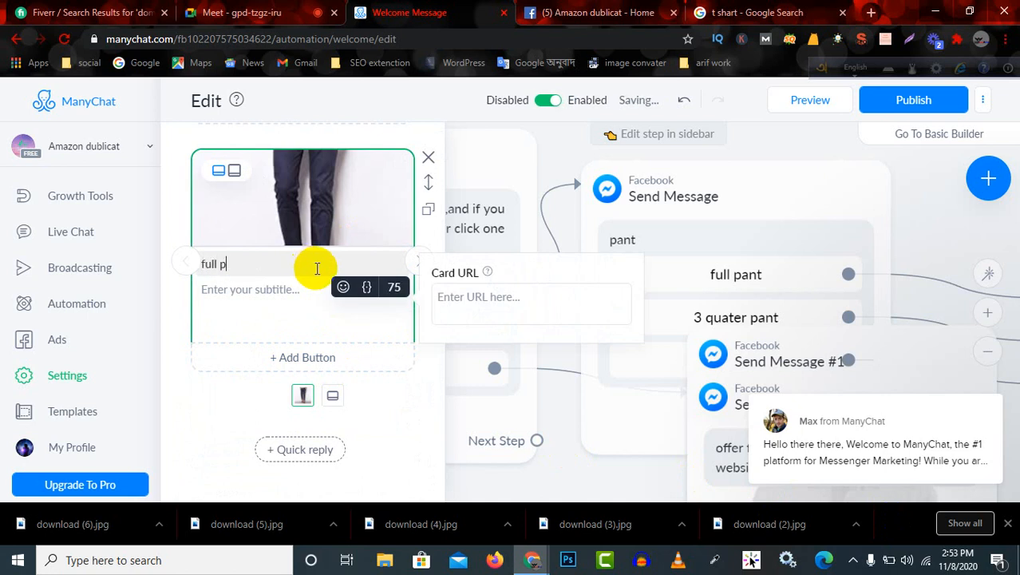
left_click(266, 292)
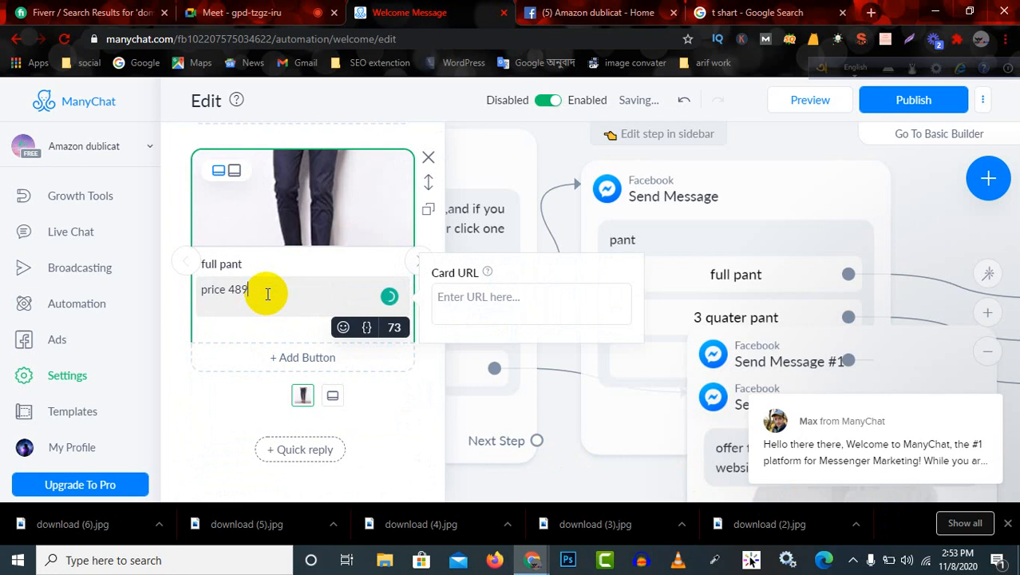
Try to publish the flow and remove the empty second card from the half pant gallery.
scroll(633, 191, "up", 2)
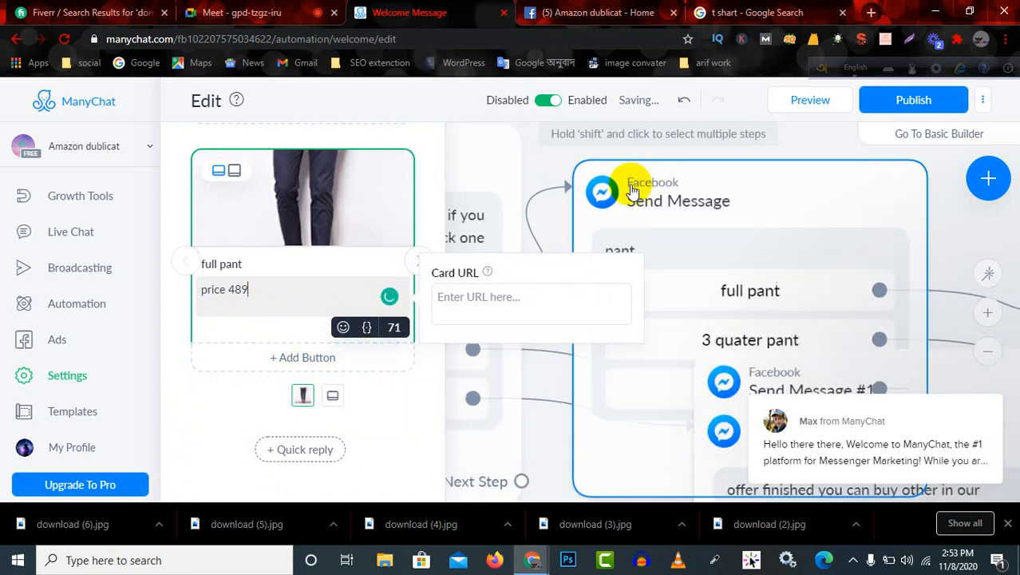
scroll(790, 221, "down", 4)
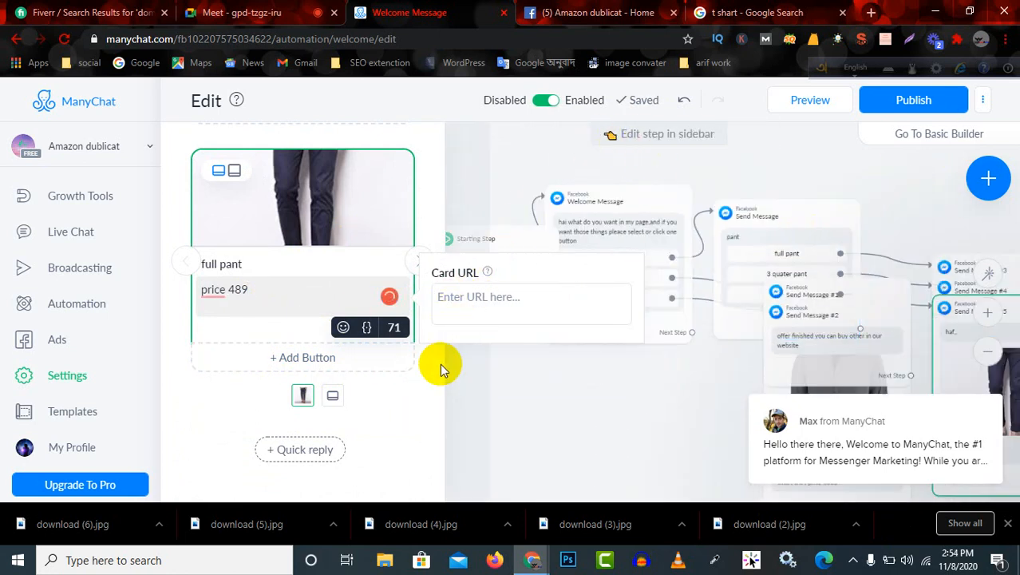
left_click(922, 106)
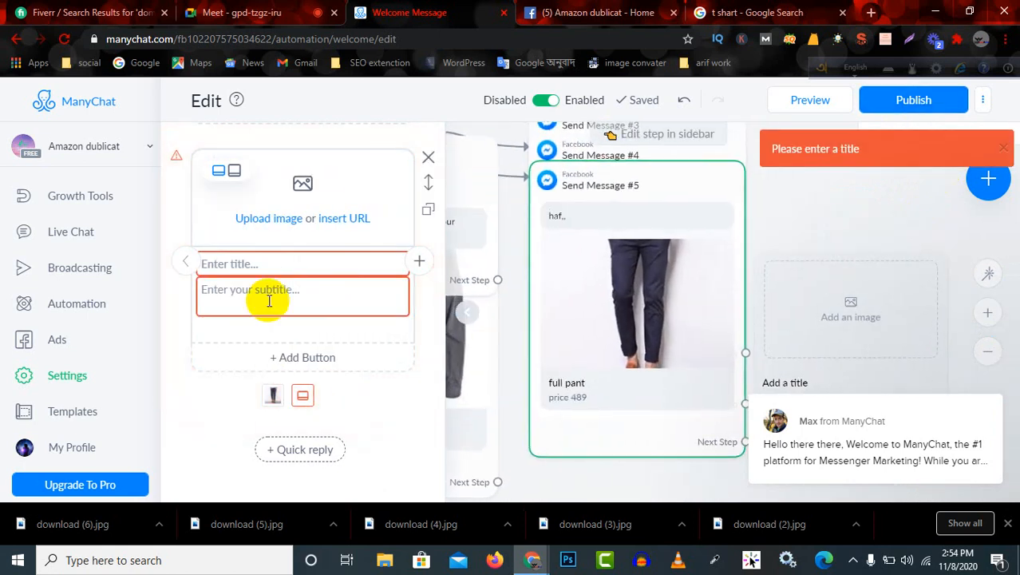
scroll(342, 378, "down", 1)
scroll(341, 379, "up", 3)
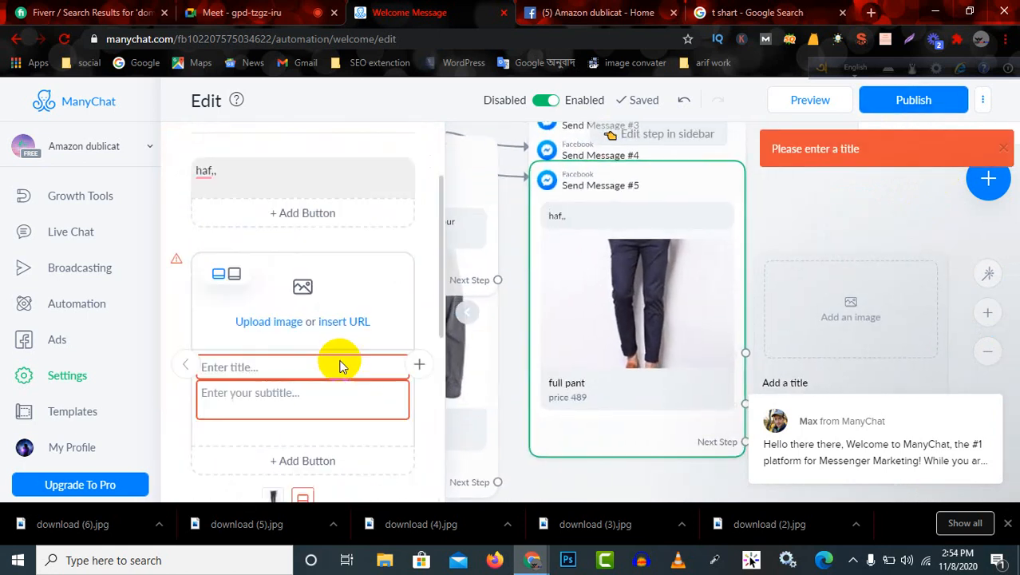
left_click(429, 306)
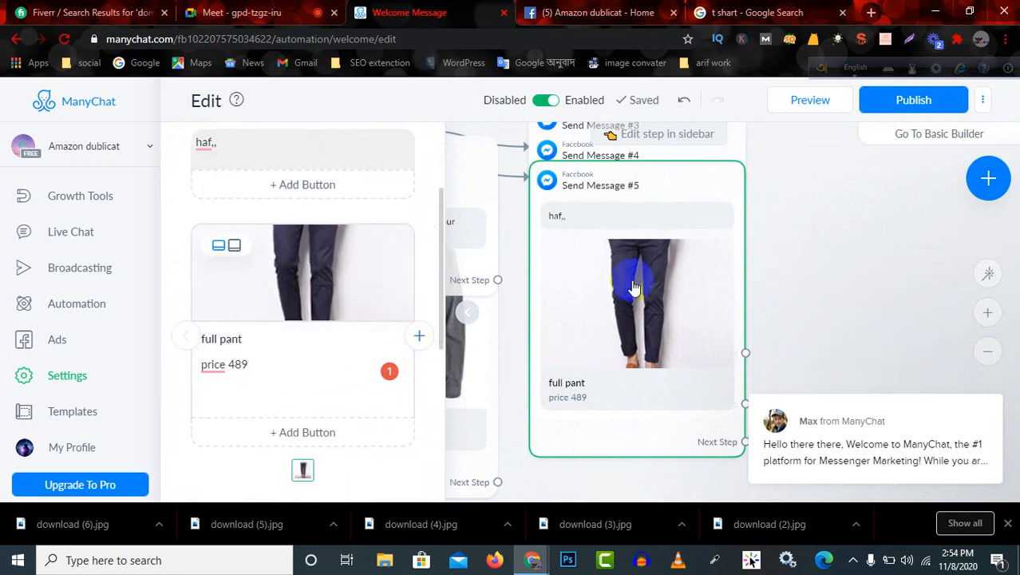
Publish the completed welcome message flow and close the half pant step's editor to view the whole flow.
left_click(918, 97)
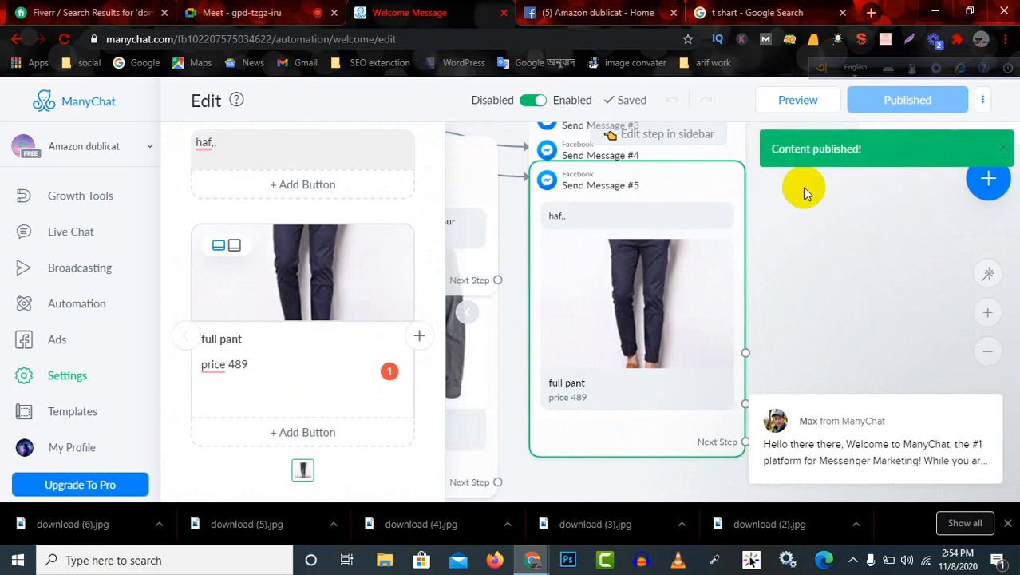
scroll(473, 335, "down", 1)
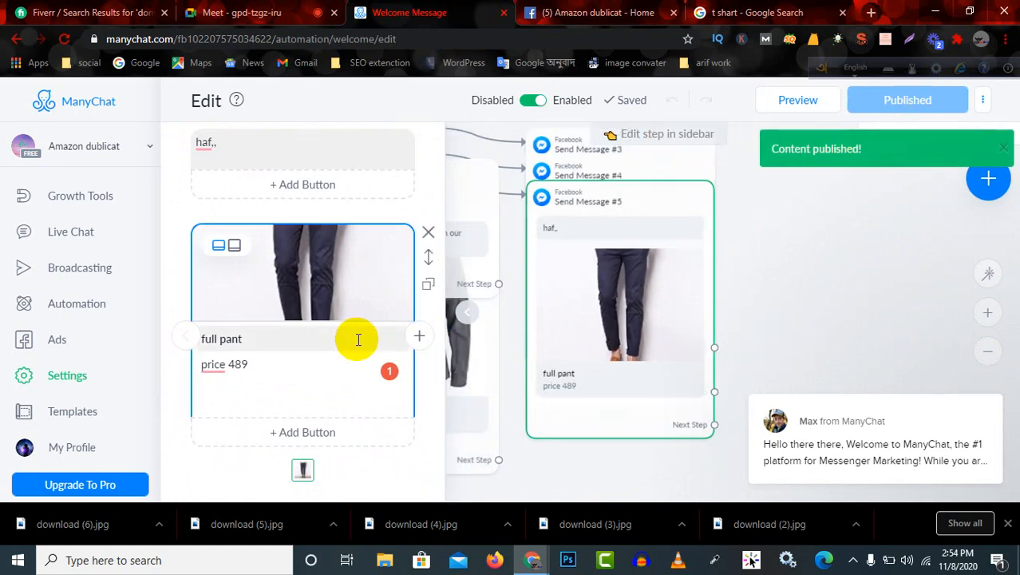
scroll(496, 319, "down", 1)
scroll(497, 319, "up", 2)
scroll(497, 319, "down", 4)
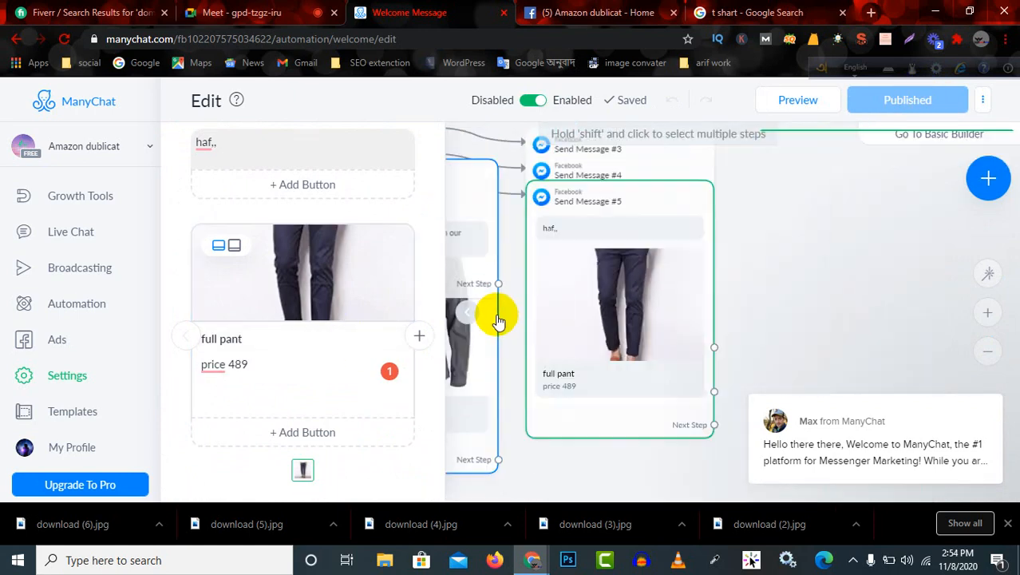
scroll(559, 311, "down", 3)
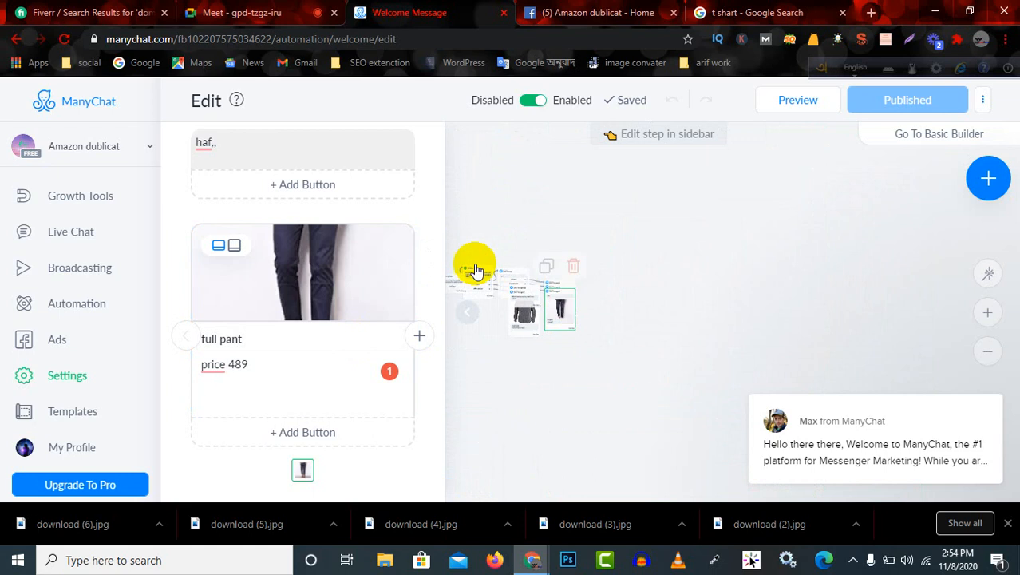
left_click(474, 162)
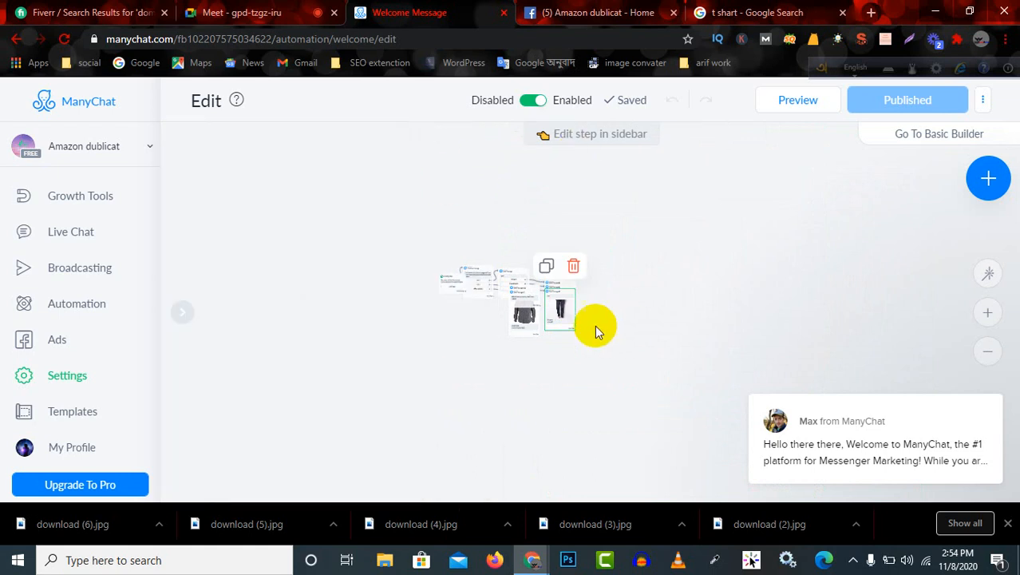
Spread out the flow blocks, moving the Starting Step away from the welcome message and separating the pant, half pant, 3 quater pant and shirt messages.
scroll(519, 285, "up", 3)
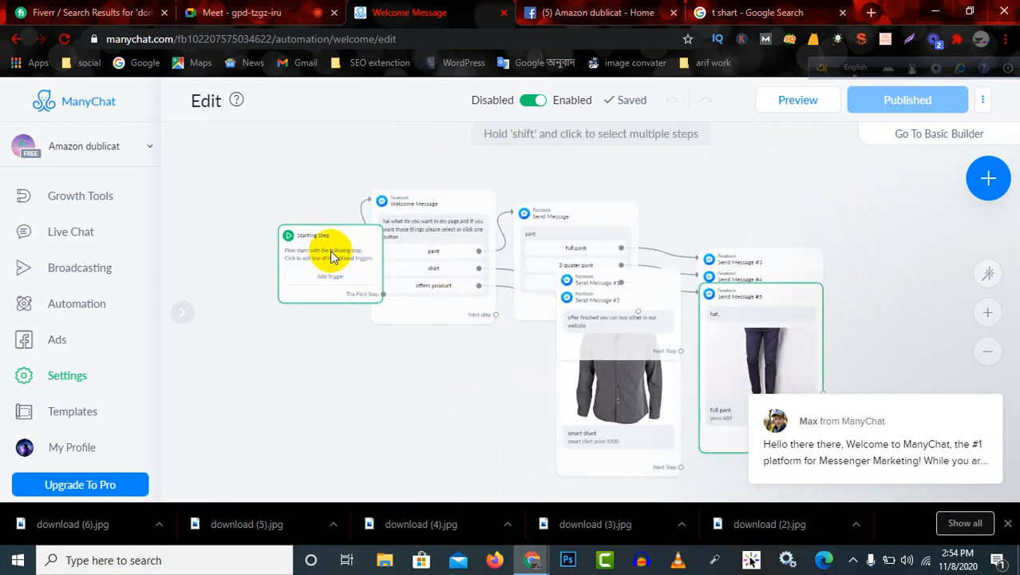
left_click_drag(330, 250, 266, 209)
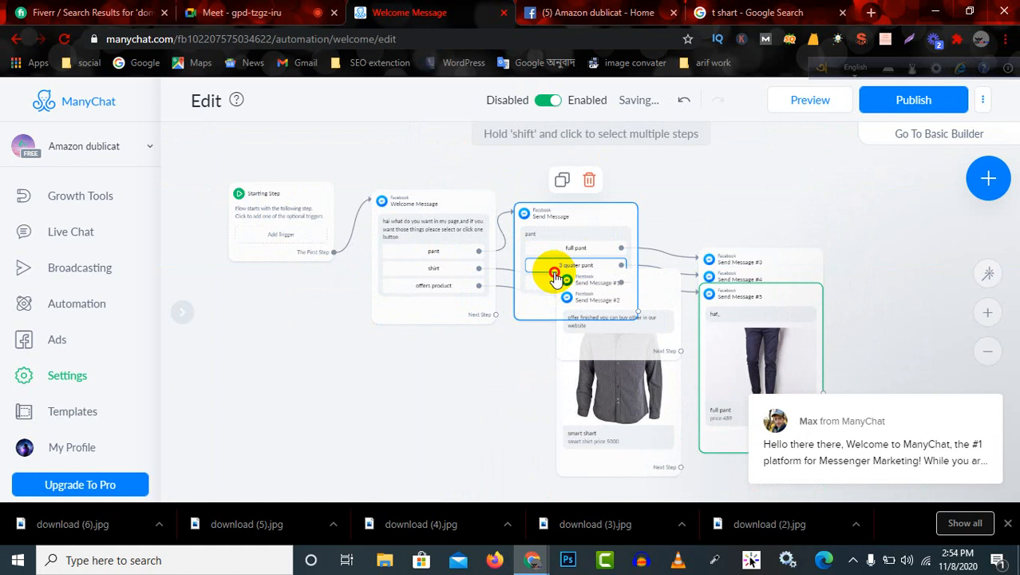
left_click_drag(554, 267, 578, 252)
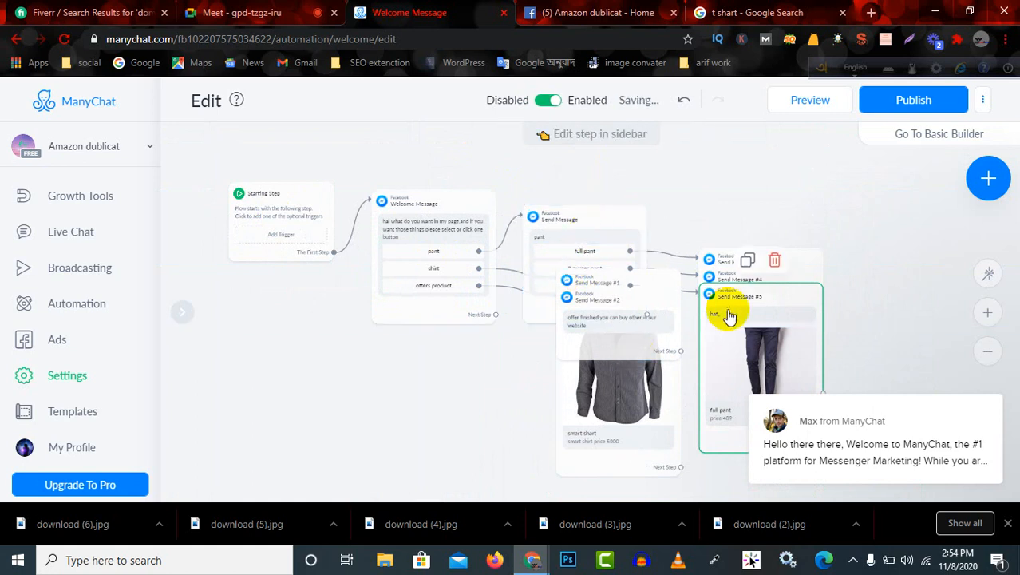
left_click_drag(730, 301, 877, 244)
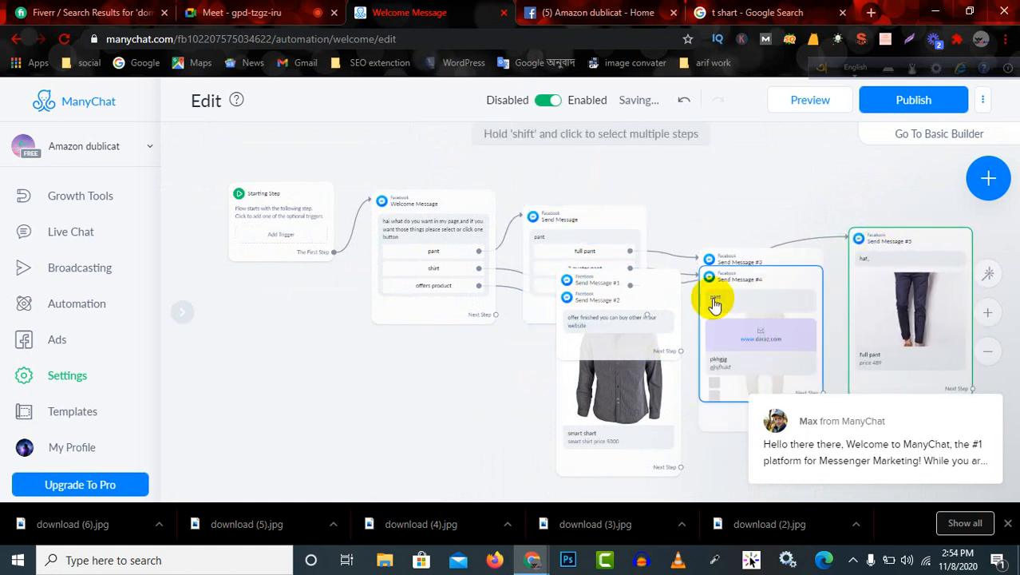
left_click_drag(713, 292, 699, 350)
left_click_drag(635, 383, 569, 443)
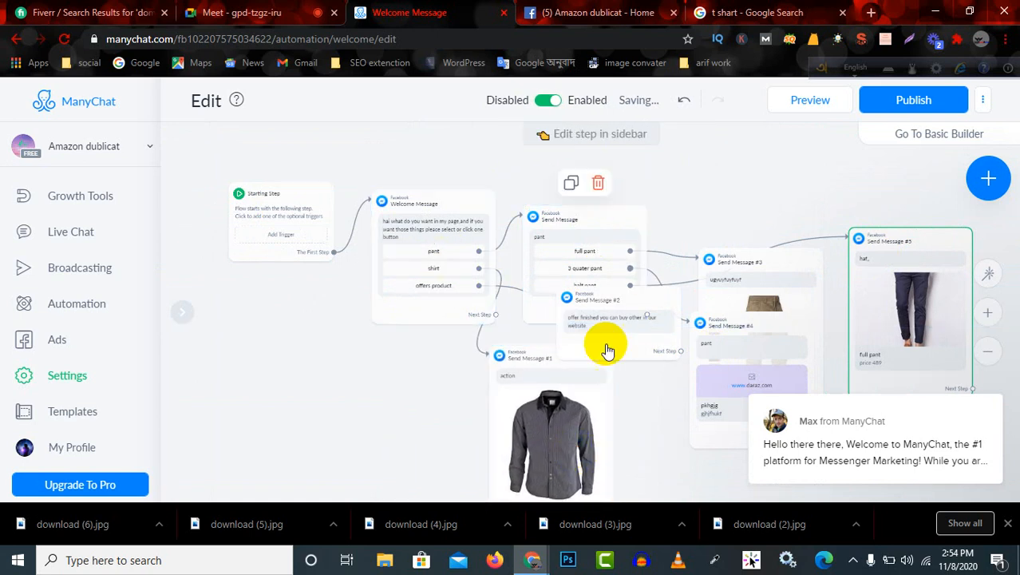
Separate the remaining overlapping blocks by moving the pant message up, the full and half pant messages outward, and the shirt and offer messages down.
scroll(304, 317, "down", 3)
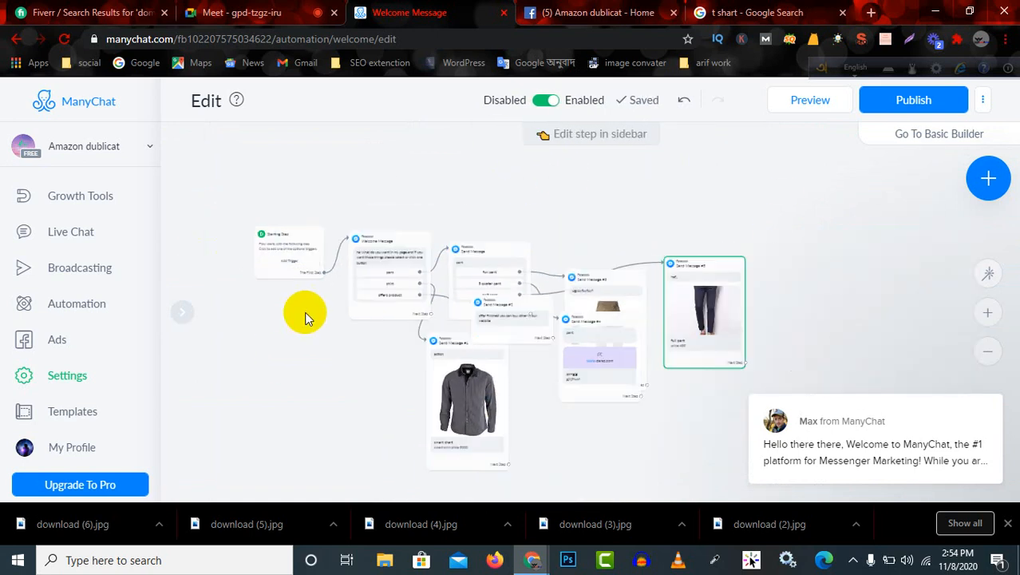
left_click_drag(703, 307, 761, 232)
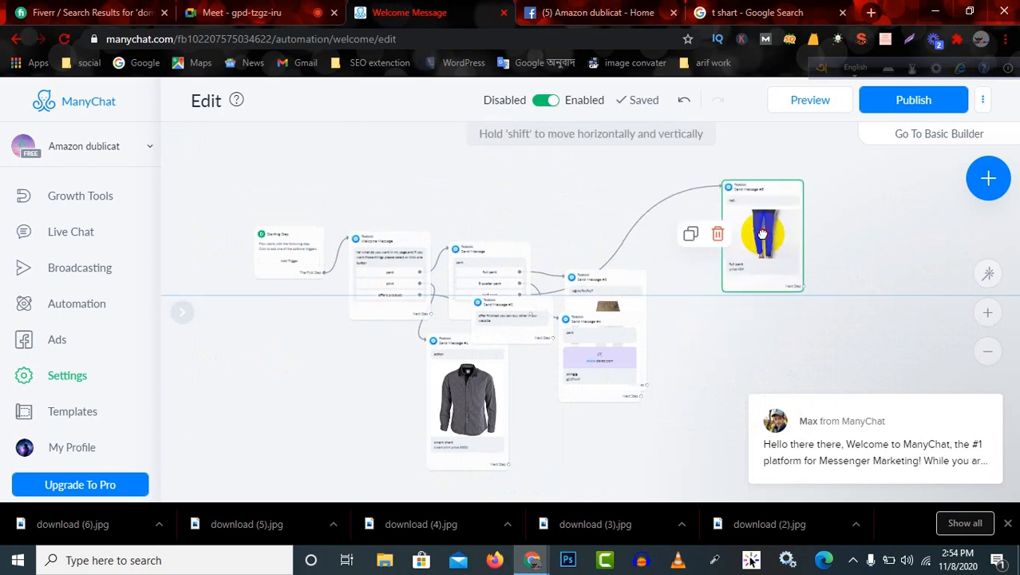
left_click_drag(603, 342, 687, 315)
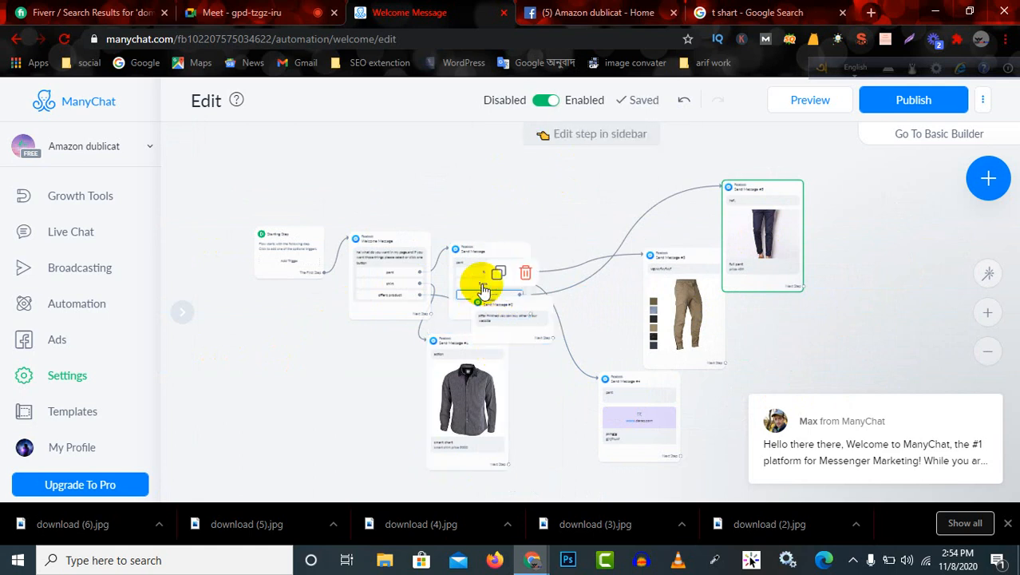
left_click_drag(485, 260, 507, 211)
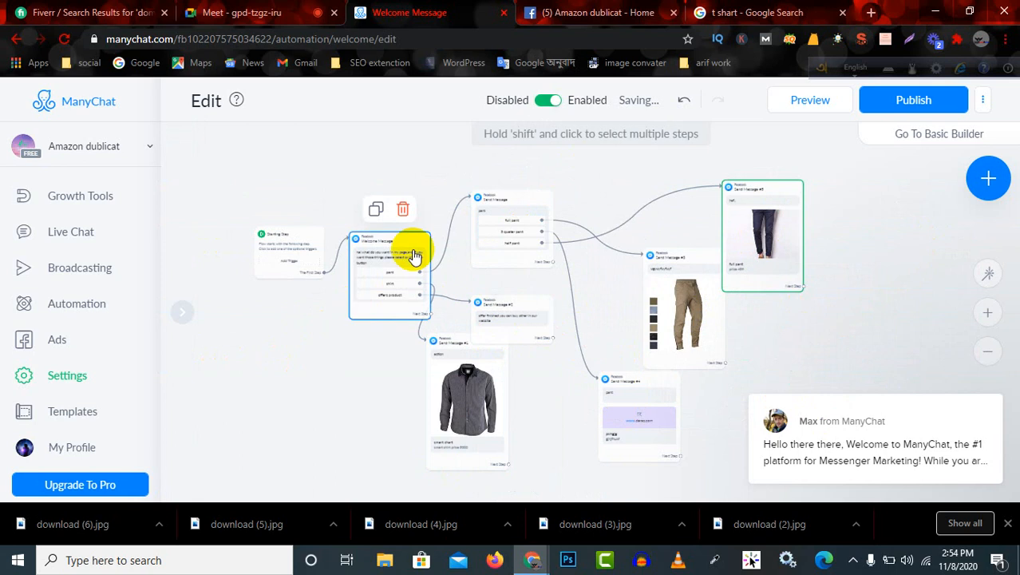
left_click_drag(471, 393, 426, 400)
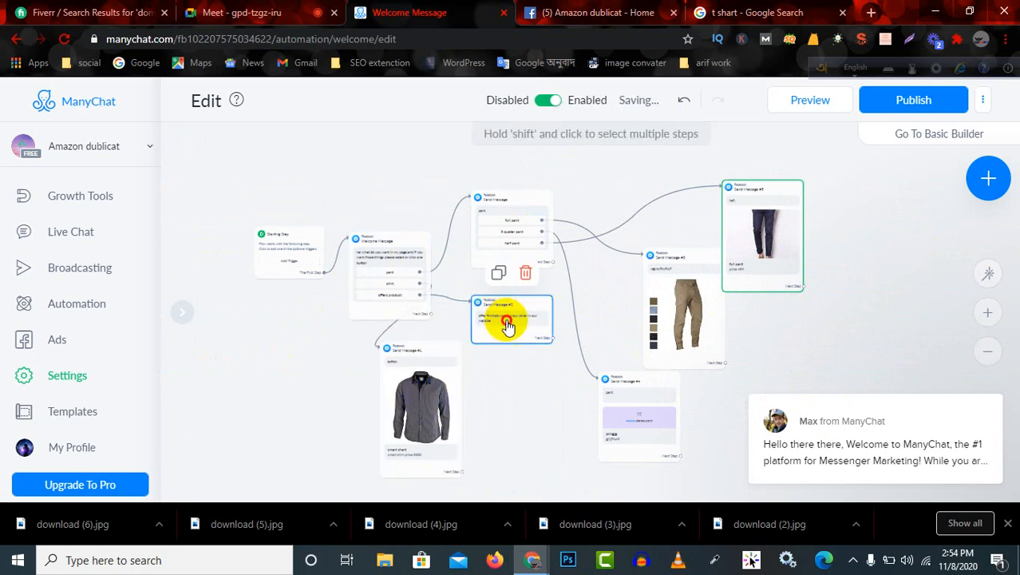
left_click_drag(508, 318, 479, 349)
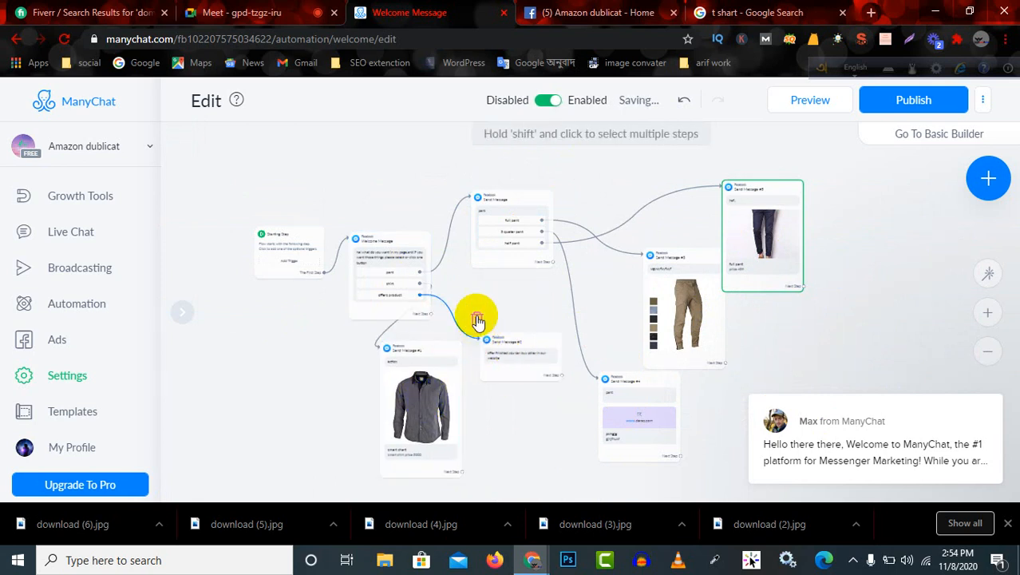
Check the rearranged flow layout and publish the welcome message again.
scroll(515, 342, "down", 5)
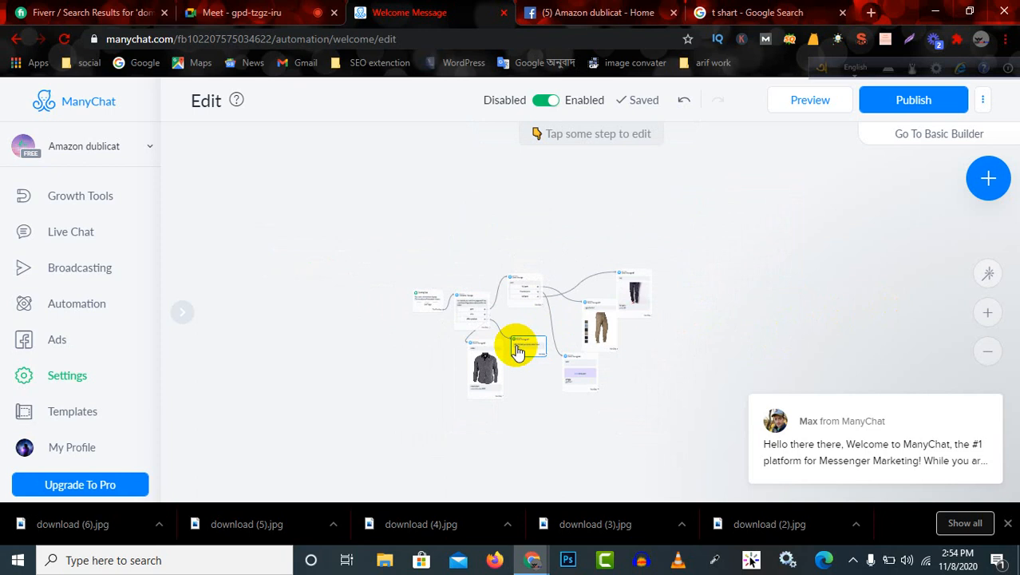
scroll(517, 351, "up", 6)
scroll(517, 354, "down", 5)
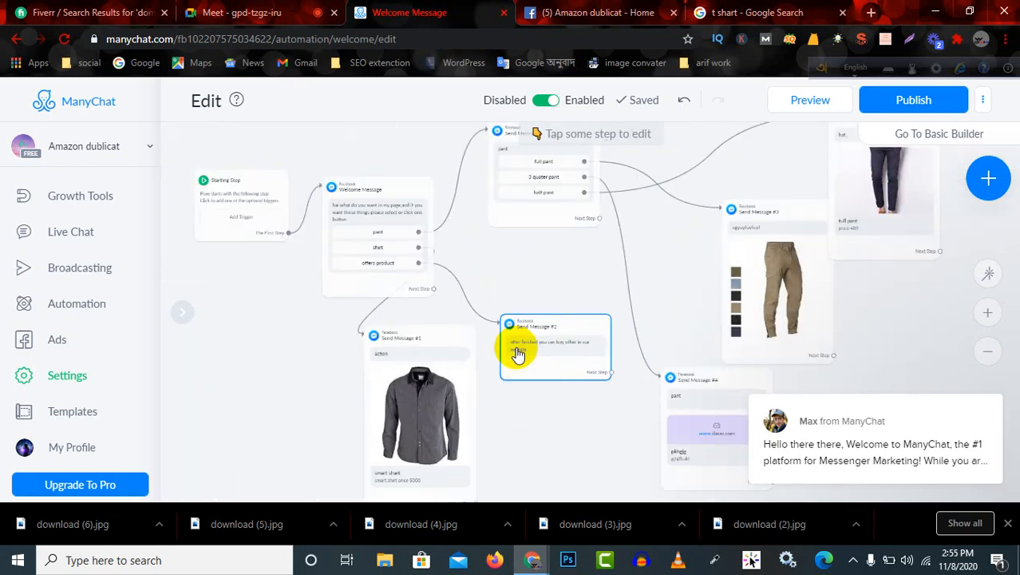
scroll(517, 354, "up", 4)
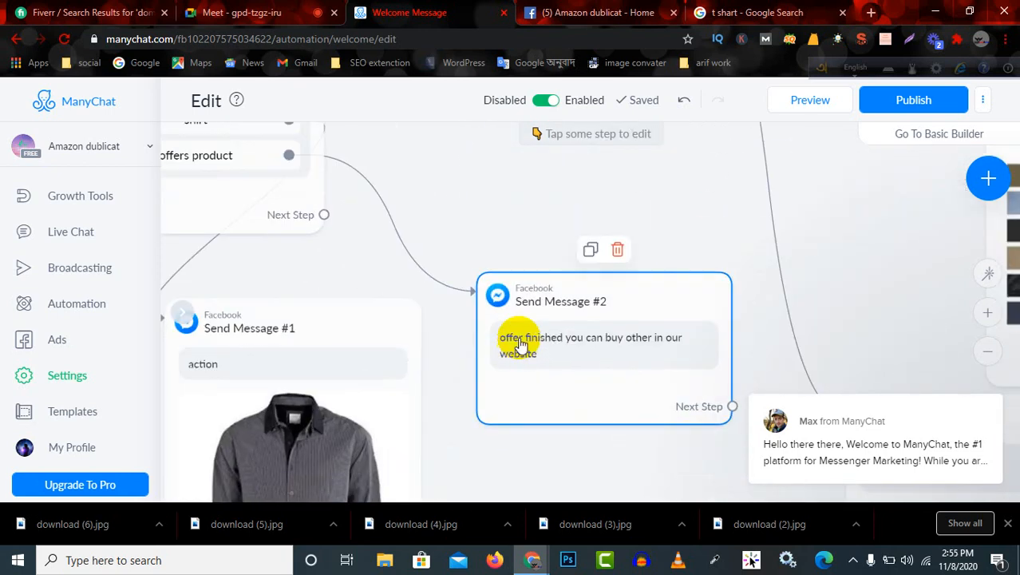
scroll(505, 327, "down", 6)
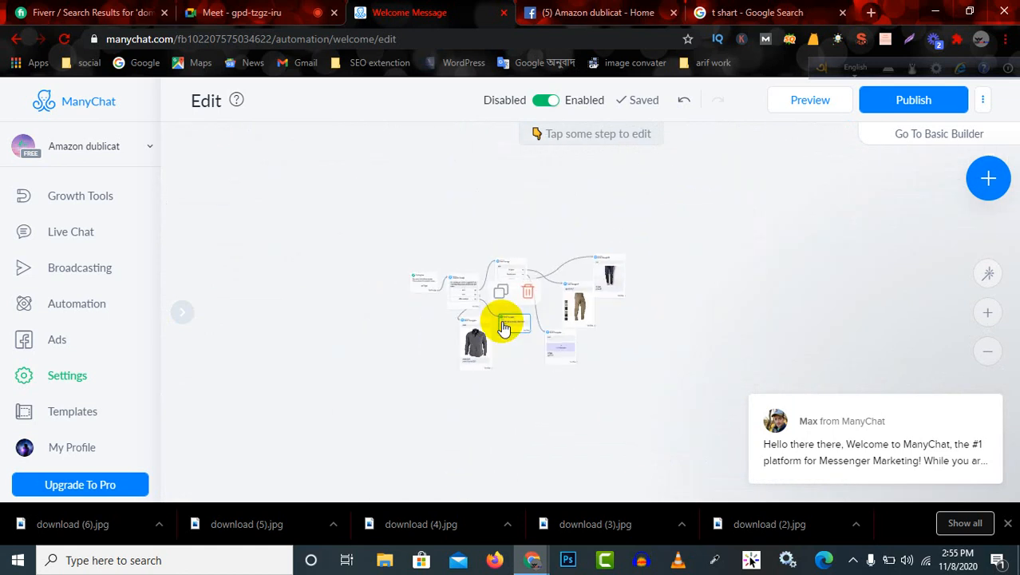
scroll(505, 327, "up", 5)
scroll(504, 330, "down", 1)
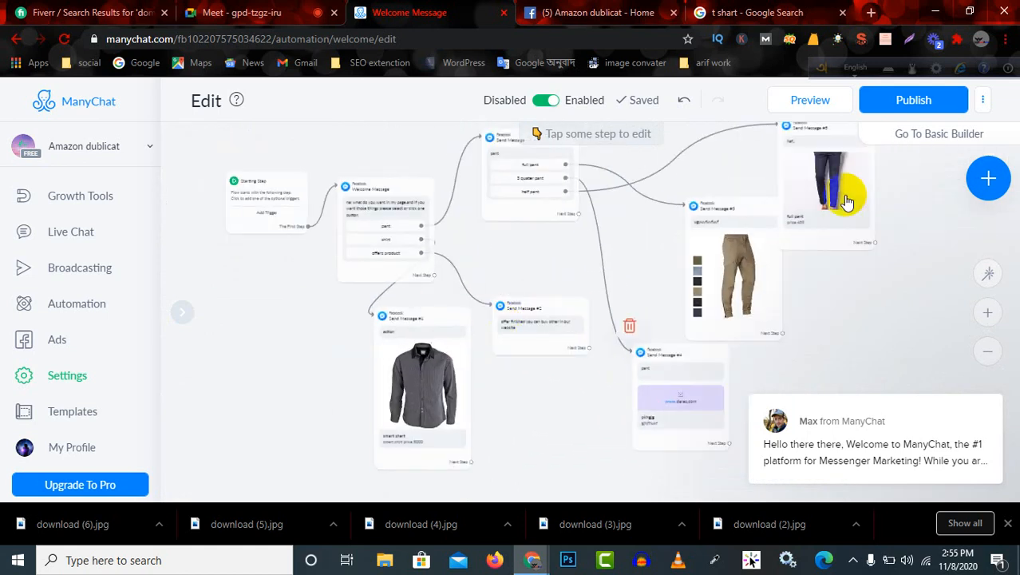
left_click(903, 101)
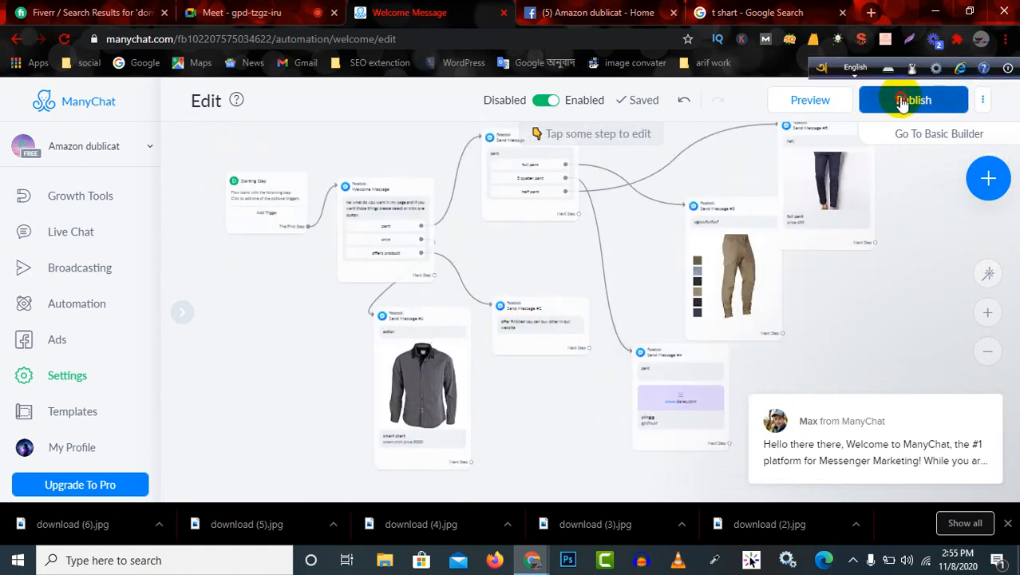
Switch to the "Amazon dublicat" Facebook page, look through the open chat's options and close the chat.
left_click(598, 10)
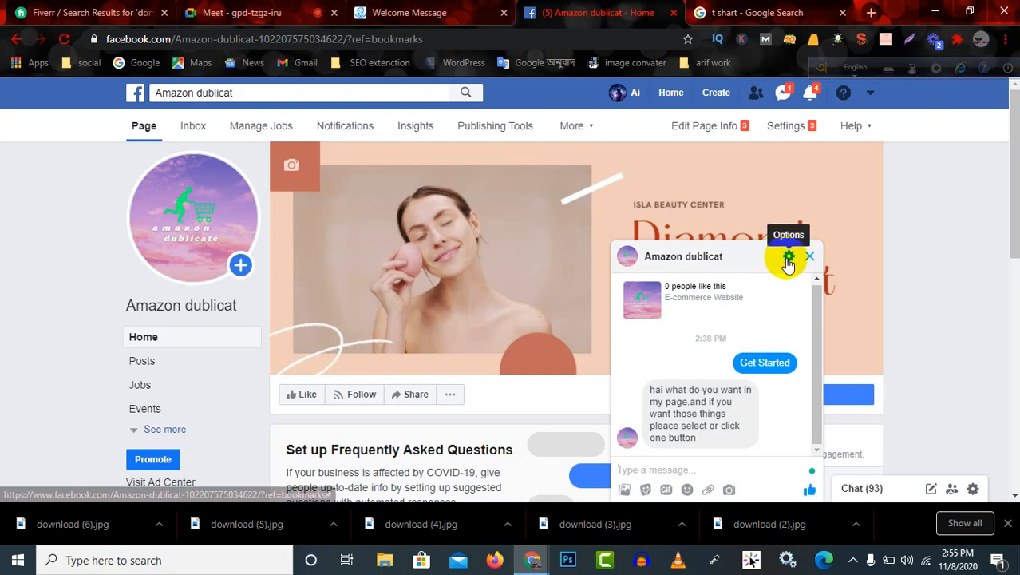
left_click(789, 260)
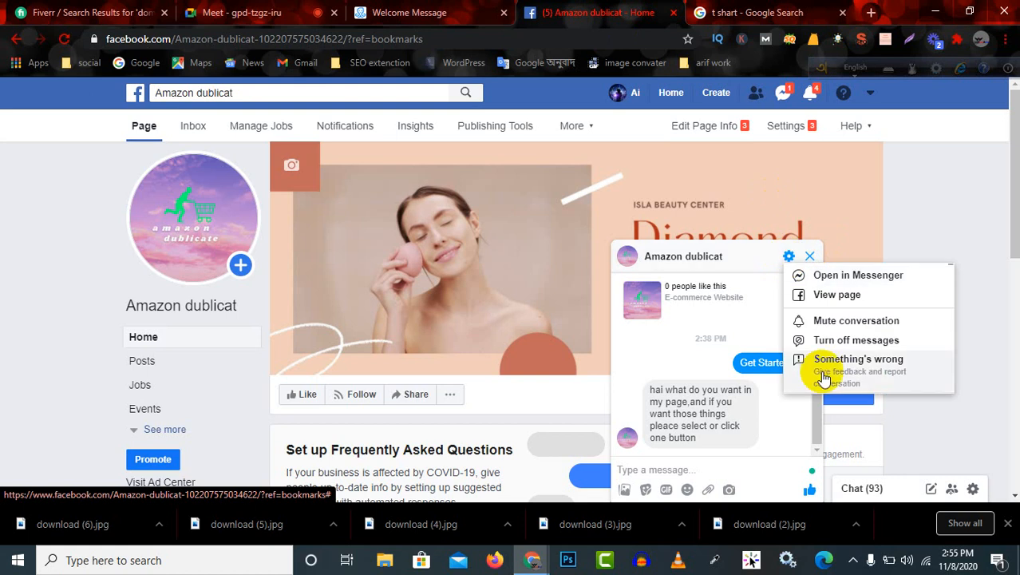
left_click(788, 260)
left_click(789, 261)
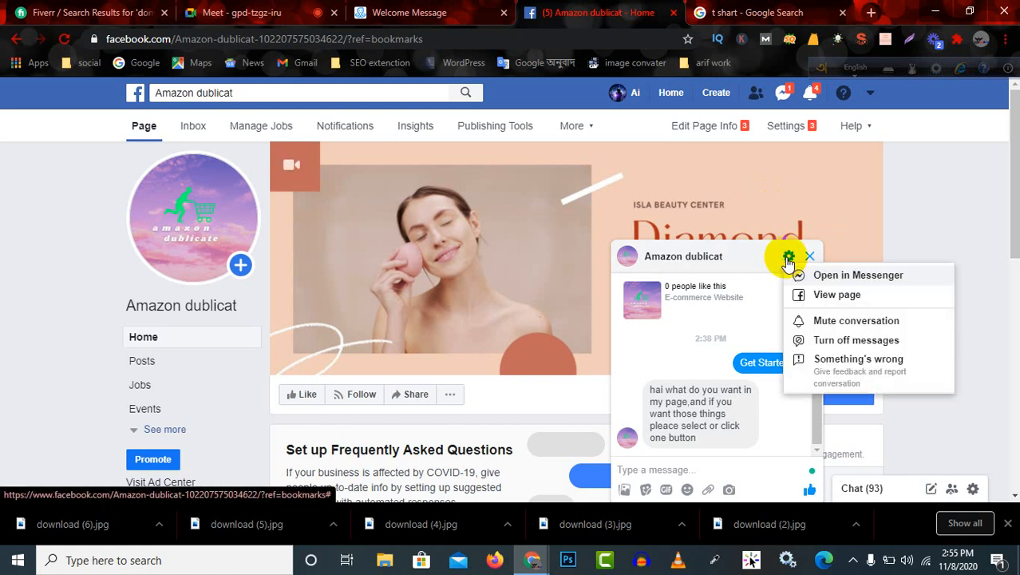
left_click(810, 255)
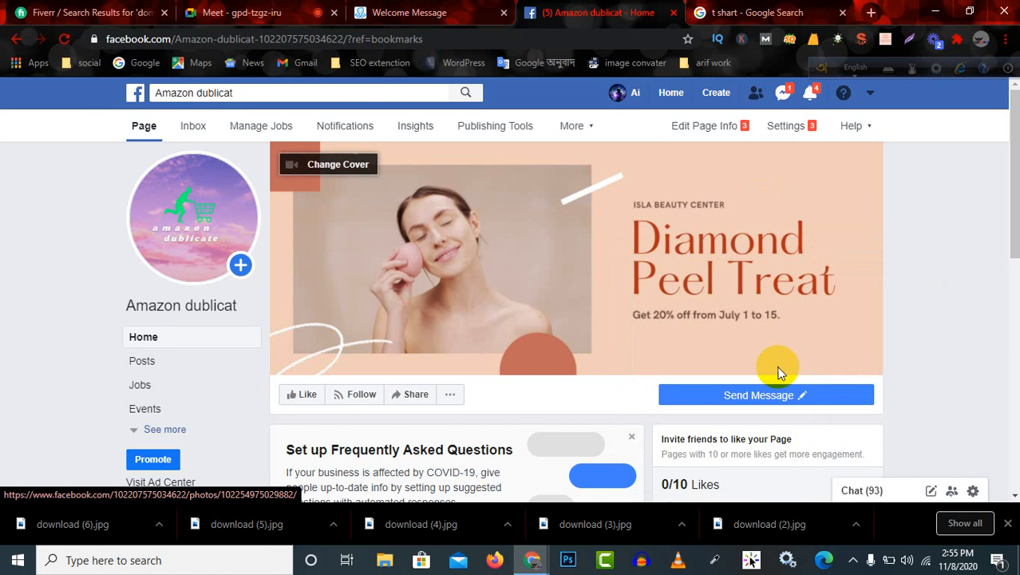
Reopen the page chat by testing the Send Message button, view its options and close it again.
left_click(768, 400)
left_click(688, 424)
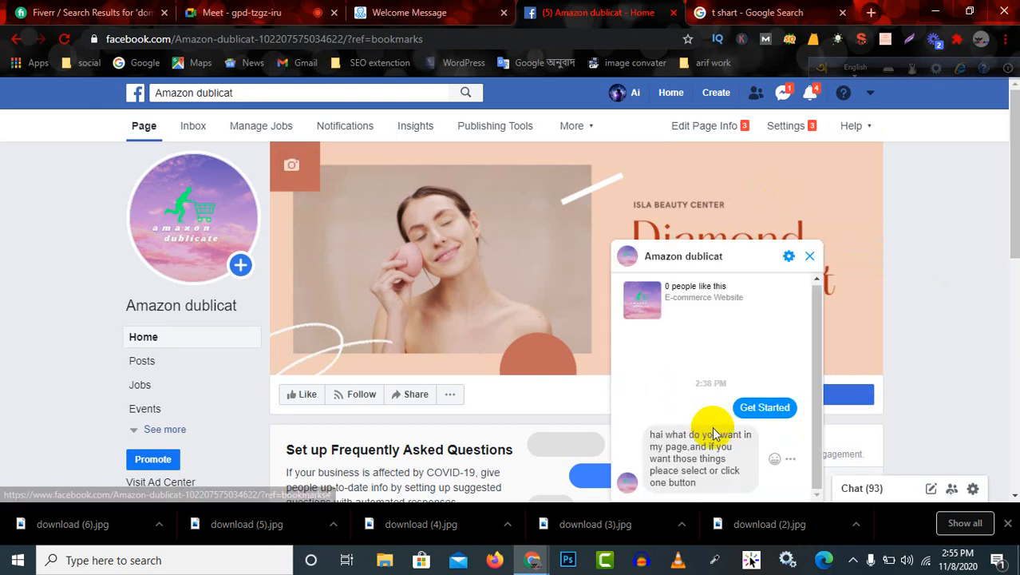
left_click(787, 258)
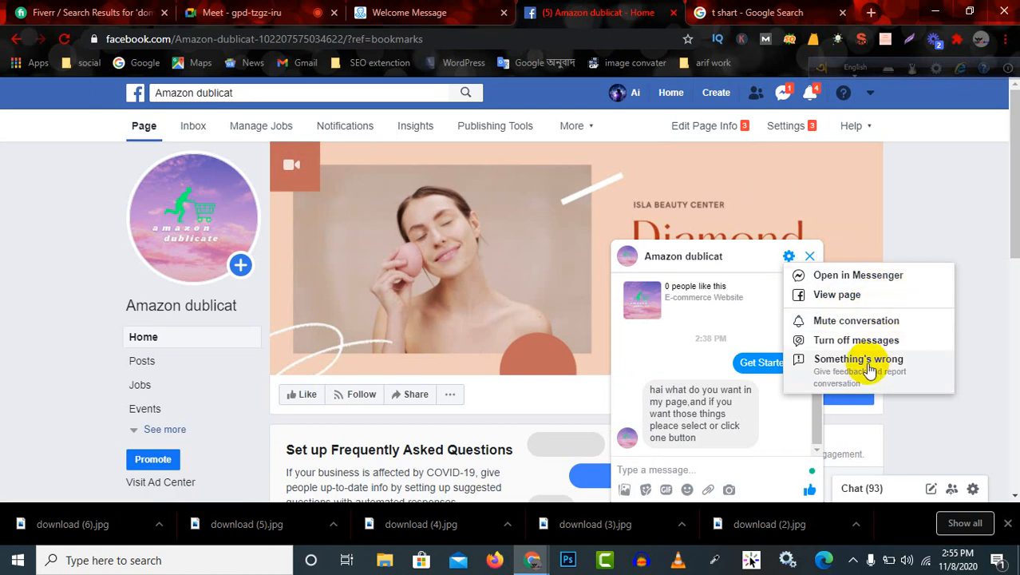
left_click(810, 256)
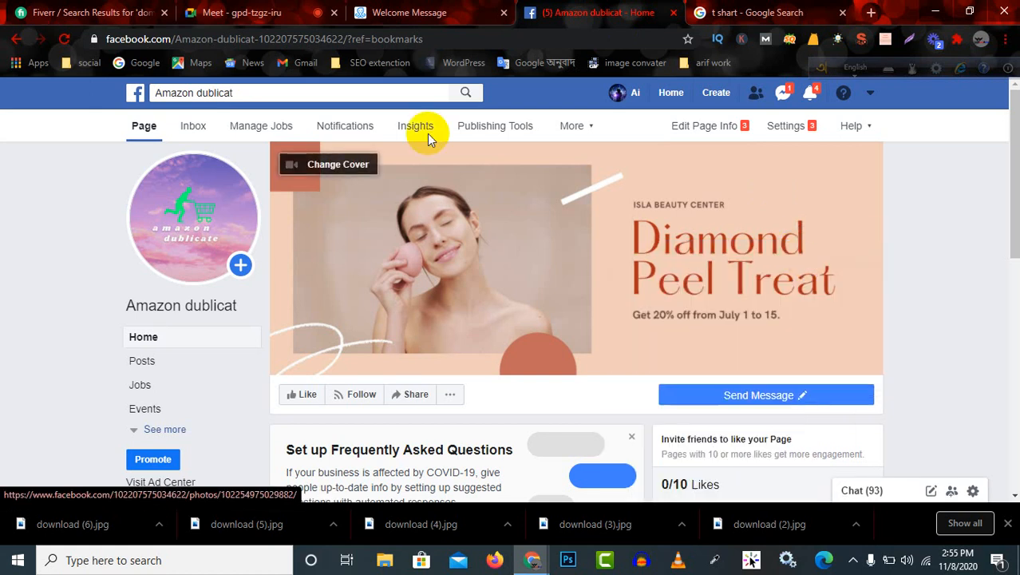
Reload the Facebook page, test the Send Message button again, check the chat's options and minimize the chat.
left_click(65, 36)
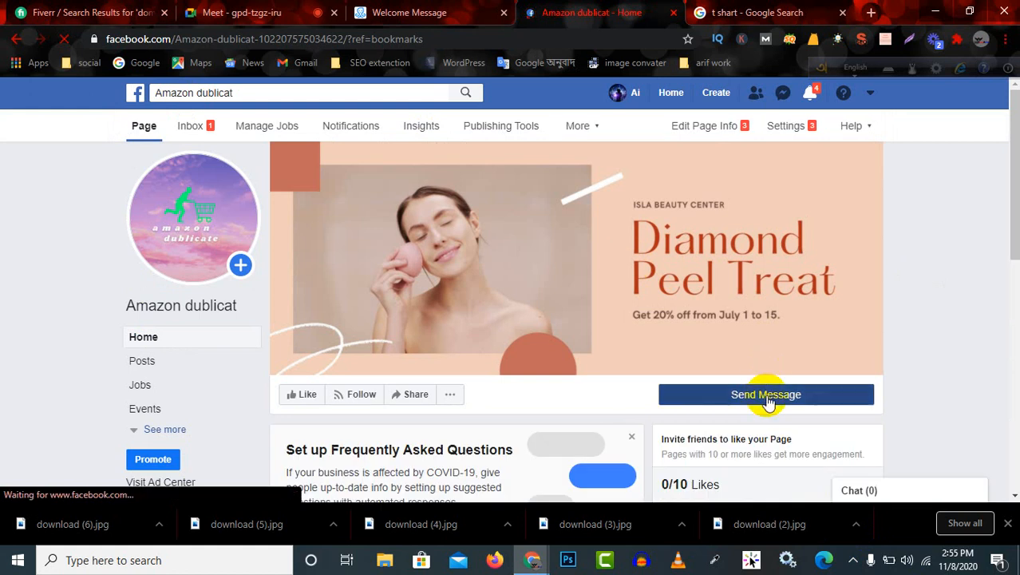
left_click(766, 402)
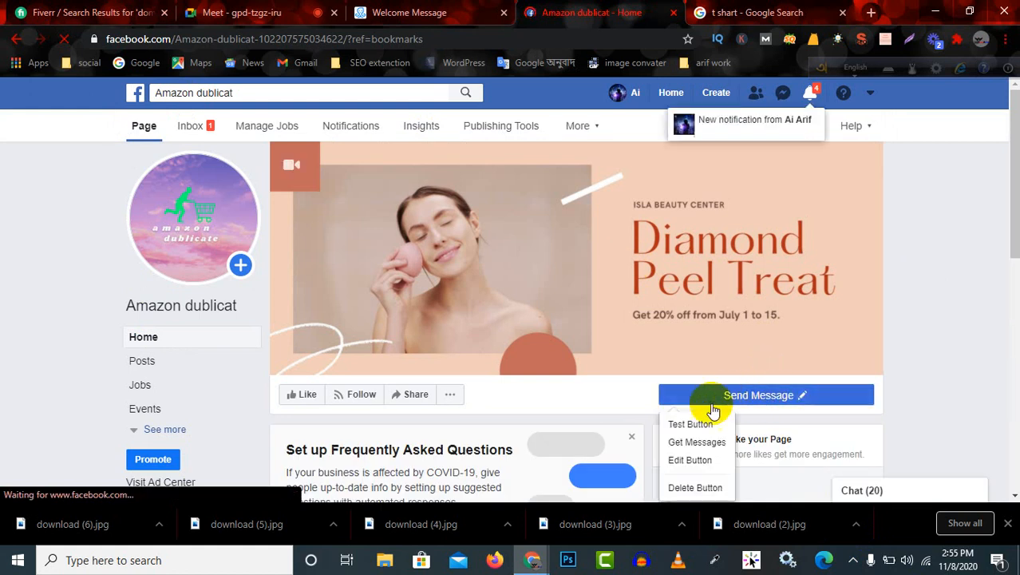
left_click(692, 426)
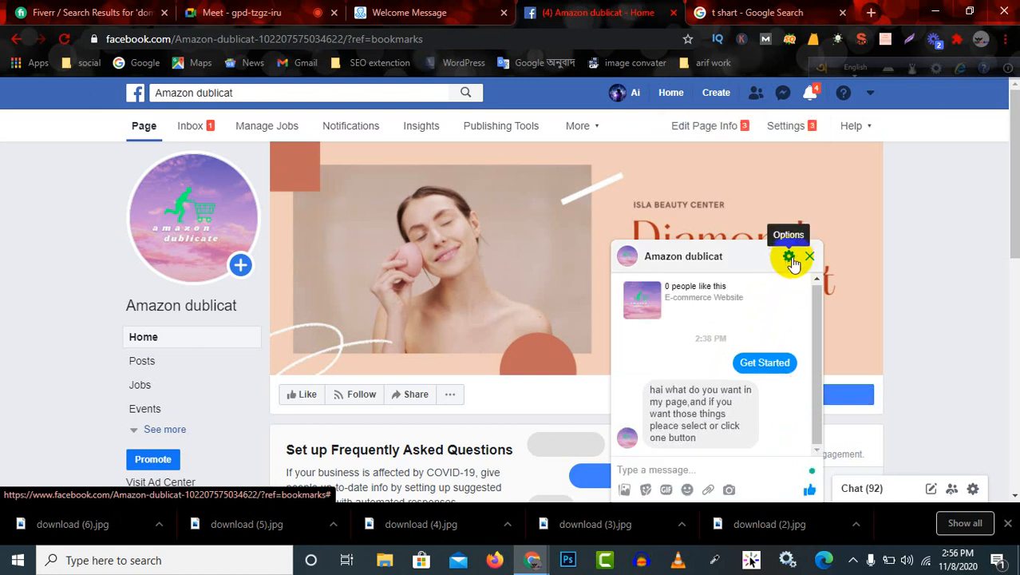
left_click(790, 259)
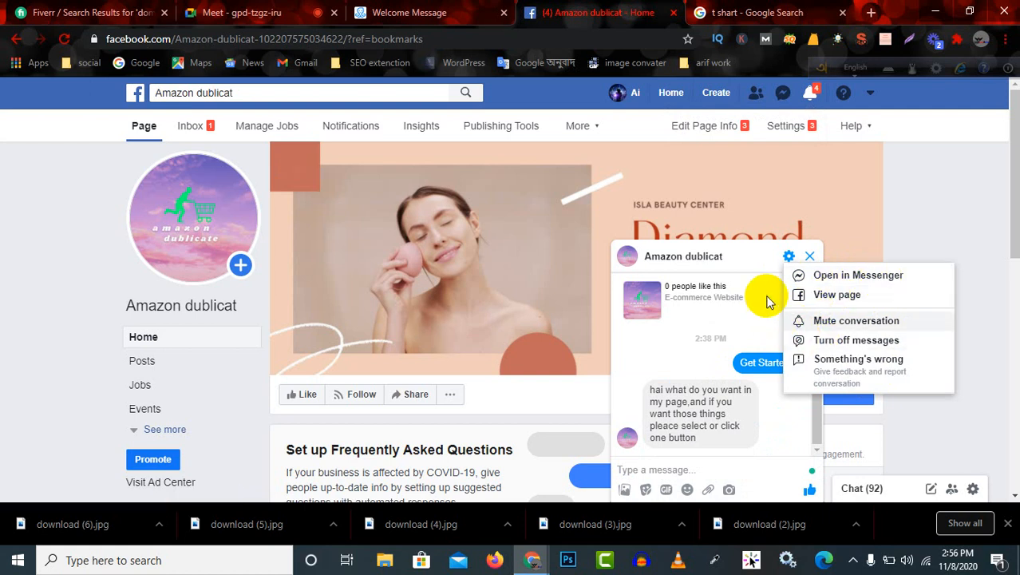
left_click(736, 254)
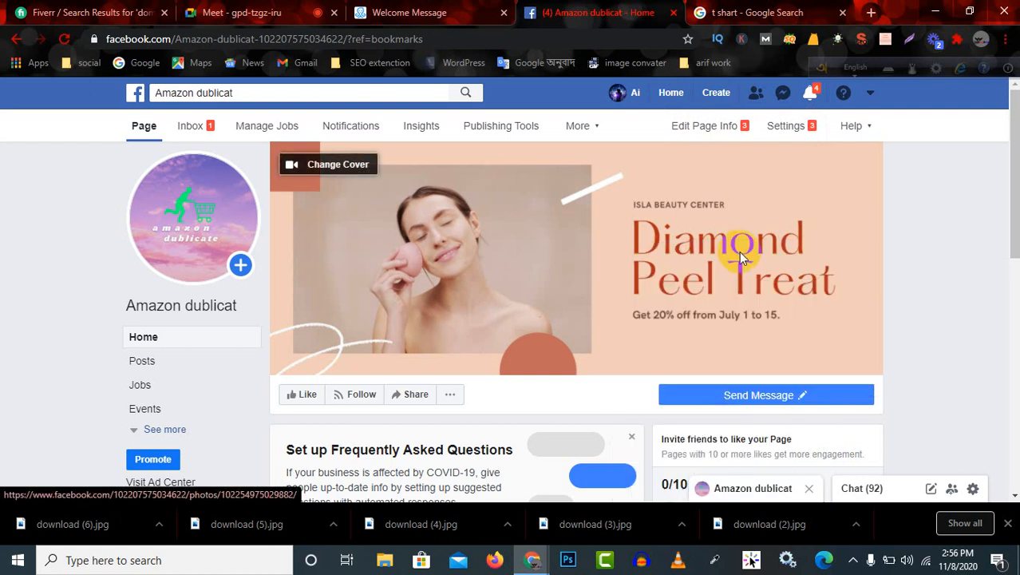
Bring the chat back with the Send Message button's test option and open the conversation in Messenger.
left_click(754, 395)
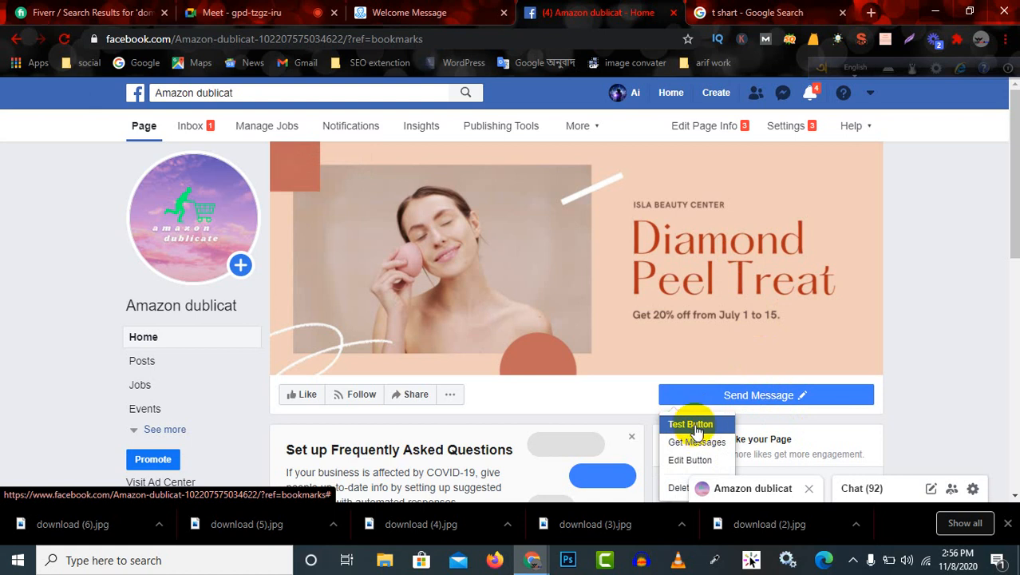
left_click(691, 425)
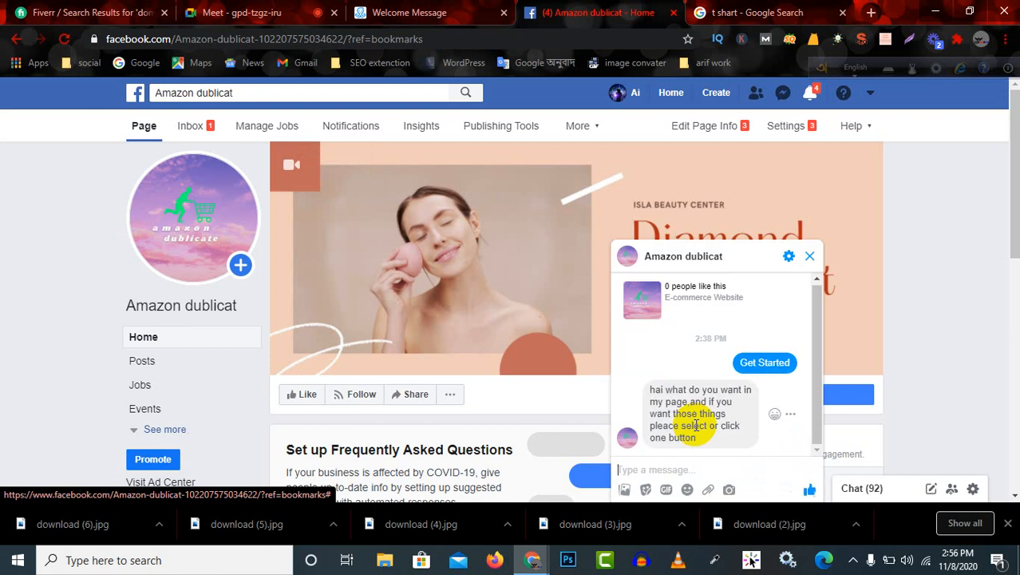
left_click(789, 261)
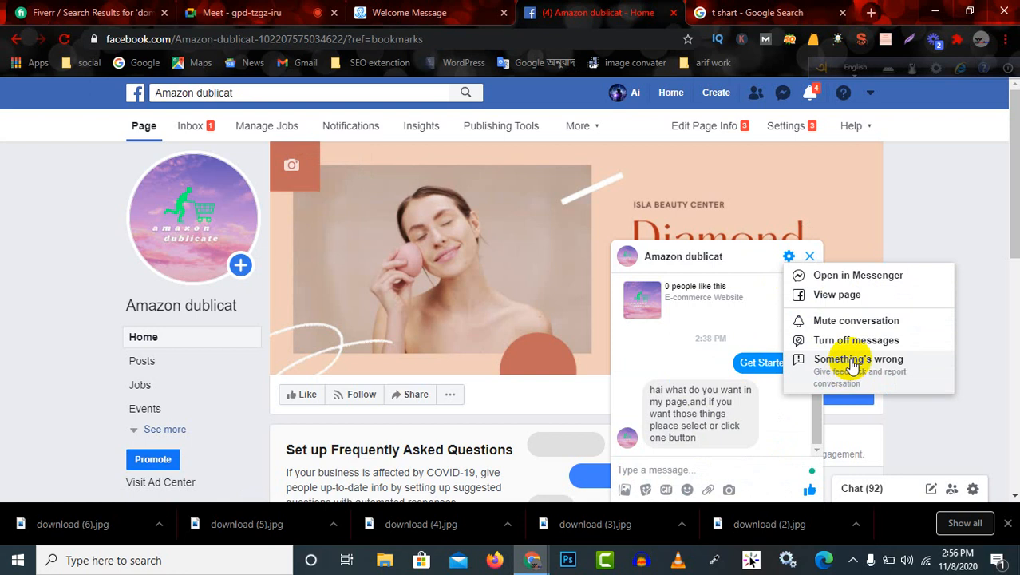
left_click(849, 274)
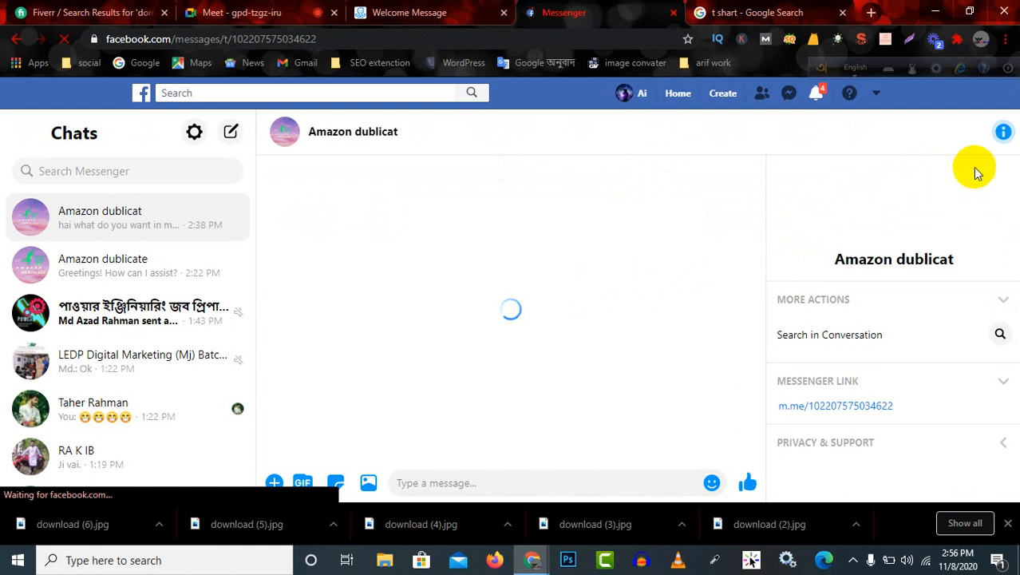
Examine the conversation information in Messenger and collapse its More Actions section.
left_click(1004, 137)
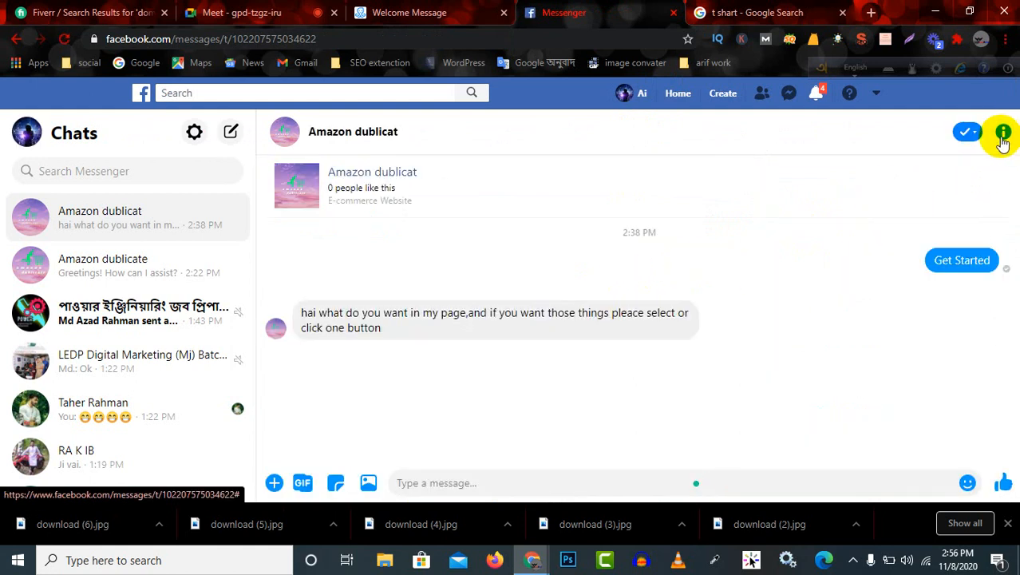
left_click(1003, 135)
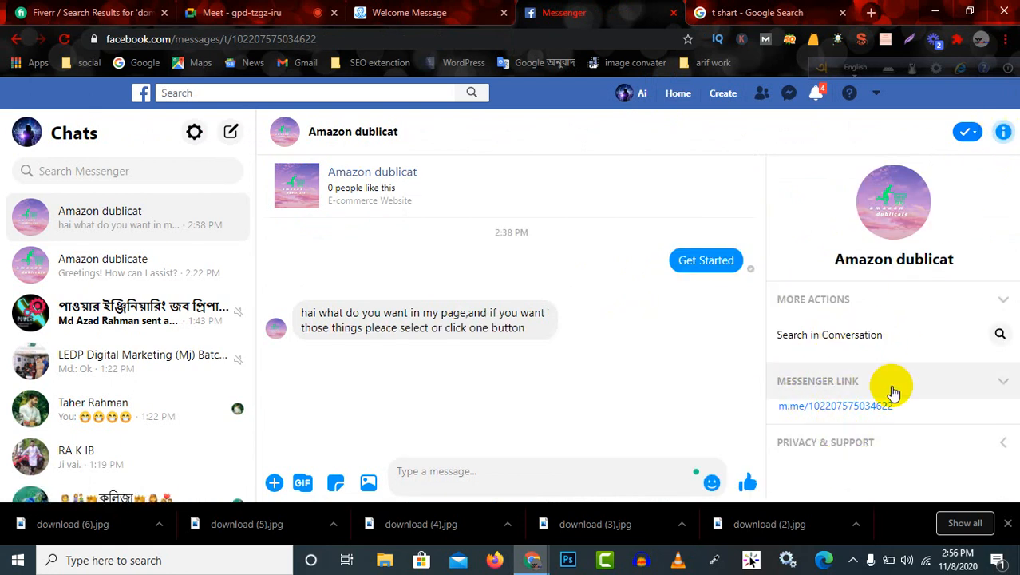
left_click(980, 300)
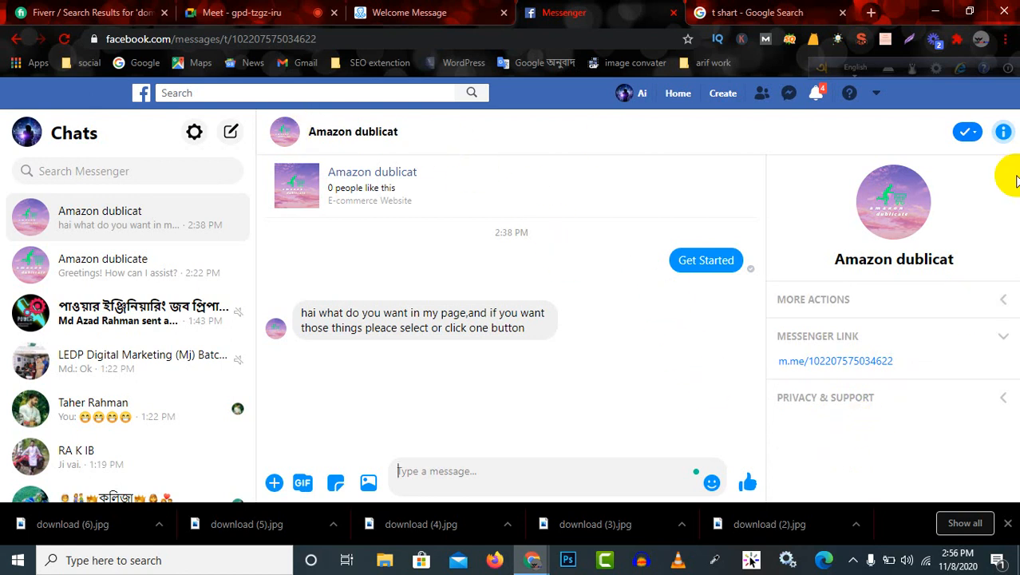
Examine the conversation's notification options and the More Actions and Privacy & Support sections of its information.
left_click(968, 133)
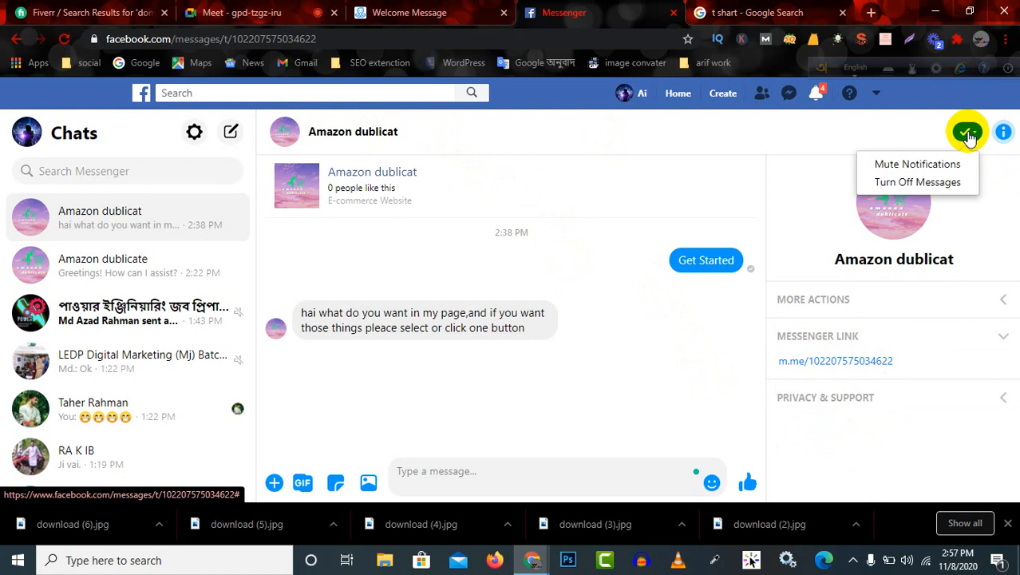
left_click(649, 211)
left_click(1010, 311)
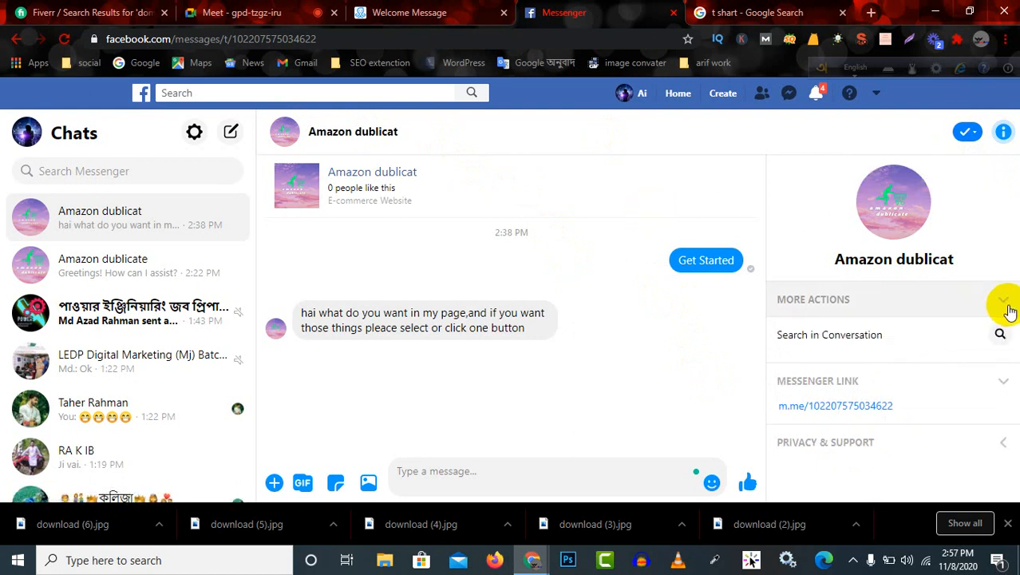
left_click(1004, 444)
scroll(930, 442, "down", 2)
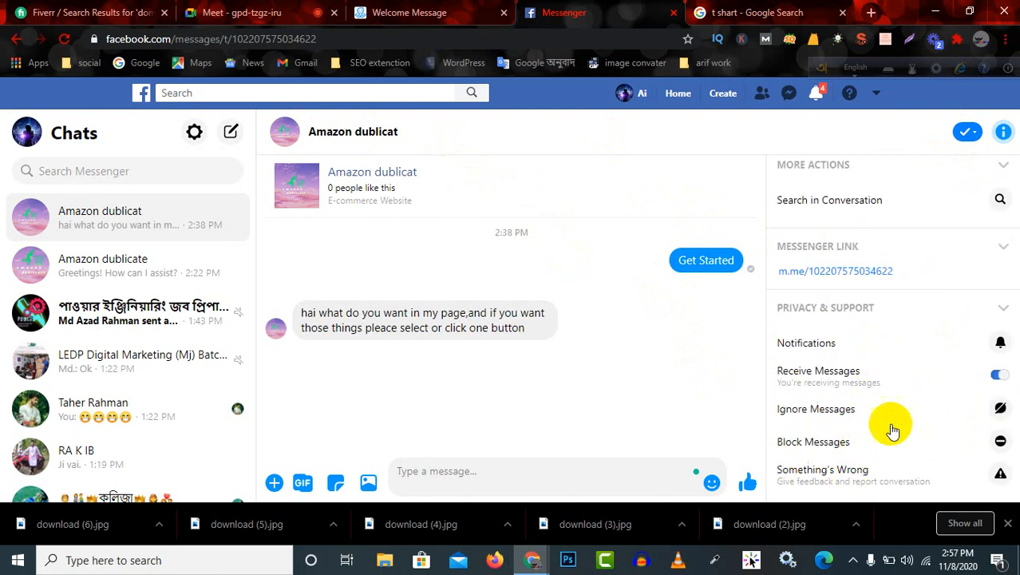
scroll(887, 407, "up", 2)
left_click(1005, 135)
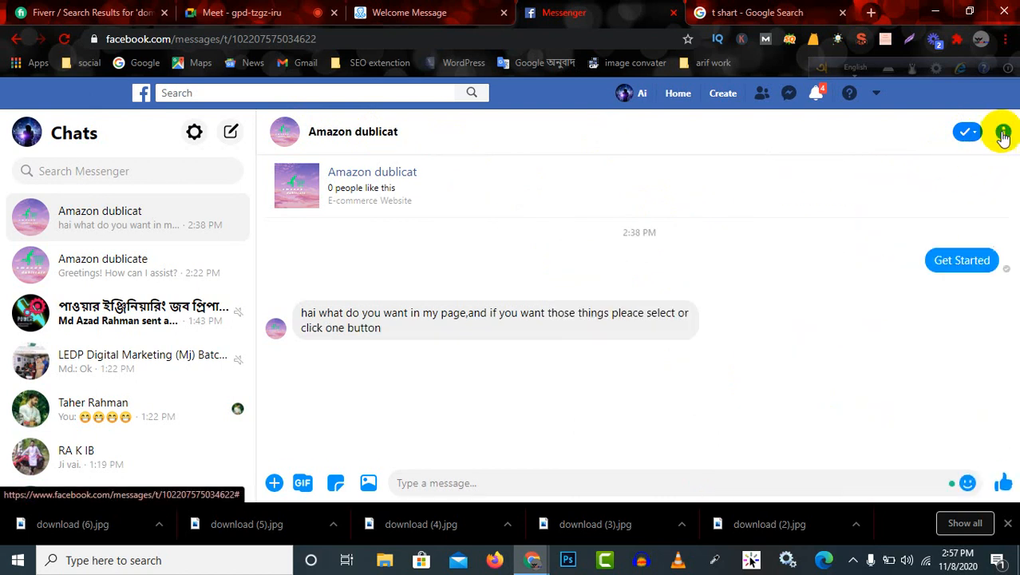
left_click(1002, 134)
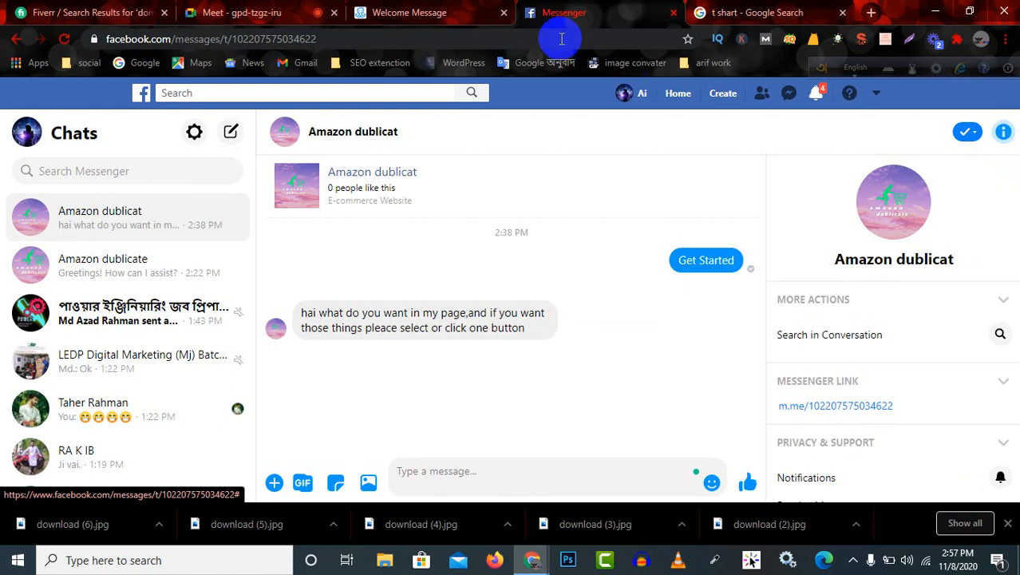
Close the Messenger tab and open Facebook in a new tab.
left_click(673, 12)
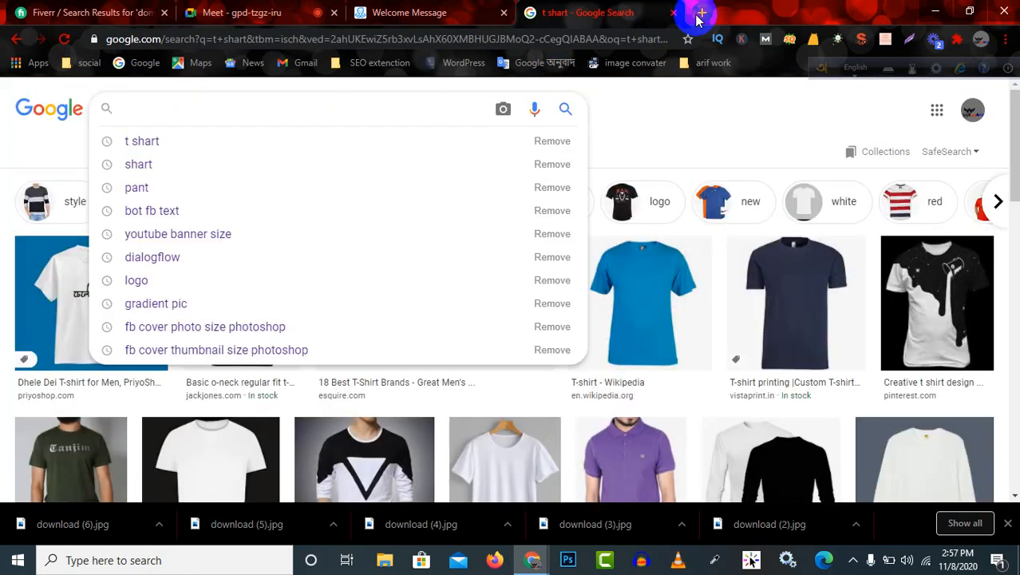
left_click(699, 13)
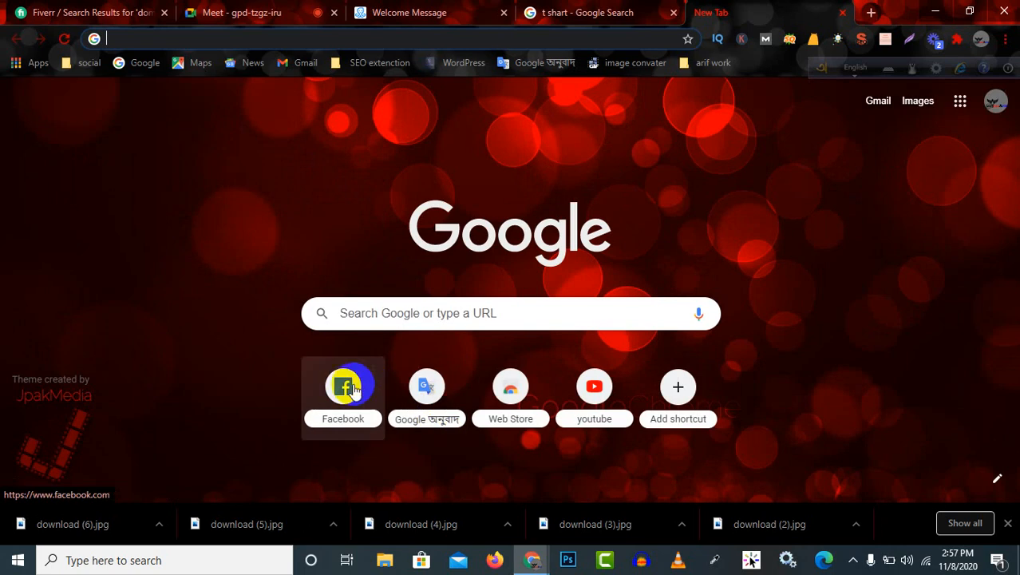
left_click(360, 391)
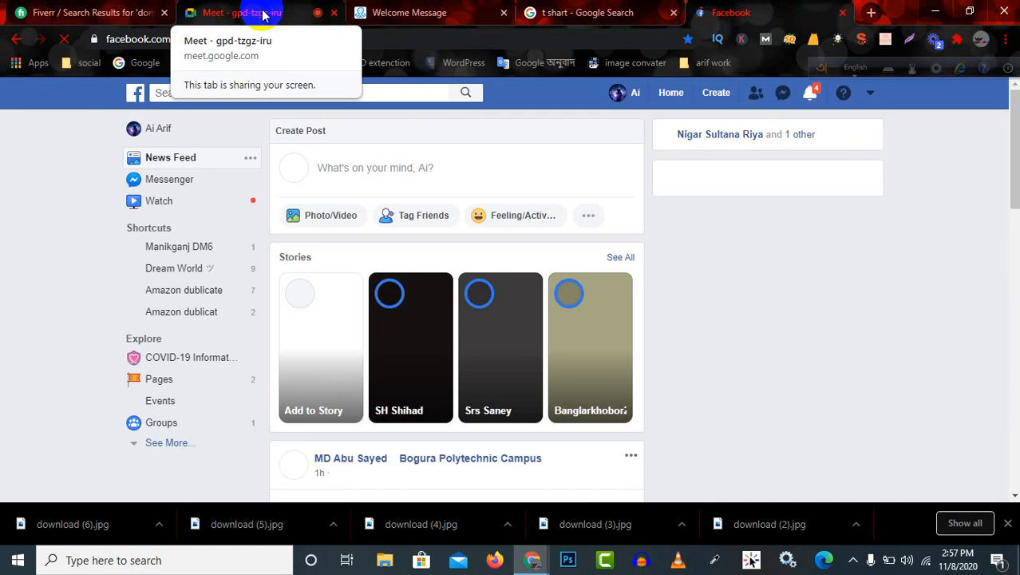
Check the ManyChat flow and the Google Meet call, and return to the Facebook news feed.
left_click(391, 12)
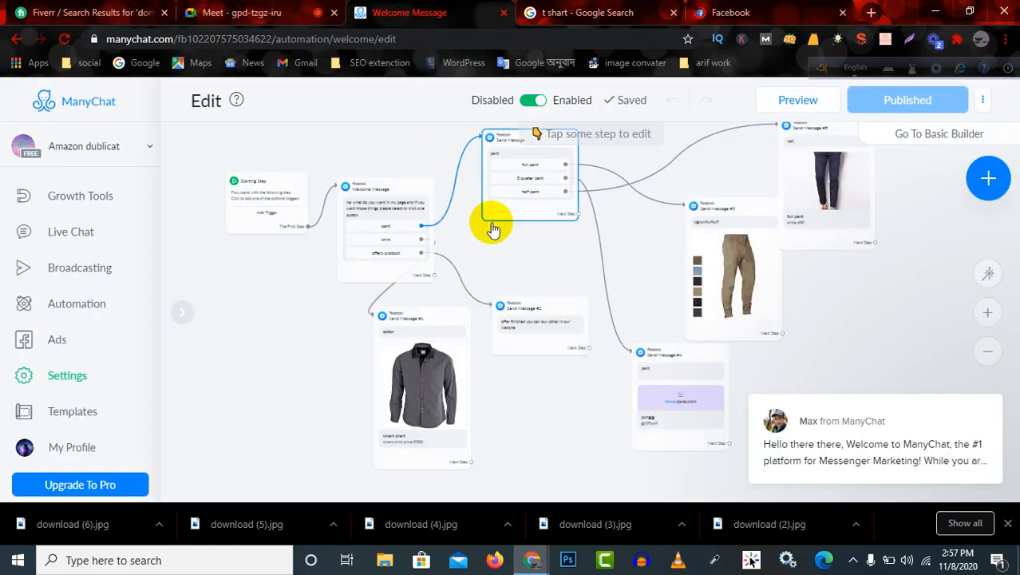
left_click(227, 15)
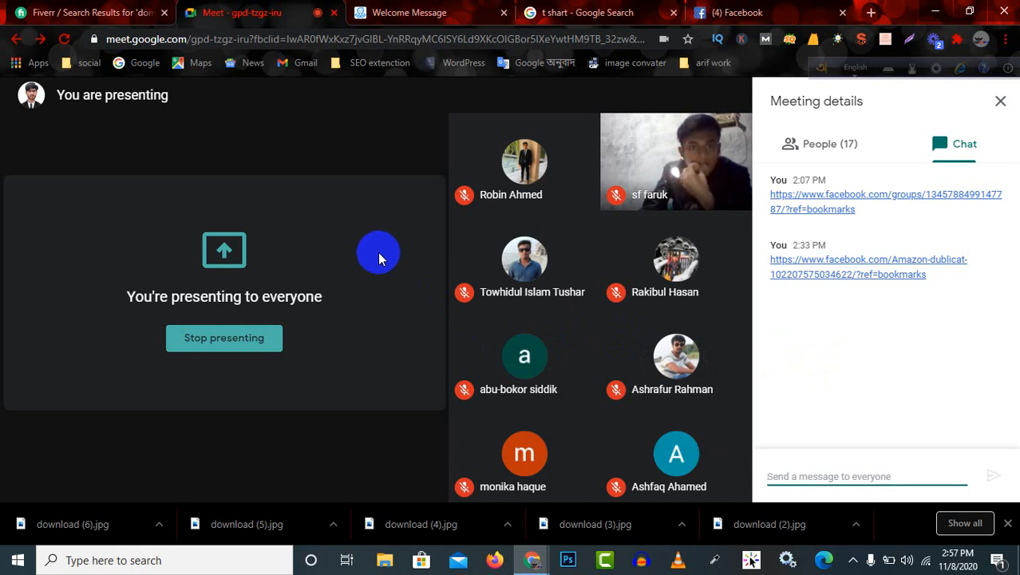
left_click(756, 11)
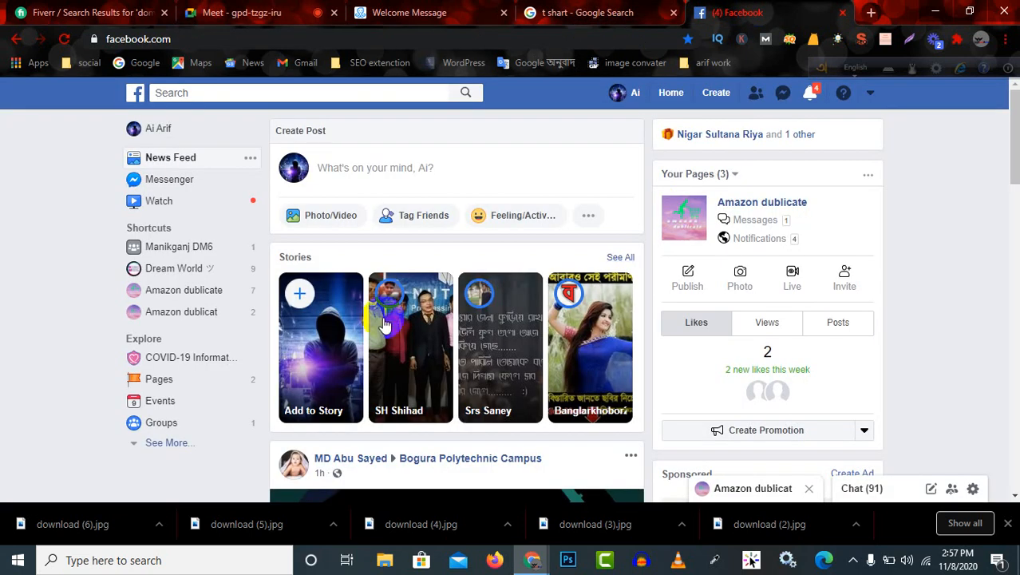
Open the "Amazon dublicat" page from the Facebook shortcuts.
scroll(384, 310, "down", 1)
scroll(389, 317, "up", 1)
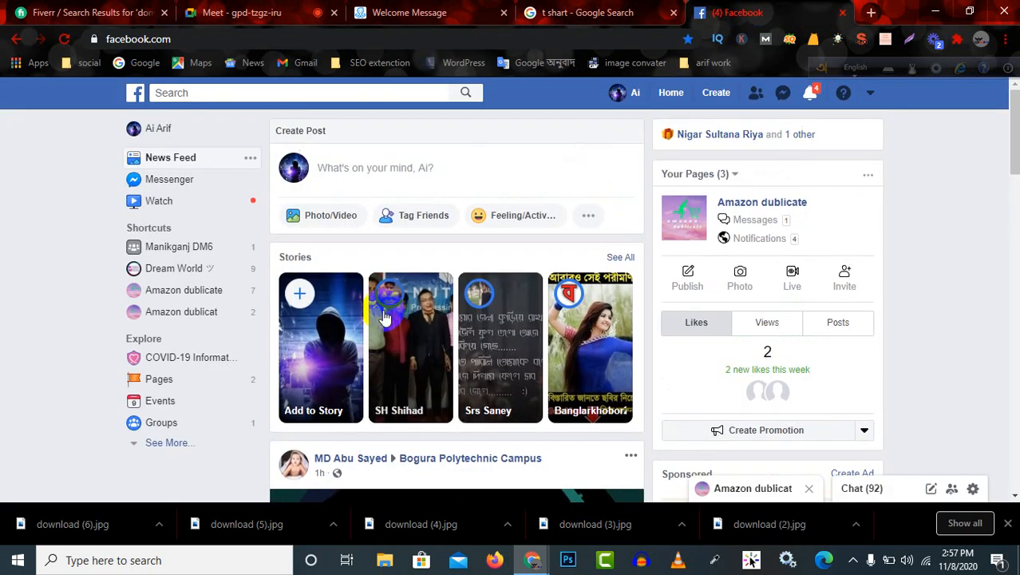
left_click(194, 315)
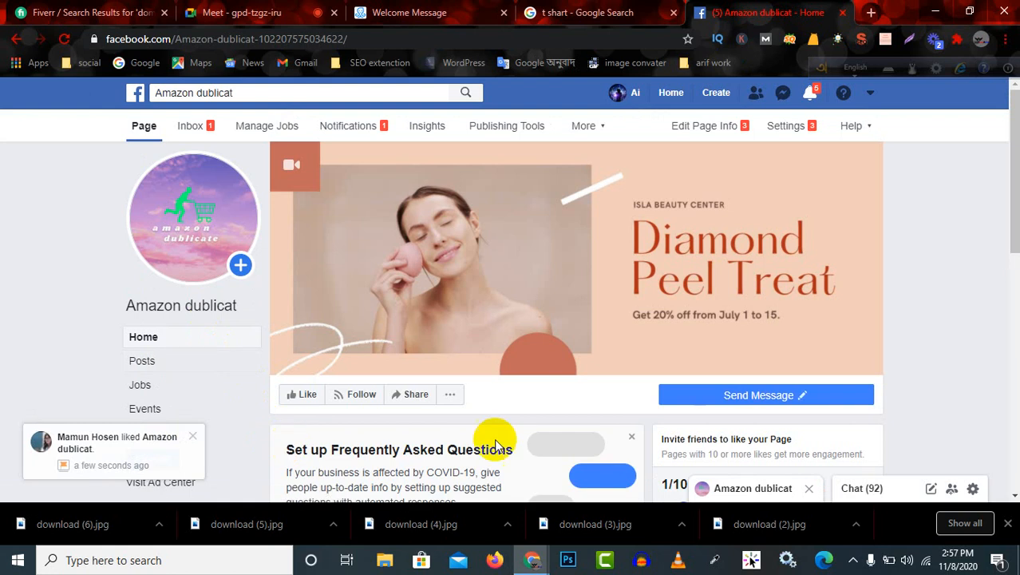
Test the page's Send Message button again, view the options of the opened chat and dismiss them.
mouse_move(770, 399)
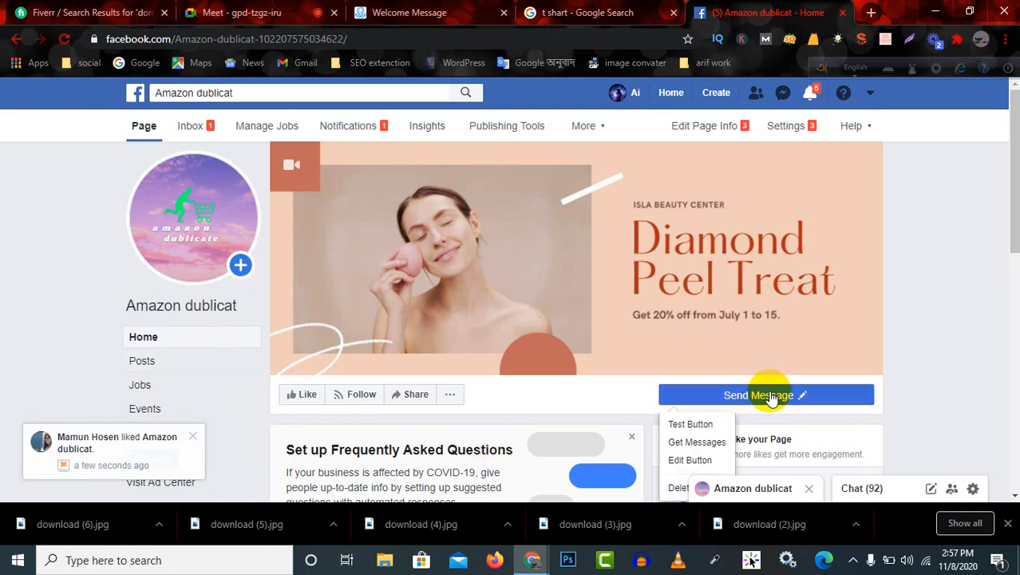
left_click(691, 424)
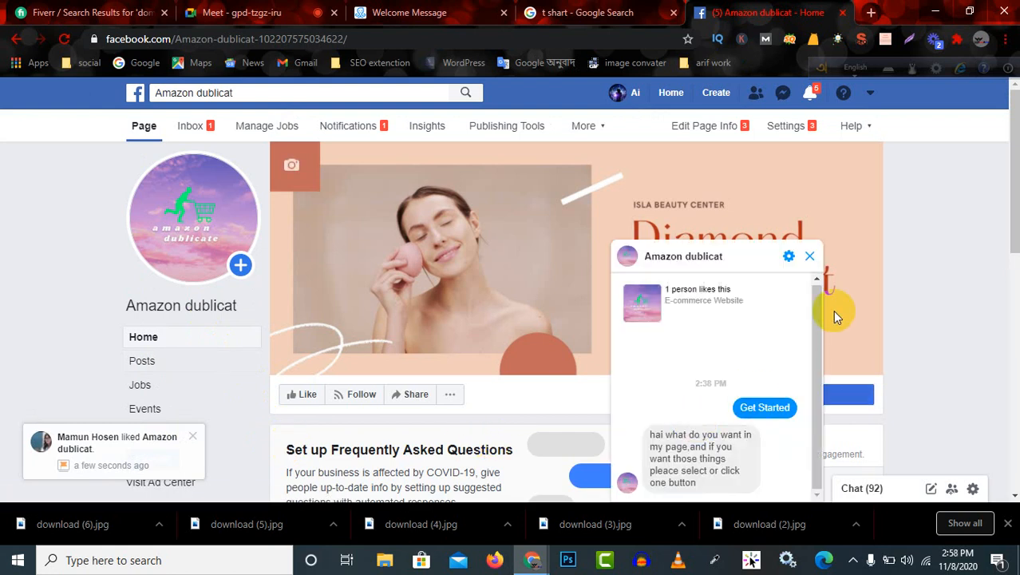
left_click(789, 259)
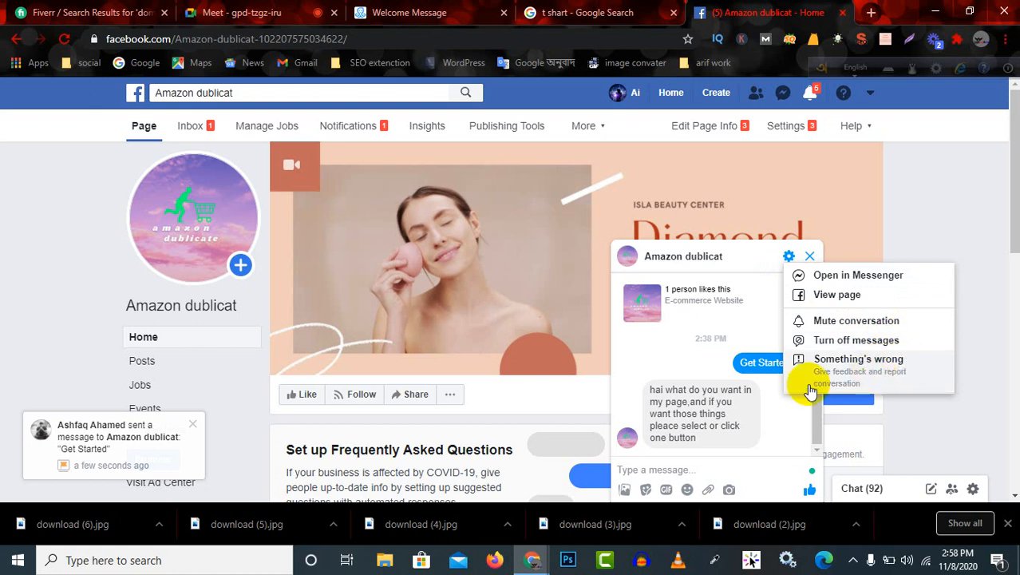
left_click(753, 397)
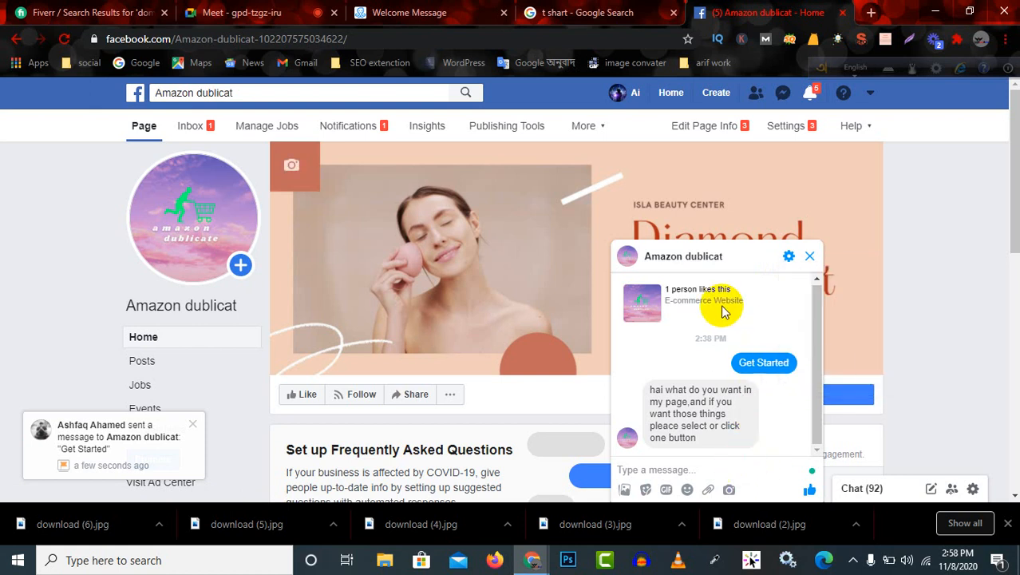
Look in on the Google Meet call and the ManyChat welcome flow, ending back on the Facebook page.
left_click(292, 12)
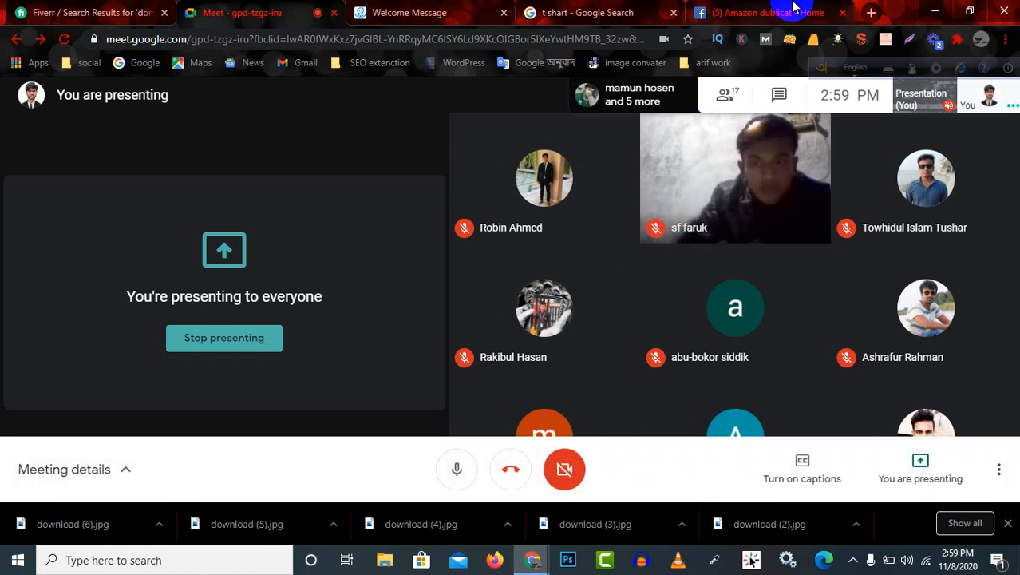
left_click(420, 12)
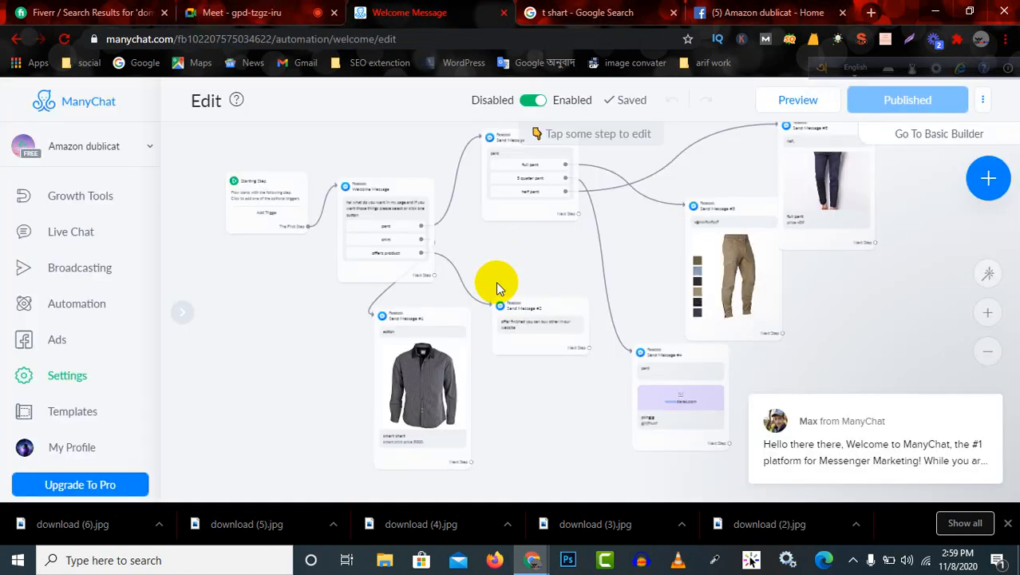
left_click(233, 13)
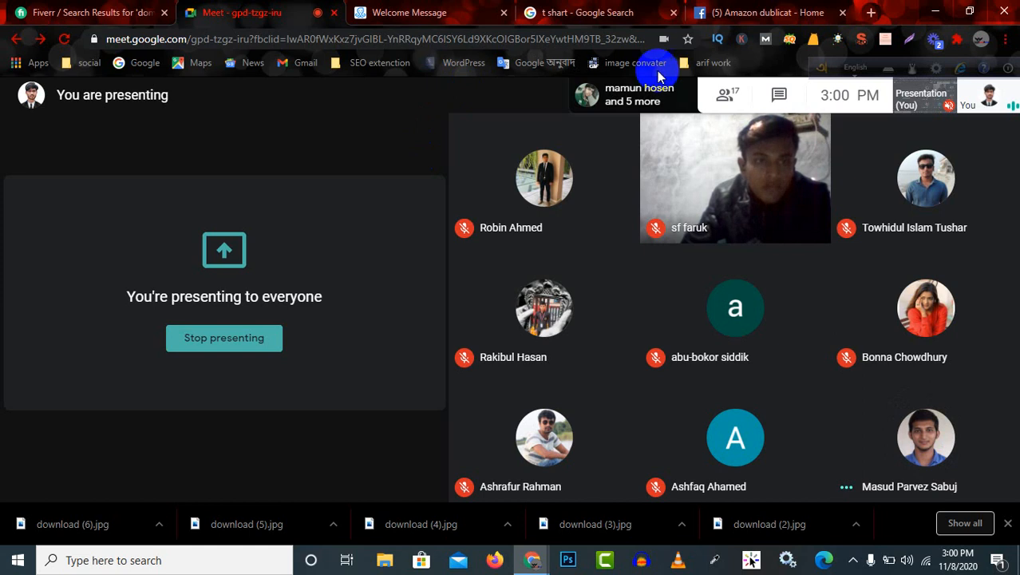
left_click(709, 10)
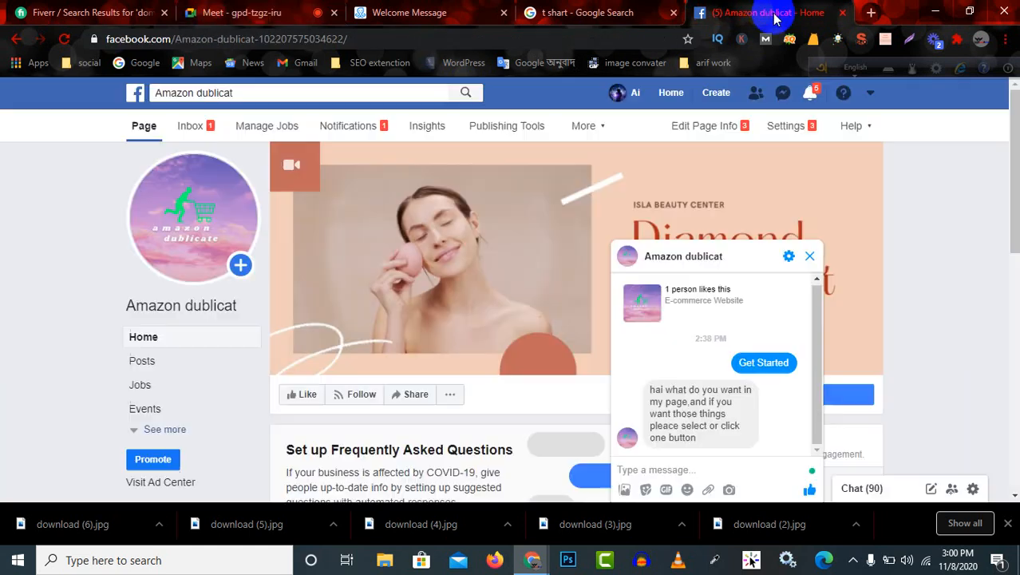
Close the "Amazon dublicat" chat window on the Facebook page.
left_click(810, 257)
left_click(784, 399)
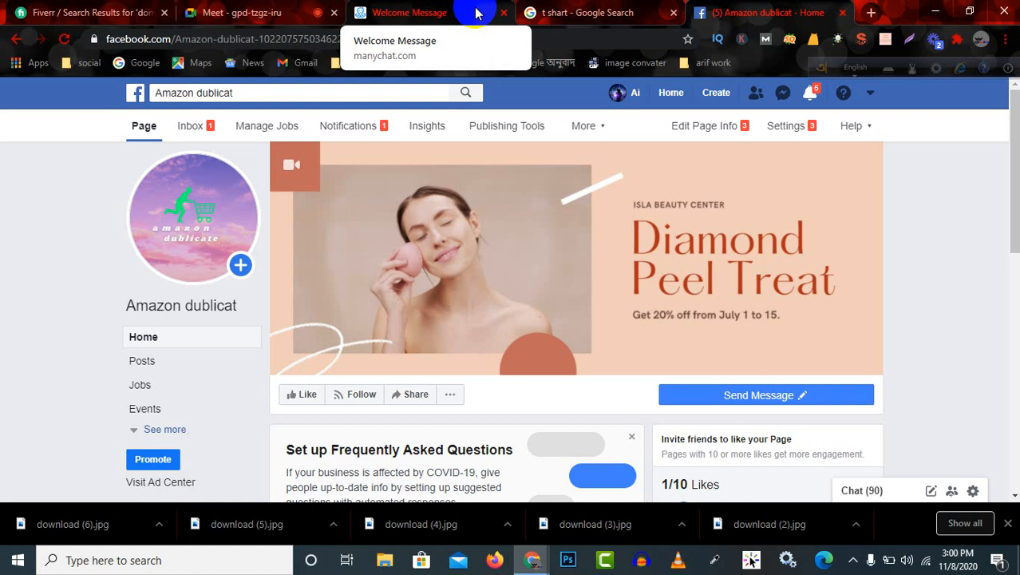
left_click(629, 13)
left_click(743, 14)
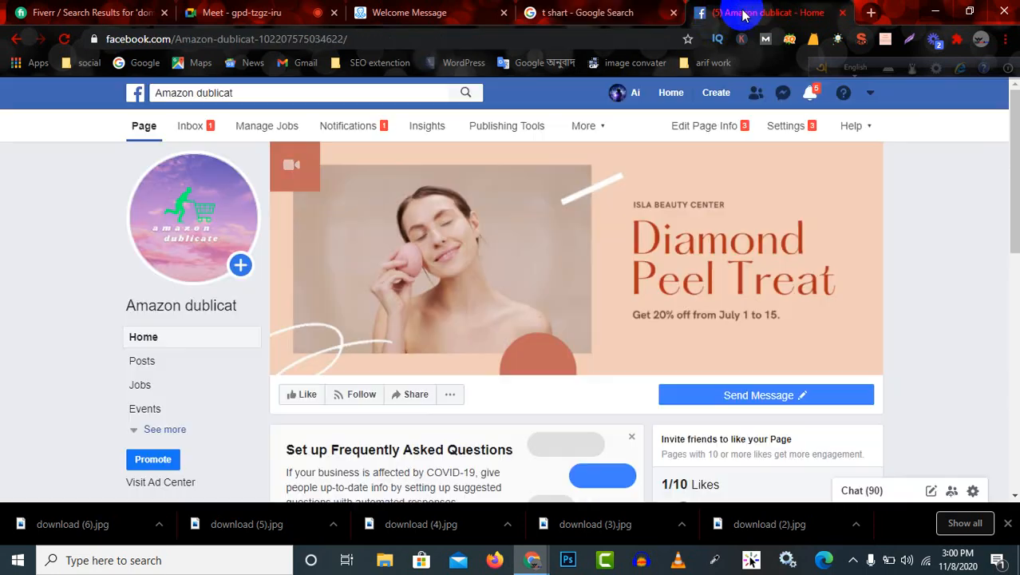
Switch to the ManyChat welcome message flow and examine its message blocks and their connections.
left_click(388, 12)
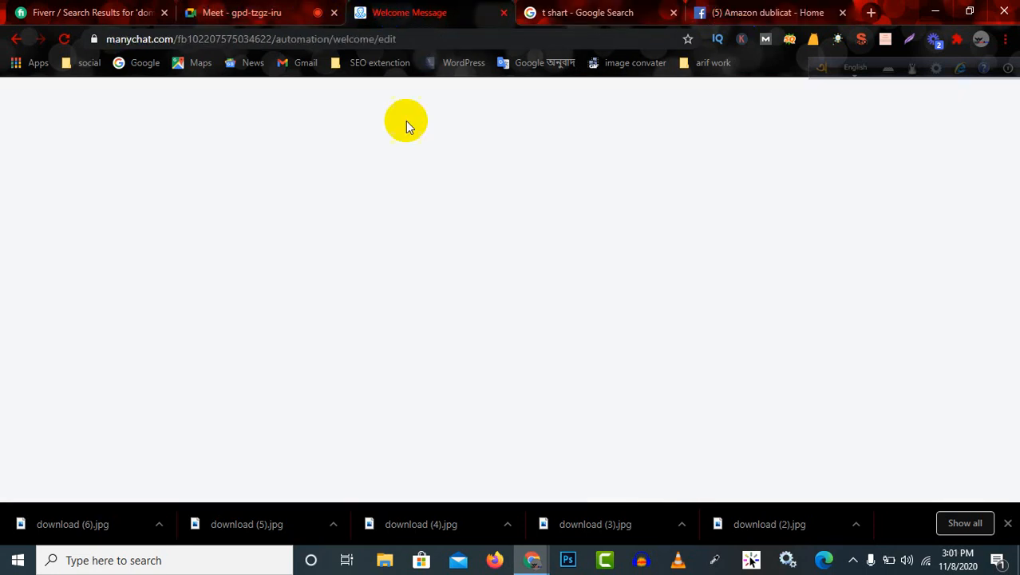
scroll(547, 167, "up", 2)
scroll(547, 176, "down", 3)
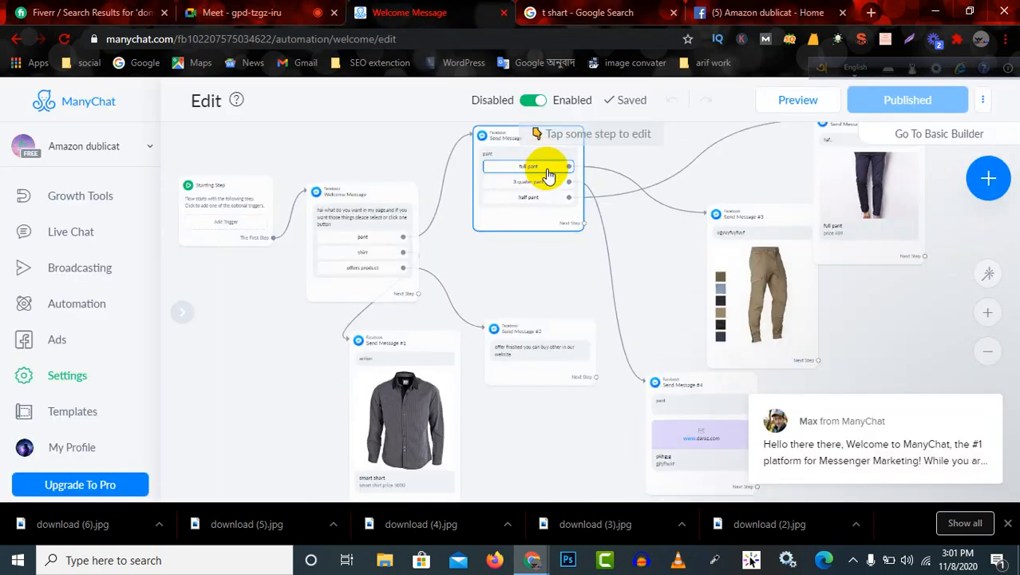
scroll(507, 348, "up", 5)
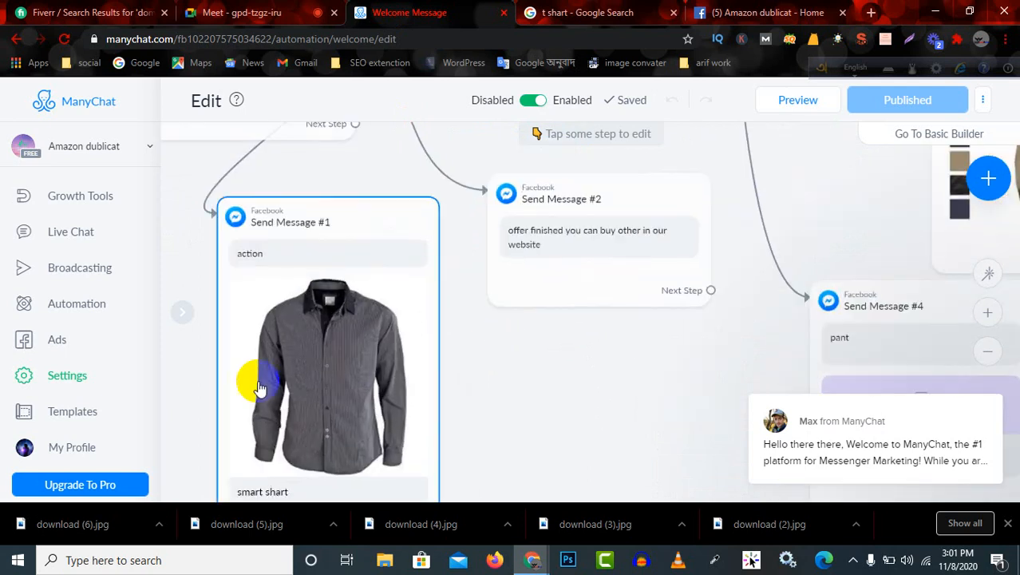
scroll(370, 302, "down", 6)
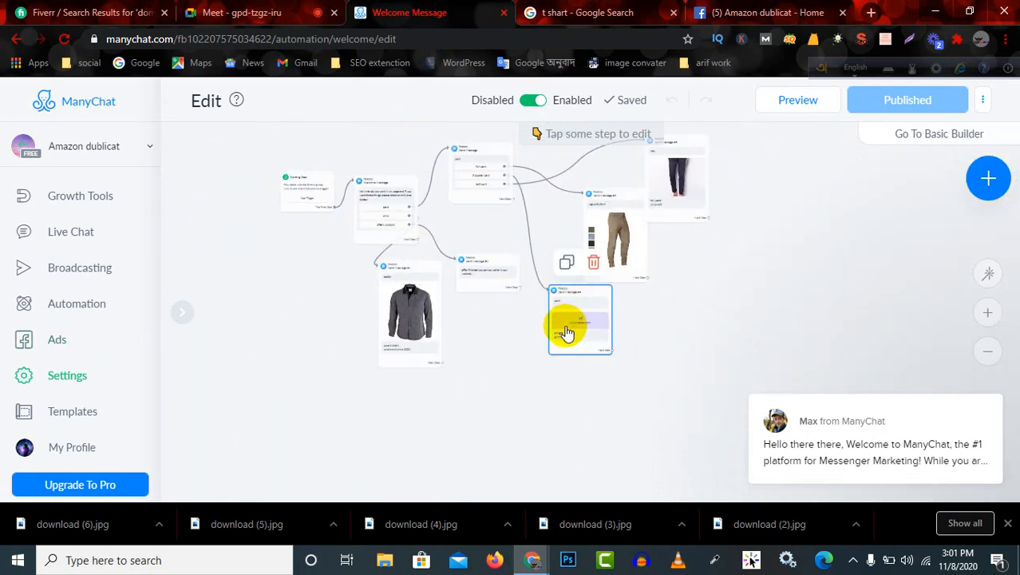
scroll(569, 326, "up", 3)
scroll(558, 273, "up", 1)
scroll(554, 273, "down", 5)
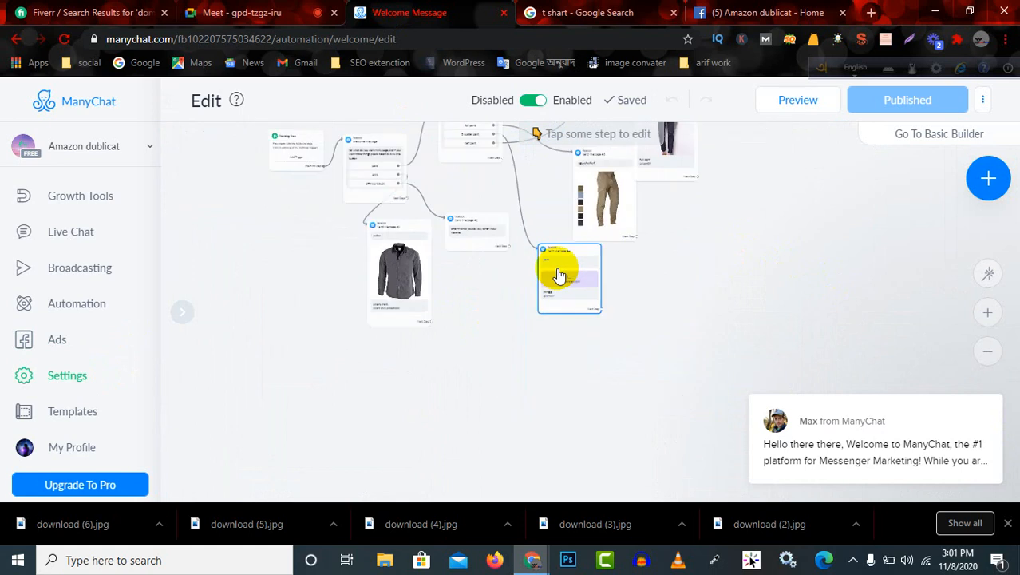
scroll(774, 172, "up", 3)
scroll(786, 194, "down", 2)
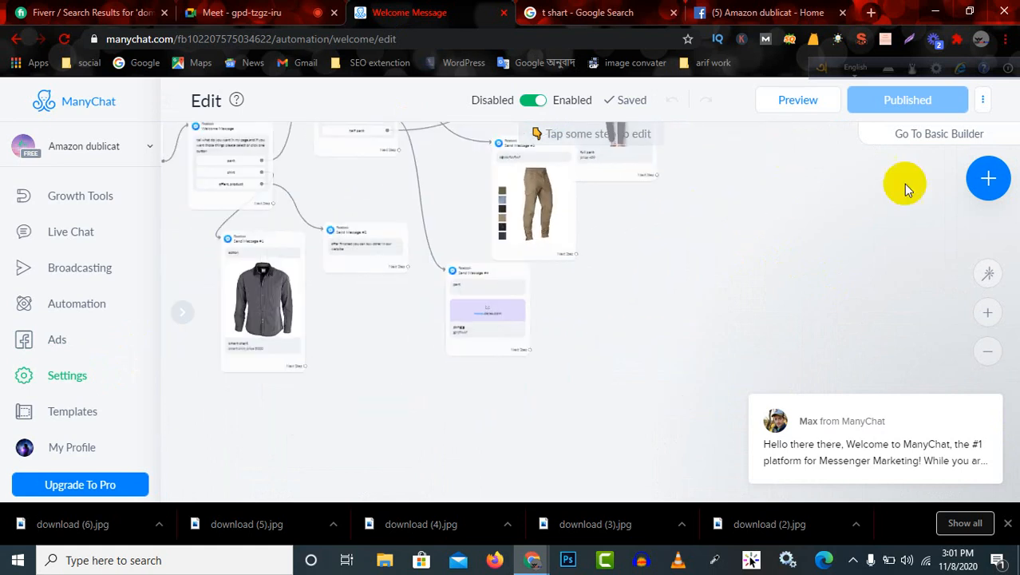
Look through the step types available for adding to the flow and close the list without adding one.
left_click(984, 186)
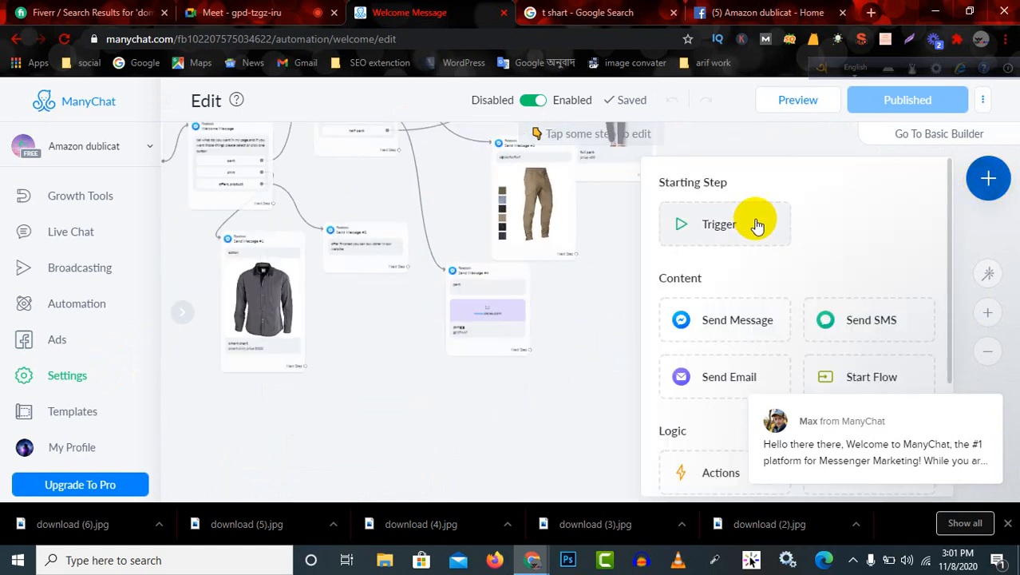
scroll(771, 254, "down", 1)
scroll(750, 231, "down", 2)
scroll(709, 247, "up", 3)
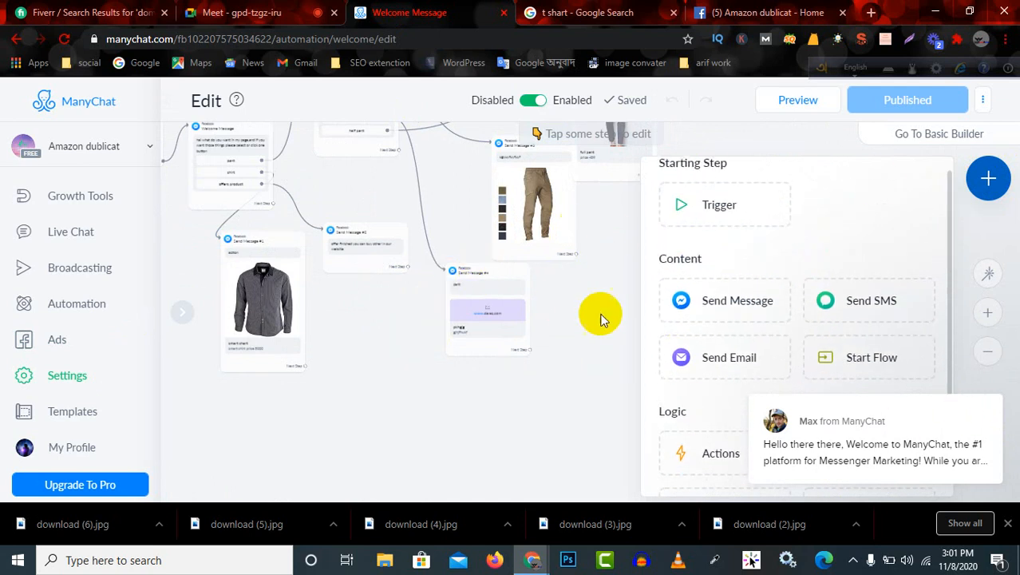
left_click(596, 339)
Reposition the Send Message #5 block beside the Send Message #3 block in the flow.
scroll(639, 295, "down", 3)
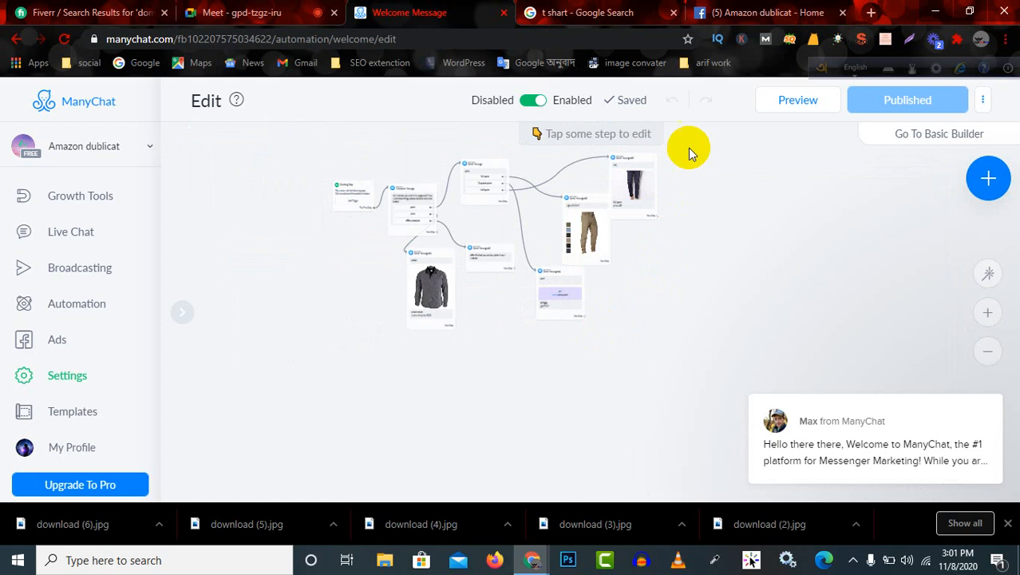
scroll(655, 183, "up", 5)
left_click(528, 217)
left_click_drag(528, 214, 535, 299)
mouse_move(524, 244)
left_mouse_down()
mouse_move(528, 273)
mouse_move(515, 254)
left_mouse_up()
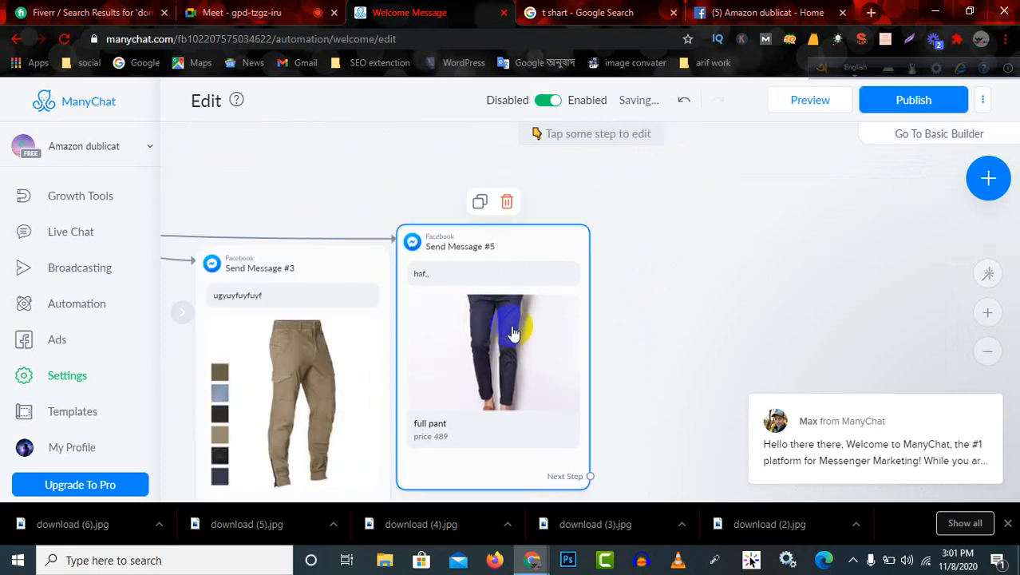
View the list of step types again and switch to the Google Meet call.
left_click(987, 181)
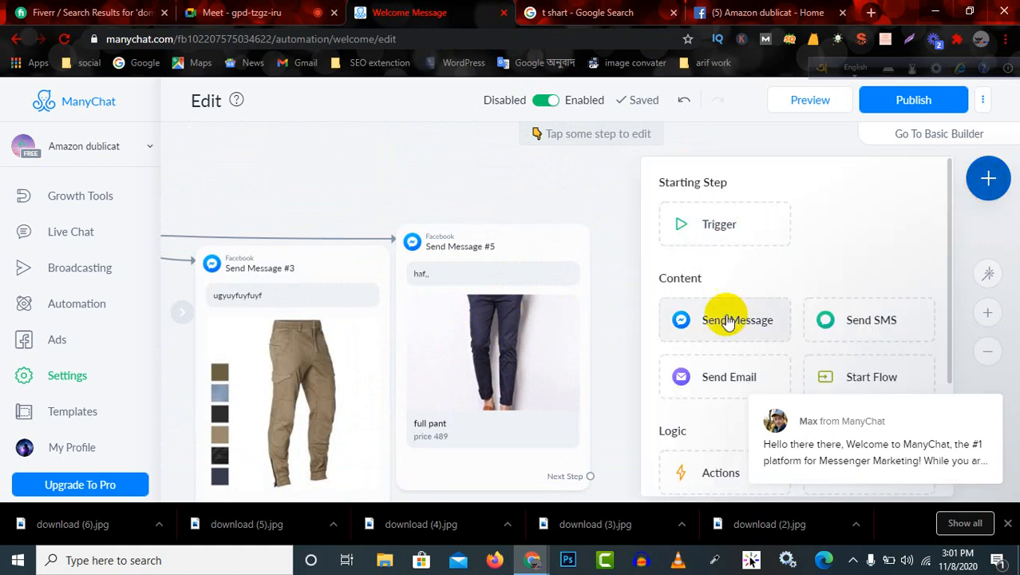
left_click(257, 10)
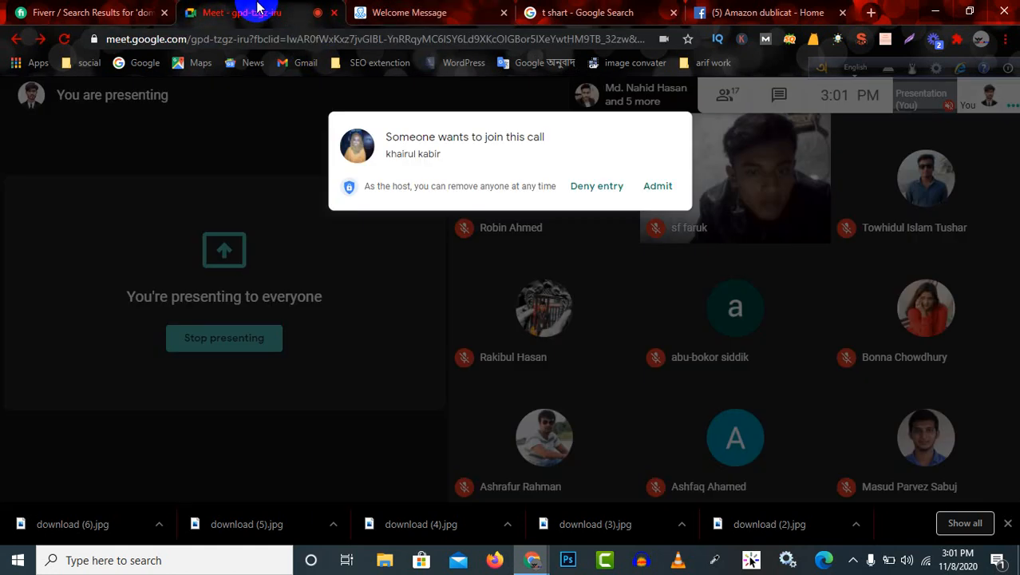
Admit the waiting participant to the Meet call and return to the ManyChat welcome message flow.
left_click(665, 174)
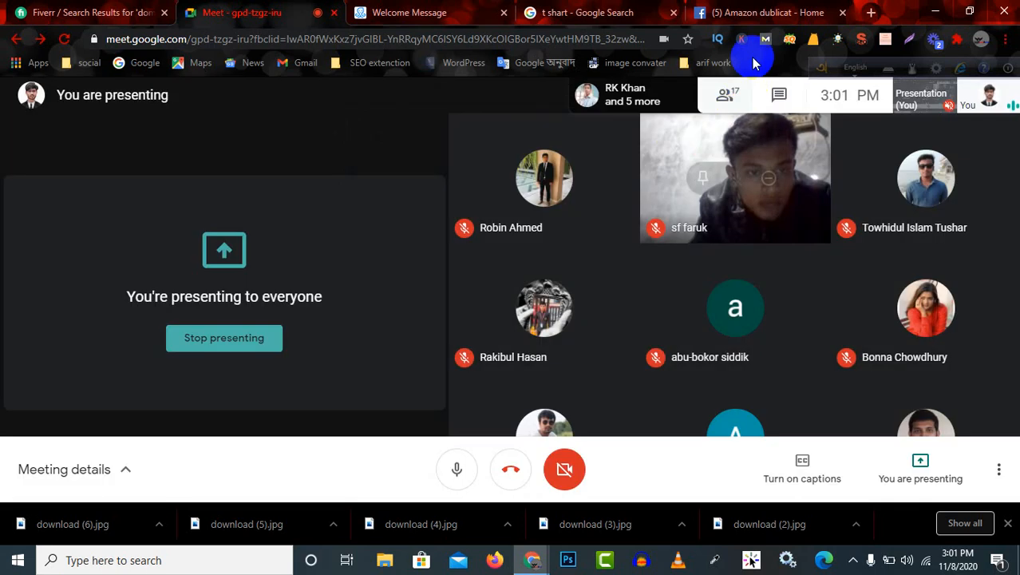
left_click(756, 14)
left_click(576, 13)
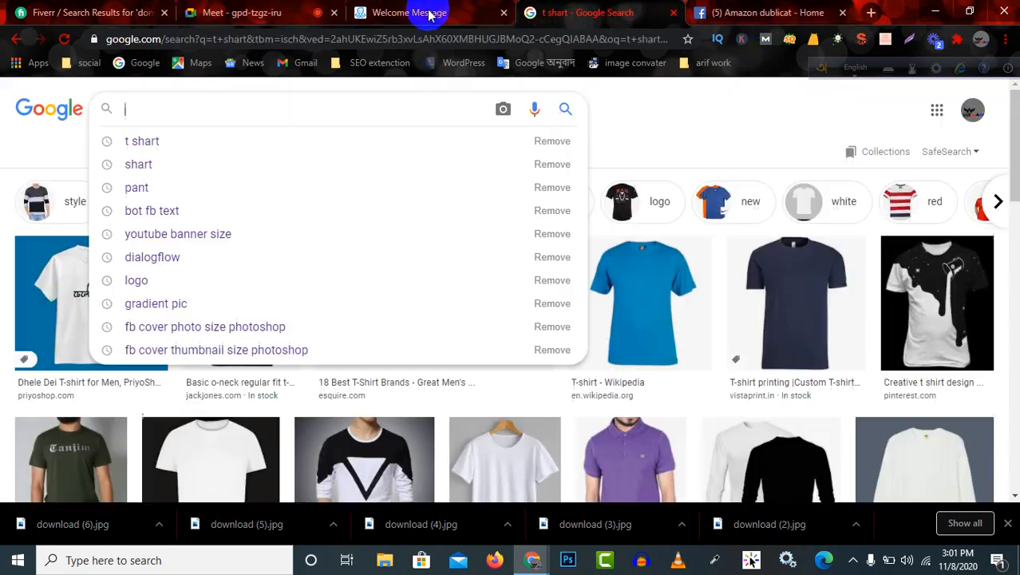
left_click(447, 13)
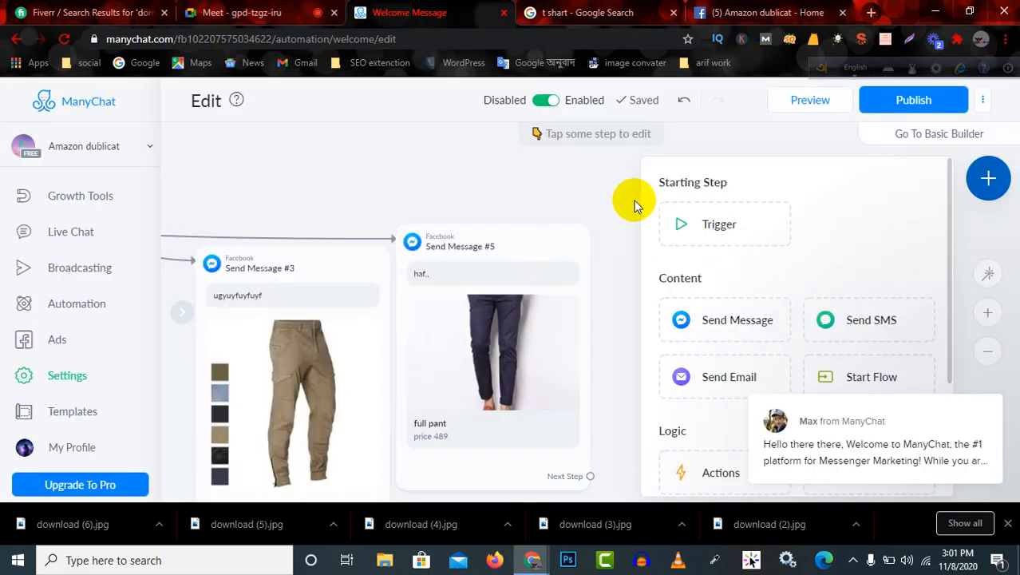
Add a new Send Message block beside Send Message #5 and enter the text "connect with me".
left_click(626, 201)
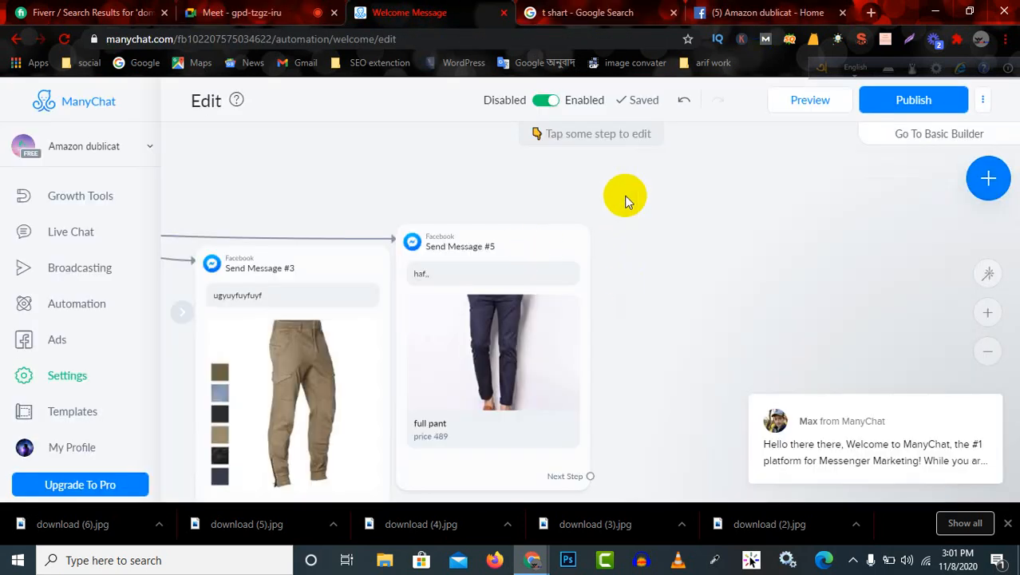
left_click(984, 182)
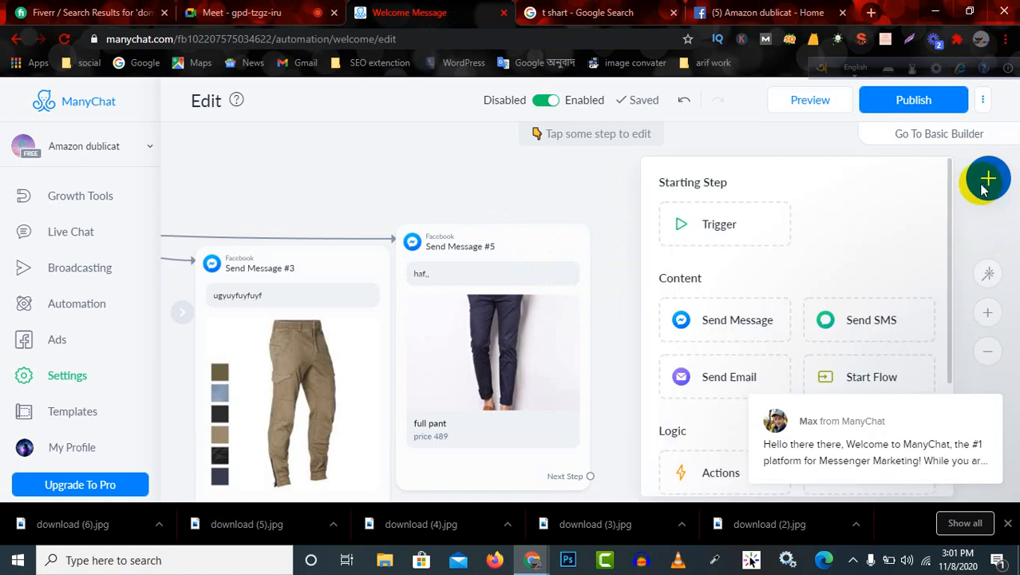
left_click(728, 331)
left_click_drag(706, 357, 755, 291)
left_click(728, 268)
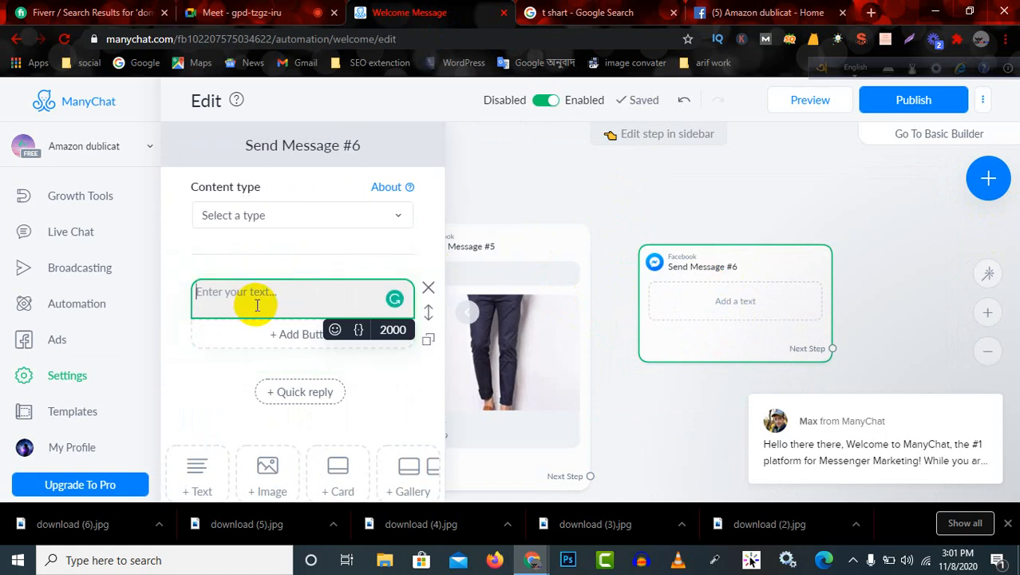
type("connect with me")
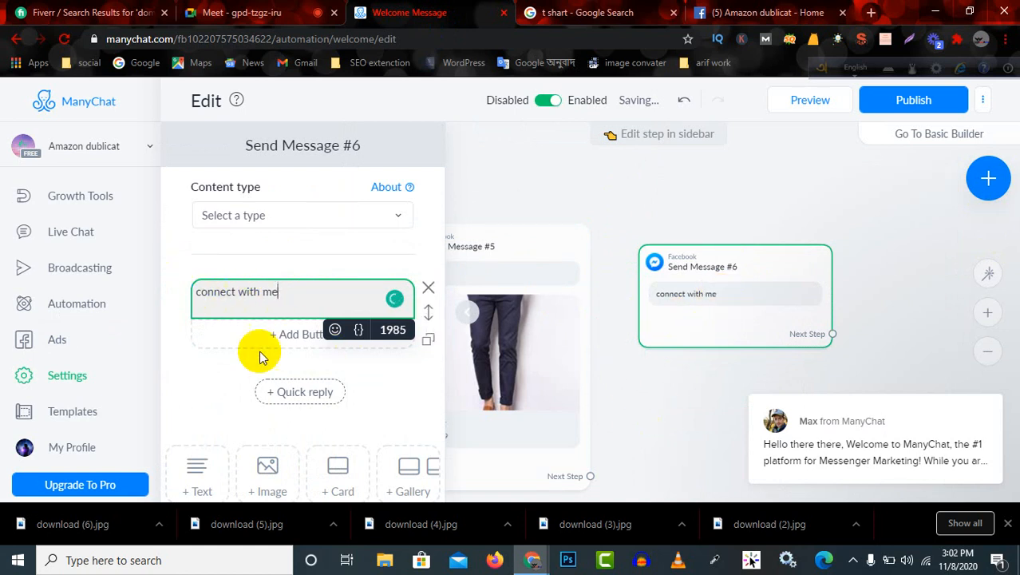
Add a button below the "connect with me" text that sends a new message, and title it "contract with me".
left_click(301, 339)
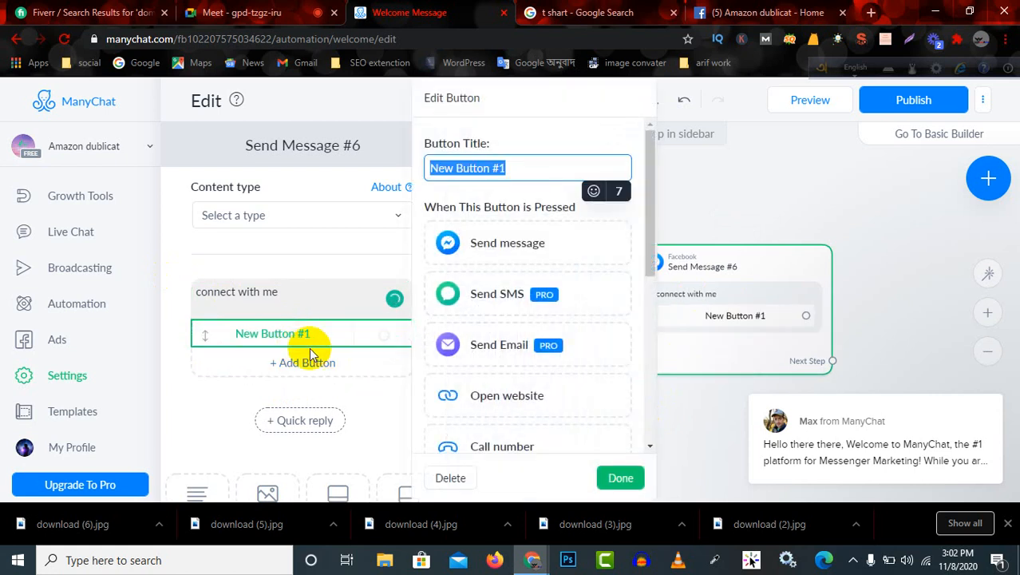
left_click(530, 245)
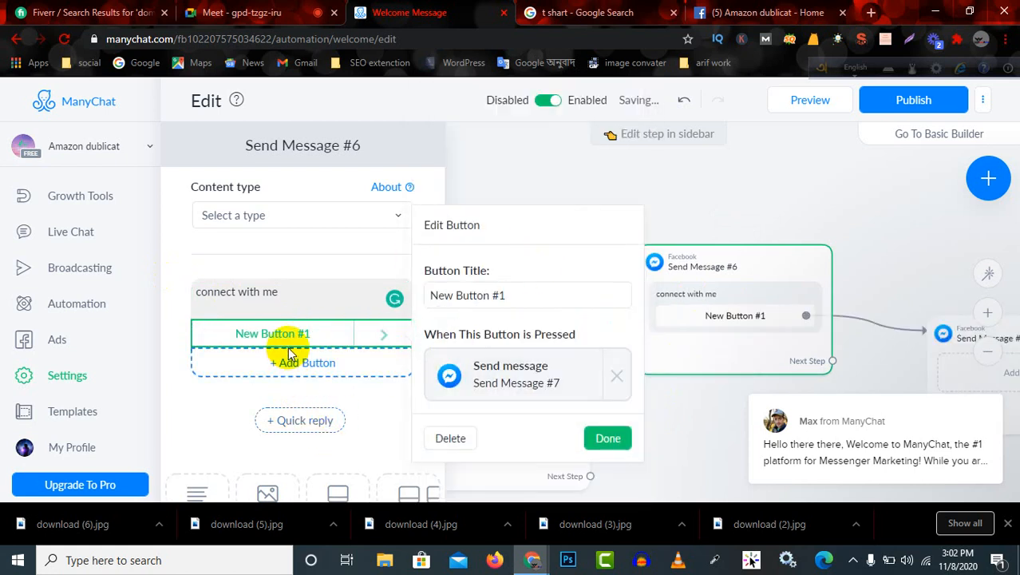
scroll(295, 339, "down", 1)
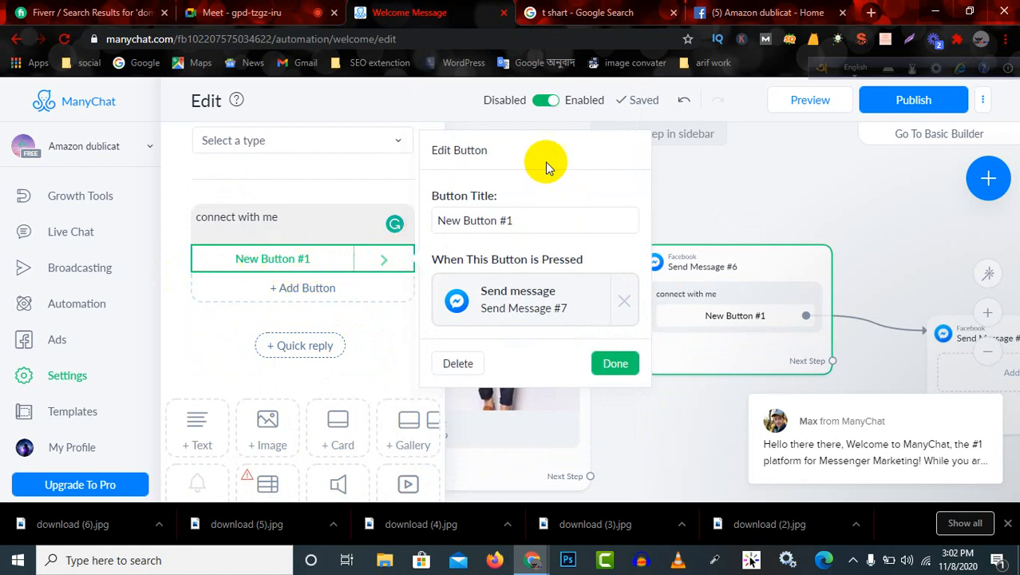
left_click_drag(547, 167, 558, 228)
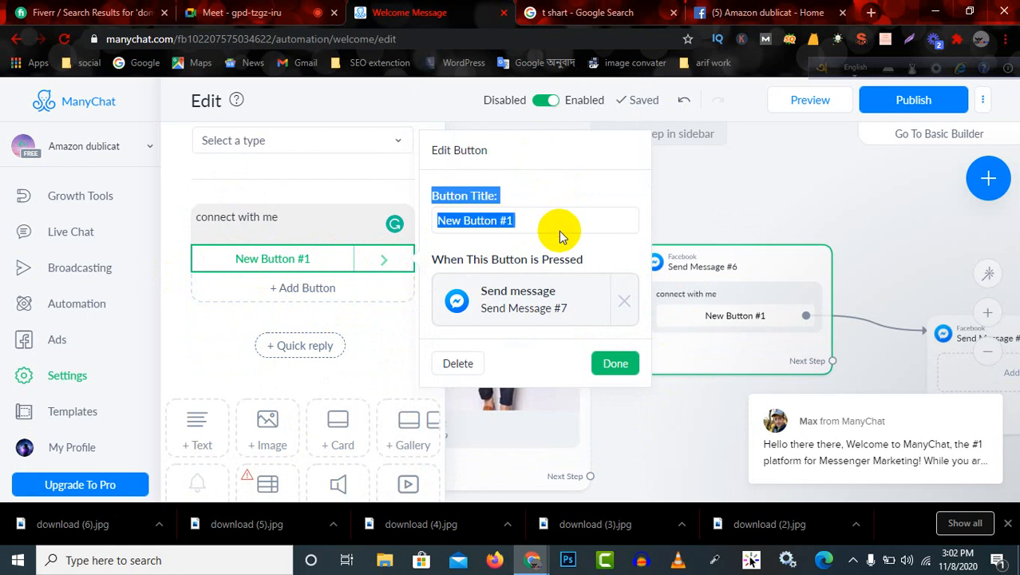
left_click(519, 160)
triple_click(530, 222)
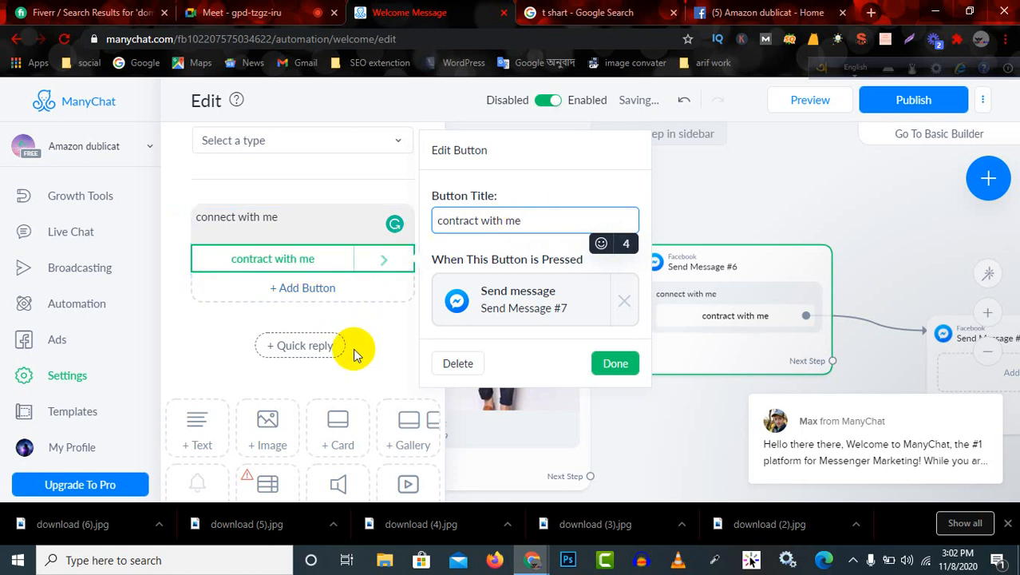
scroll(299, 468, "down", 1)
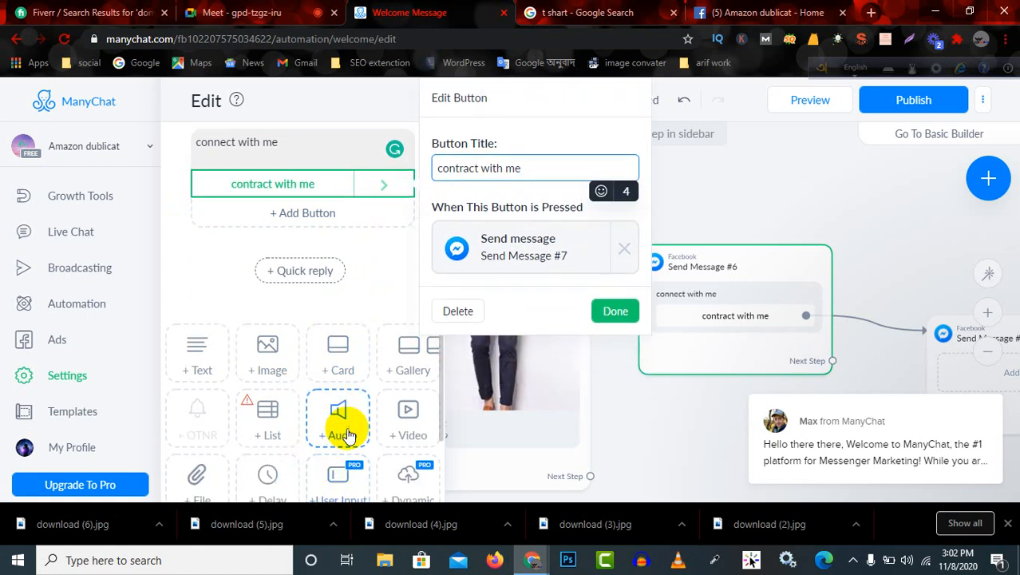
left_click_drag(347, 360, 343, 212)
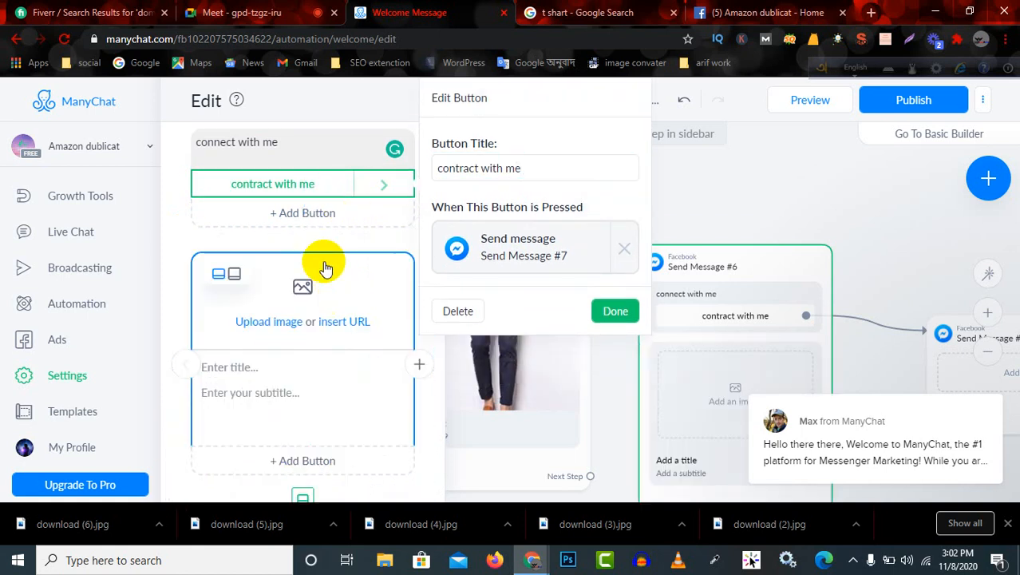
scroll(341, 299, "down", 1)
scroll(343, 297, "up", 1)
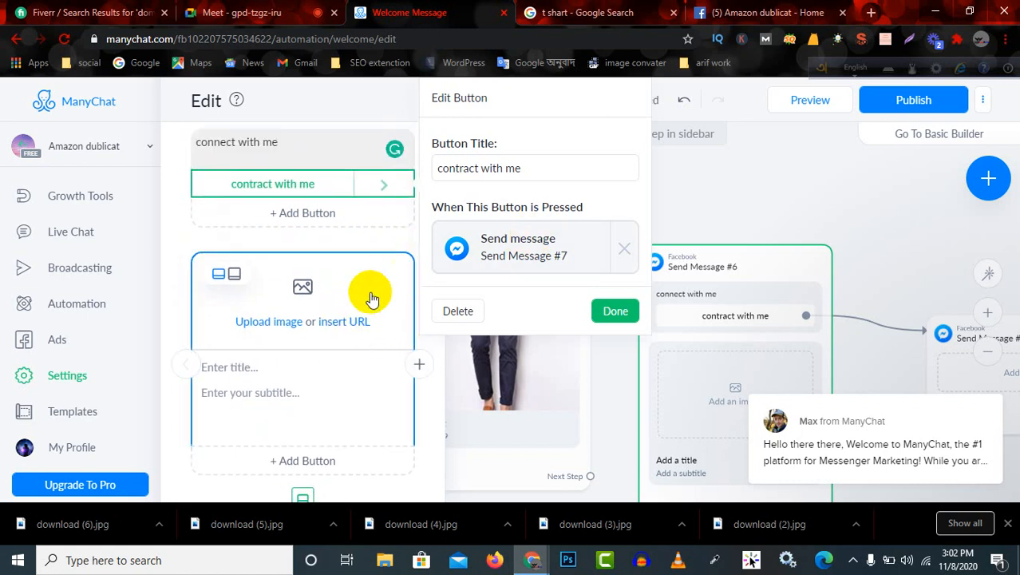
scroll(356, 348, "down", 1)
left_click(357, 348)
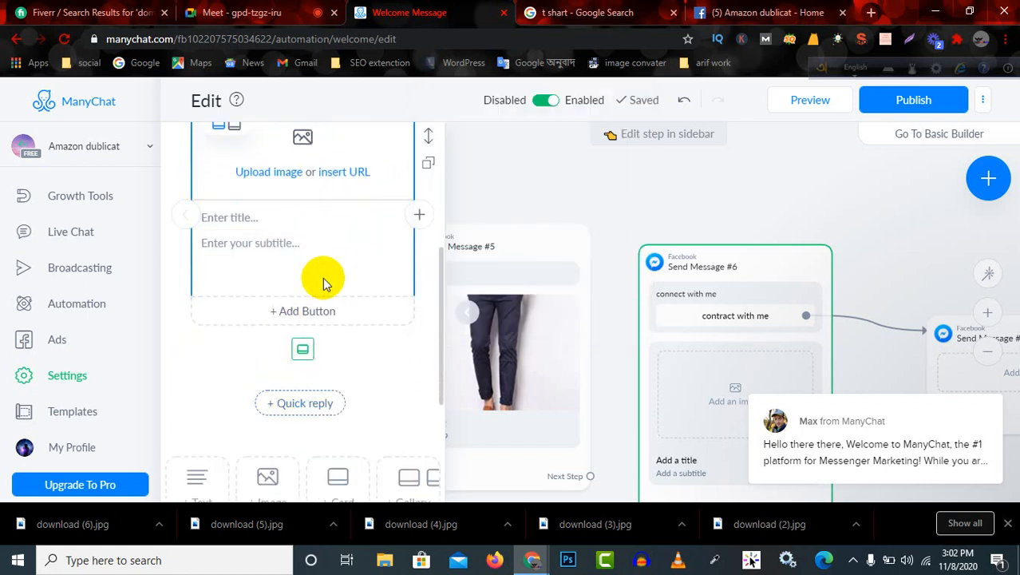
scroll(364, 280, "up", 1)
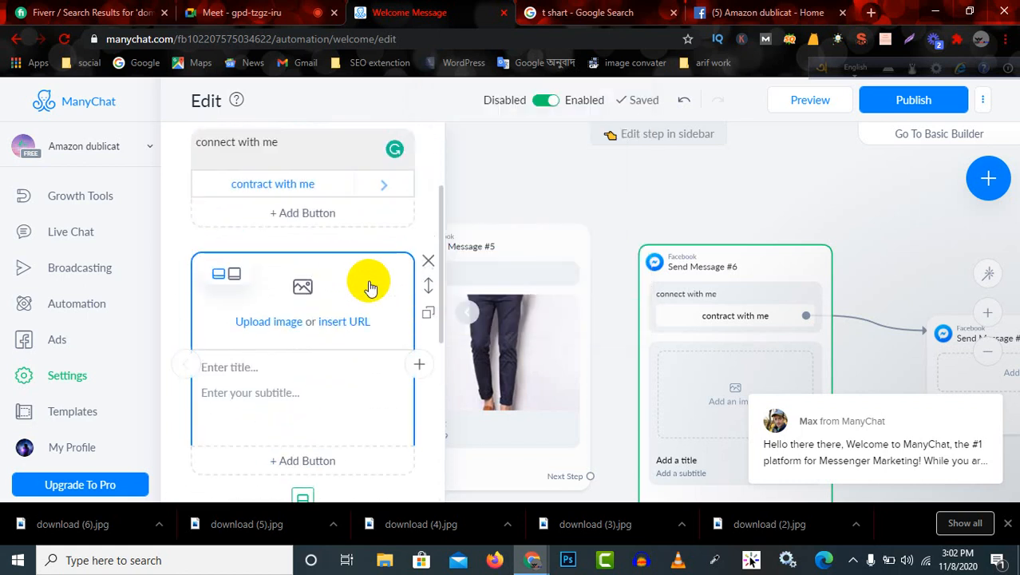
left_click(428, 266)
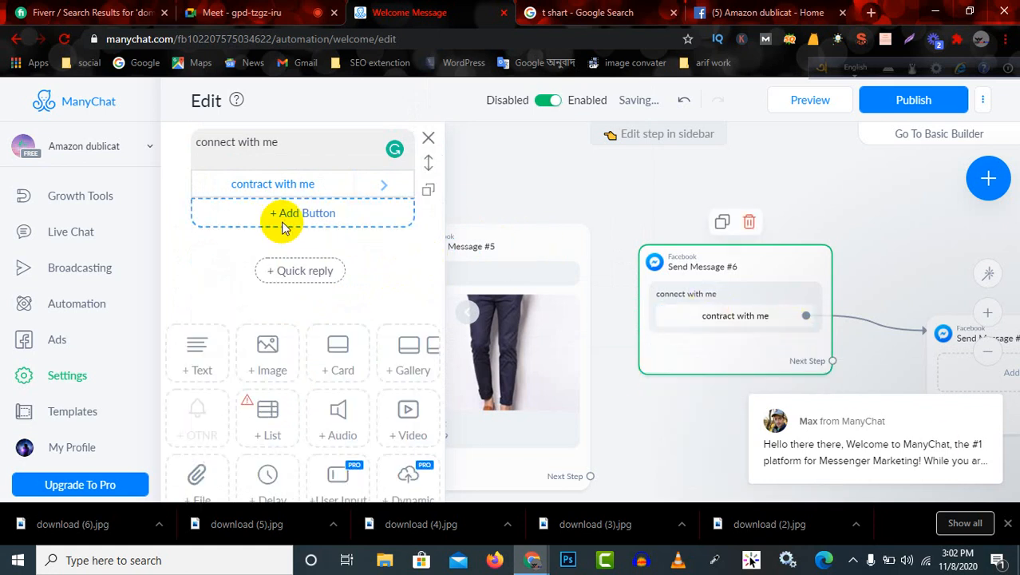
Open the message linked to the "contract with me" button for editing.
left_click(318, 160)
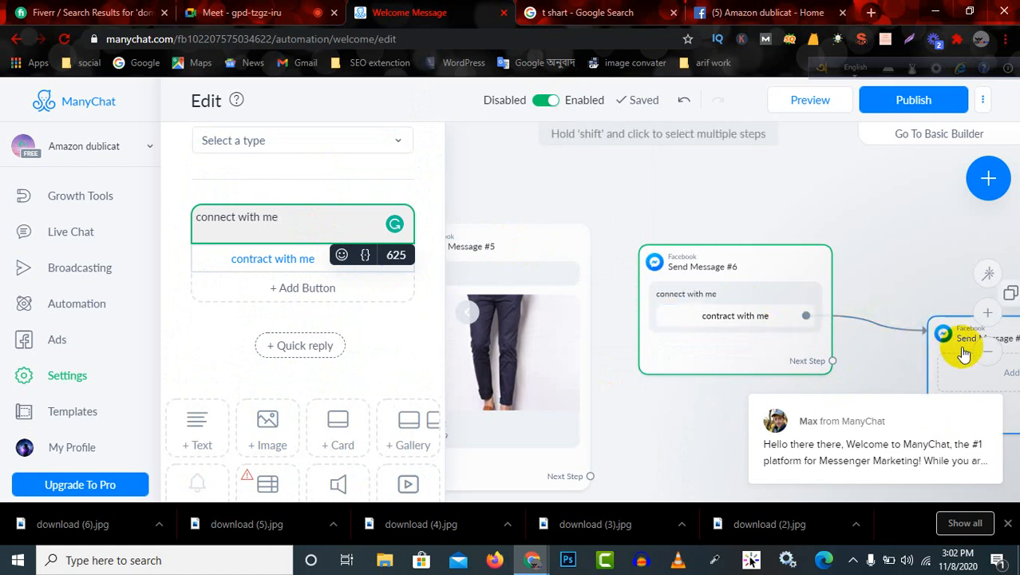
left_click(759, 321)
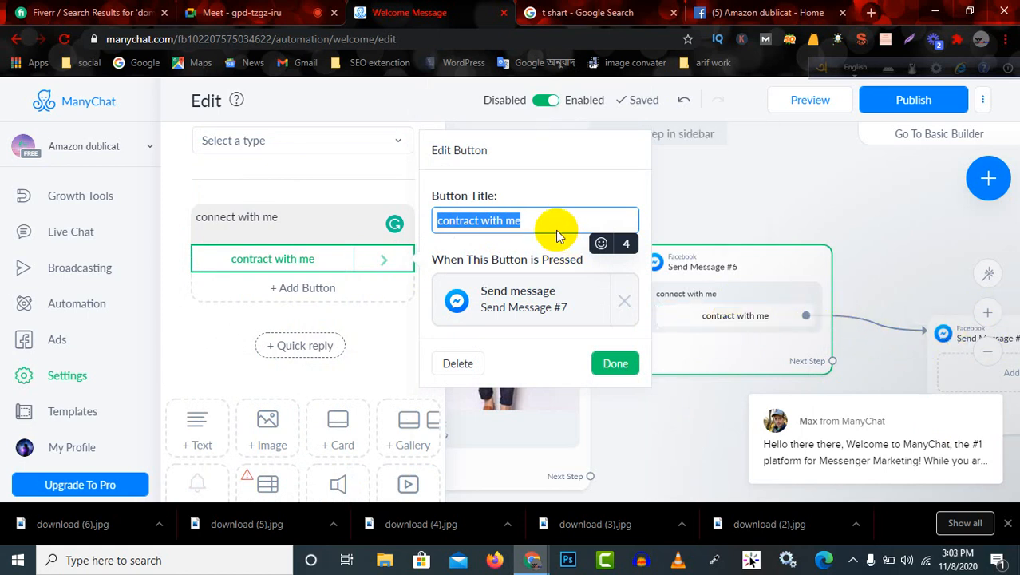
left_click(530, 304)
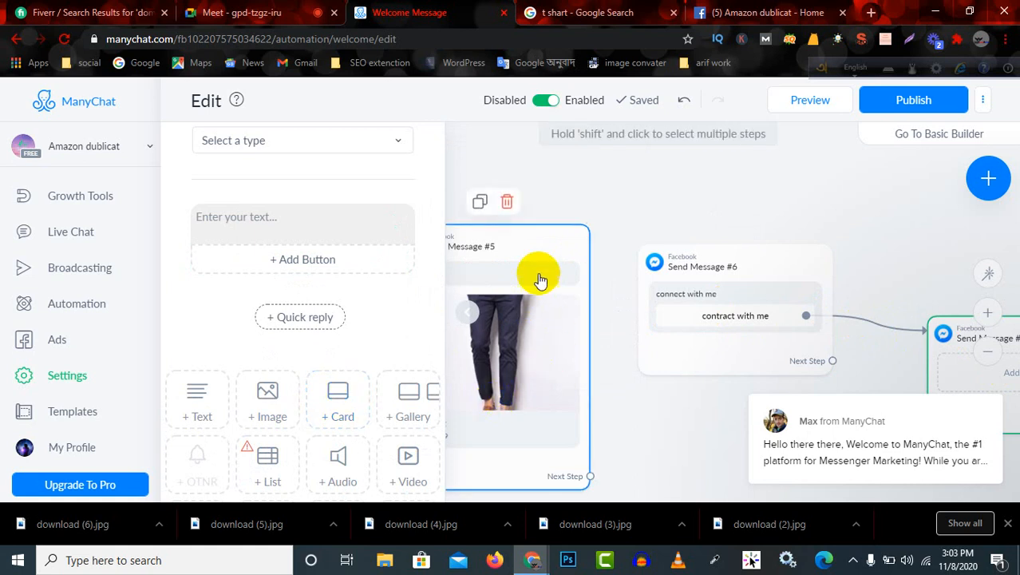
left_click(299, 222)
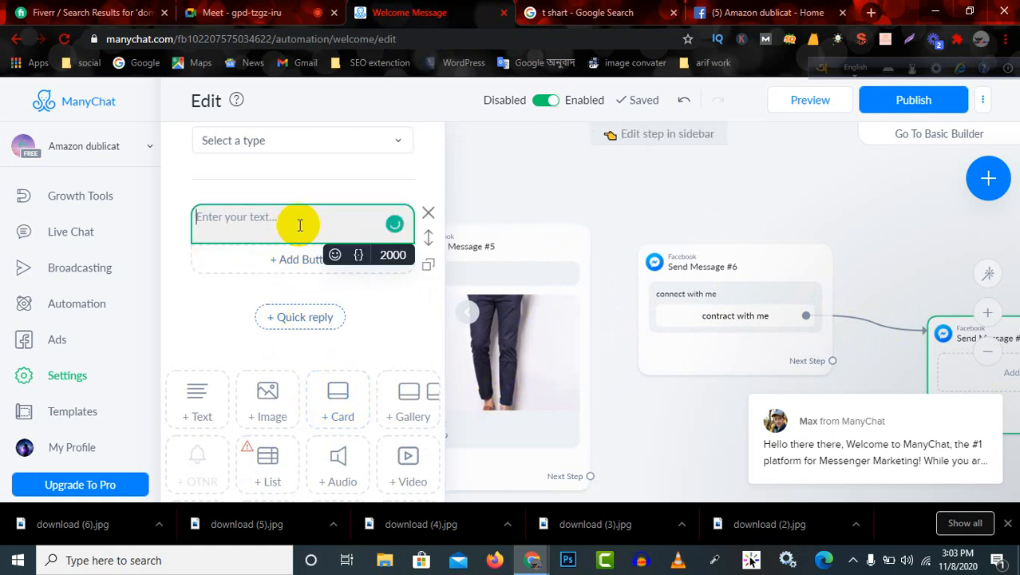
Add a card above the empty text block in Send Message #7.
scroll(273, 364, "down", 2)
scroll(273, 373, "up", 3)
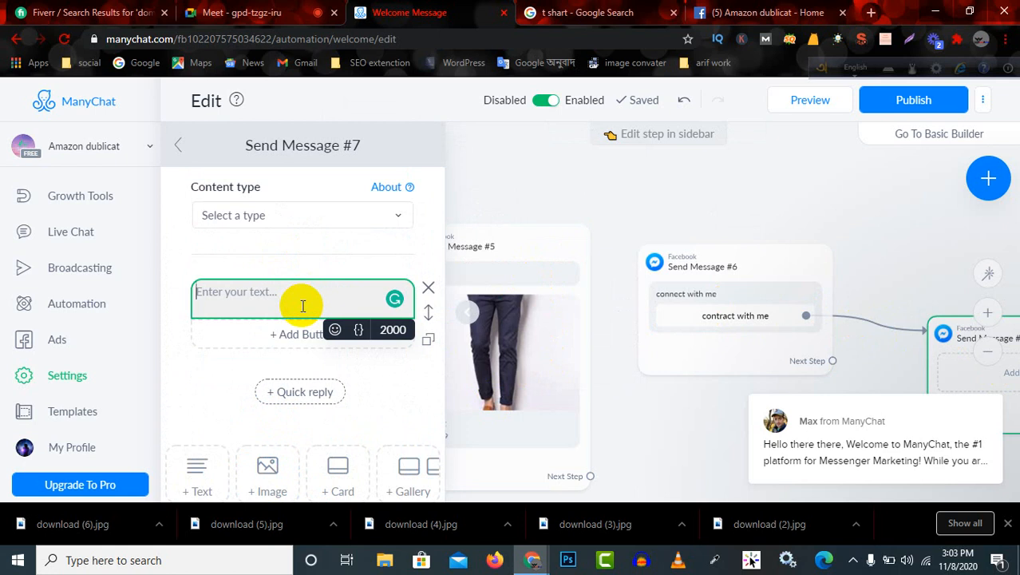
scroll(374, 432, "down", 2)
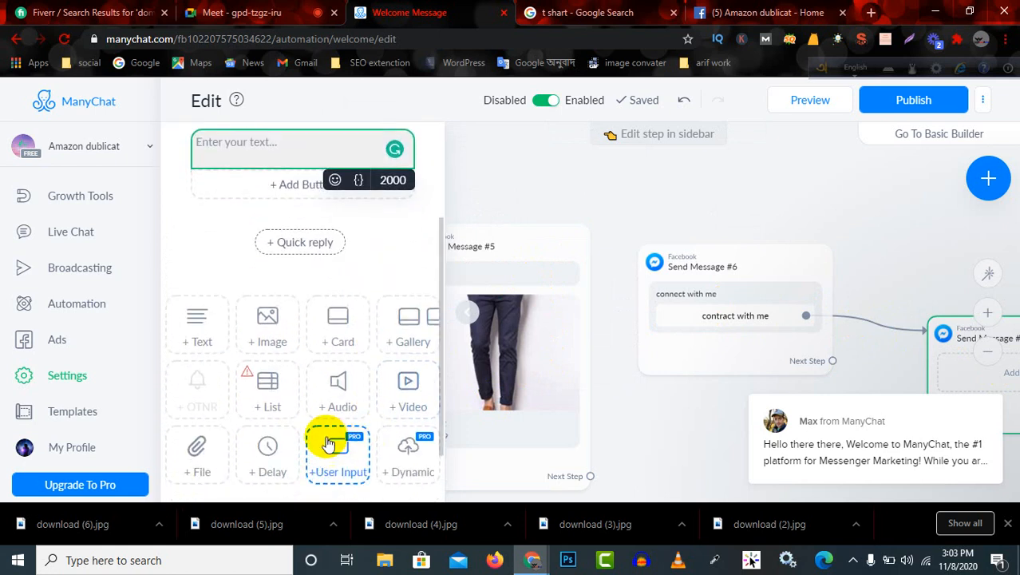
scroll(327, 455, "down", 1)
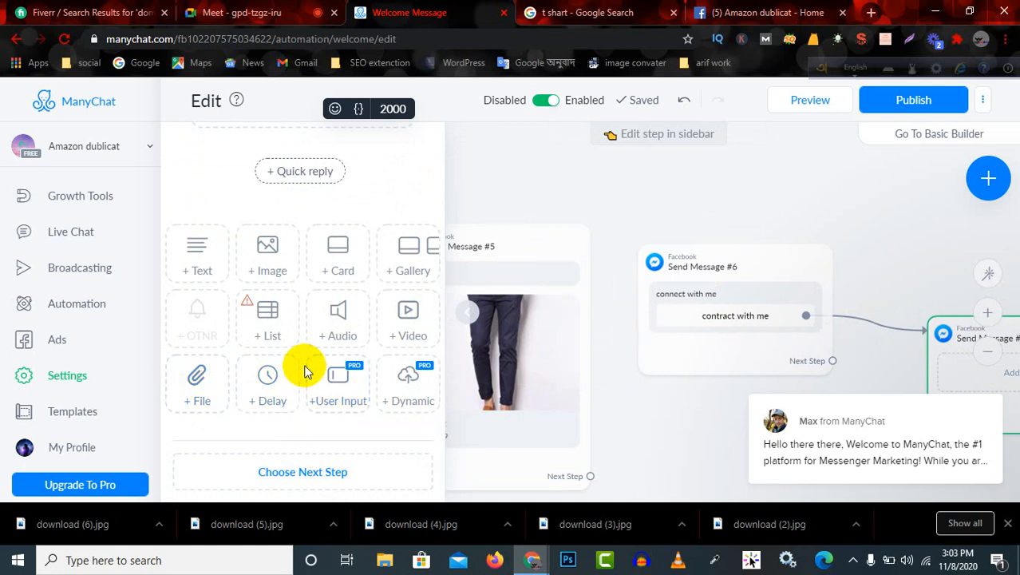
scroll(331, 367, "up", 1)
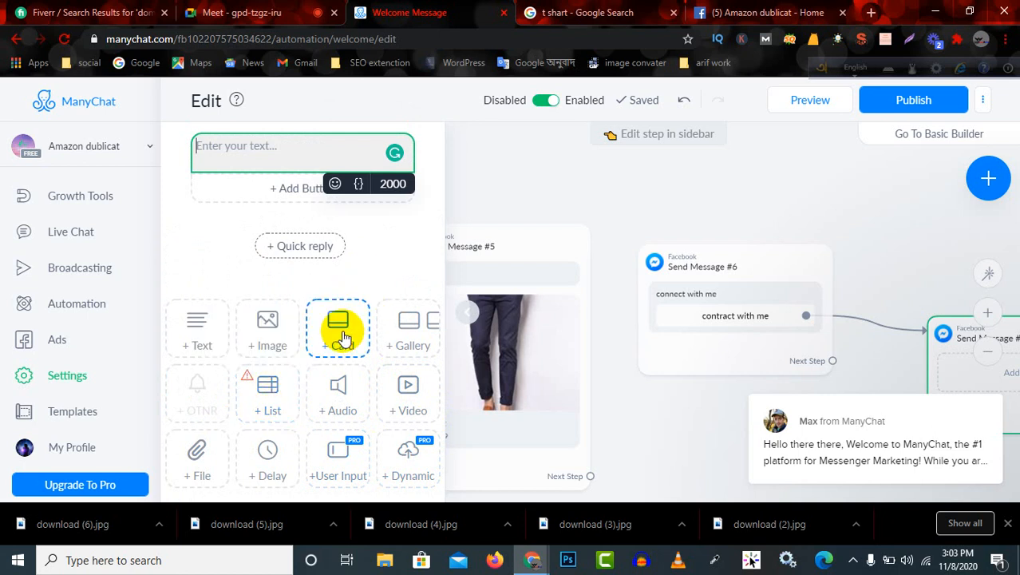
left_click_drag(341, 339, 315, 154)
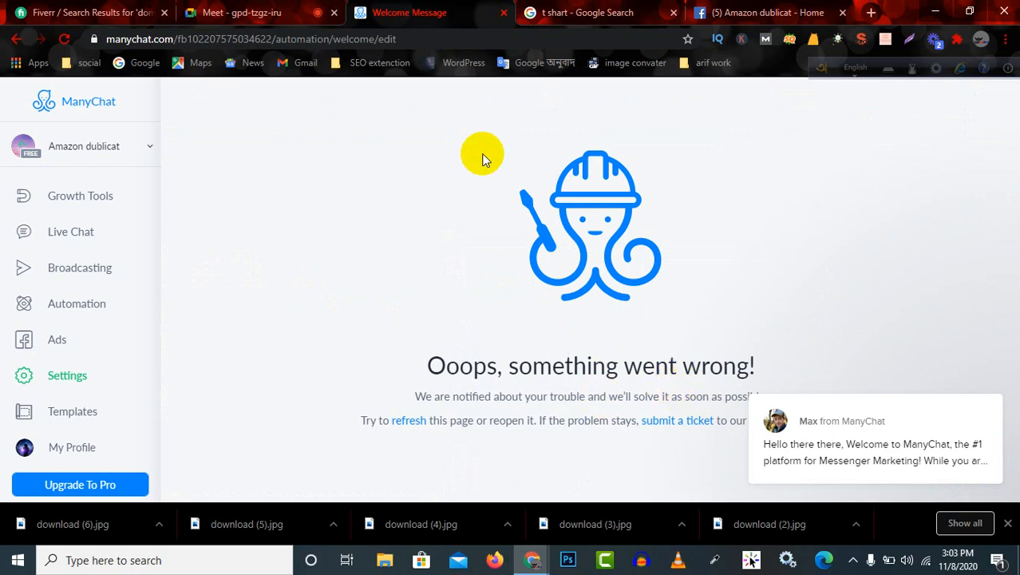
Reload the flow page and reopen the Send Message #7 block for editing.
left_click(64, 38)
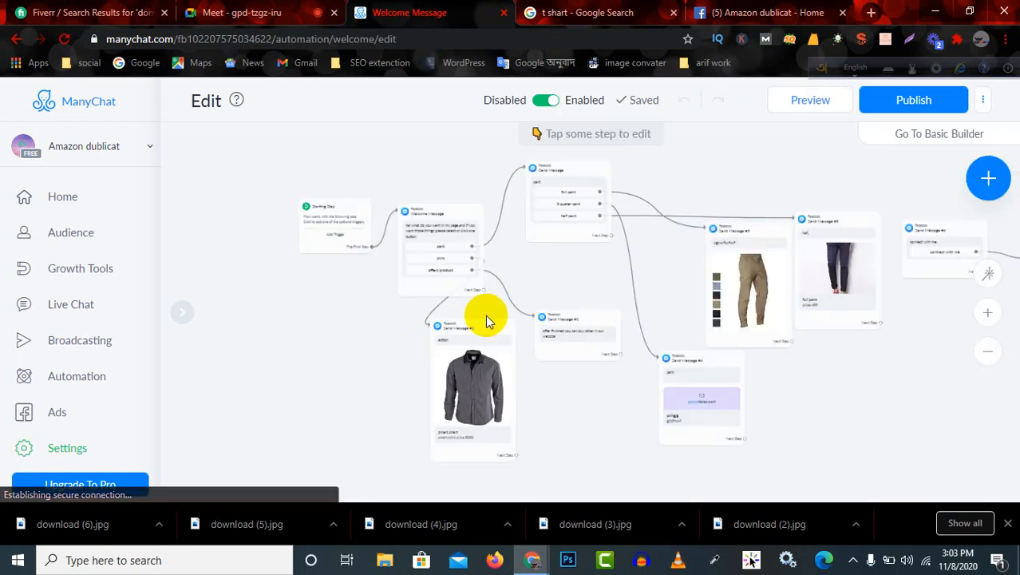
scroll(803, 365, "down", 2)
scroll(802, 365, "down", 1)
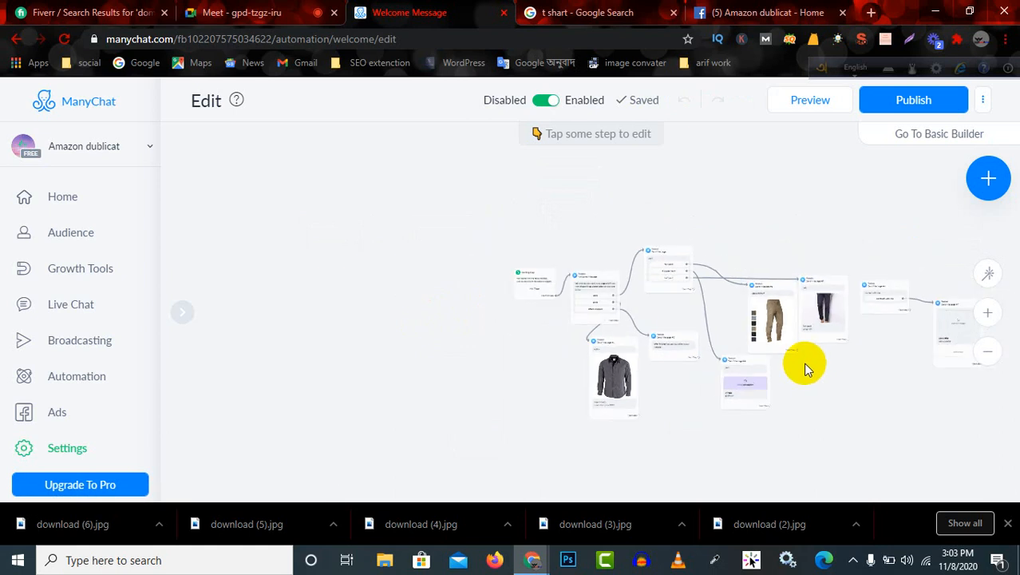
left_click(959, 332)
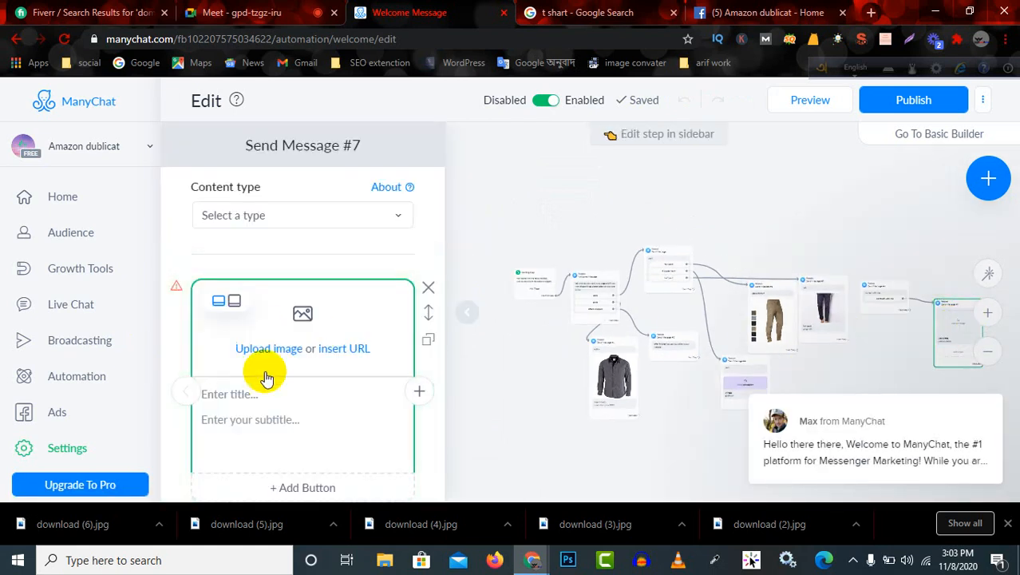
Upload the blue shirt image "download (3)" from Downloads to the card in Send Message #7.
left_click(313, 351)
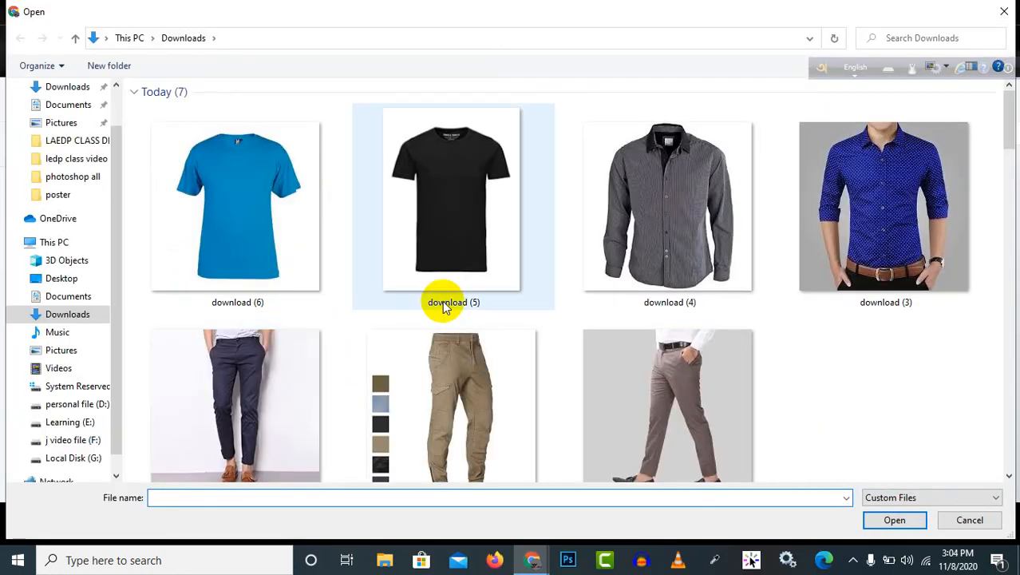
left_click(894, 281)
left_click(894, 520)
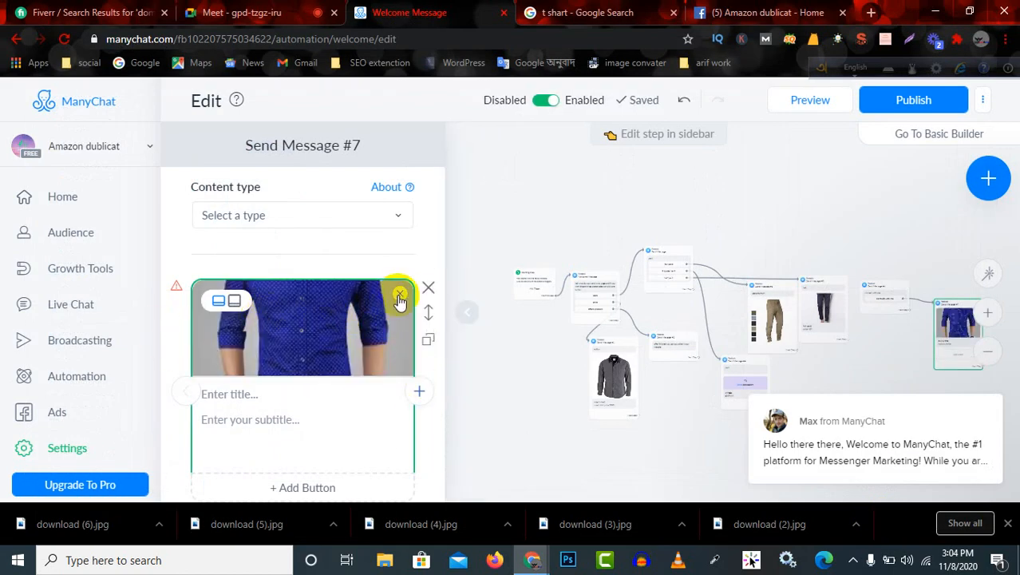
Enter "manus" as the title of the blue shirt card.
scroll(320, 383, "down", 1)
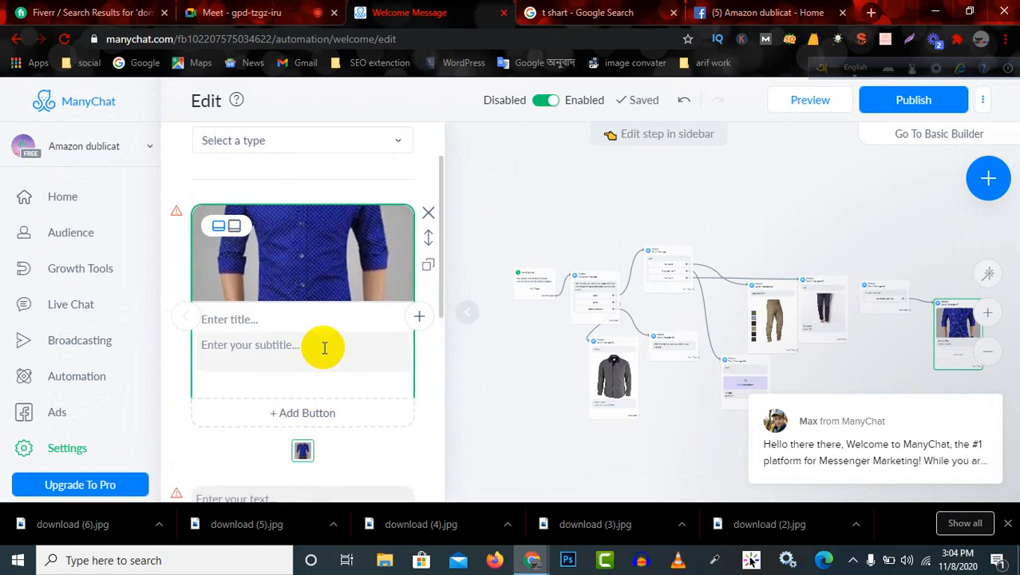
left_click(298, 319)
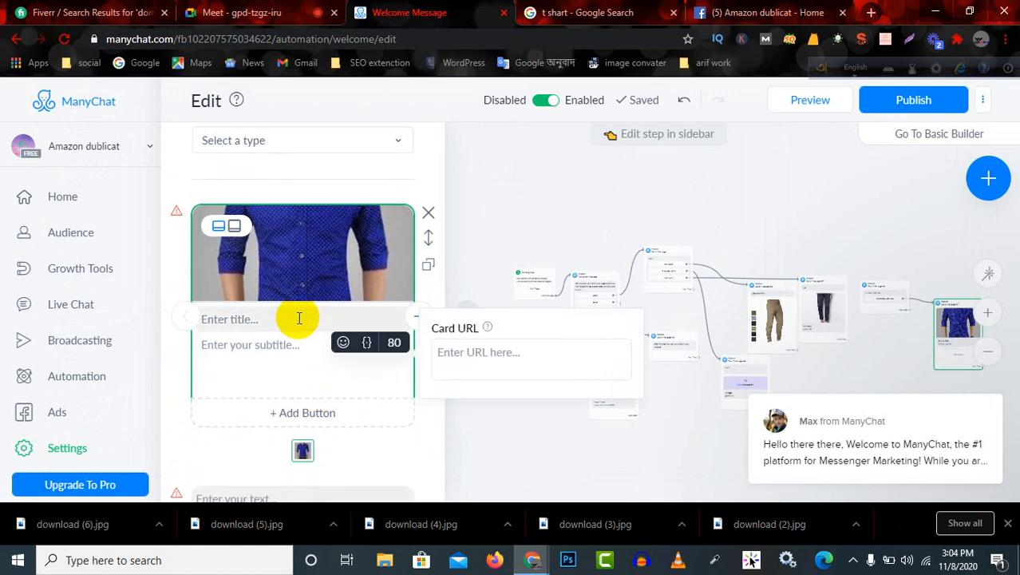
type("manus")
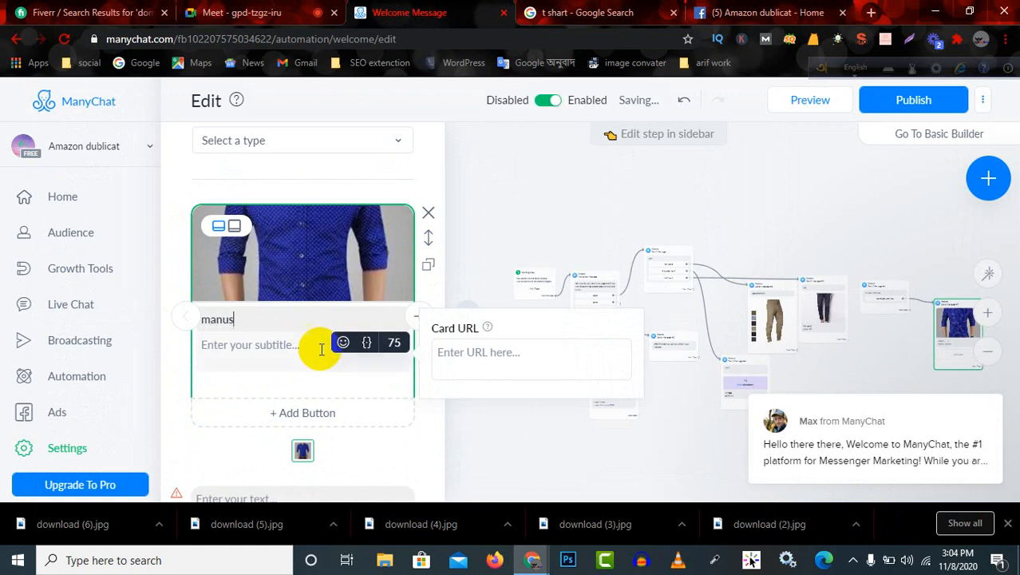
left_click(313, 345)
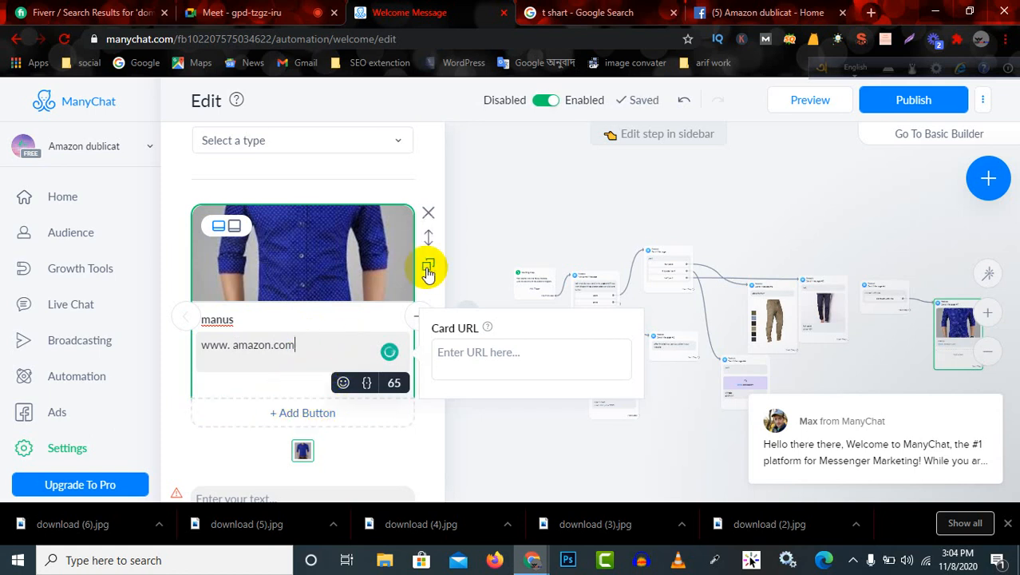
left_click(428, 274)
left_click(429, 271)
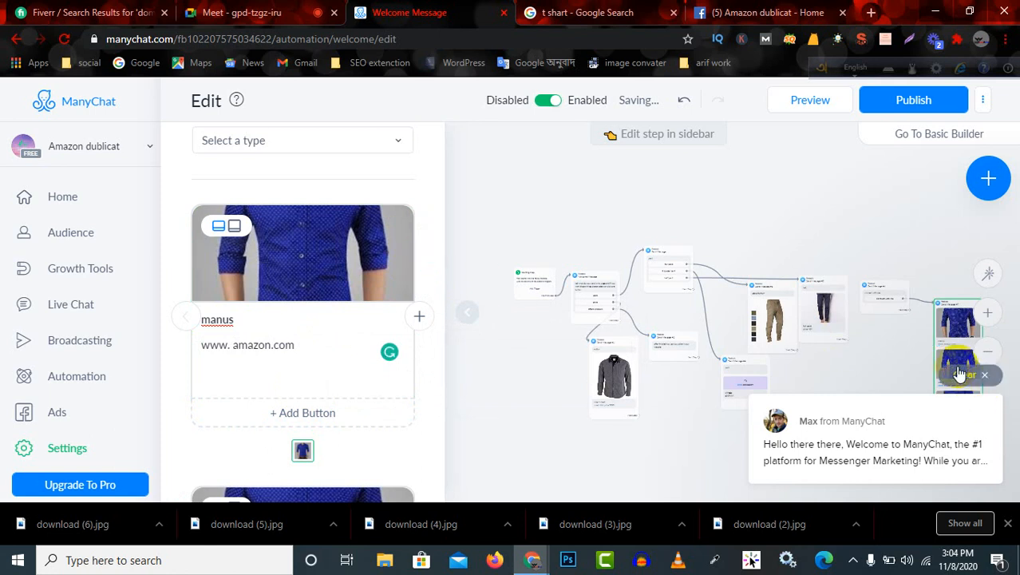
mouse_move(387, 303)
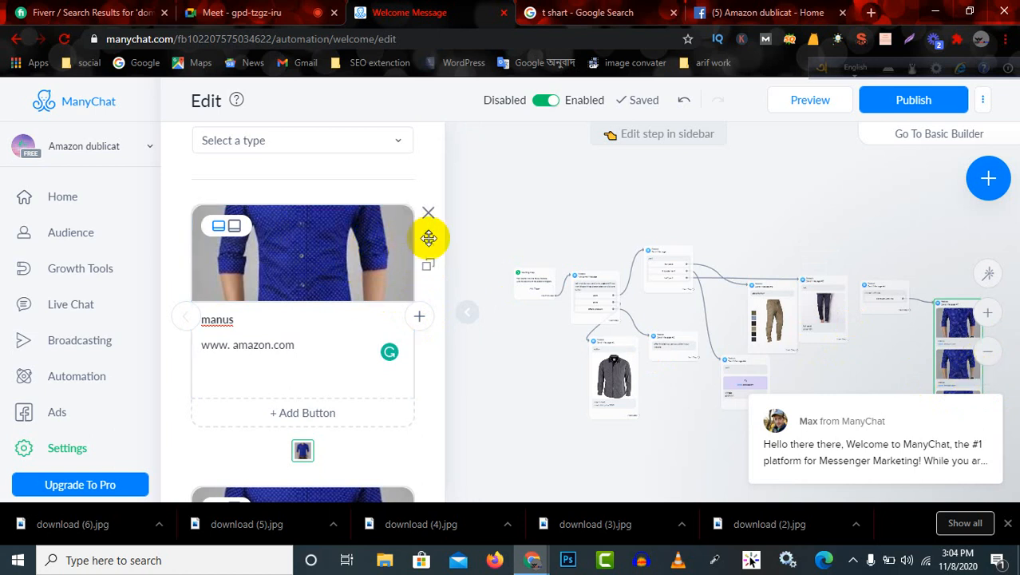
left_click(288, 242)
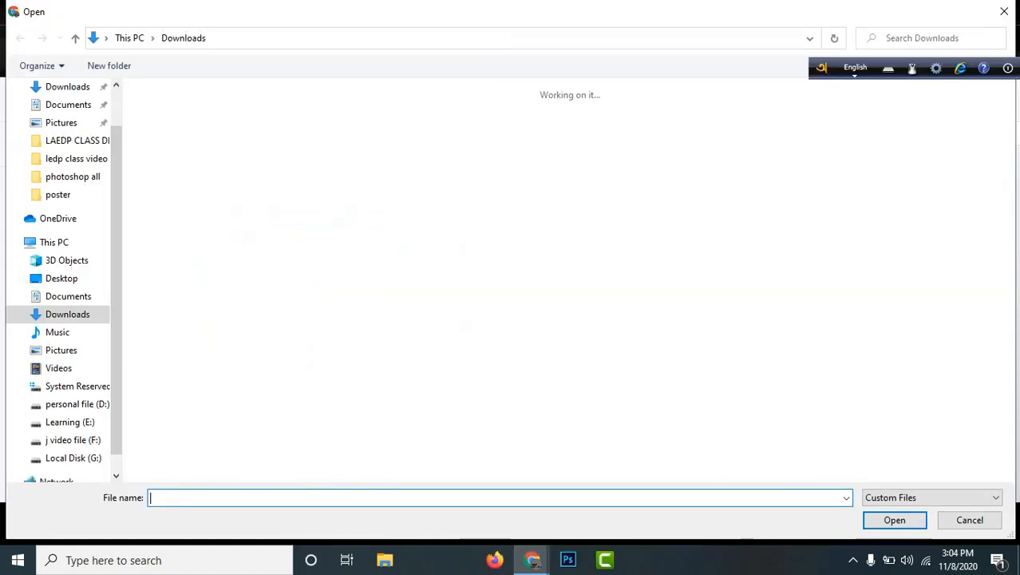
left_click(1005, 8)
Try to publish the welcome message flow with the duplicated shirt cards.
scroll(325, 400, "down", 4)
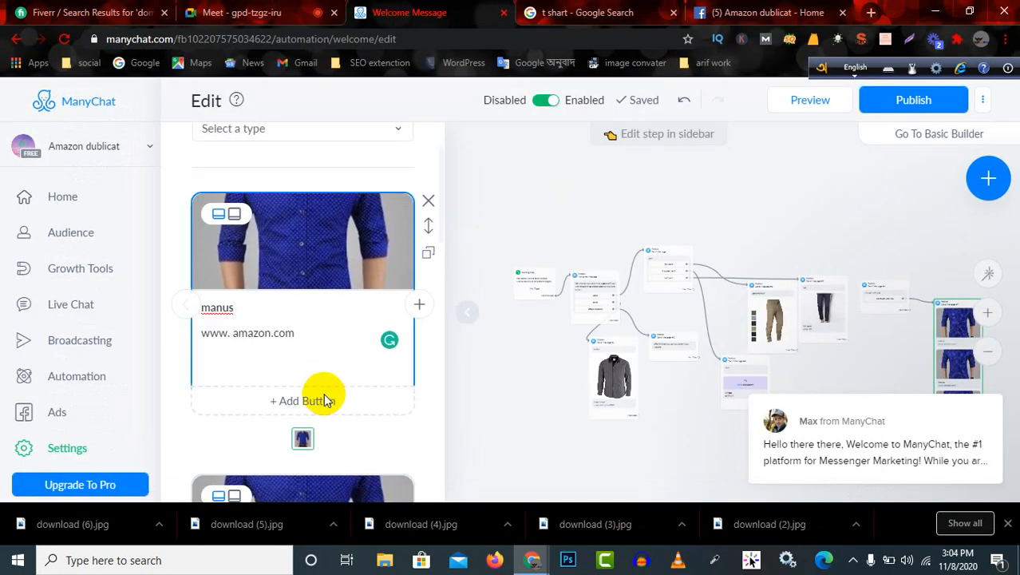
scroll(325, 280, "down", 8)
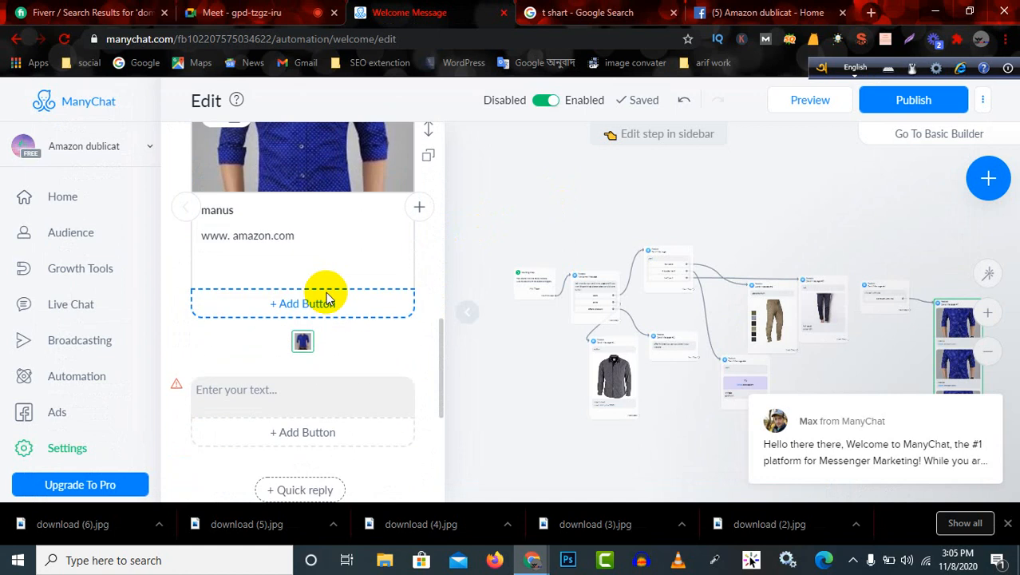
scroll(344, 222, "up", 8)
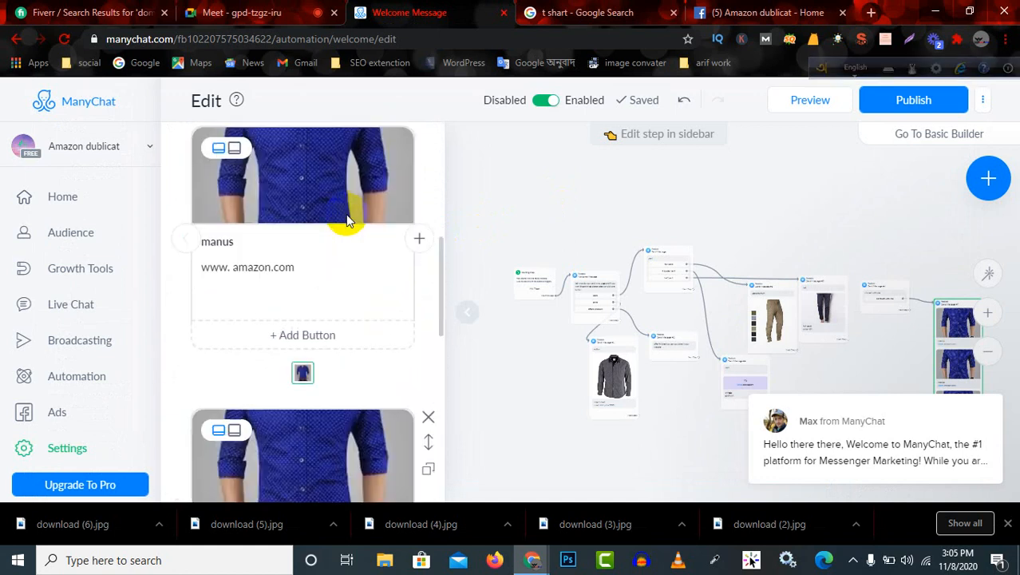
left_click(939, 102)
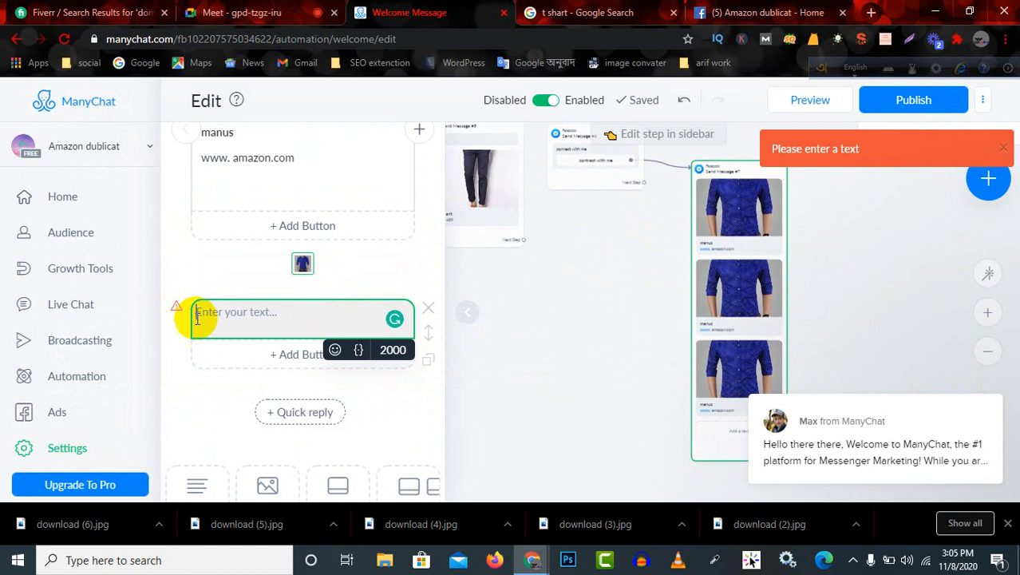
Enter "rrtyyuuu" in the empty text block below the cards in Send Message #7.
left_click(227, 321)
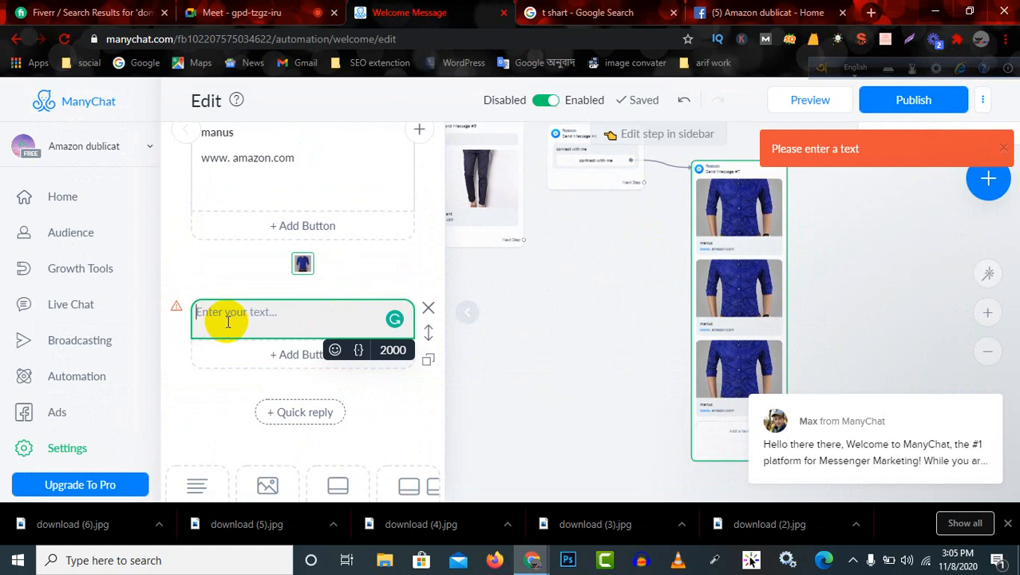
type("rrtyyuuu")
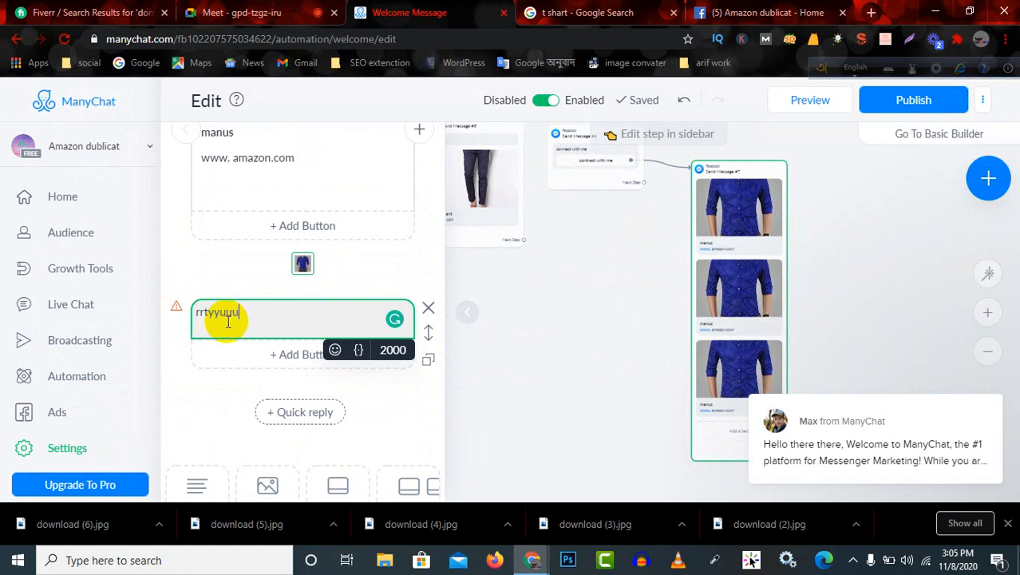
scroll(260, 315, "down", 2)
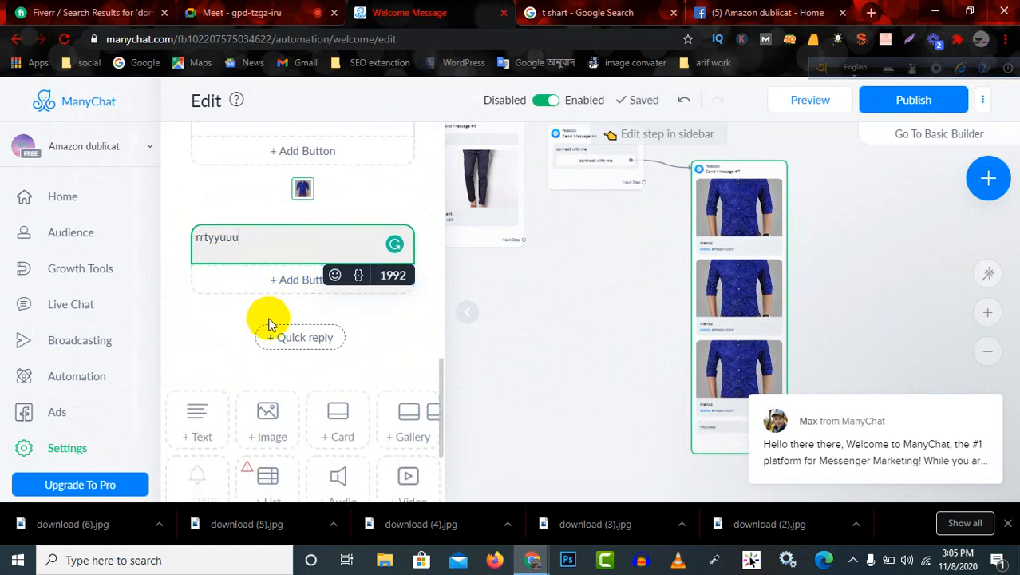
Delete the text block below the shirt cards in Send Message #7.
scroll(307, 342, "up", 3)
scroll(311, 342, "up", 1)
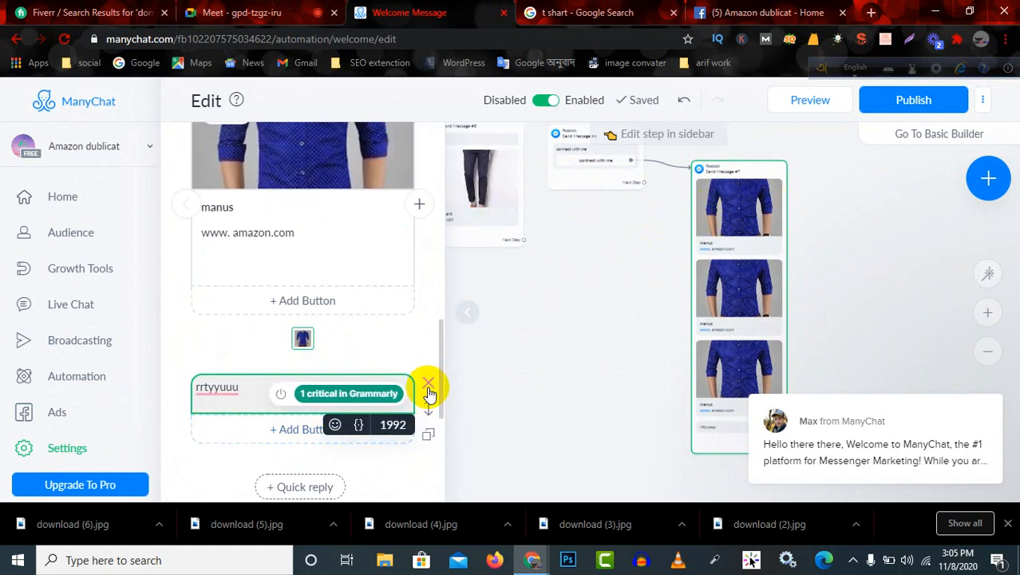
left_click(428, 388)
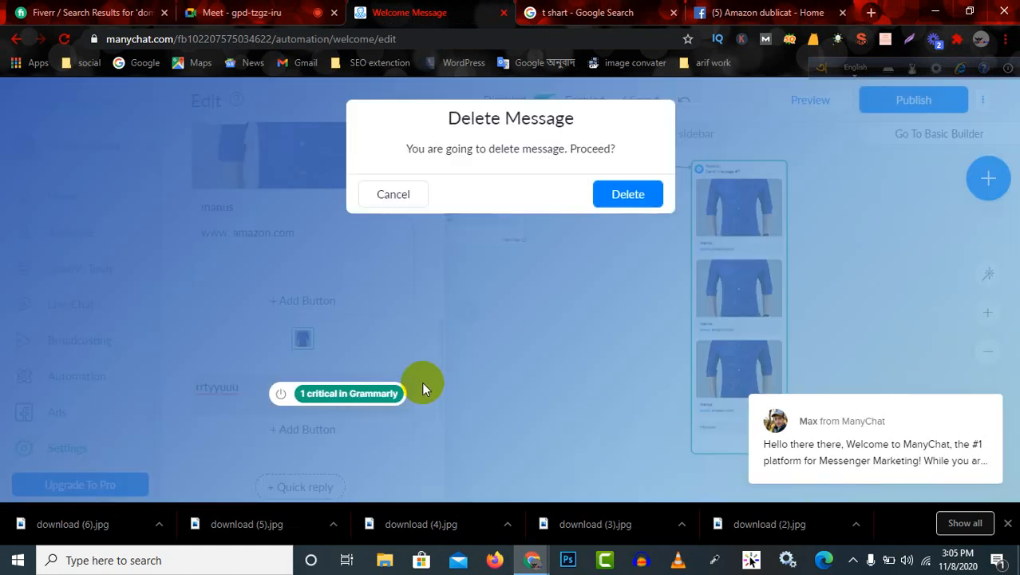
left_click(625, 193)
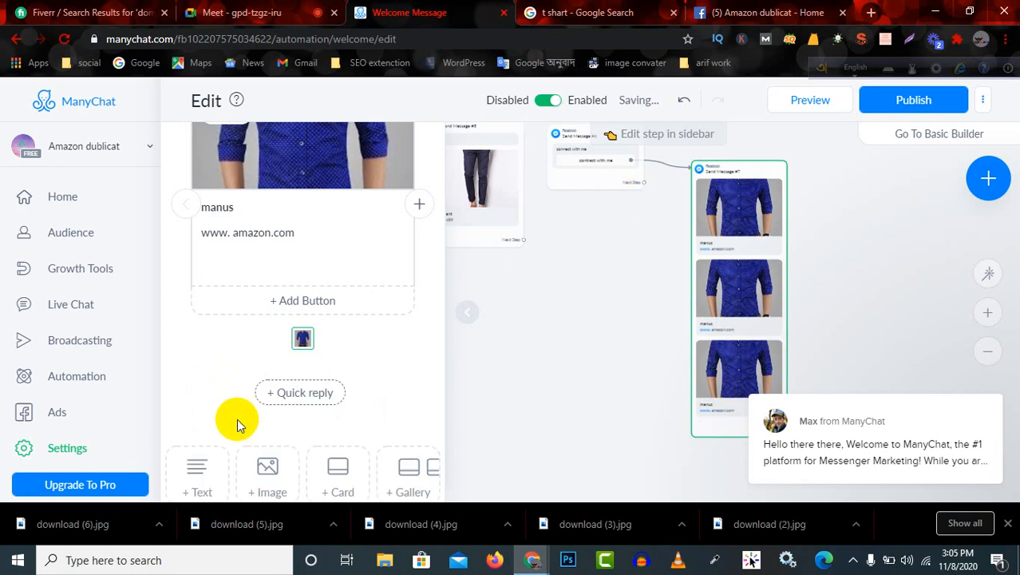
Publish the welcome message flow.
scroll(370, 318, "down", 3)
scroll(370, 328, "up", 5)
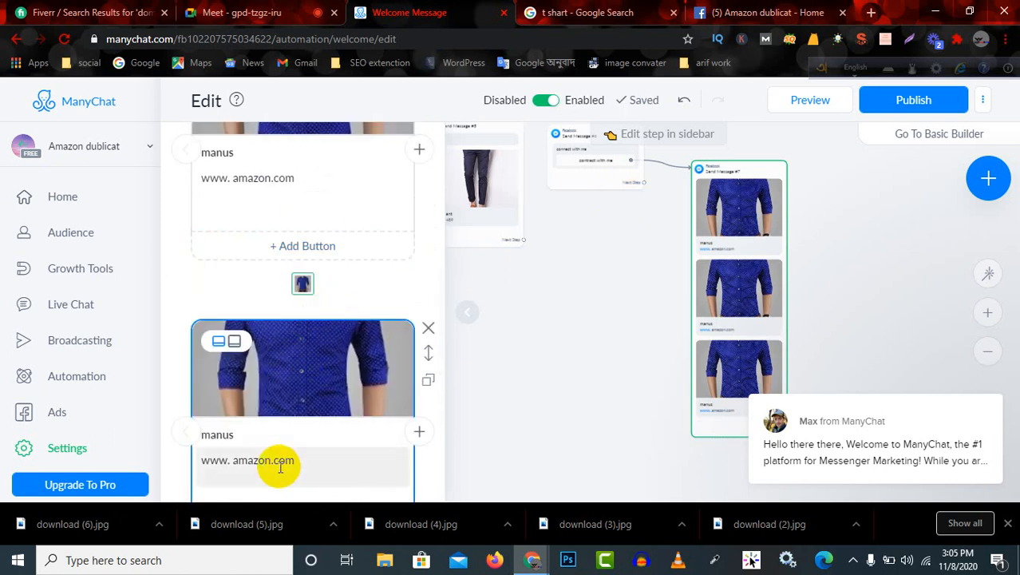
left_click(889, 102)
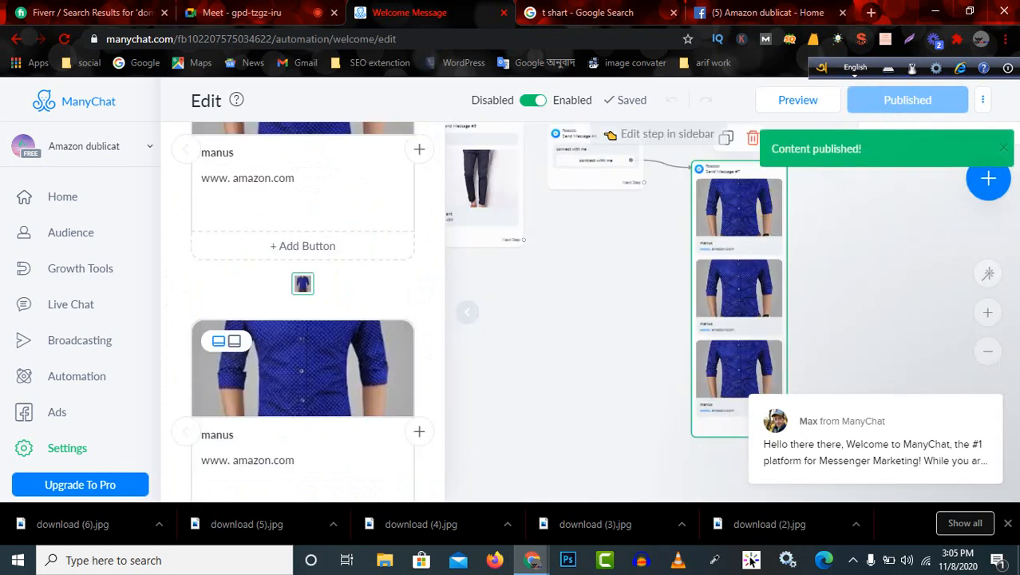
Connect the Next Step of the "full pant" message, Send Message #5, to Send Message #6.
scroll(697, 237, "up", 2)
scroll(599, 209, "down", 2)
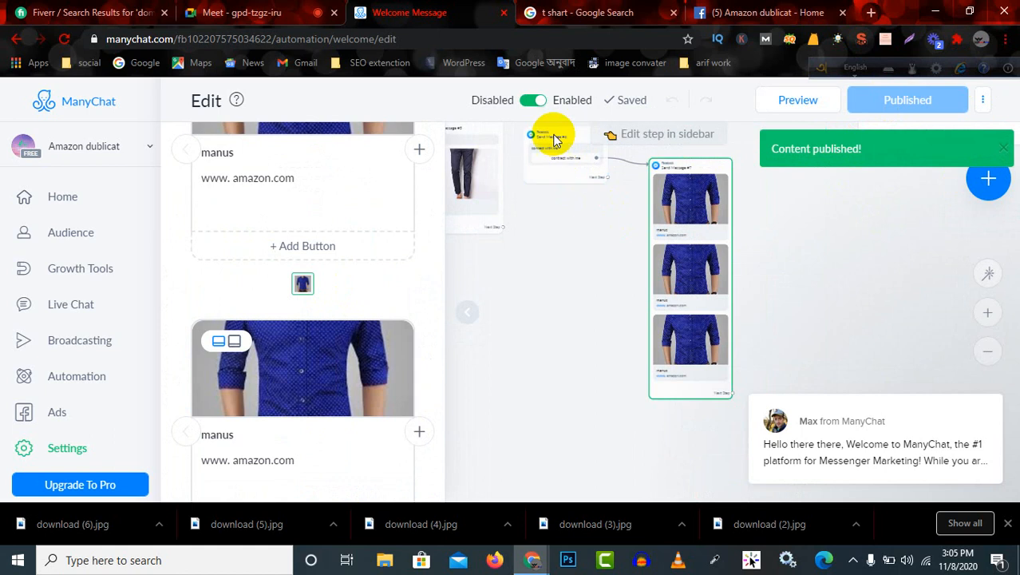
scroll(555, 148, "up", 3)
scroll(555, 151, "up", 2)
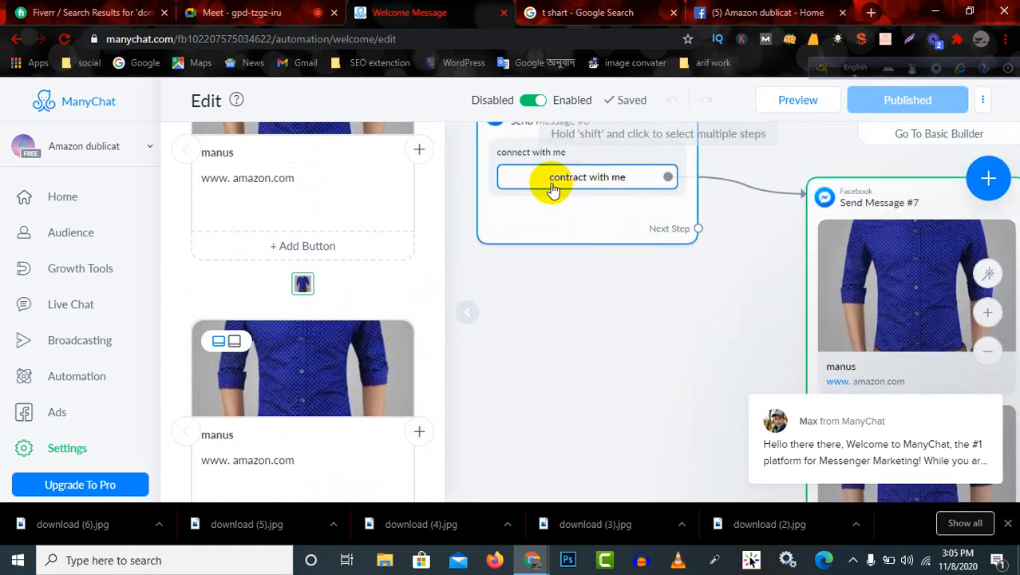
scroll(885, 230, "down", 2)
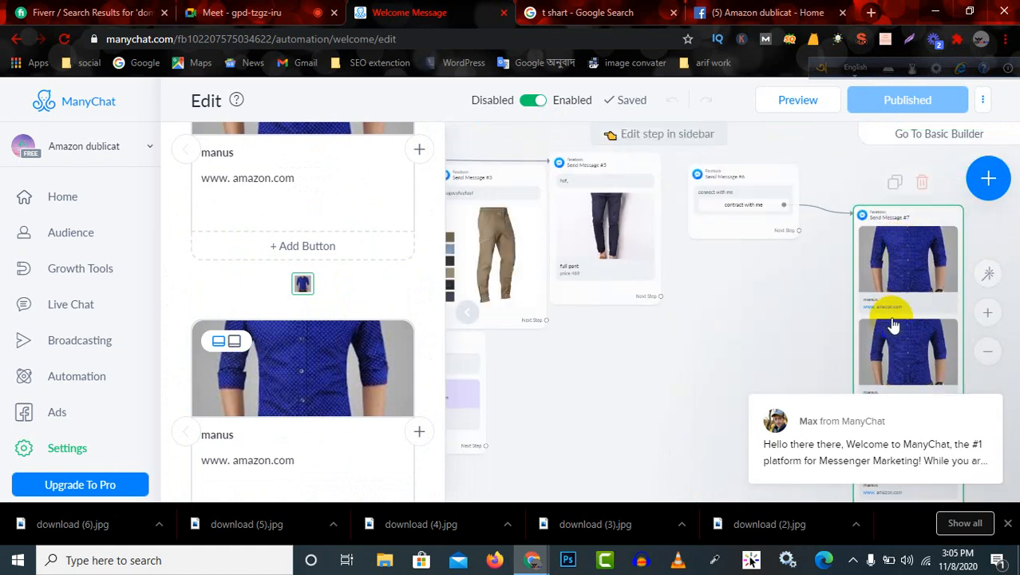
scroll(896, 341, "down", 1)
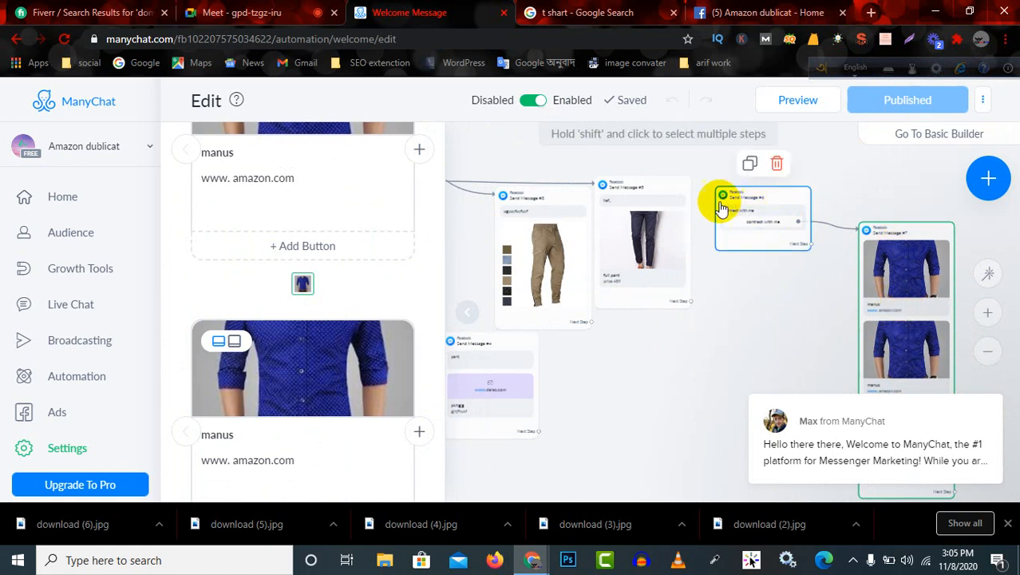
left_click(692, 303)
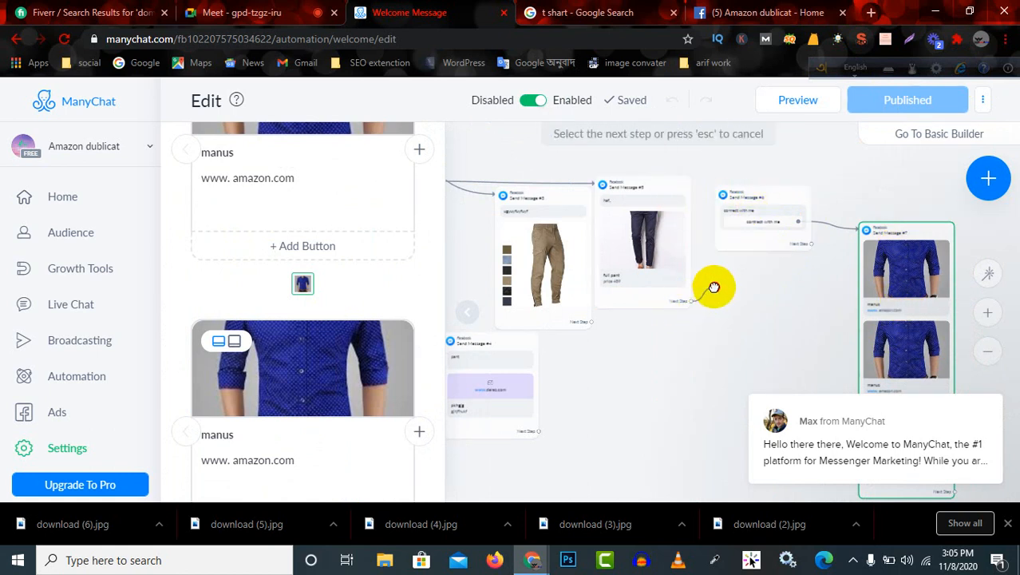
left_click(722, 198)
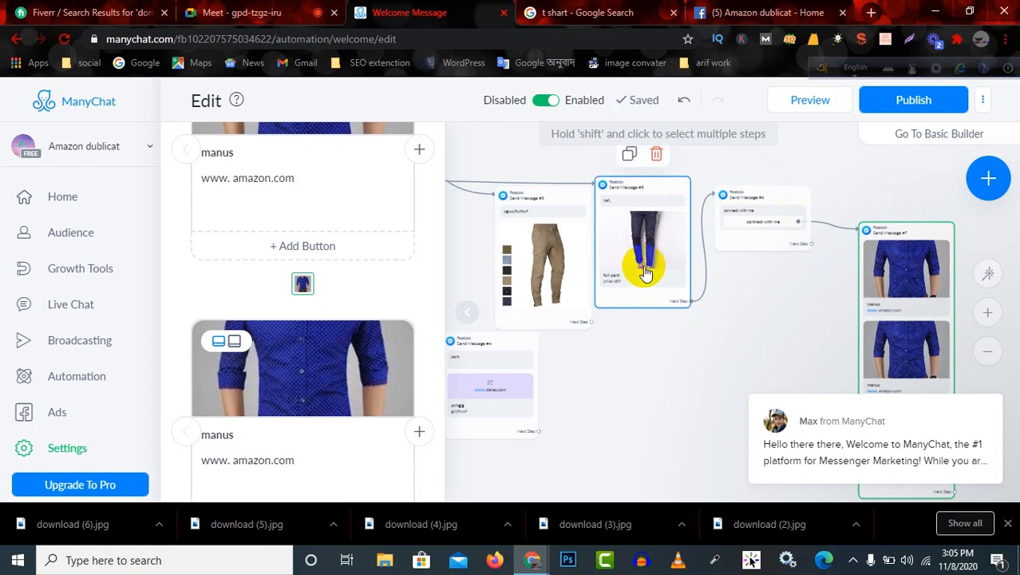
Collapse the step editing sidebar and move the khaki pants block, Send Message #3, slightly lower on the canvas.
left_click(781, 217)
left_click(897, 233)
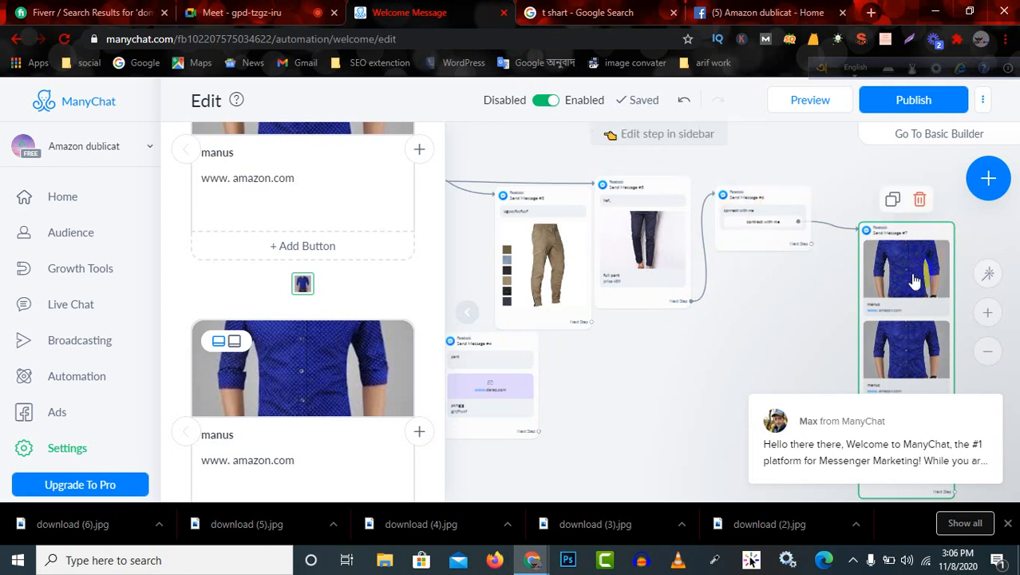
scroll(914, 287, "down", 3)
scroll(929, 320, "down", 2)
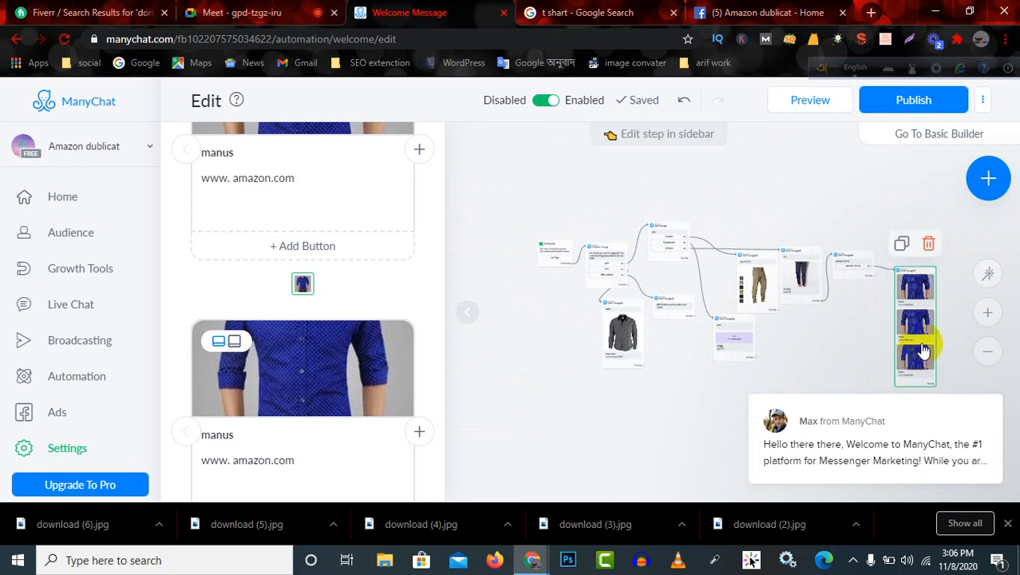
left_click(473, 144)
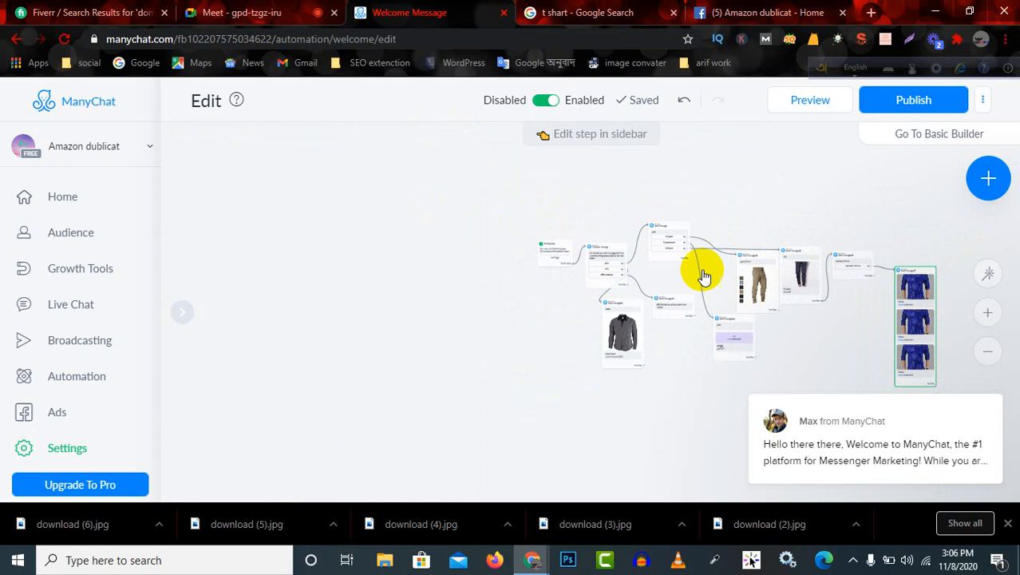
left_click_drag(749, 280, 756, 301)
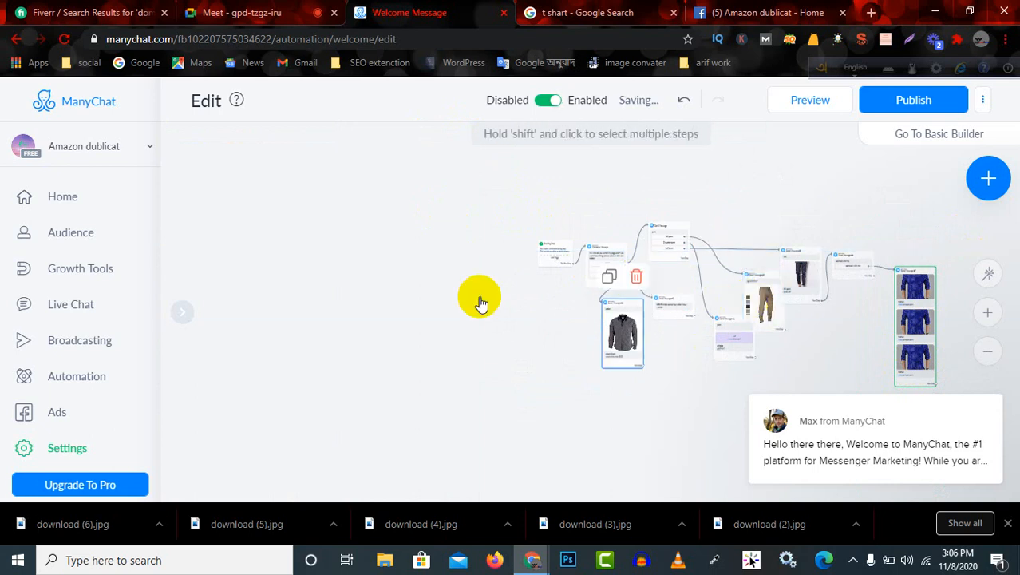
left_click(480, 303)
Examine the whole flow and its block connections, from the starting step through to Send Message #7.
scroll(495, 241, "down", 4)
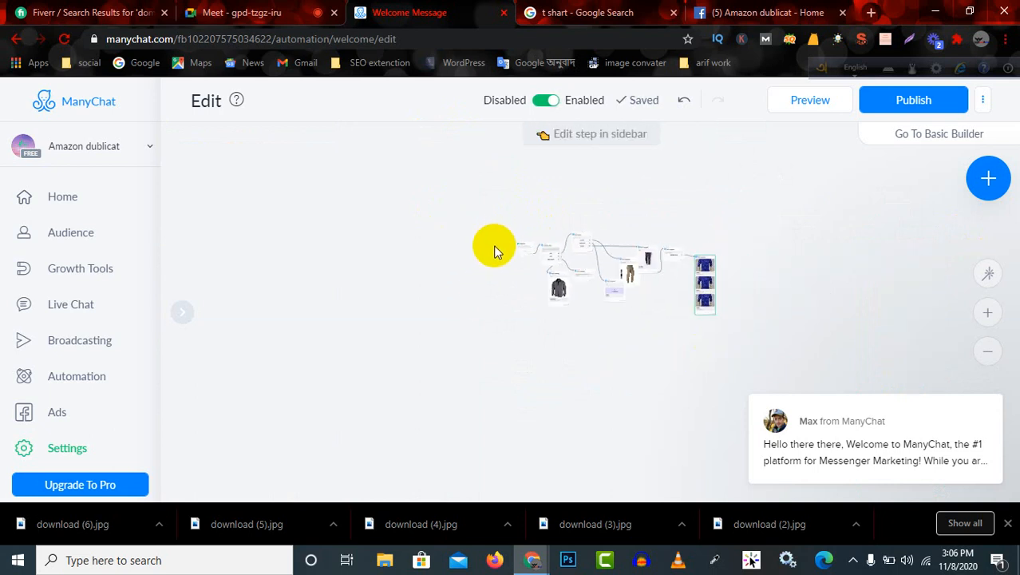
scroll(684, 296, "up", 5)
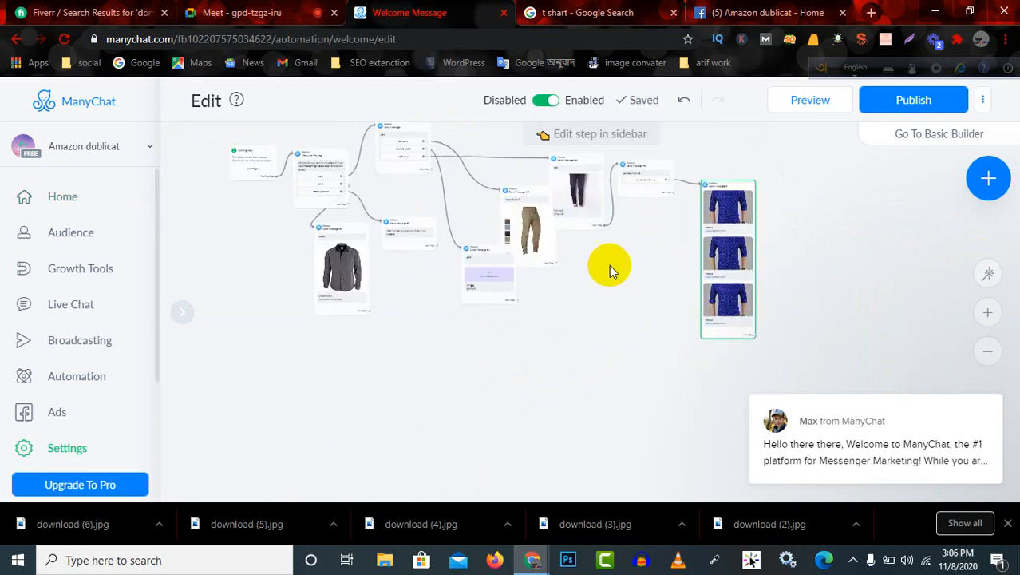
scroll(439, 212, "down", 3)
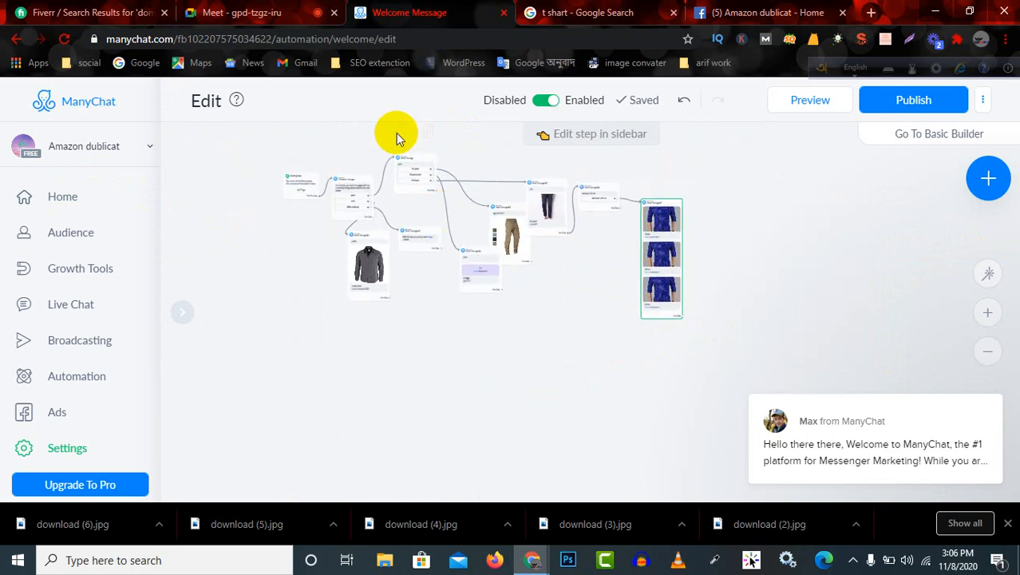
scroll(395, 136, "up", 4)
left_click(412, 214)
scroll(425, 219, "down", 3)
scroll(724, 334, "up", 4)
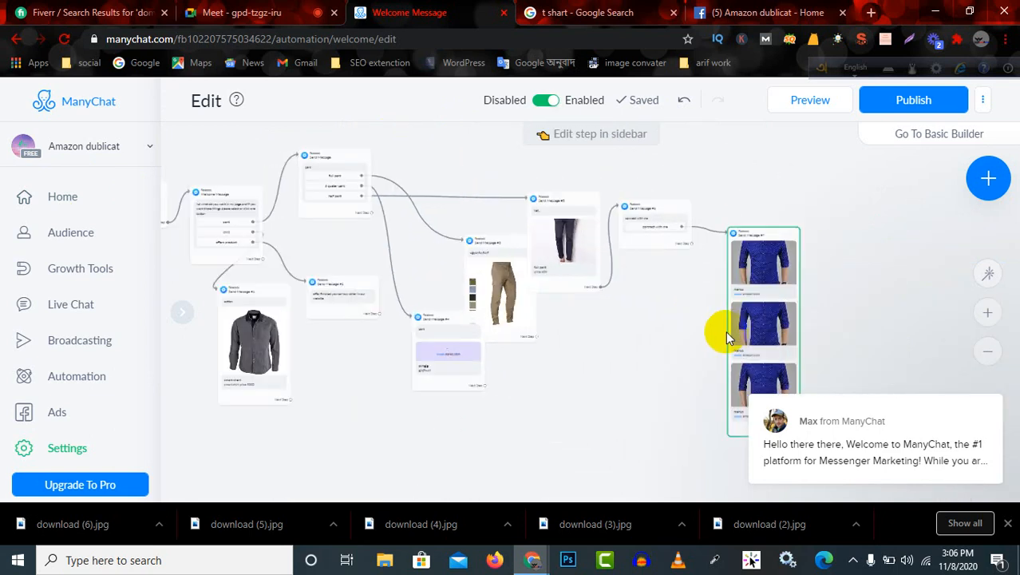
scroll(663, 307, "down", 4)
scroll(575, 248, "up", 5)
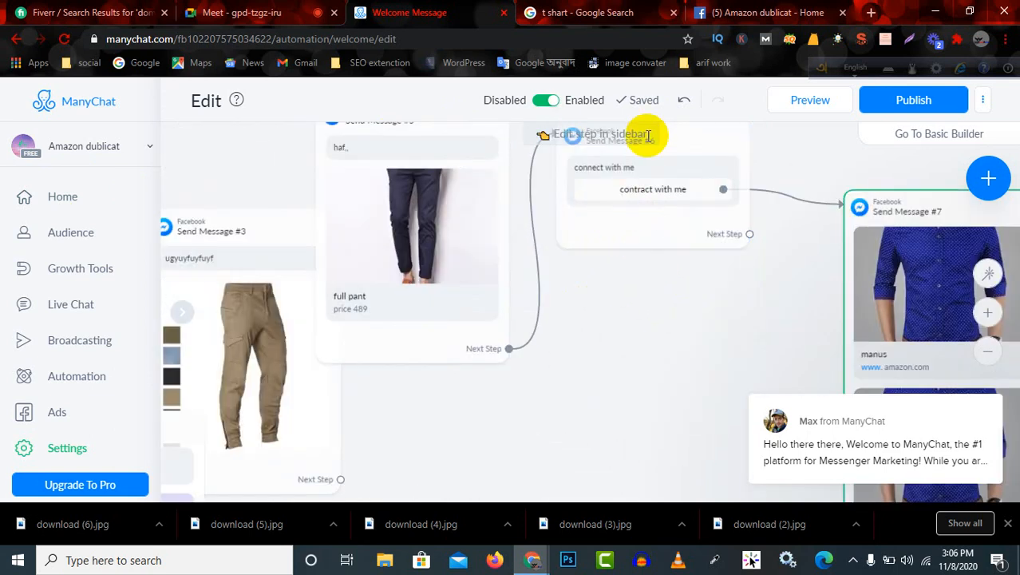
scroll(639, 175, "down", 3)
scroll(593, 224, "up", 1)
scroll(593, 224, "down", 2)
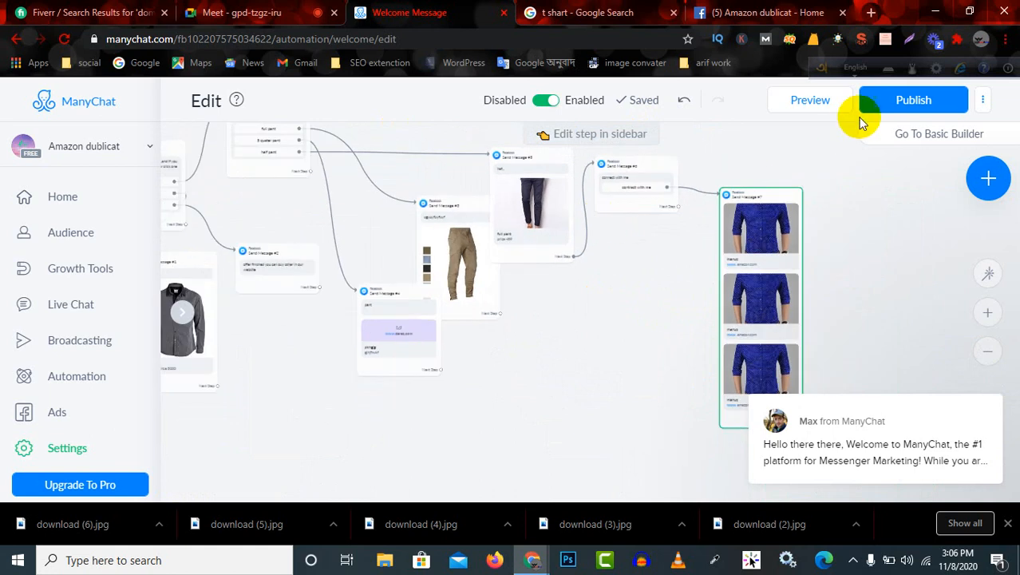
Publish the flow again with the new link and the rearranged block.
left_click(918, 100)
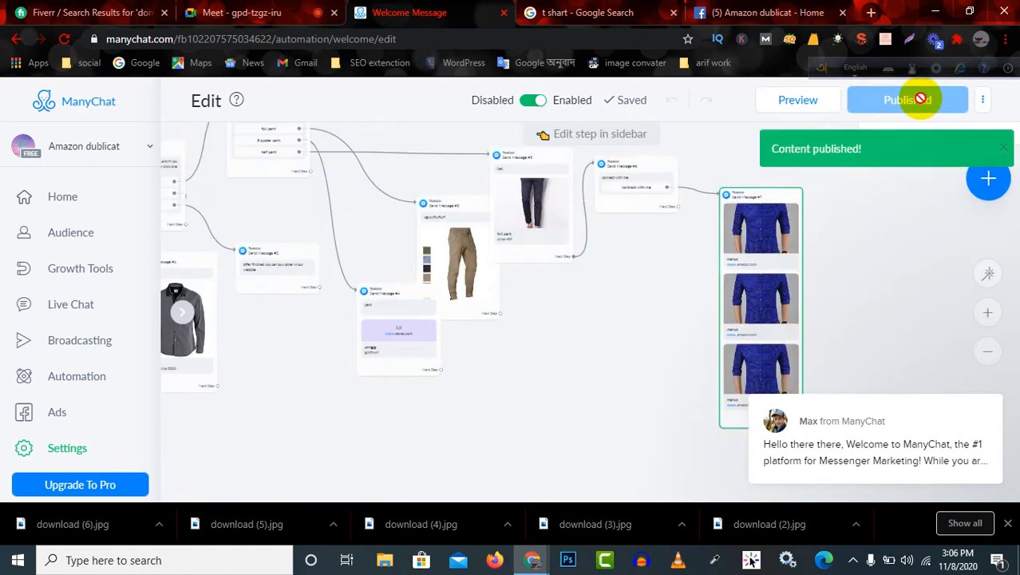
scroll(319, 209, "down", 5)
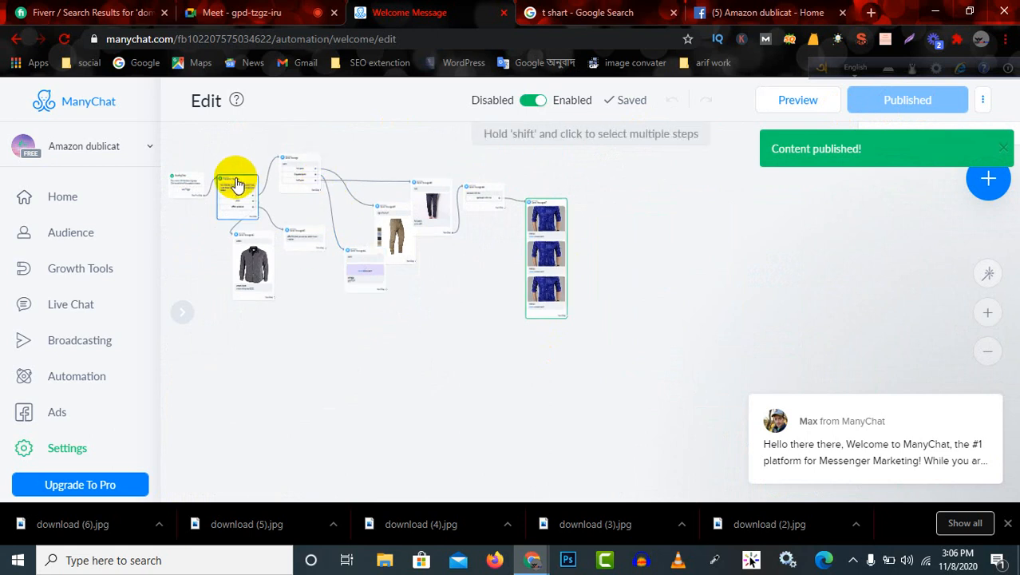
scroll(240, 196, "down", 1)
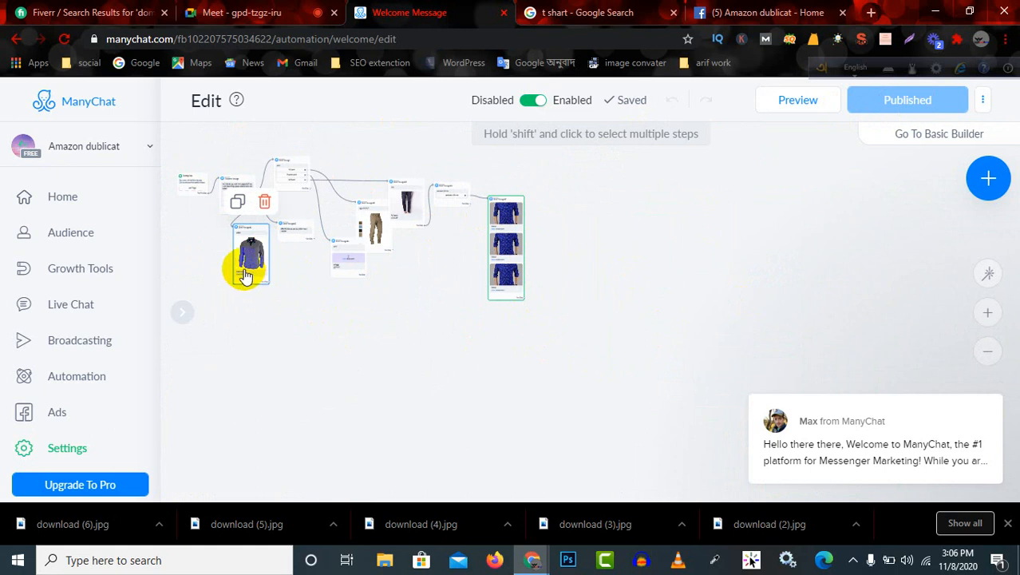
Open the bot's settings and review the Greeting Text in the general settings.
left_click(70, 452)
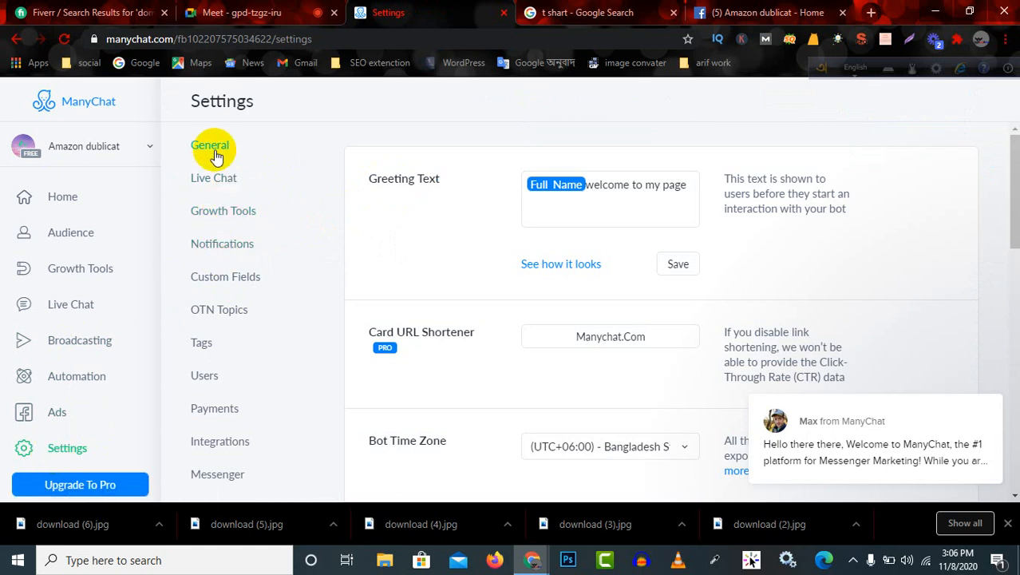
left_click(647, 185)
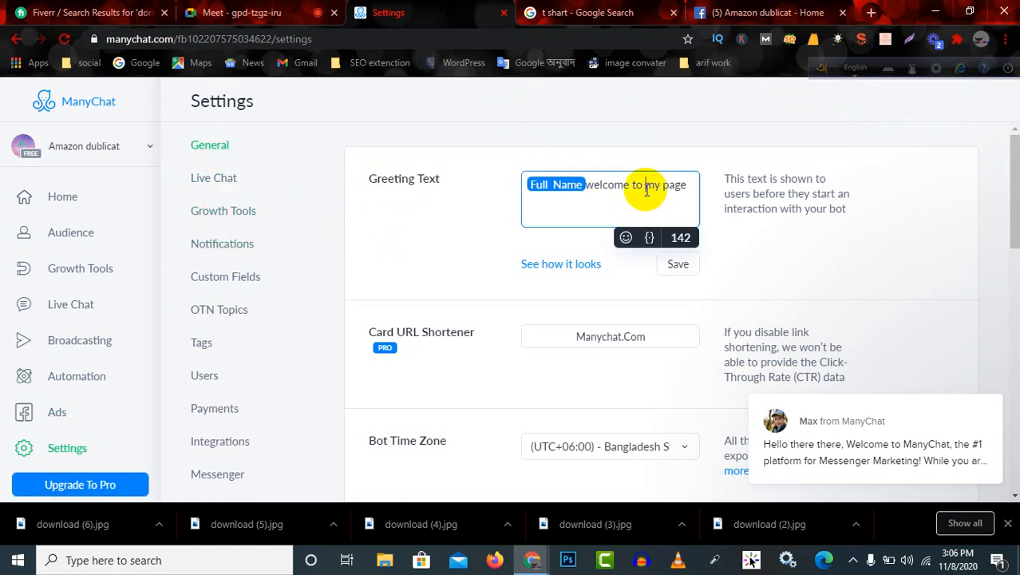
left_click_drag(443, 177, 350, 171)
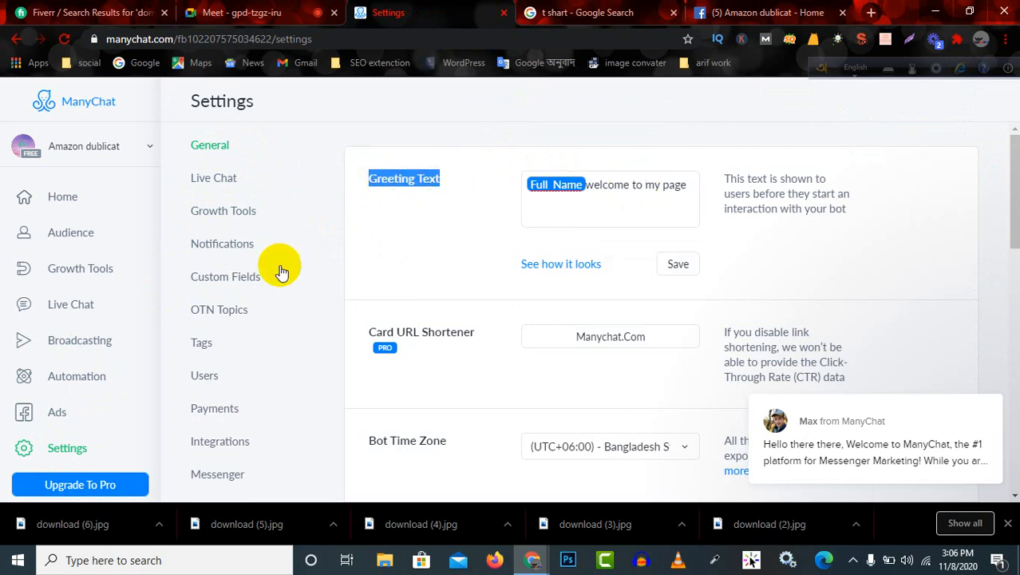
Go to the Messenger settings, review the Welcome Message and Default Reply entries, and open the Default Reply flow.
left_click(230, 474)
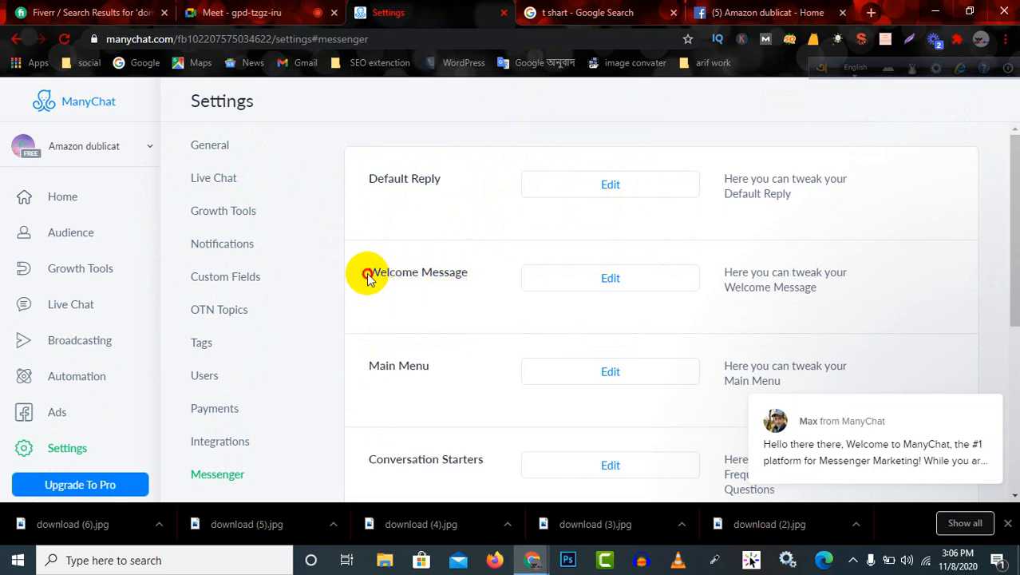
left_click_drag(367, 276, 610, 295)
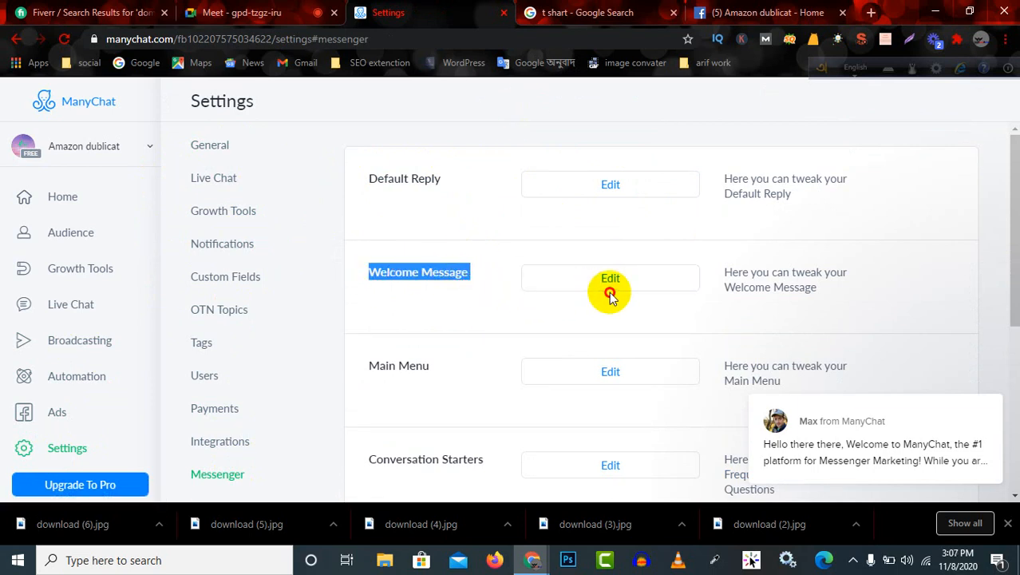
left_click(417, 170)
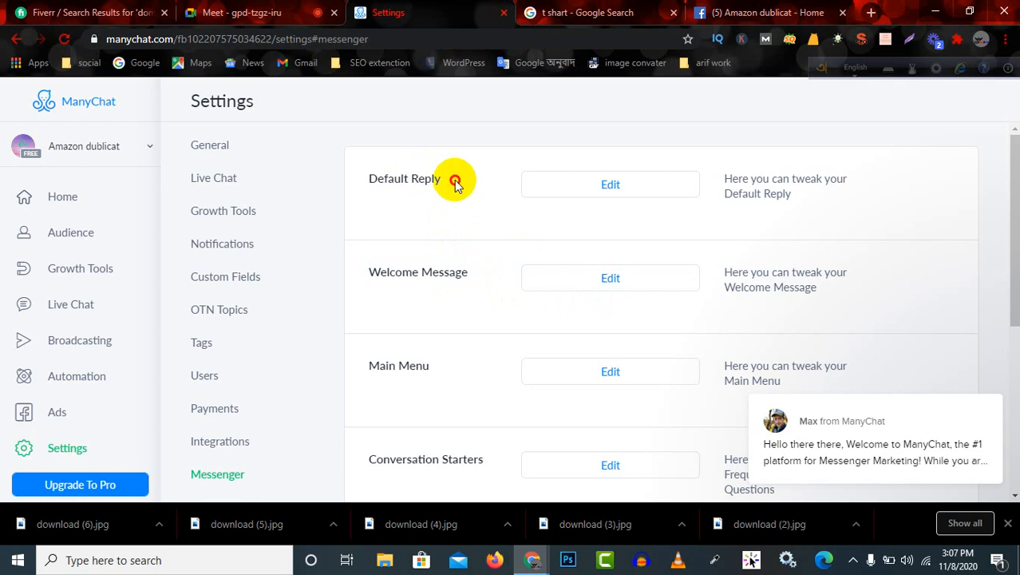
left_click_drag(455, 183, 356, 185)
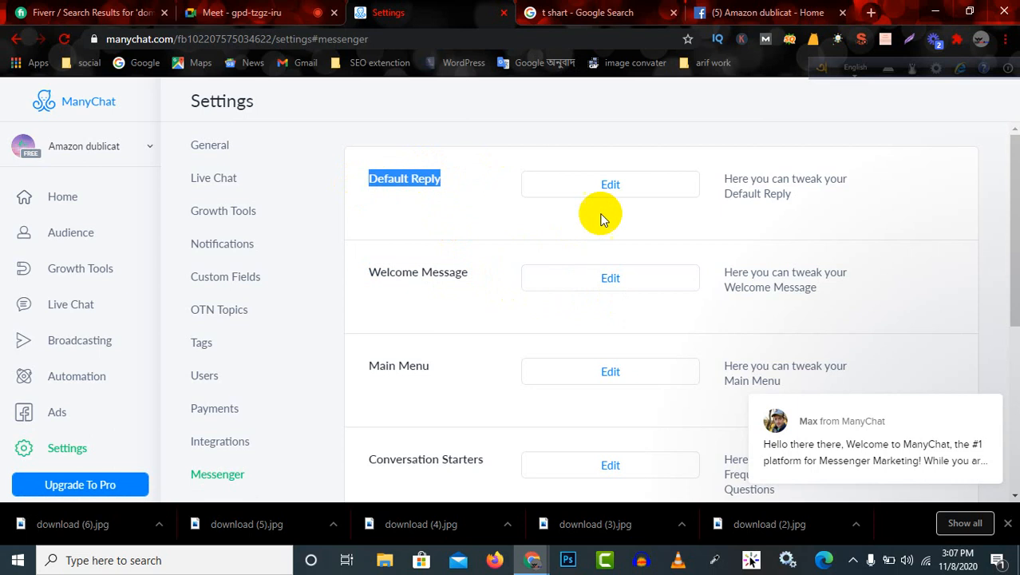
left_click(611, 186)
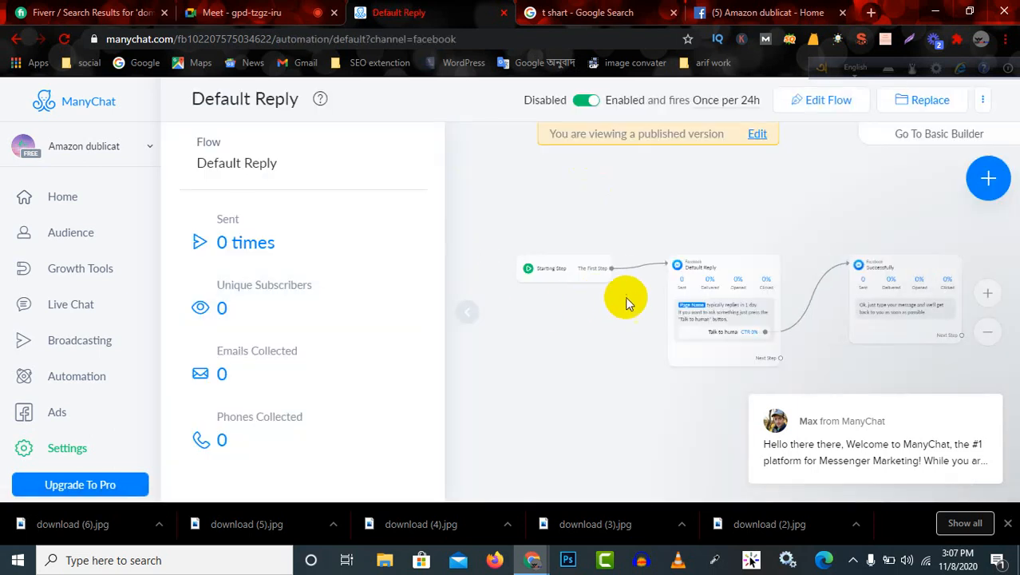
Examine the Default Reply flow closely, inspecting the Starting Step and the Default Reply message block.
scroll(632, 299, "up", 5)
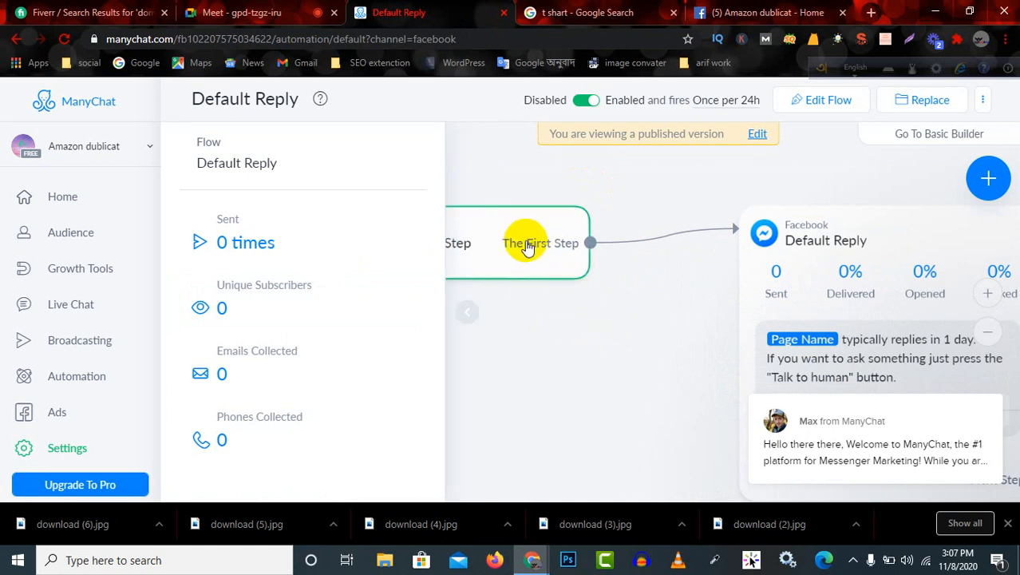
left_click_drag(525, 246, 710, 275)
left_click(622, 281)
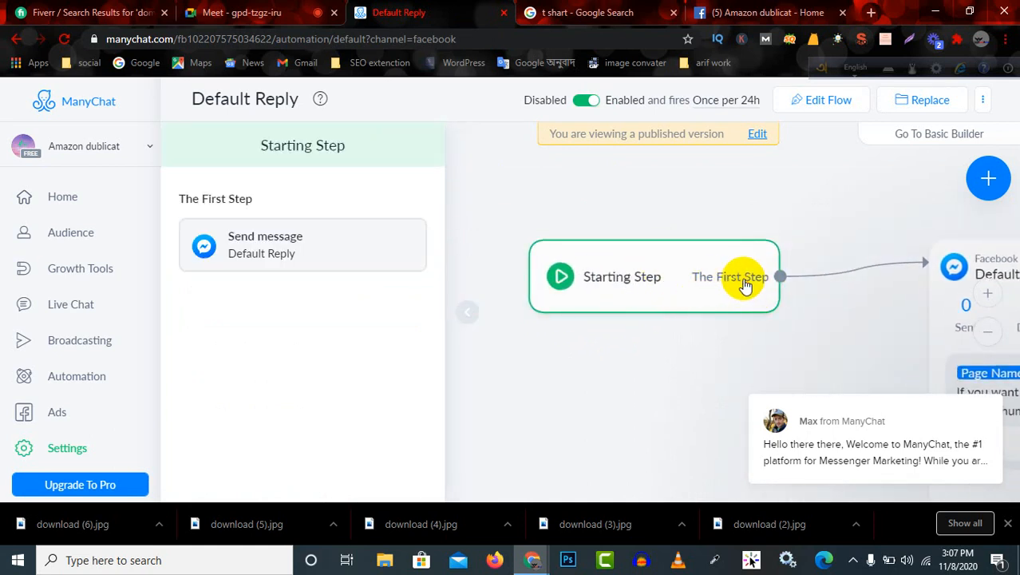
left_click_drag(740, 283, 480, 217)
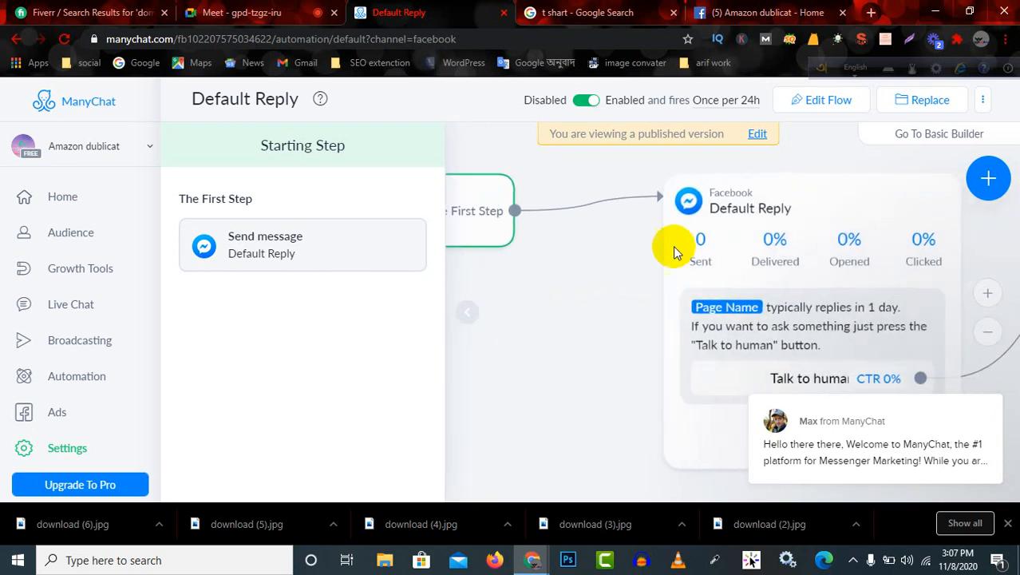
left_click_drag(877, 326, 824, 319)
left_click(824, 319)
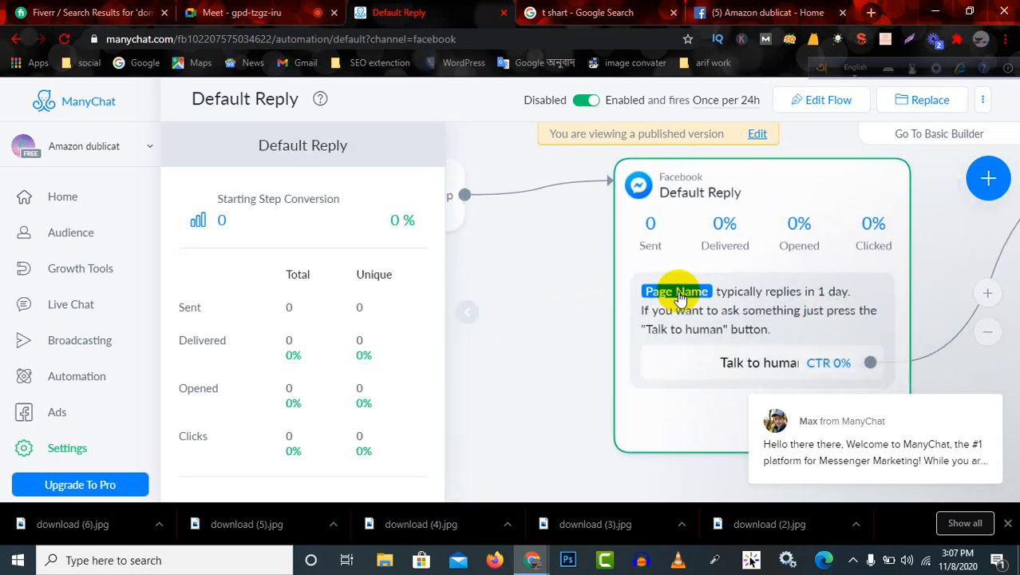
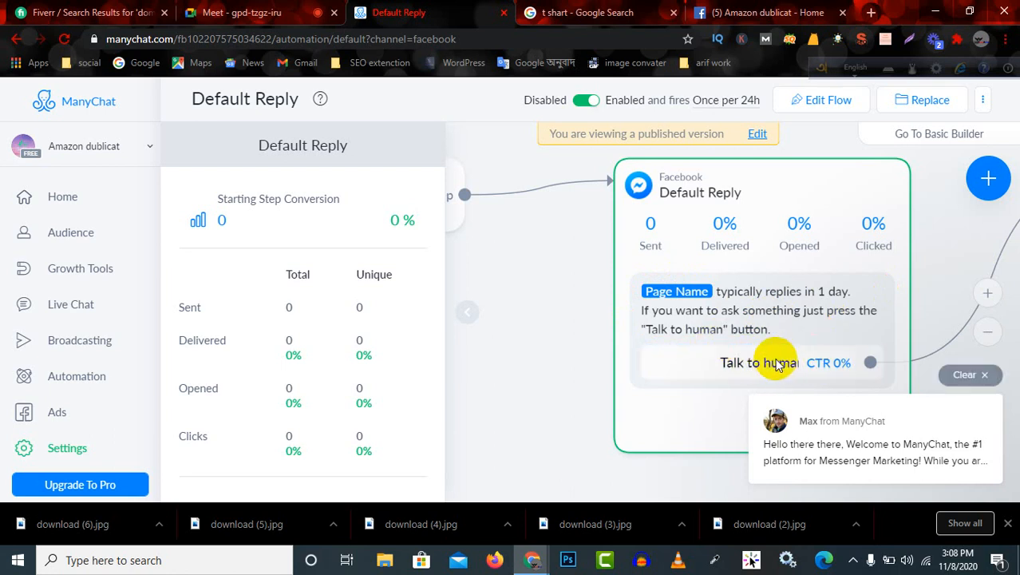
Examine the Successfully message block in the published Default Reply flow, dismissing the chat popup that covers it.
left_click_drag(861, 281, 675, 273)
left_click_drag(996, 234, 721, 252)
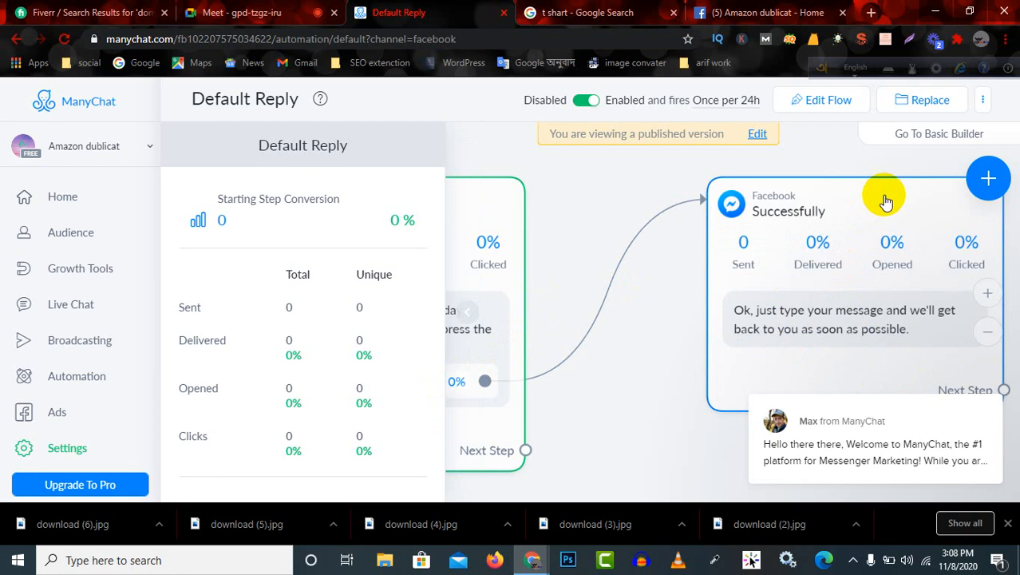
left_click_drag(884, 199, 797, 200)
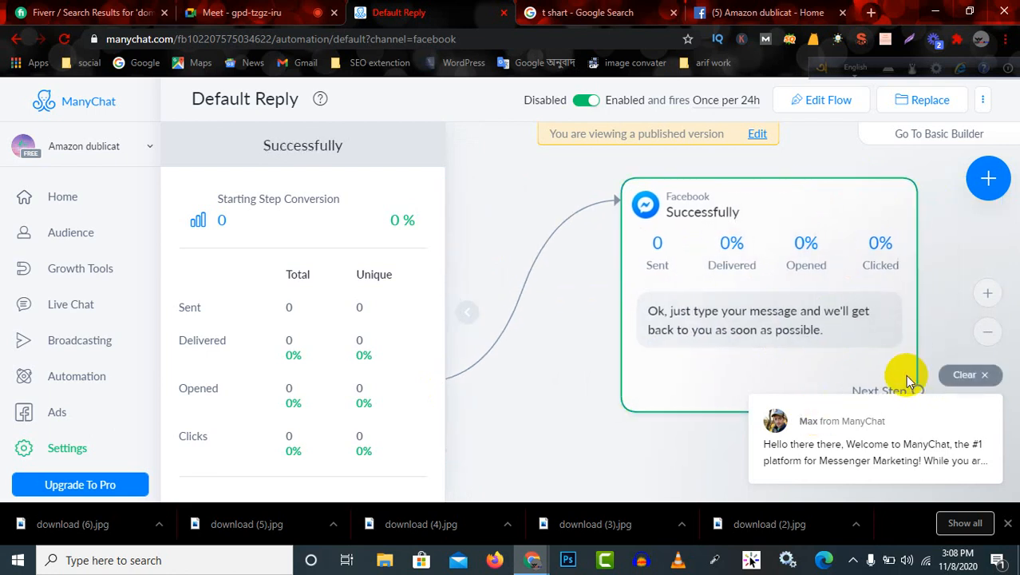
left_click(992, 384)
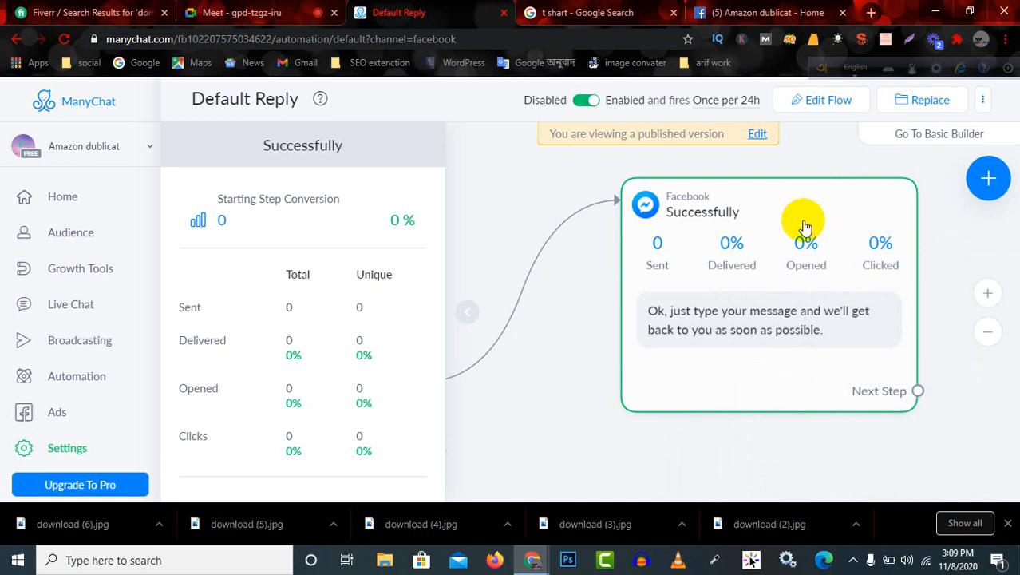
scroll(677, 309, "down", 1)
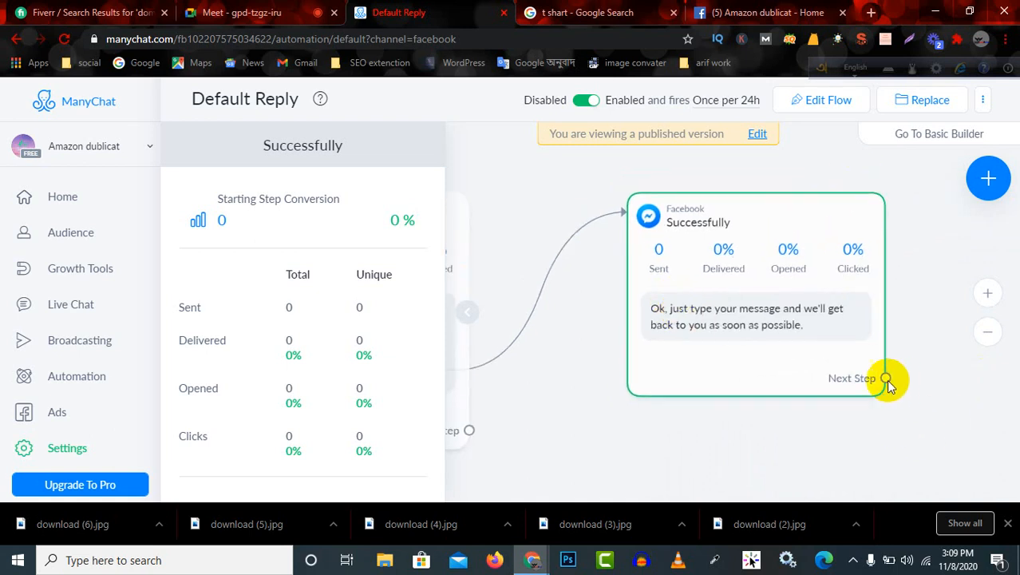
left_click_drag(887, 381, 804, 372)
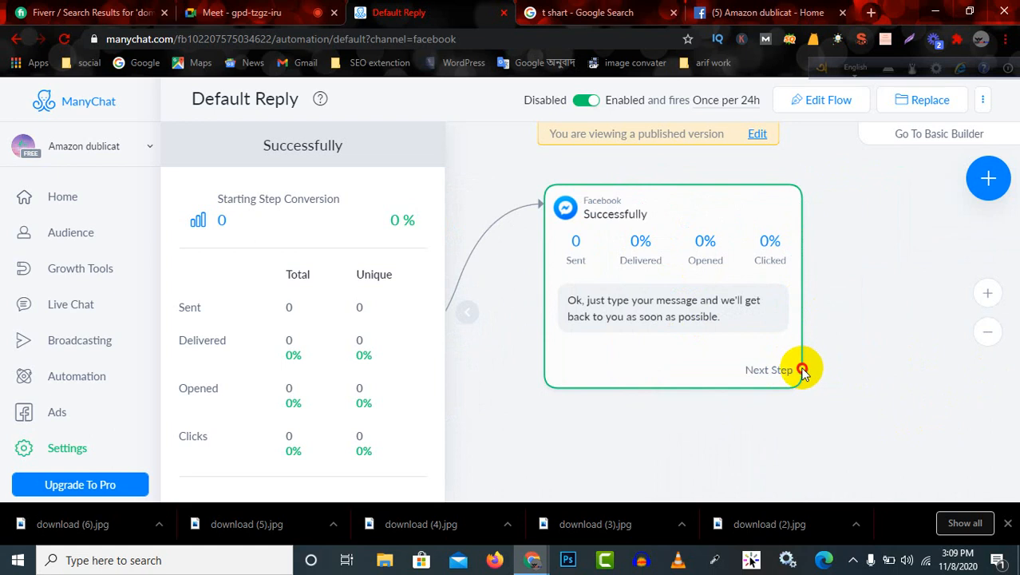
left_click_drag(804, 372, 765, 353)
Check the stats source options of the published flow, keeping Current Trigger selected.
left_click(992, 183)
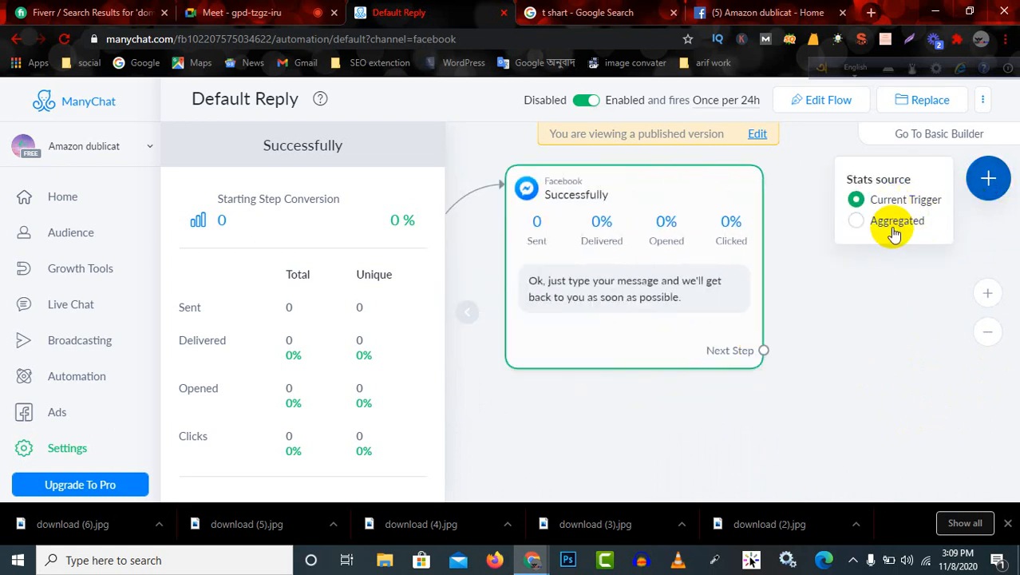
left_click(918, 207)
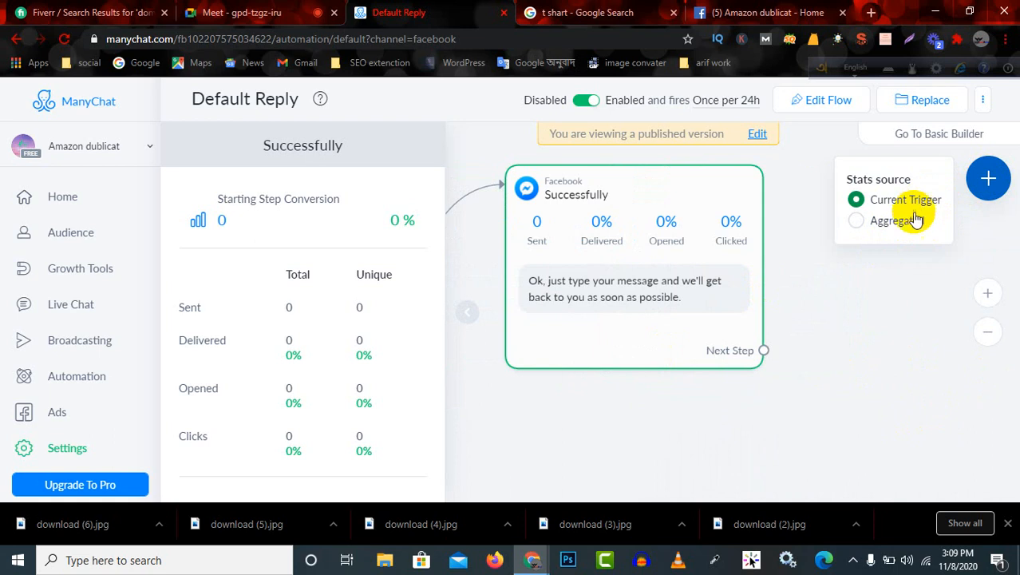
left_click(911, 312)
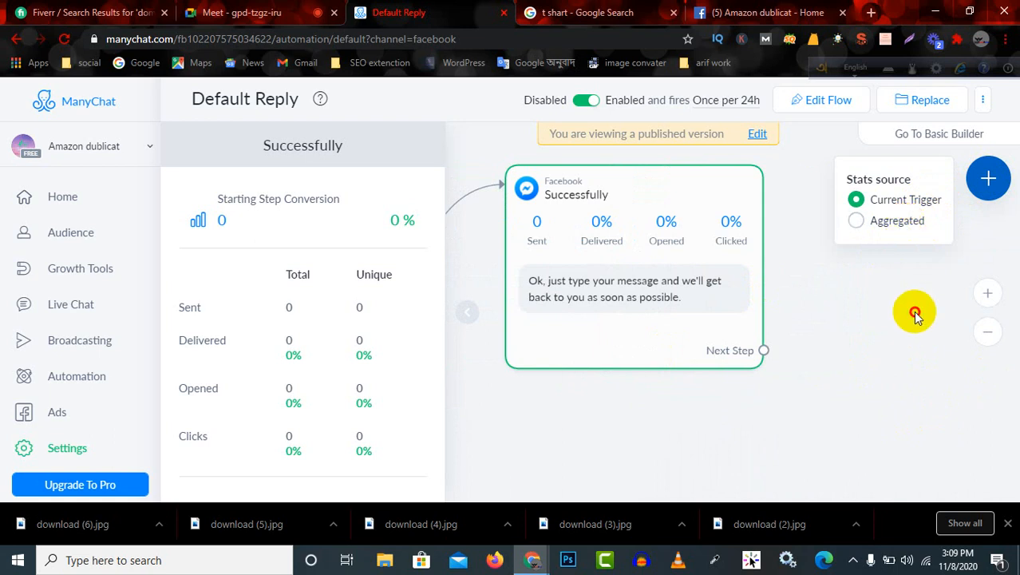
Open the Default Reply flow for editing and move the Starting Step, Default Reply and Successfully blocks up and closer together.
left_click(829, 104)
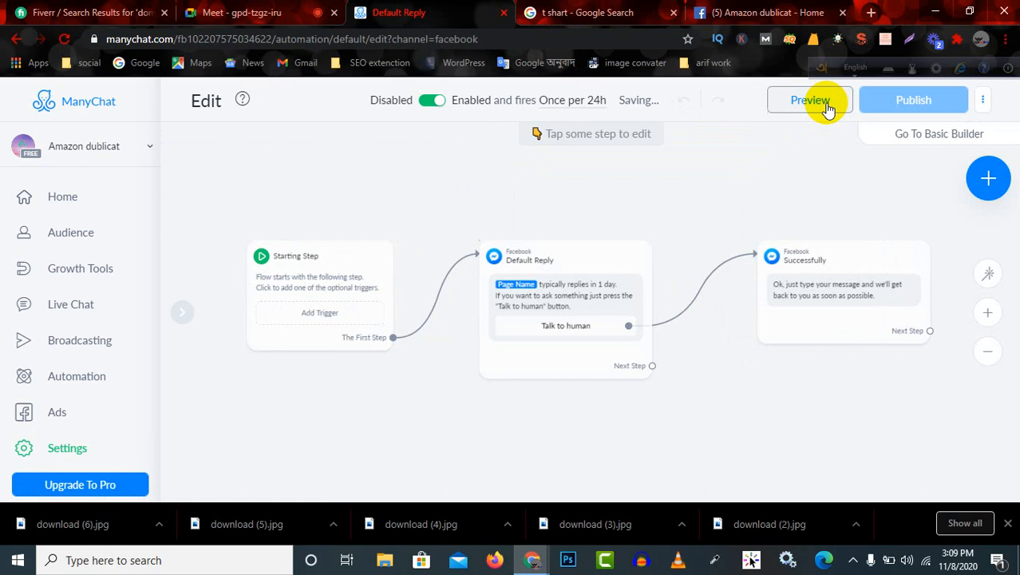
left_click_drag(593, 312, 519, 292)
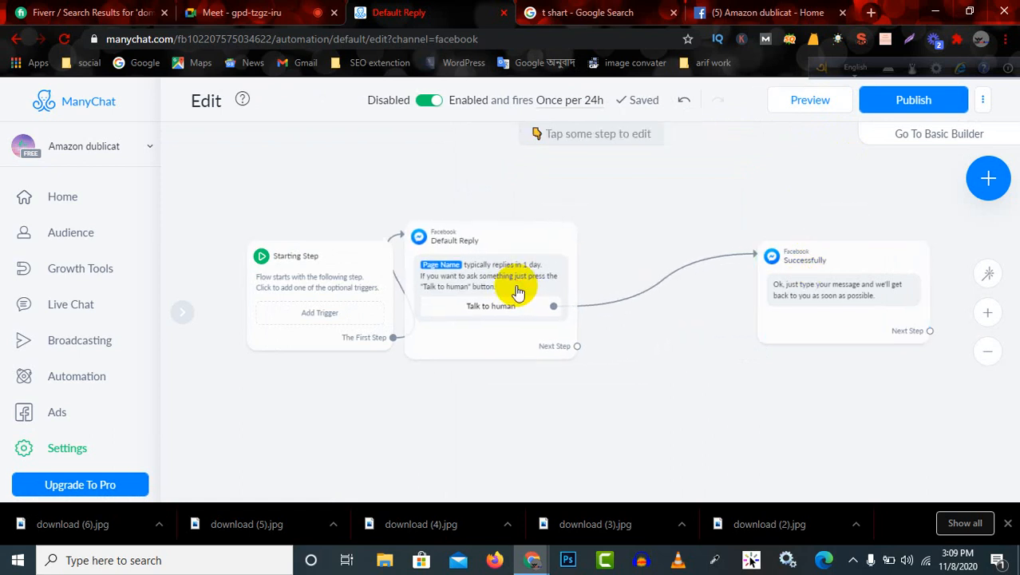
left_click_drag(348, 289, 209, 171)
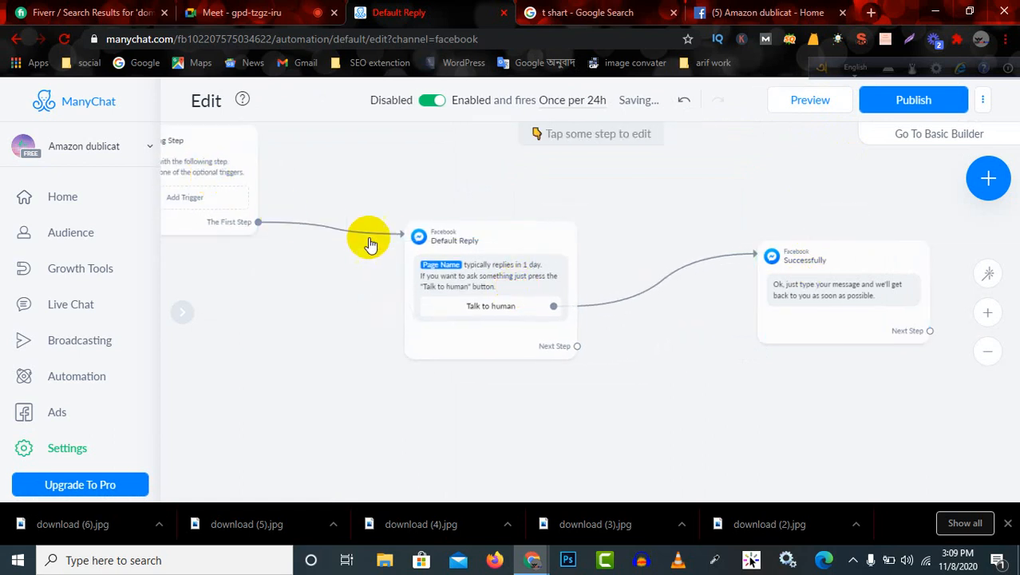
left_click_drag(440, 280, 321, 200)
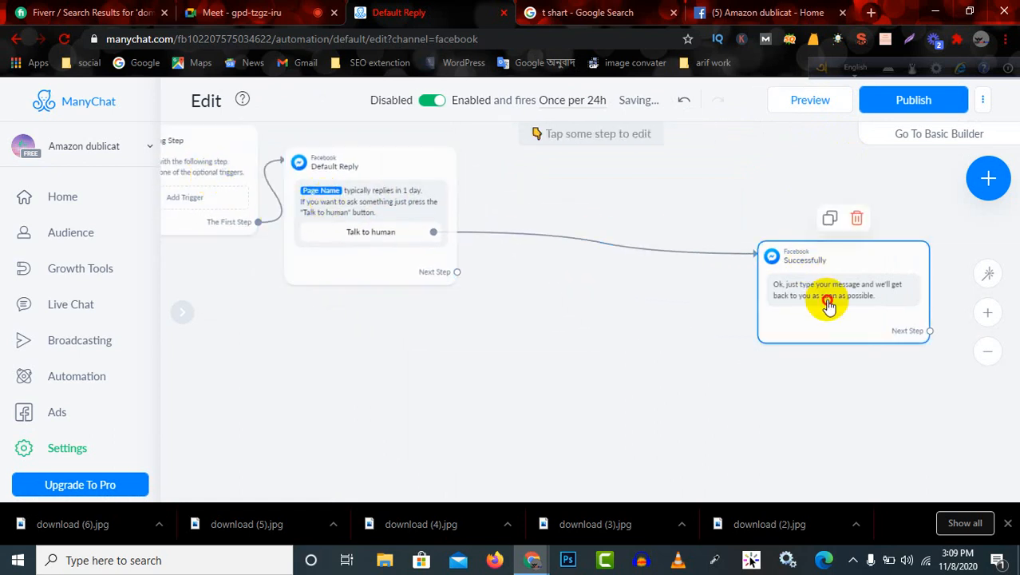
left_click_drag(831, 299, 566, 263)
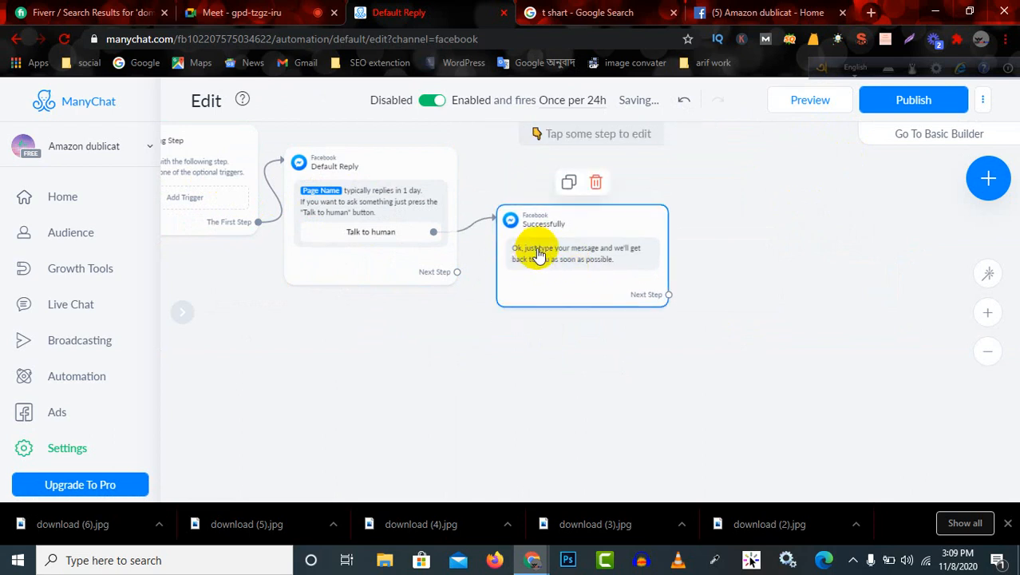
Open the Successfully block and review its message text without changing it.
left_click(609, 256)
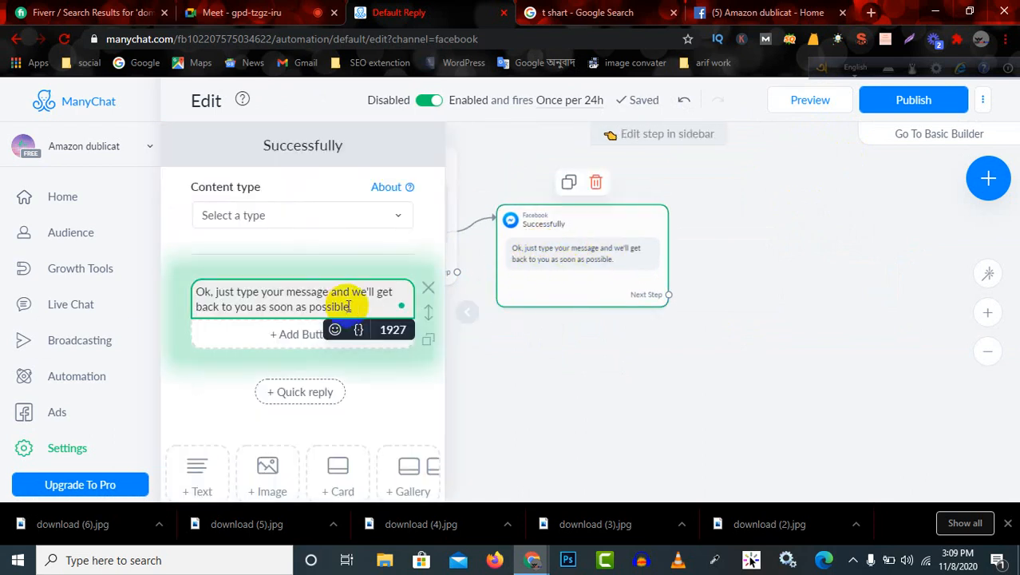
left_click_drag(349, 305, 178, 283)
left_click(489, 337)
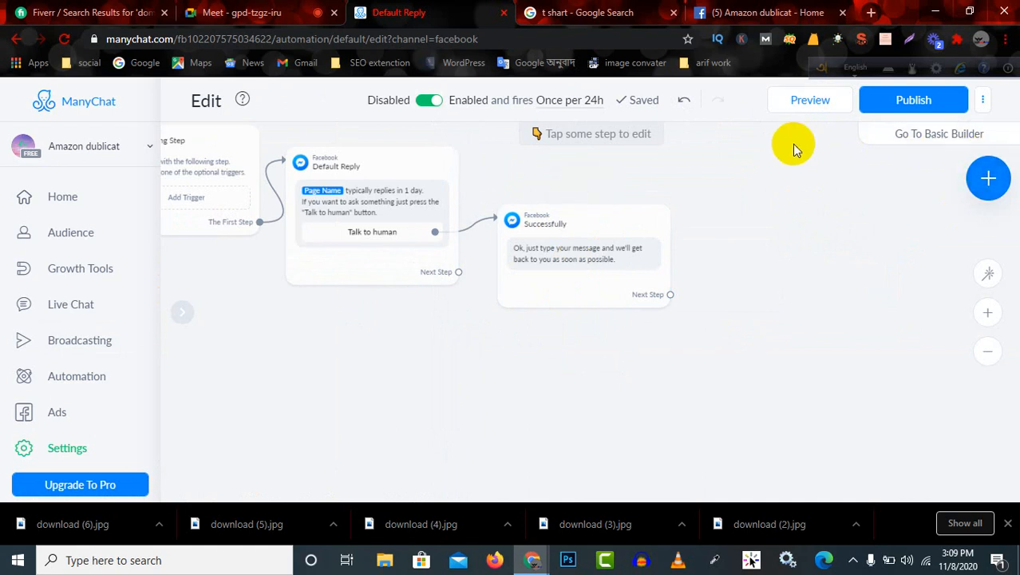
Add a Send Message block below the Successfully block and connect the Successfully block's Next Step to it.
left_click(996, 184)
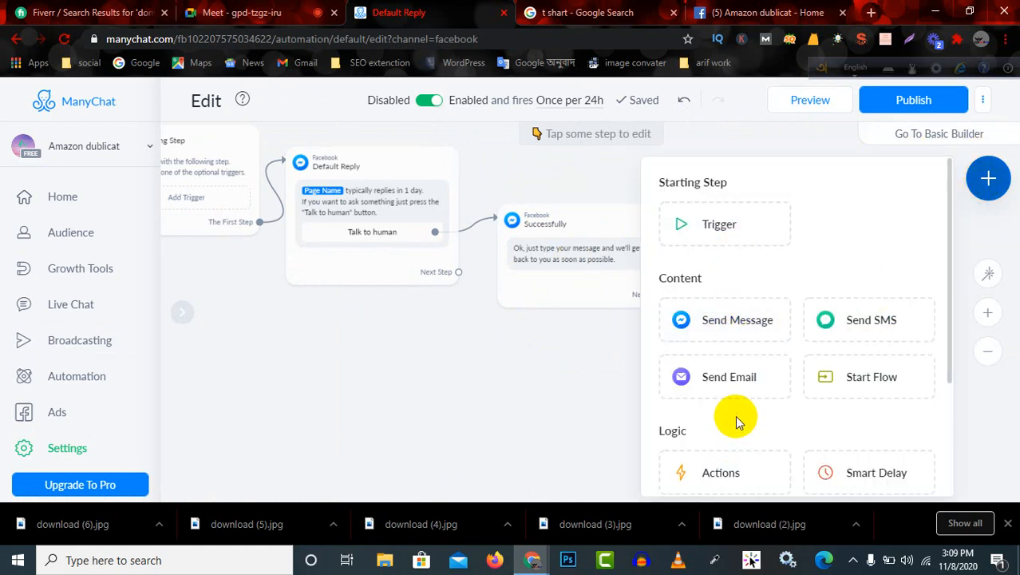
scroll(736, 417, "down", 3)
scroll(741, 414, "up", 3)
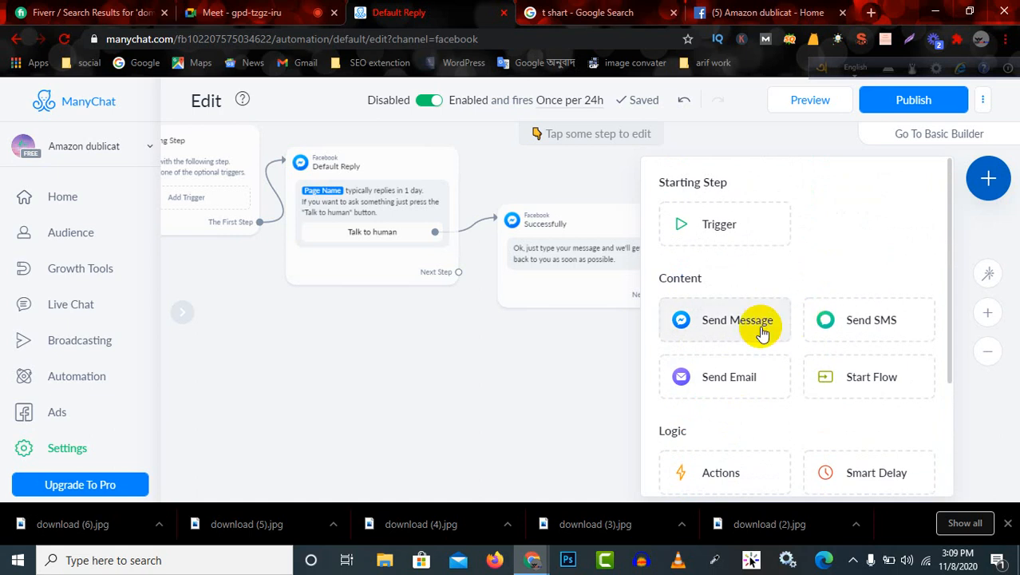
left_click(741, 322)
left_click_drag(735, 333, 853, 350)
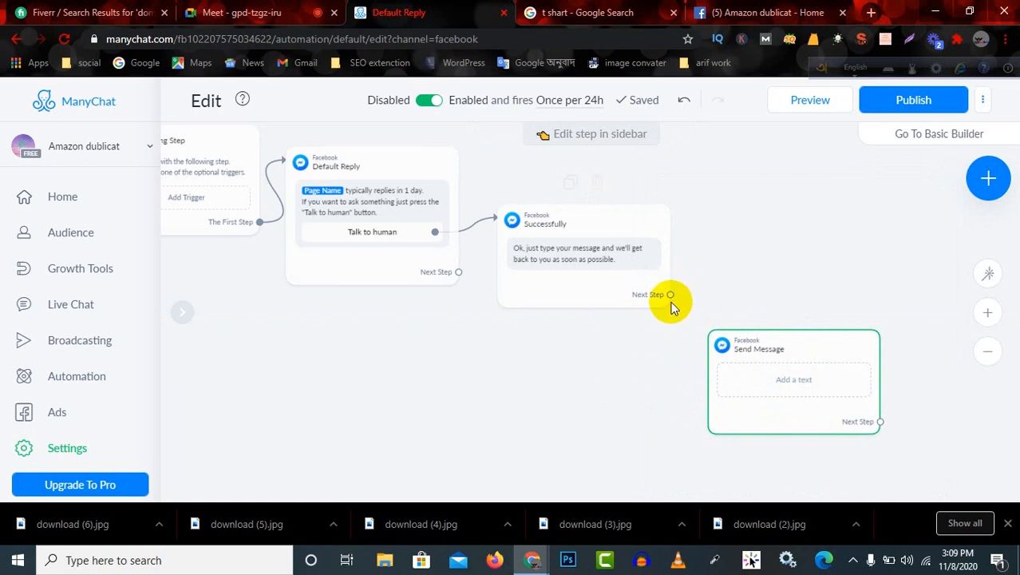
left_click_drag(670, 294, 721, 363)
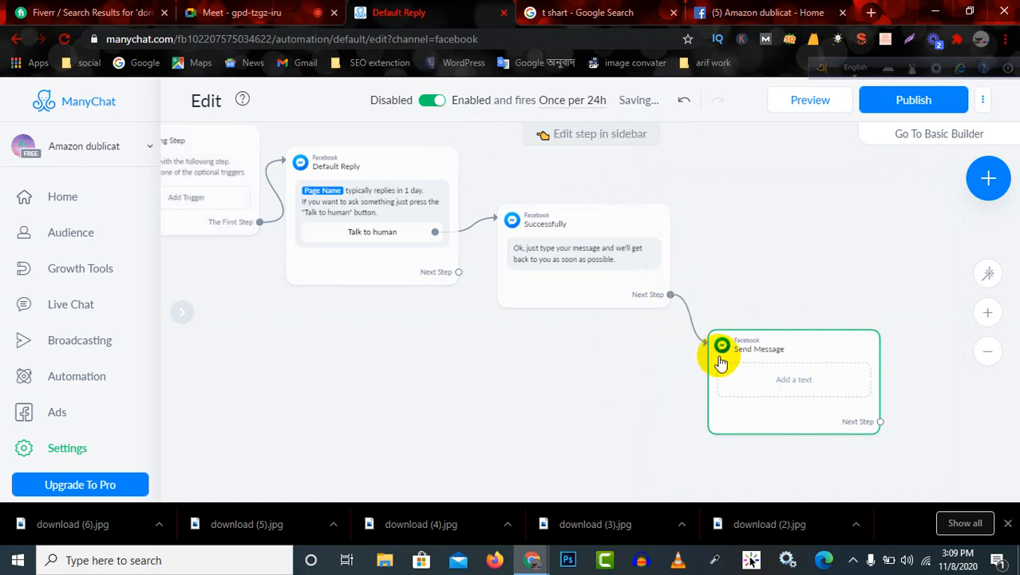
Review the content elements available for the new Send Message block, such as Text, Image, Card and Gallery, leaving its text empty.
left_click(779, 377)
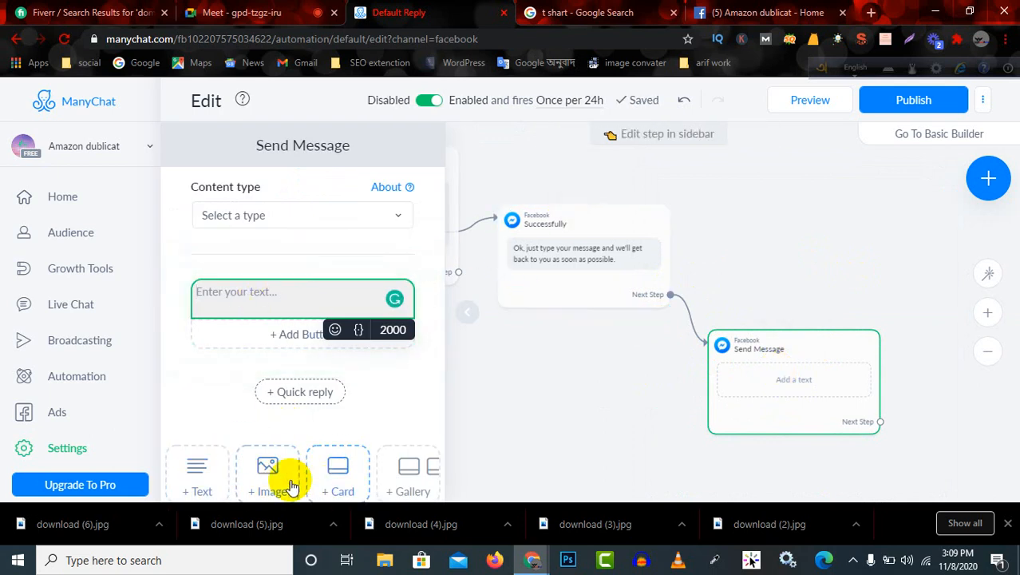
scroll(319, 473, "down", 3)
scroll(346, 463, "down", 1)
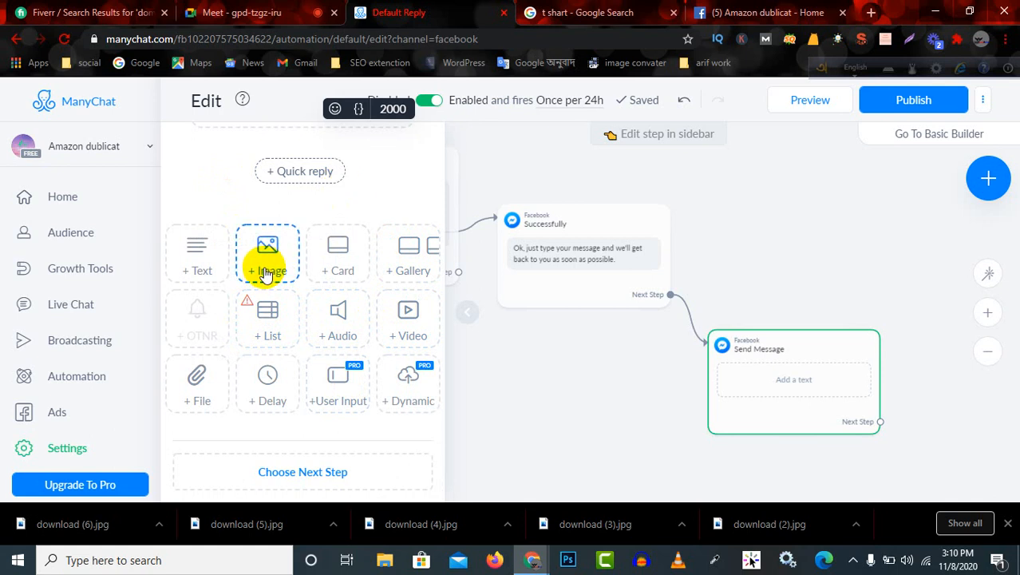
scroll(381, 294, "up", 1)
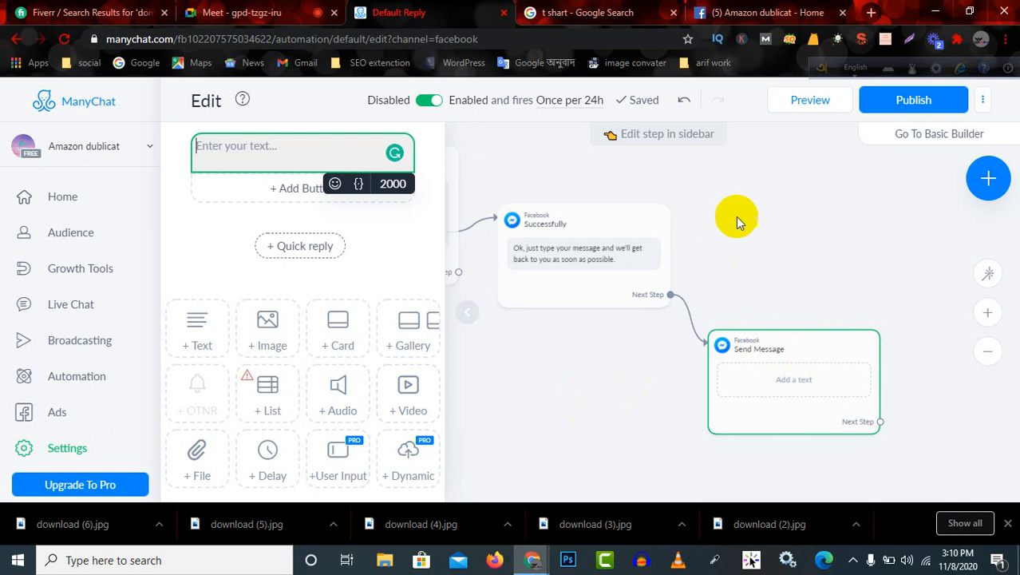
left_click(766, 206)
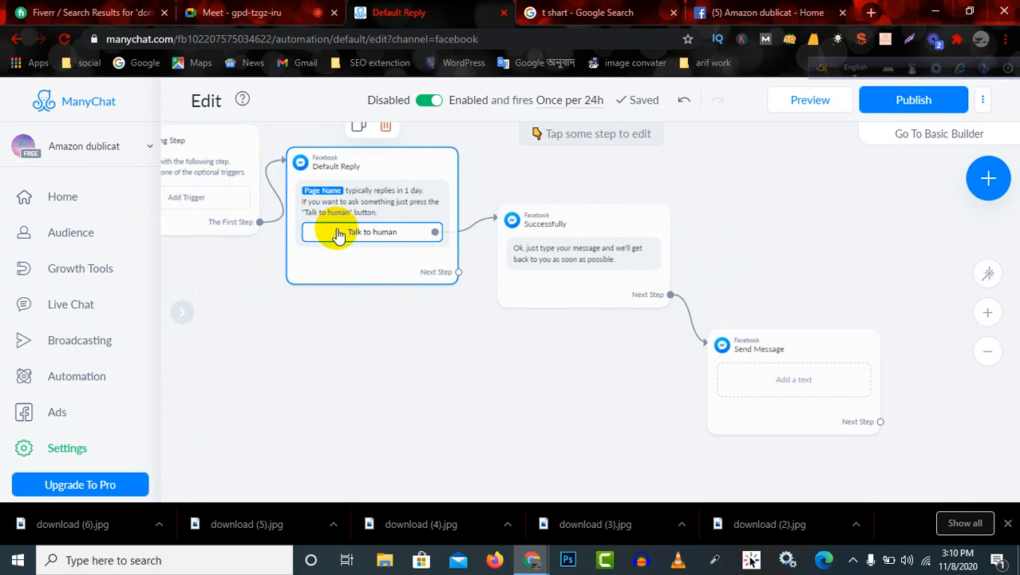
left_click(768, 391)
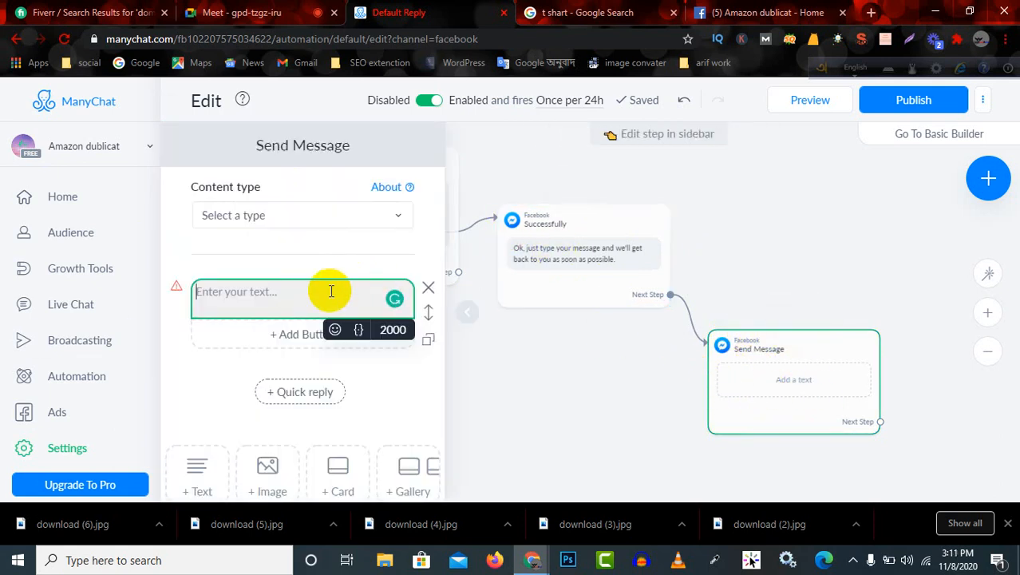
left_click(523, 362)
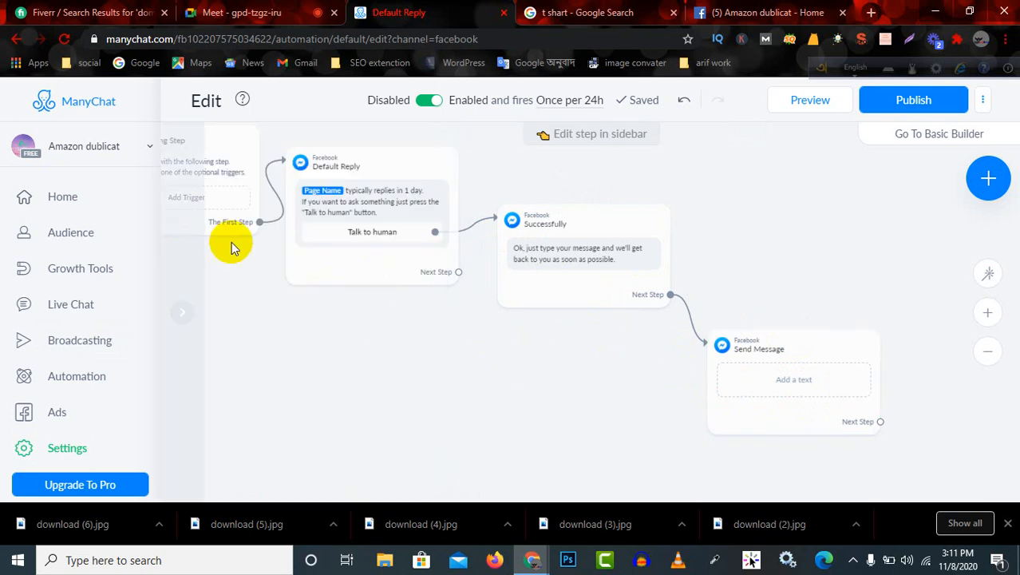
left_click(389, 281)
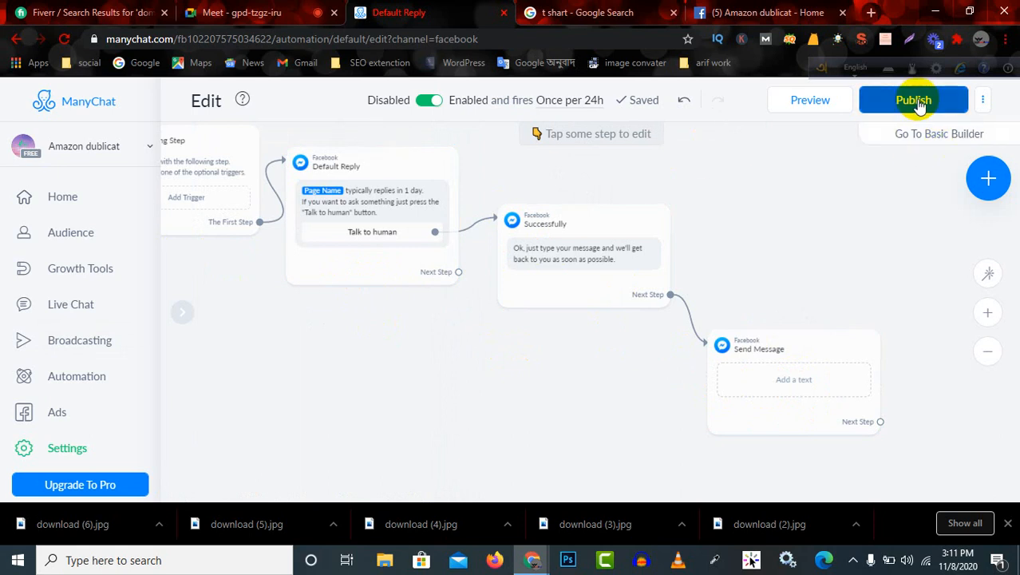
Return to the bot's settings, look through the sections, and review the Welcome Message and Default Reply entries in the Messenger settings.
left_click(70, 450)
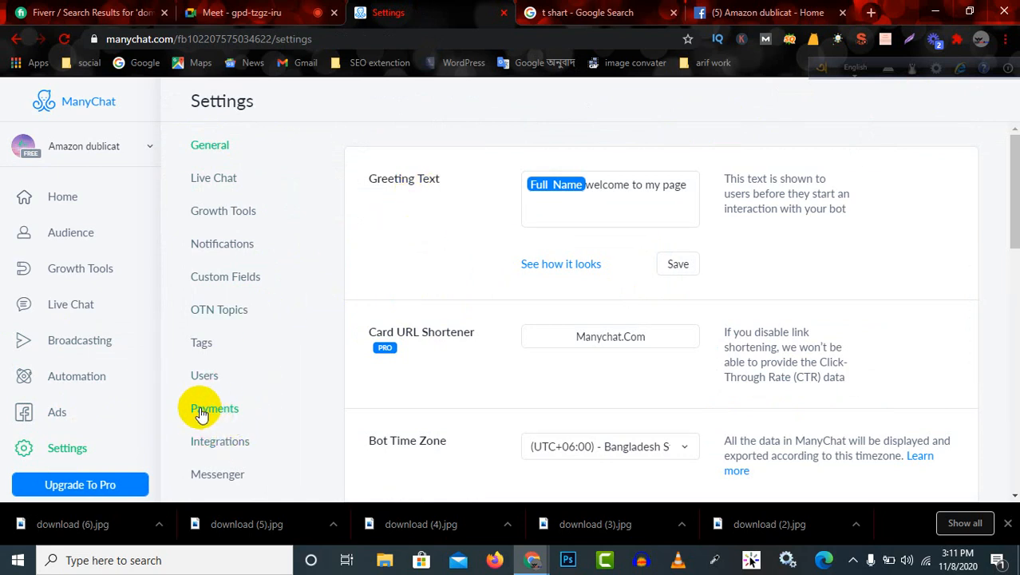
scroll(239, 415, "down", 4)
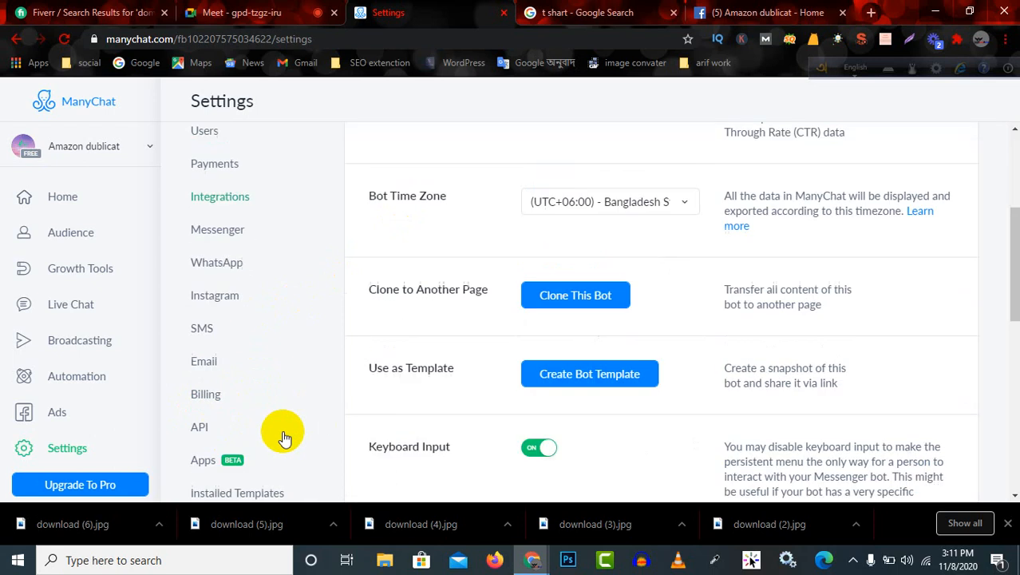
scroll(204, 303, "up", 3)
scroll(223, 191, "up", 2)
scroll(217, 282, "down", 10)
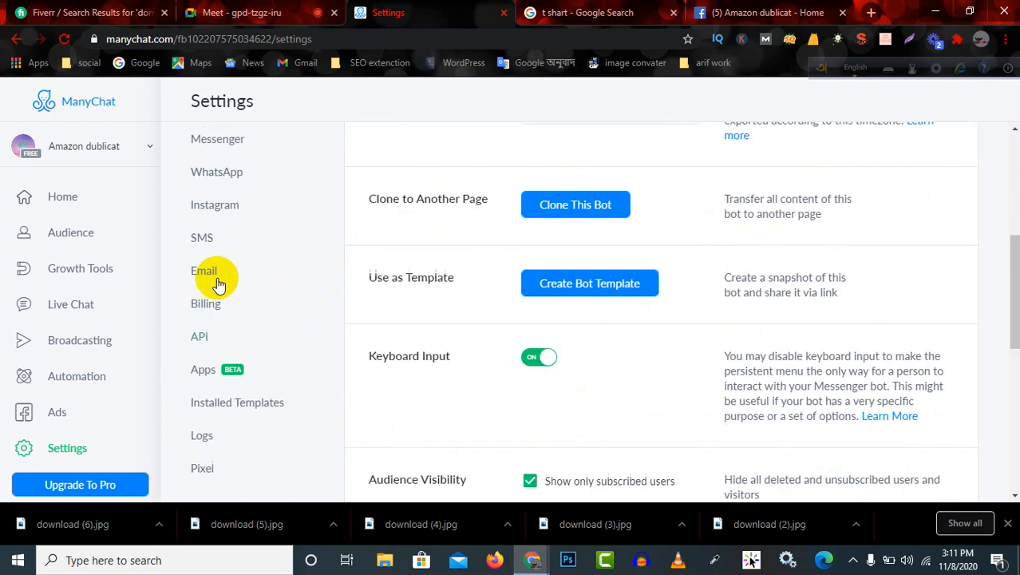
scroll(194, 422, "up", 10)
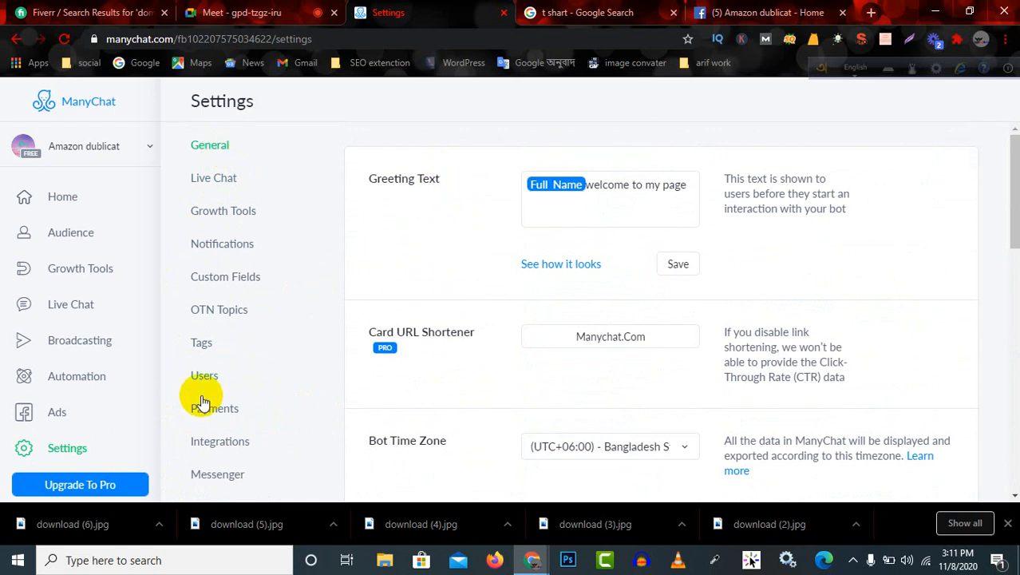
left_click(224, 476)
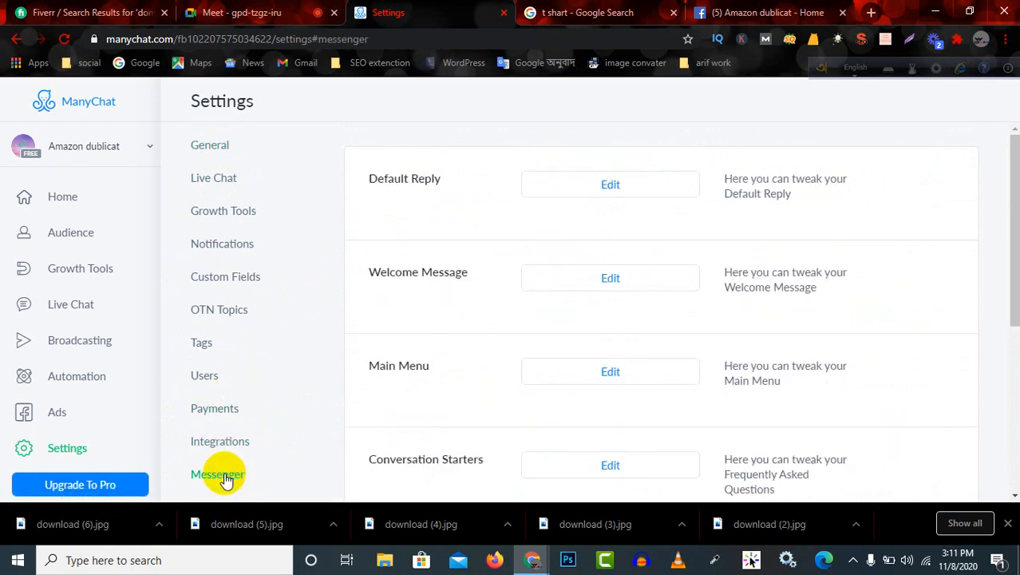
left_click_drag(365, 283, 494, 269)
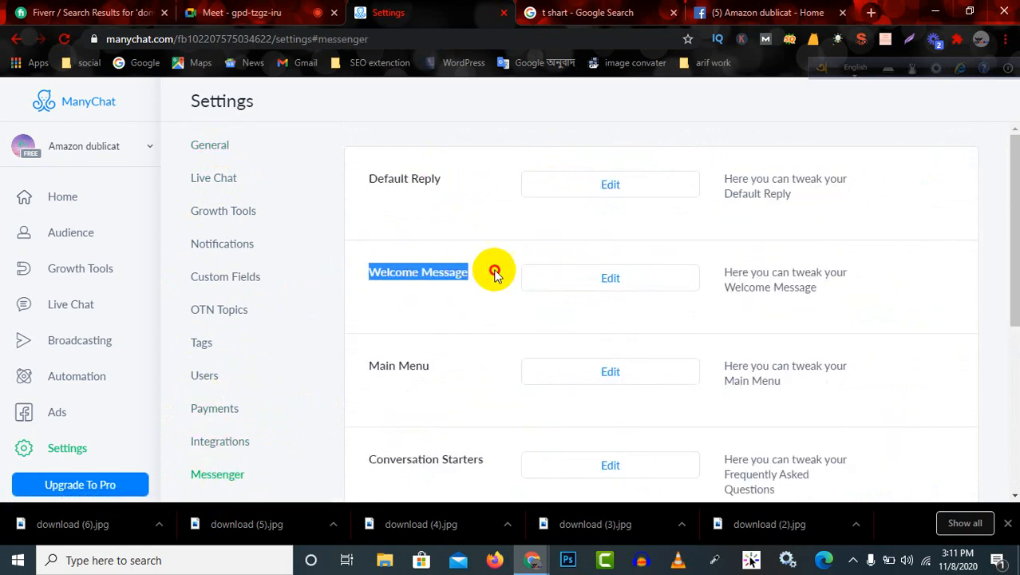
left_click_drag(360, 177, 485, 182)
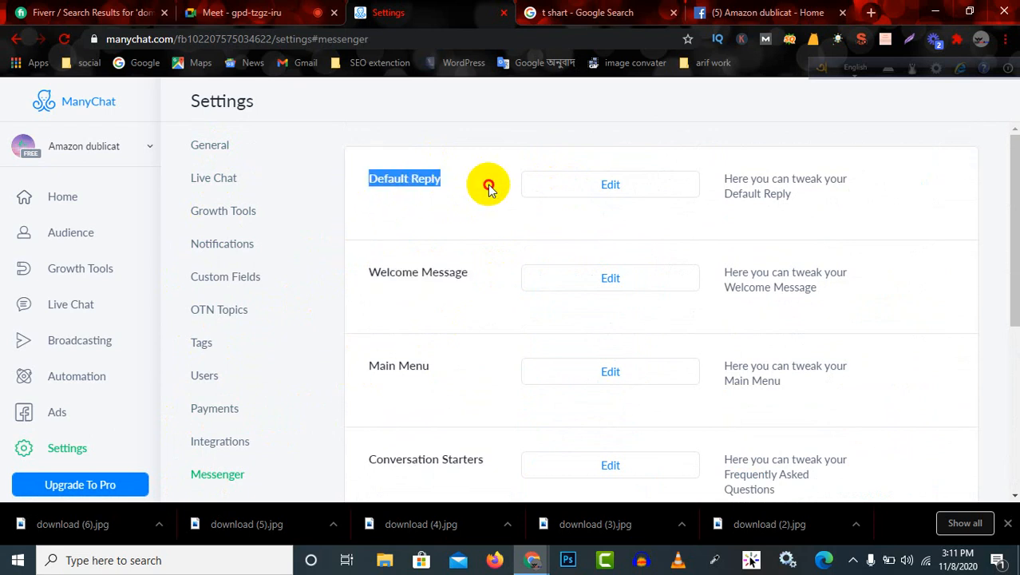
Open the Main Menu for editing and look over the Default Menu, Dynamic Menus and phone preview.
left_click(612, 372)
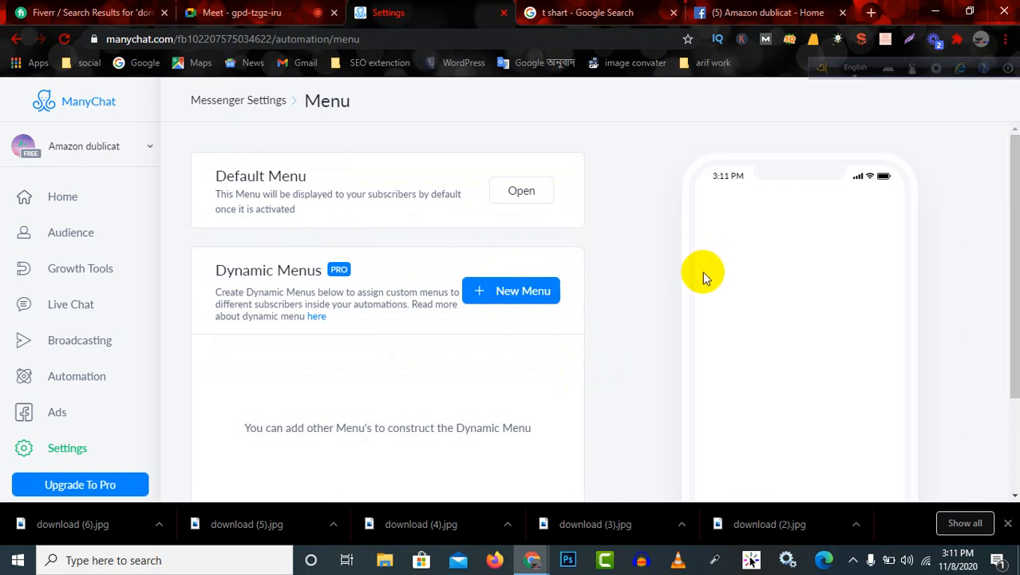
scroll(714, 280, "down", 2)
scroll(750, 319, "up", 1)
scroll(774, 344, "down", 1)
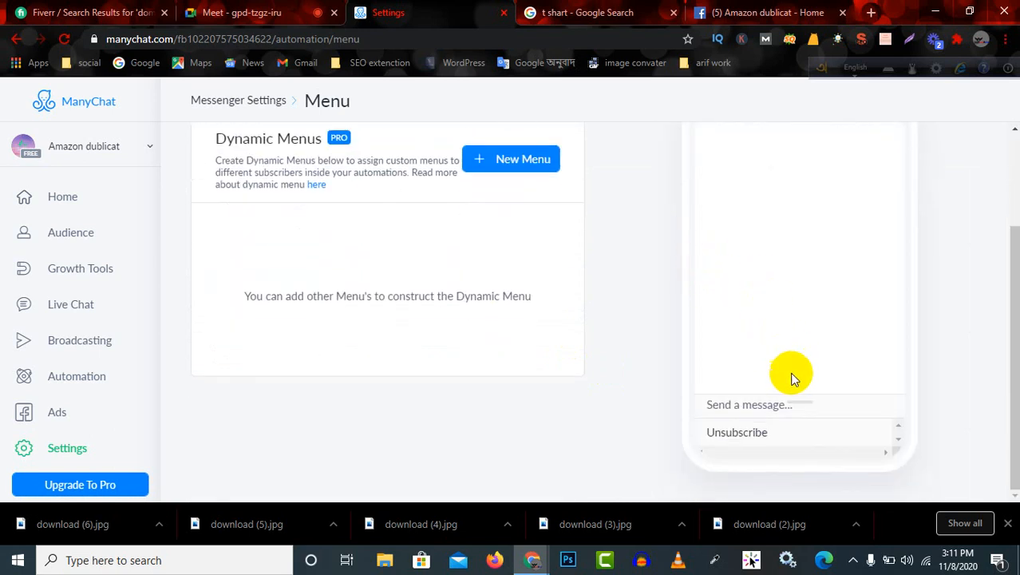
left_click(783, 419)
left_click_drag(783, 418, 755, 371)
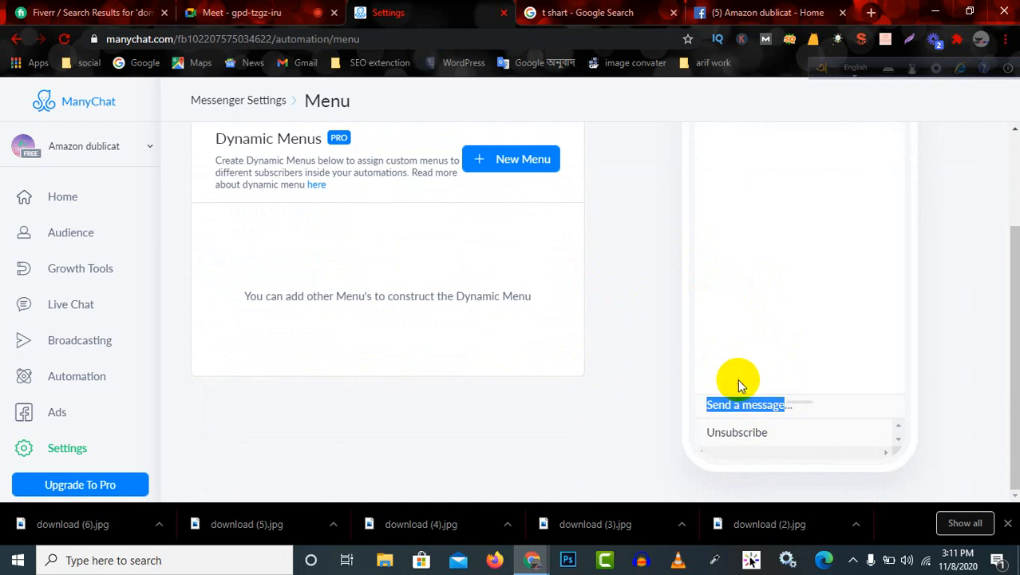
left_click(778, 412)
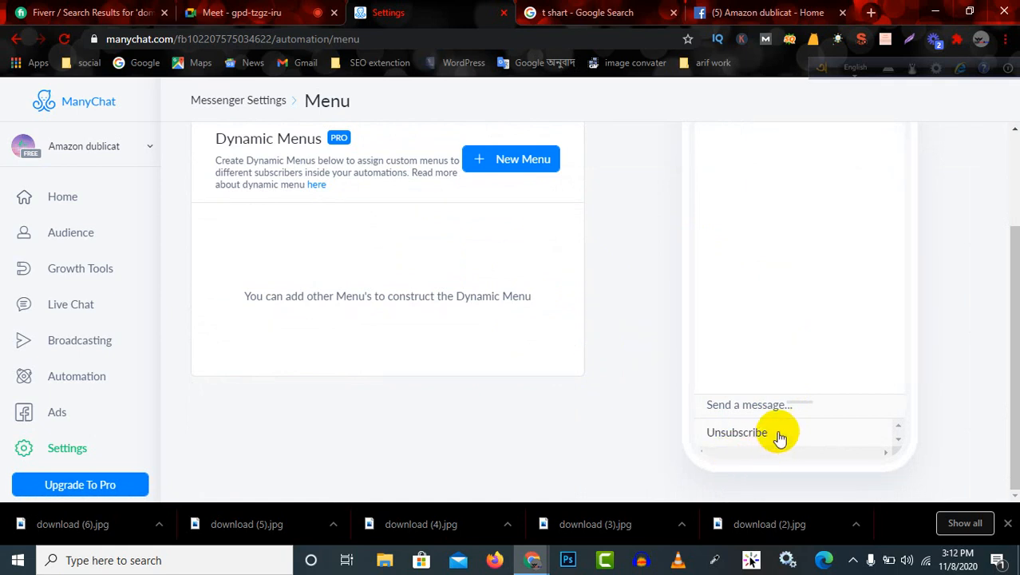
left_click_drag(780, 438, 706, 435)
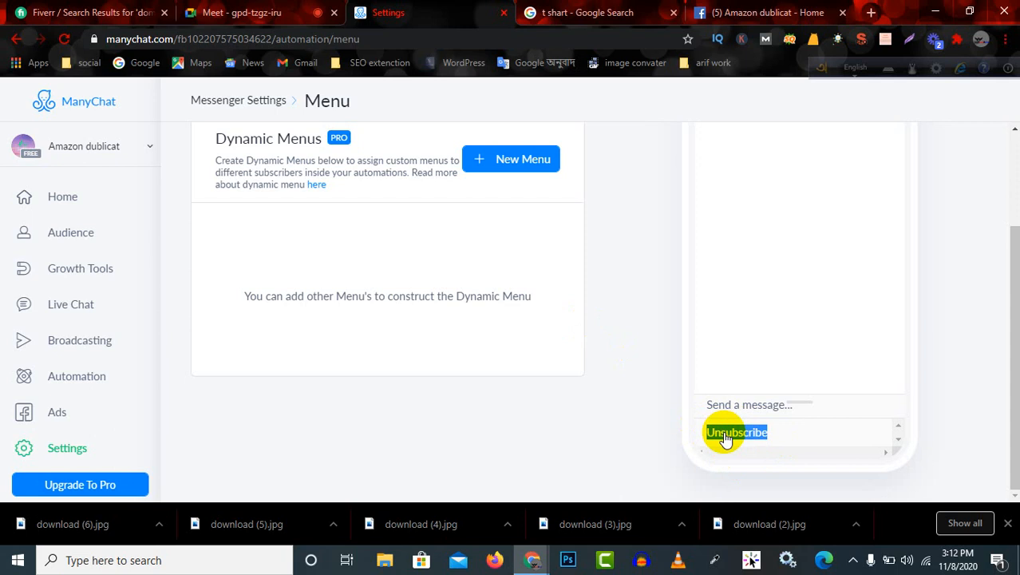
scroll(846, 277, "up", 3)
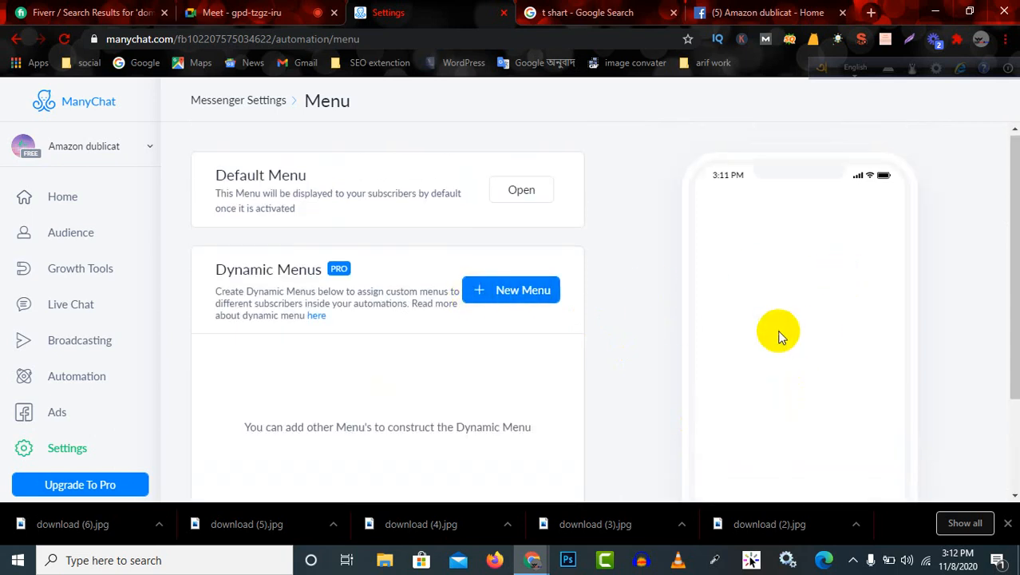
scroll(794, 391, "down", 2)
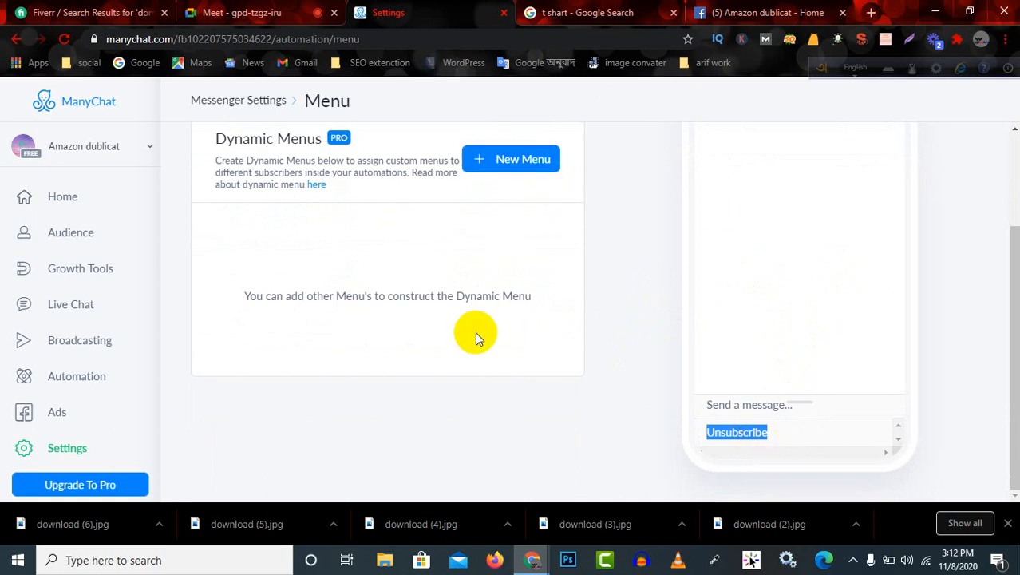
Start a new dynamic menu, review the ManyChat Pro upgrade offer, and close it without upgrading.
left_click(508, 162)
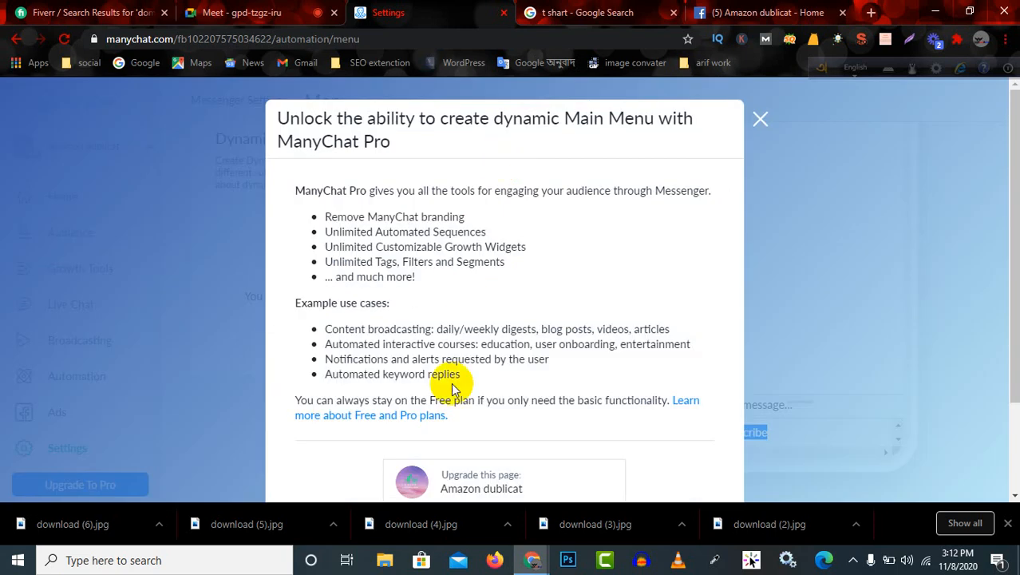
scroll(449, 388, "down", 2)
left_click(503, 376)
scroll(654, 241, "up", 3)
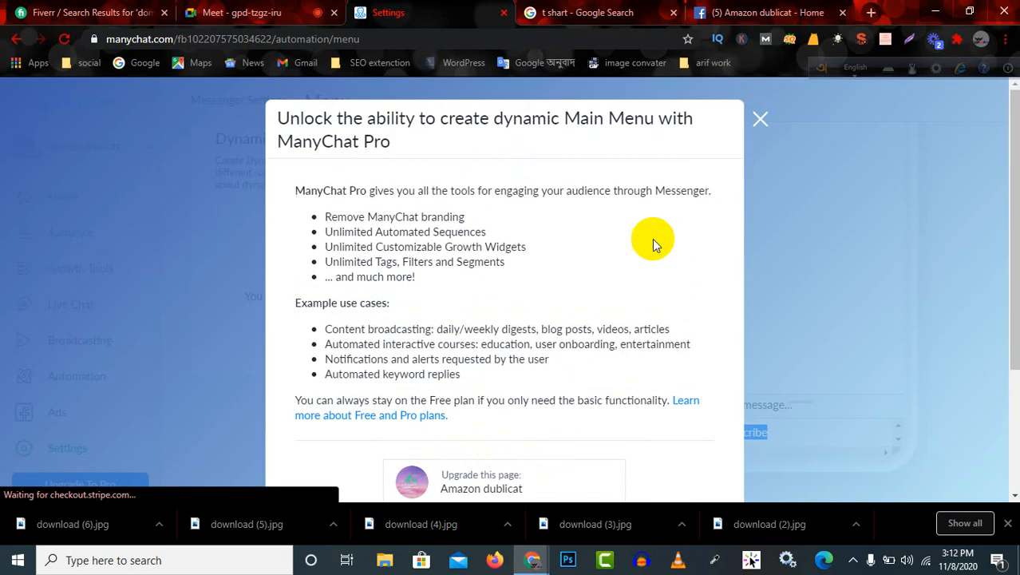
left_click(758, 119)
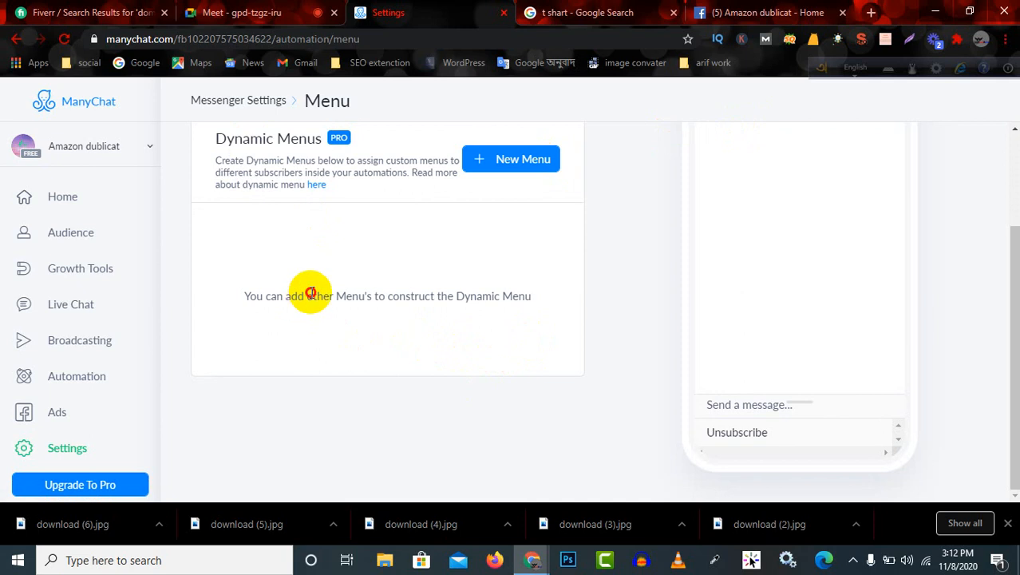
left_click_drag(308, 296, 387, 297)
Open the Default Menu for editing and compare its Unsubscribe item with the phone preview.
left_click(777, 430)
scroll(714, 302, "up", 2)
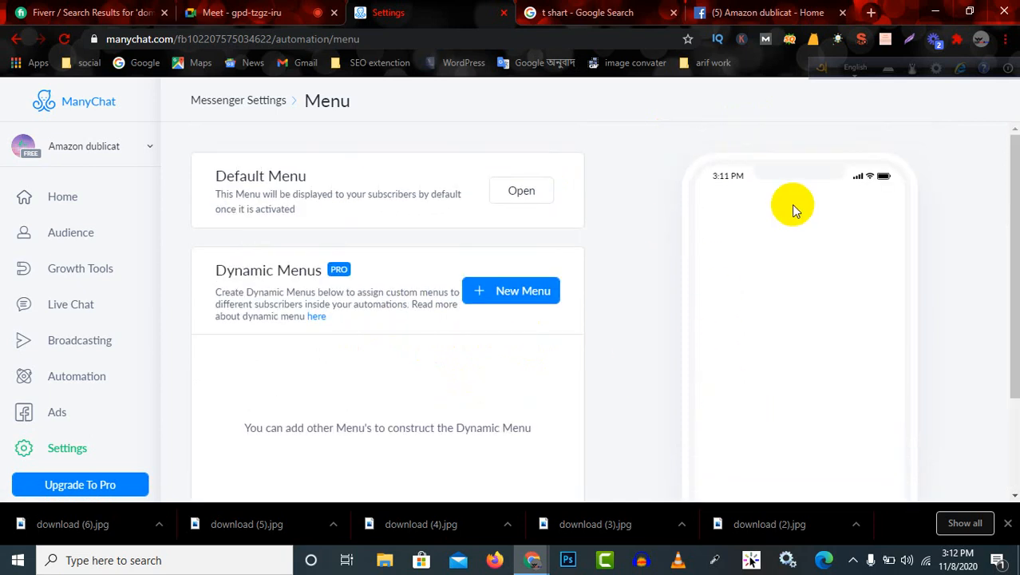
left_click(525, 201)
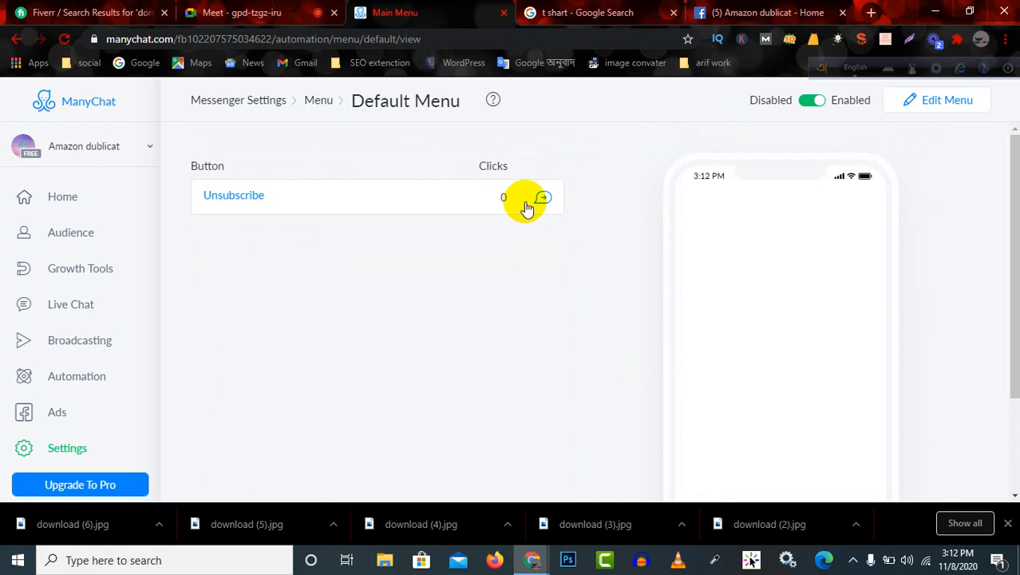
left_click(956, 102)
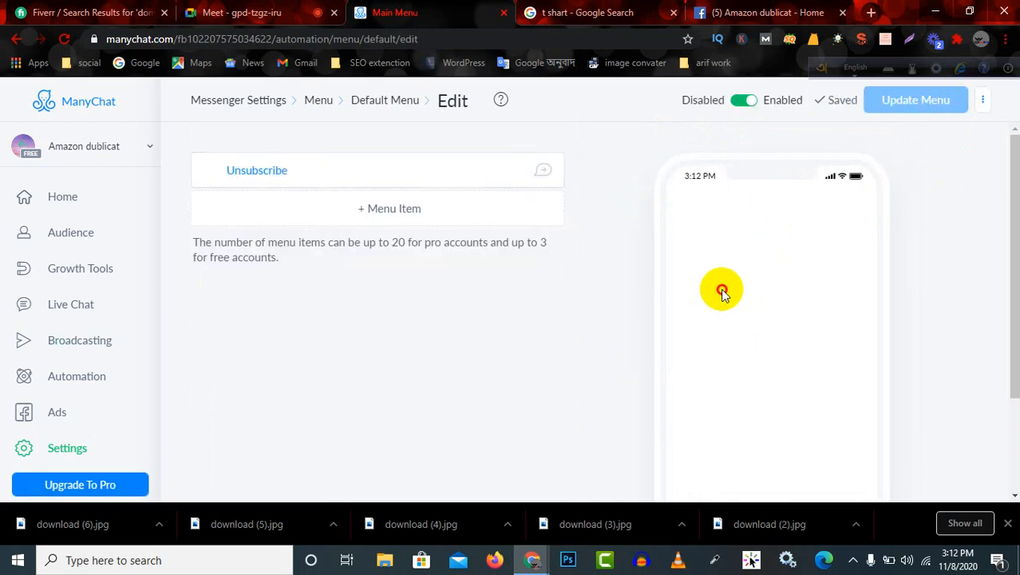
scroll(758, 431, "down", 2)
scroll(760, 452, "up", 2)
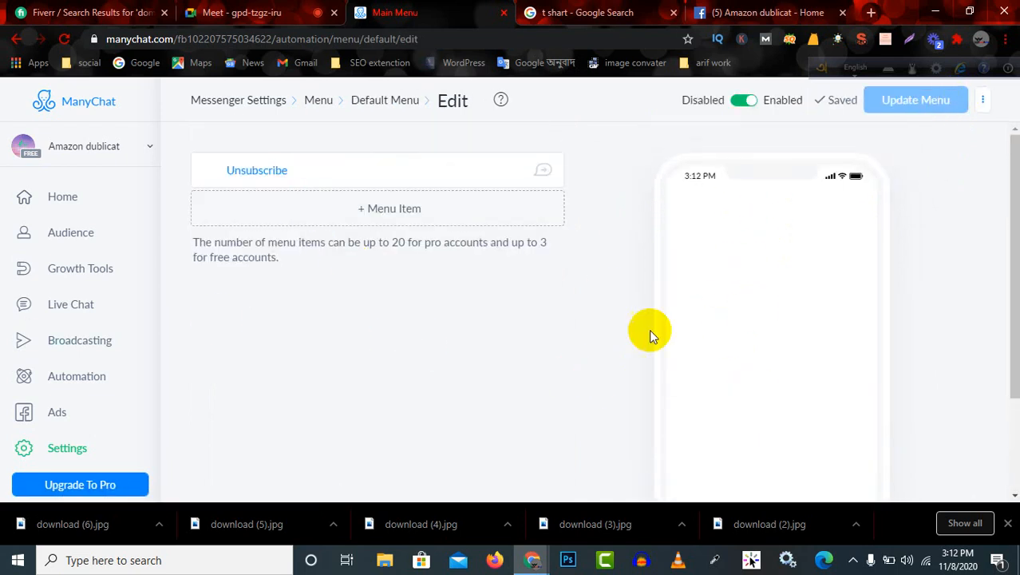
scroll(867, 352, "down", 2)
scroll(791, 358, "up", 2)
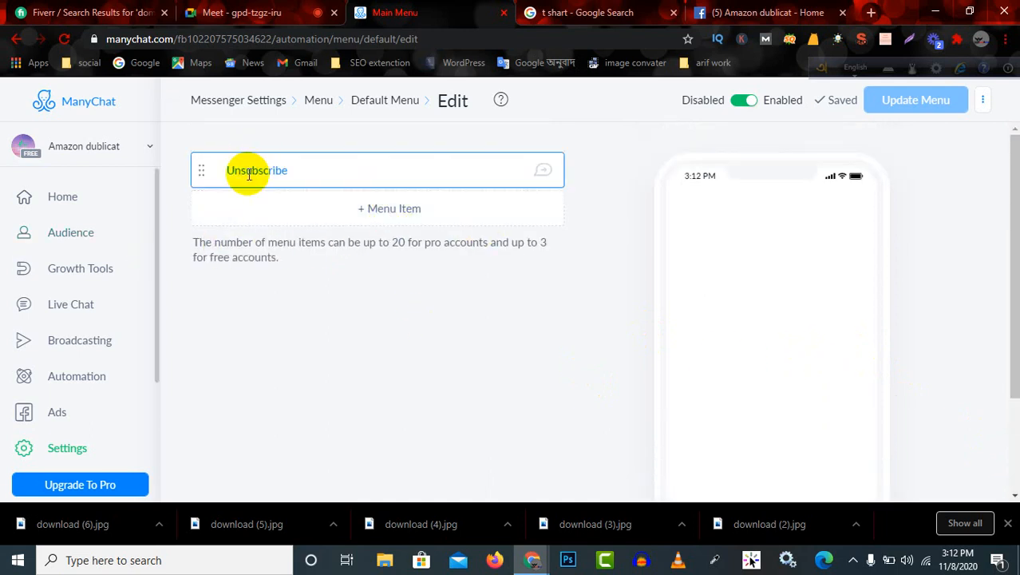
scroll(999, 435, "down", 1)
scroll(997, 435, "down", 2)
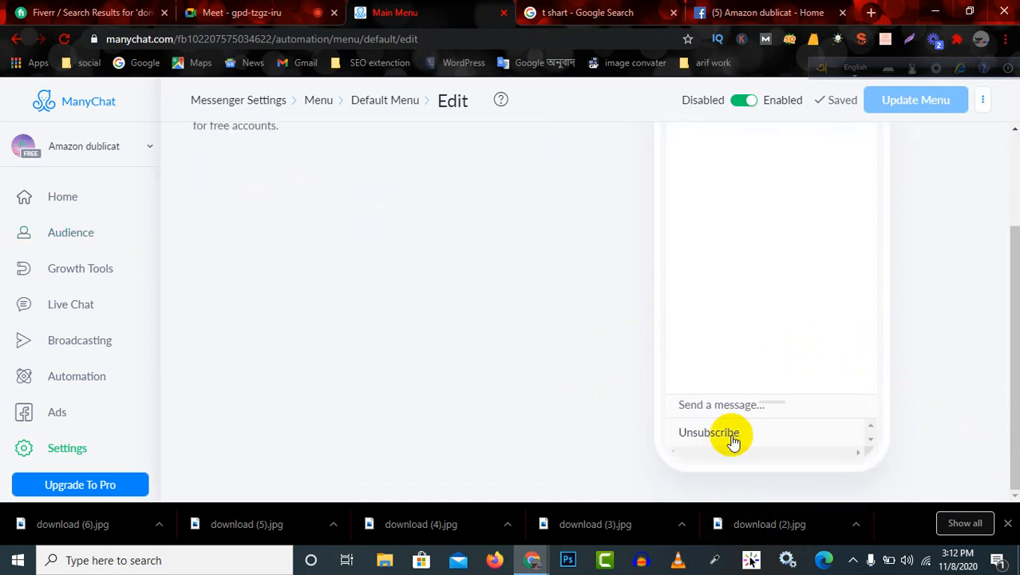
scroll(531, 257, "up", 2)
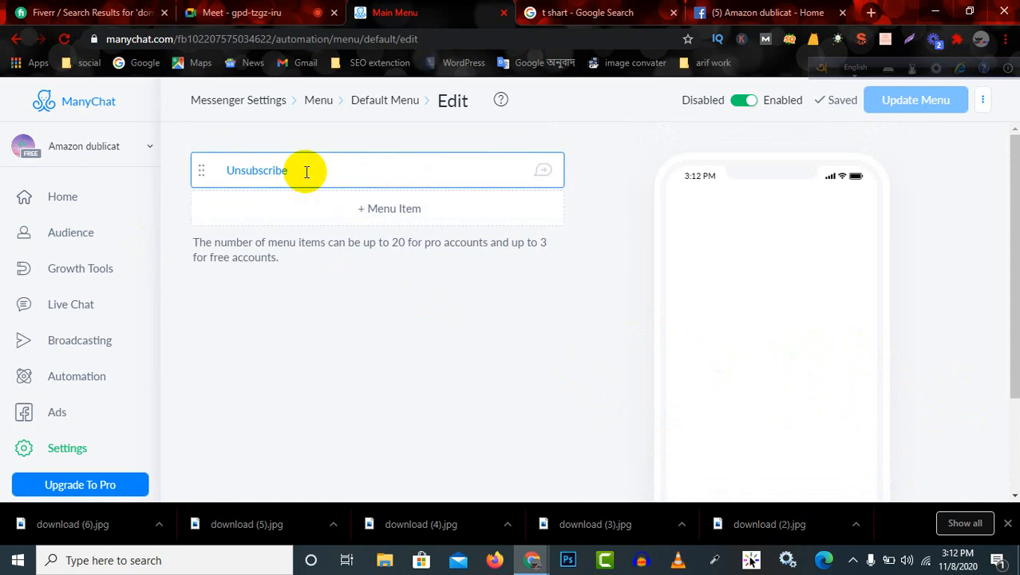
Add a menu item named "connect with me" to the Default Menu and set it to open a website.
left_click(396, 207)
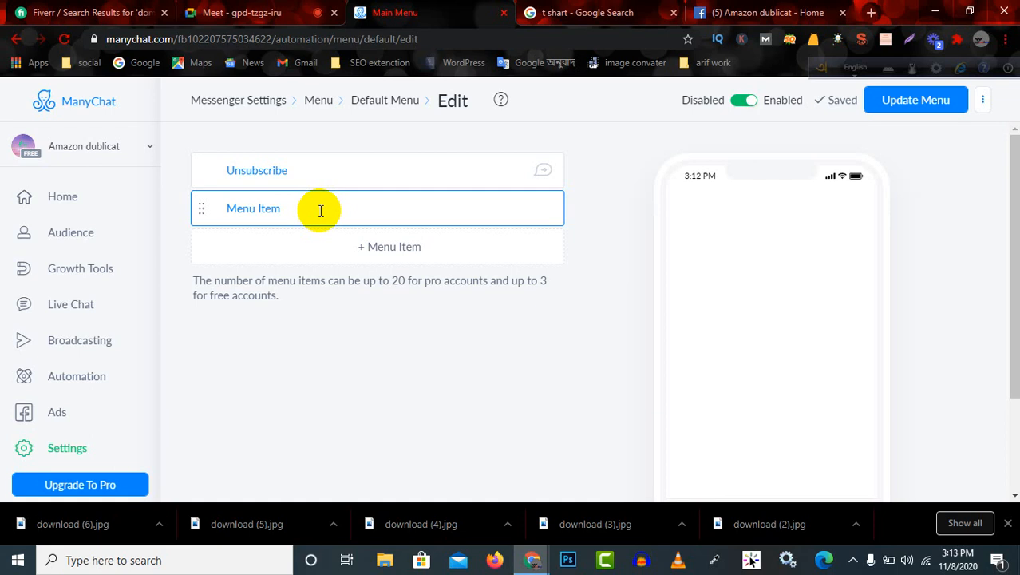
left_click(320, 210)
left_click_drag(337, 212, 217, 210)
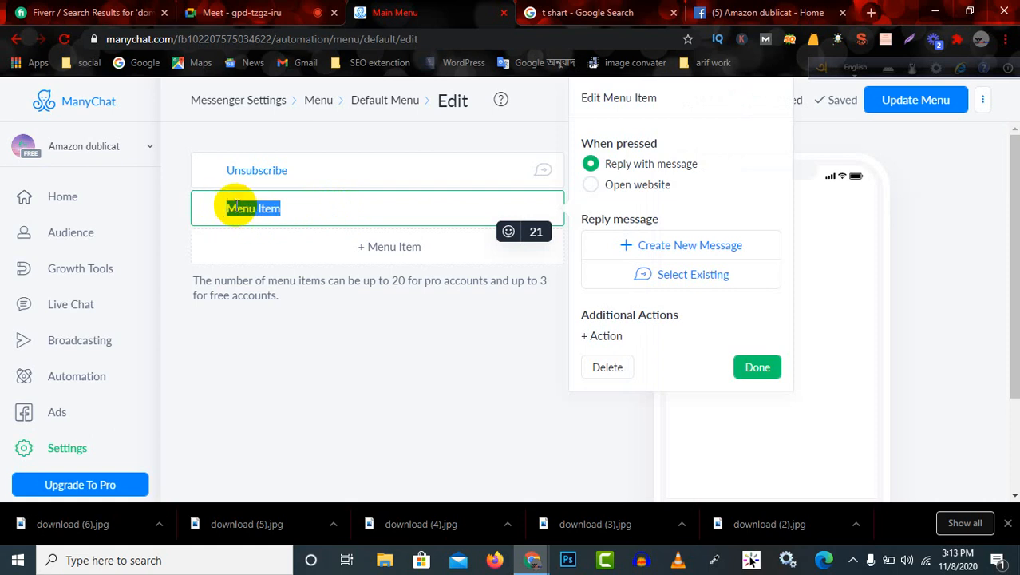
key("BackSpace")
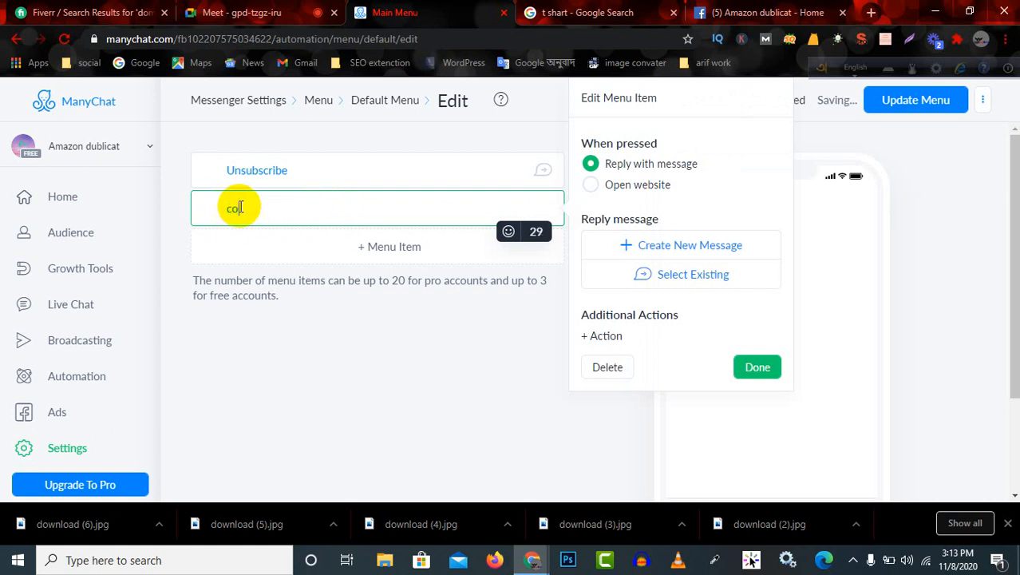
type("connect ")
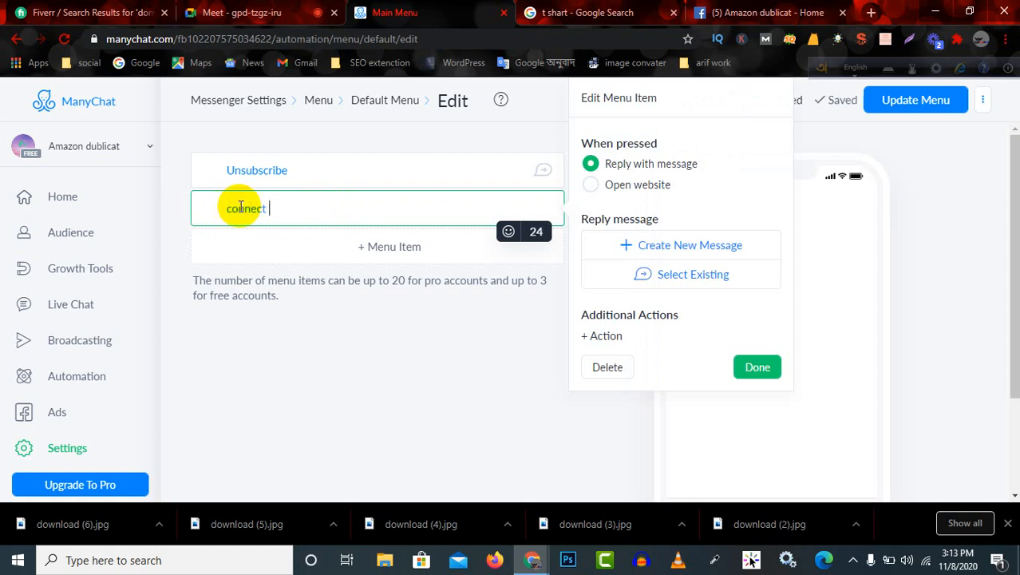
type("with me")
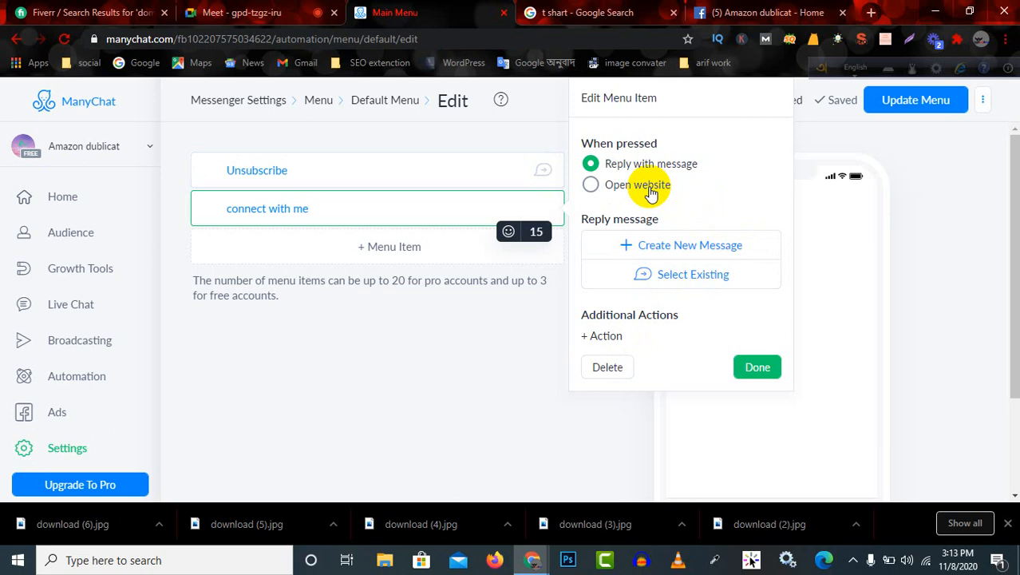
left_click(592, 185)
left_click(646, 242)
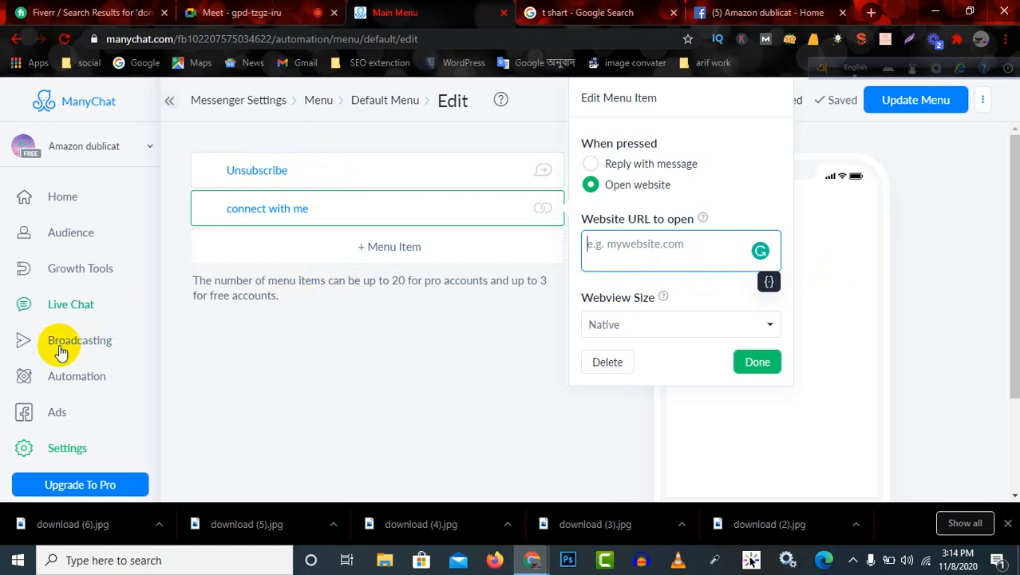
Return to the Messenger settings and review the entries from Default Reply to Conversation Starters.
left_click(63, 452)
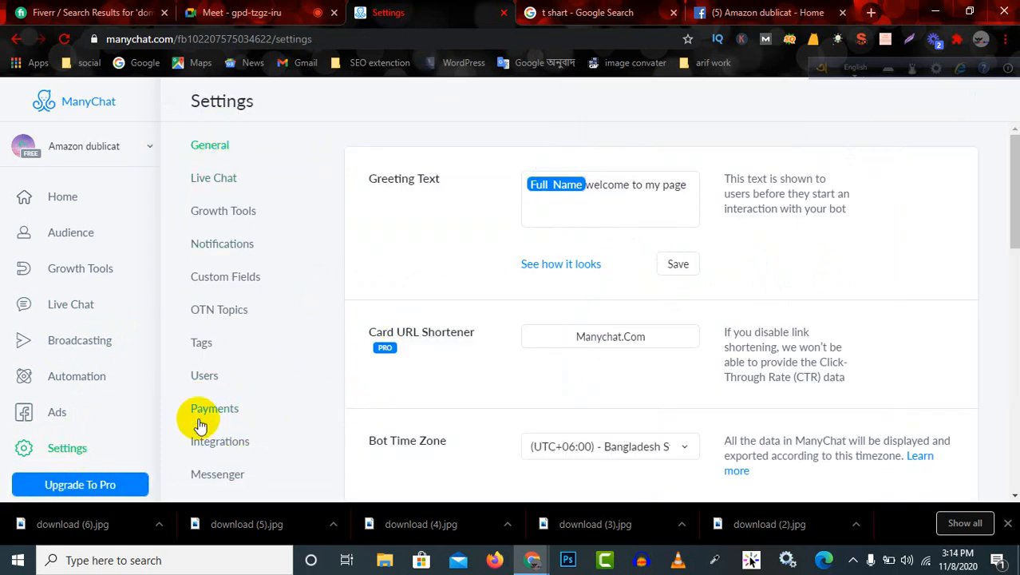
left_click(219, 475)
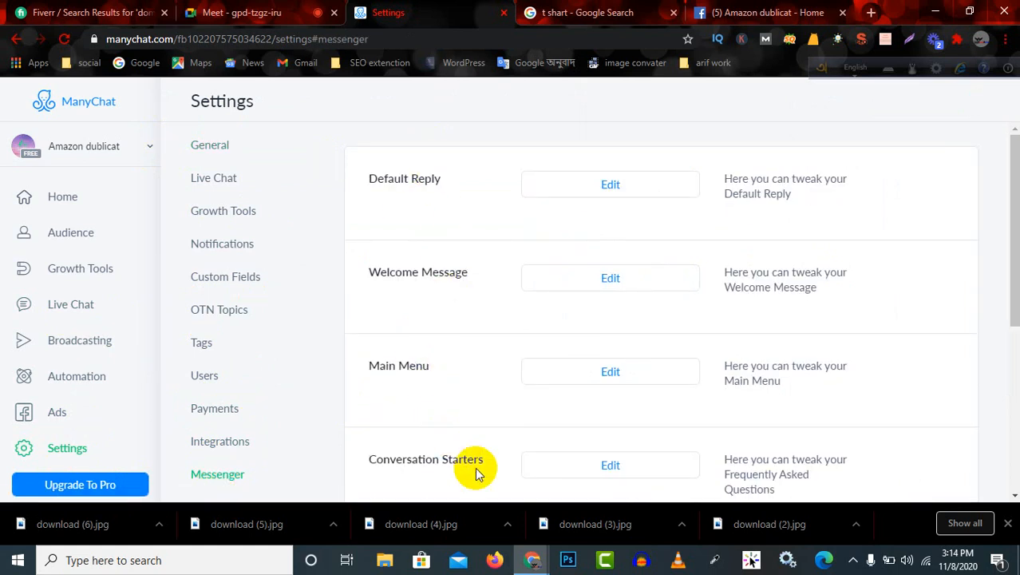
scroll(477, 471, "down", 3)
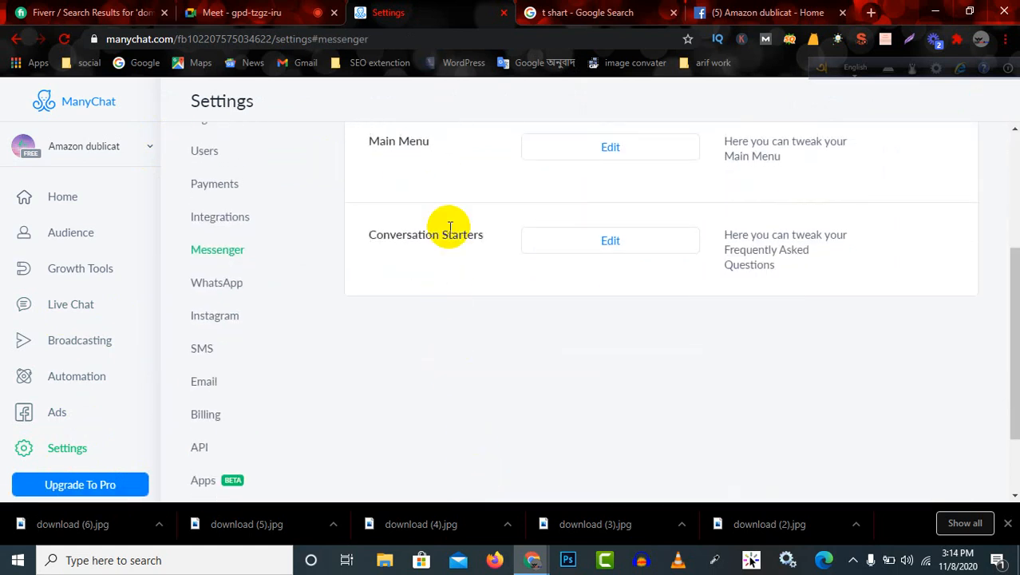
scroll(449, 228, "up", 3)
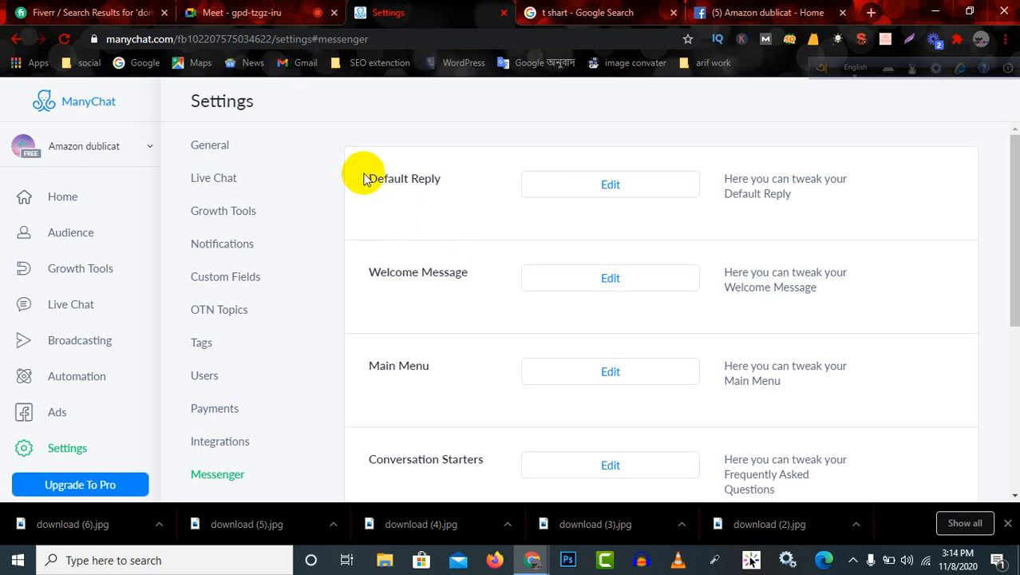
left_click_drag(366, 178, 456, 191)
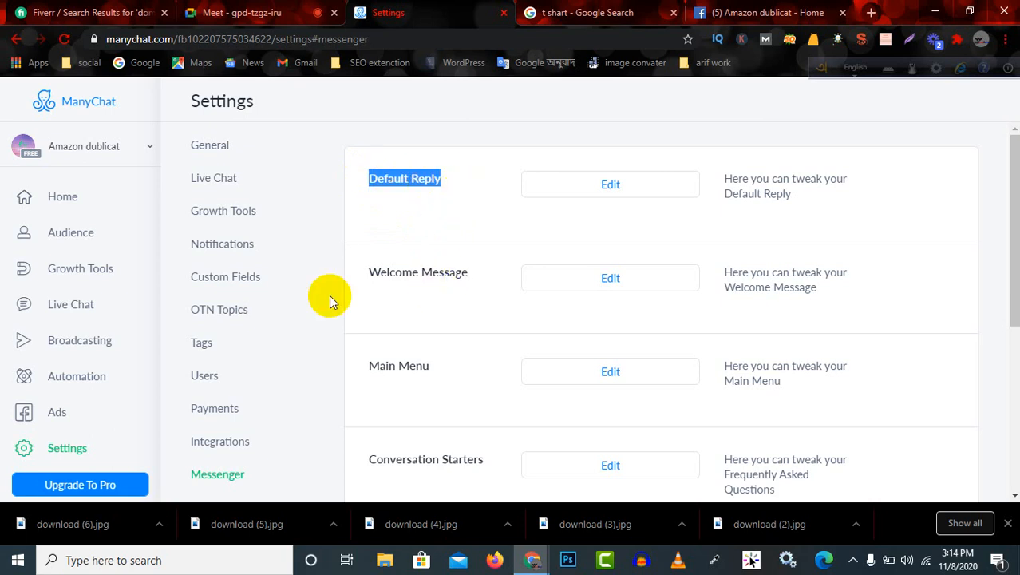
Look through the full list of settings sections, from General down to Installed Templates, Logs and Pixel.
scroll(301, 311, "down", 3)
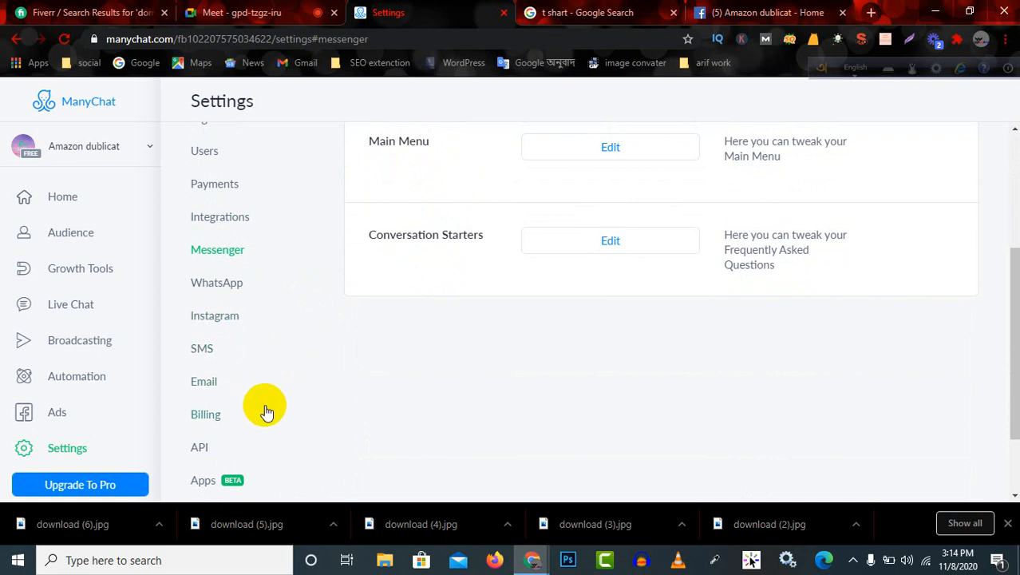
scroll(264, 410, "down", 2)
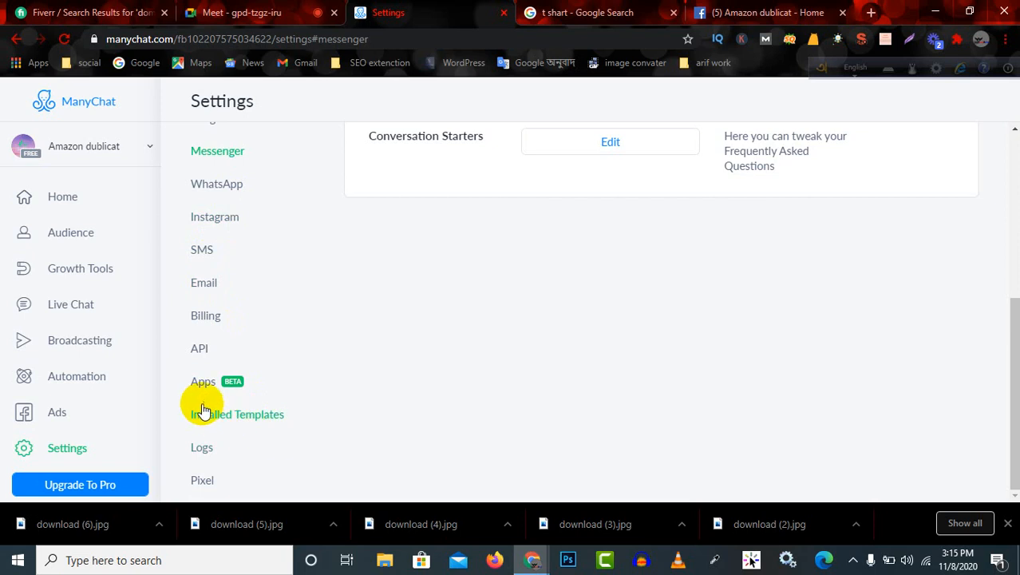
scroll(204, 411, "up", 2)
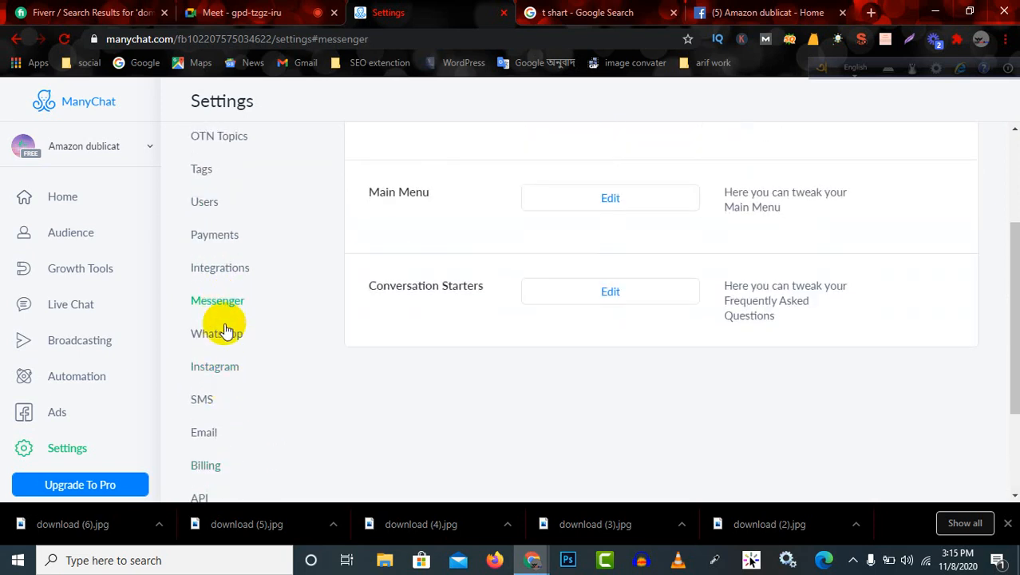
scroll(227, 359, "up", 1)
scroll(231, 395, "down", 3)
scroll(263, 311, "up", 4)
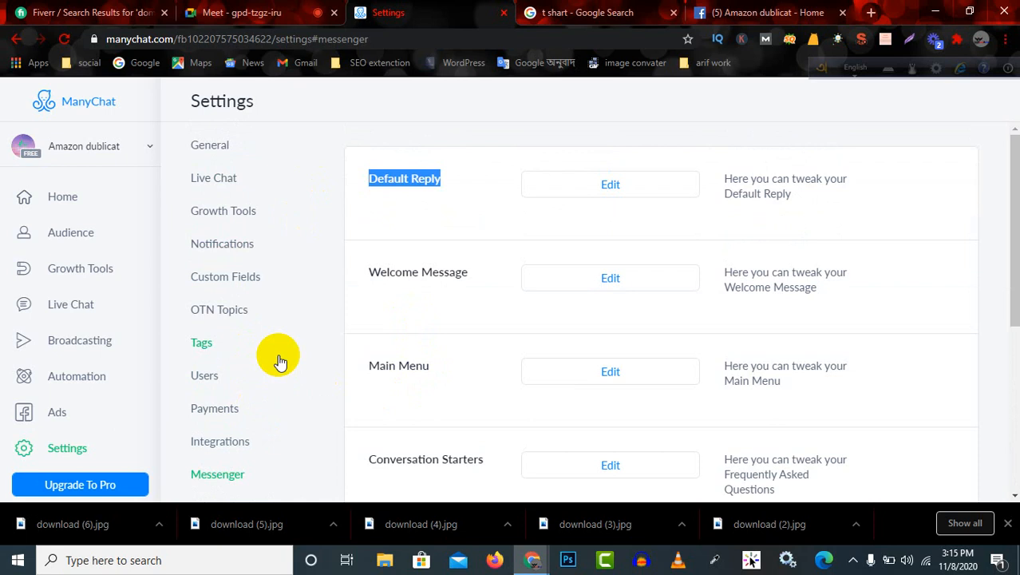
scroll(275, 359, "down", 1)
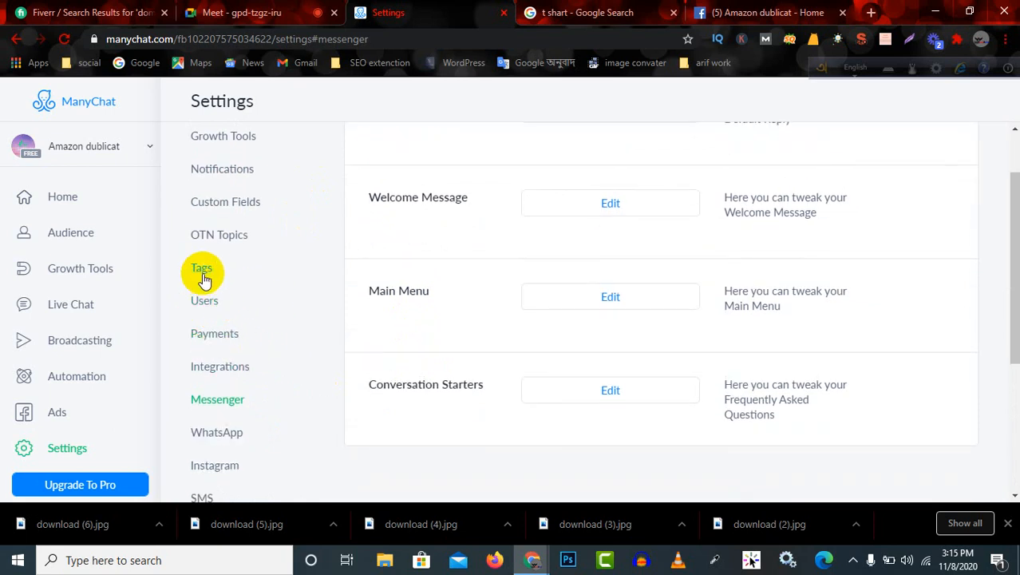
scroll(243, 175, "up", 1)
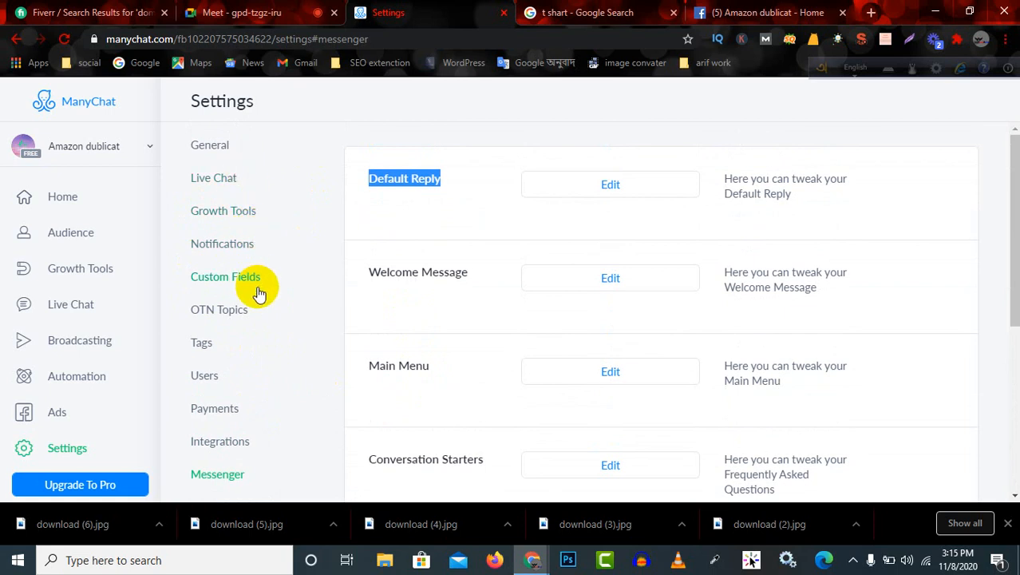
Open the Users settings and review the page's team members and their roles.
left_click(203, 373)
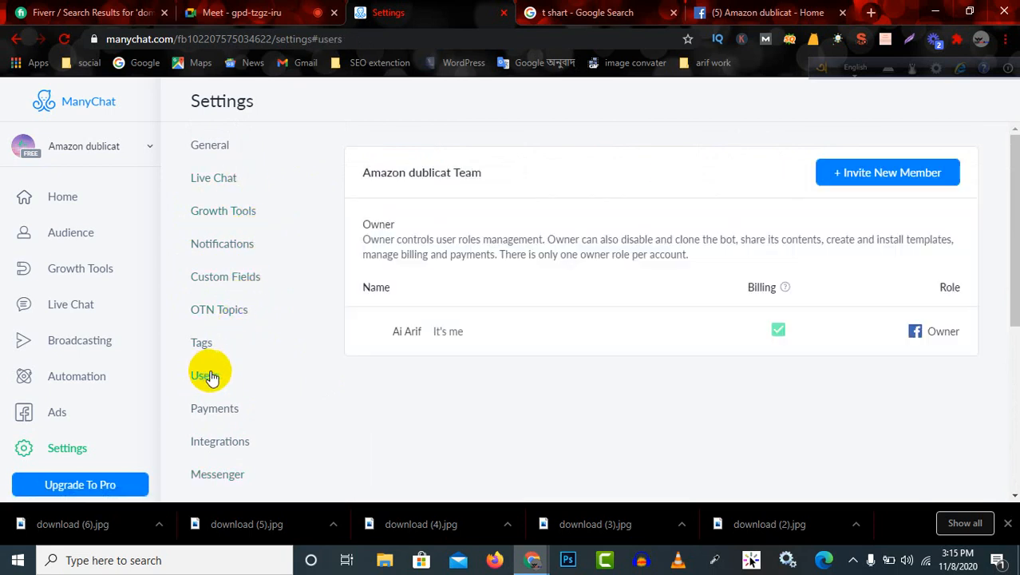
scroll(532, 357, "down", 3)
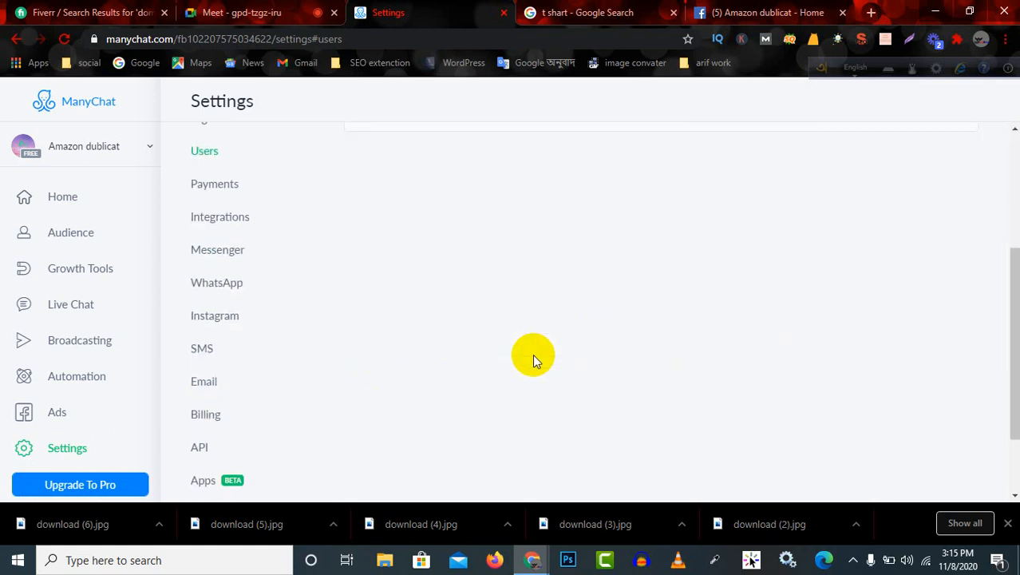
scroll(533, 353, "up", 3)
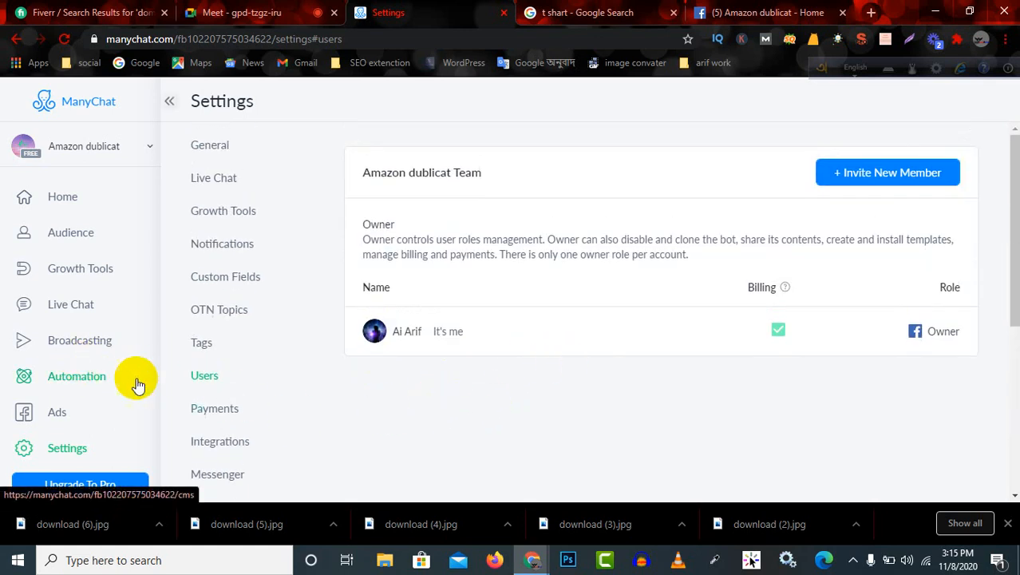
Open the Payments settings and look over the PayPal connection, currency and order notification options.
scroll(556, 390, "down", 1)
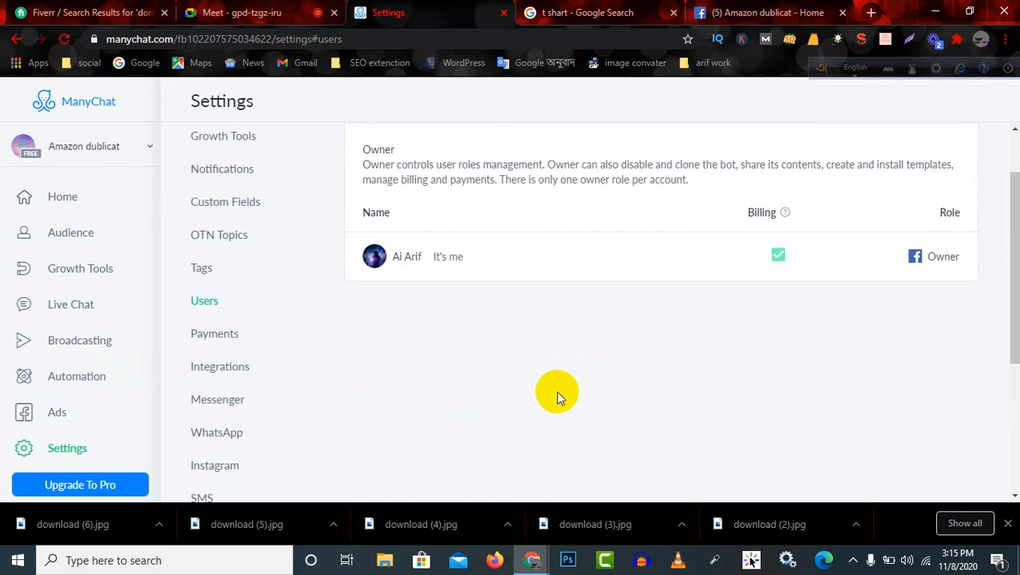
scroll(555, 395, "up", 1)
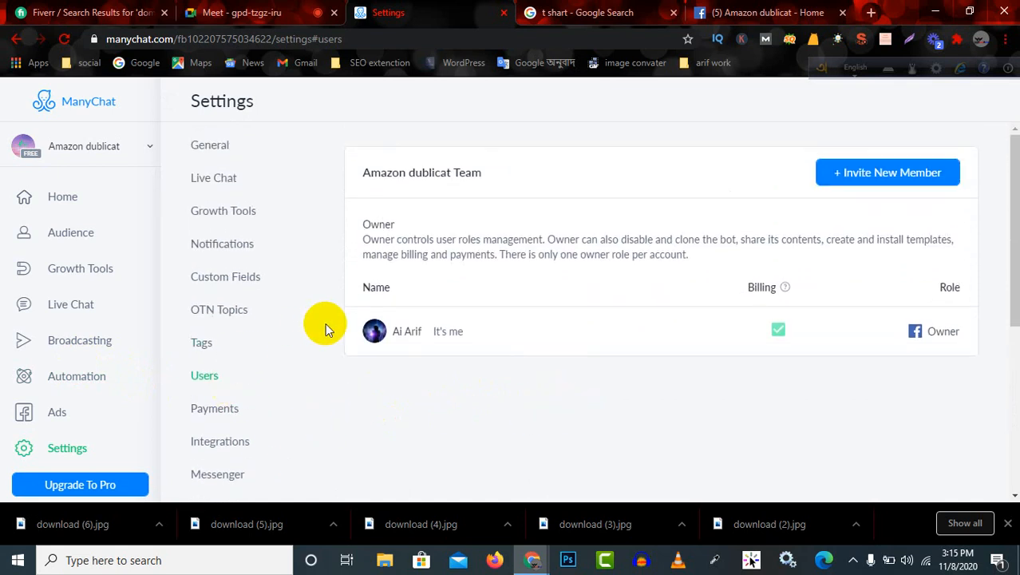
left_click(227, 414)
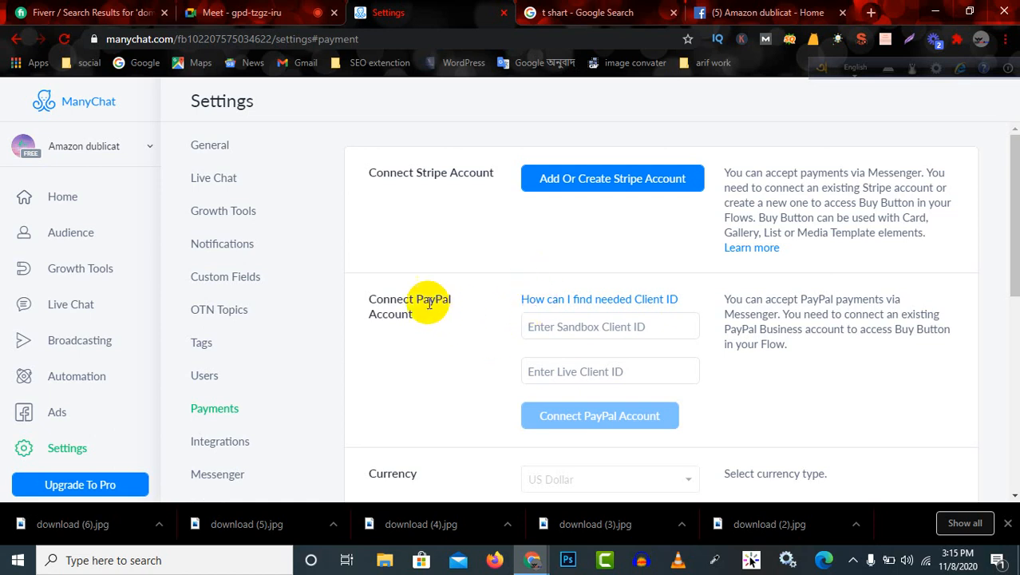
left_click_drag(357, 289, 394, 337)
scroll(427, 356, "down", 2)
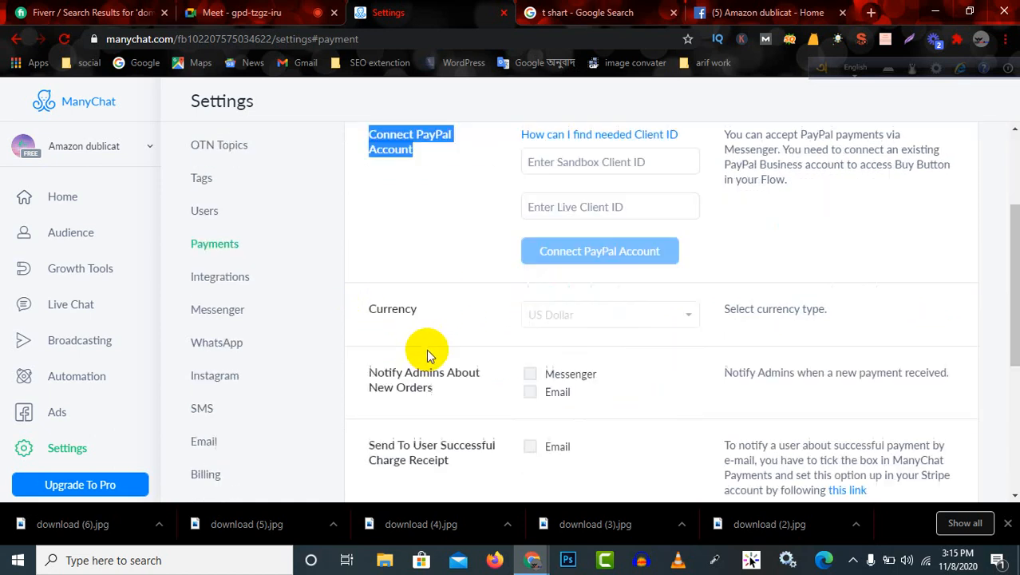
scroll(439, 327, "down", 2)
scroll(455, 288, "up", 1)
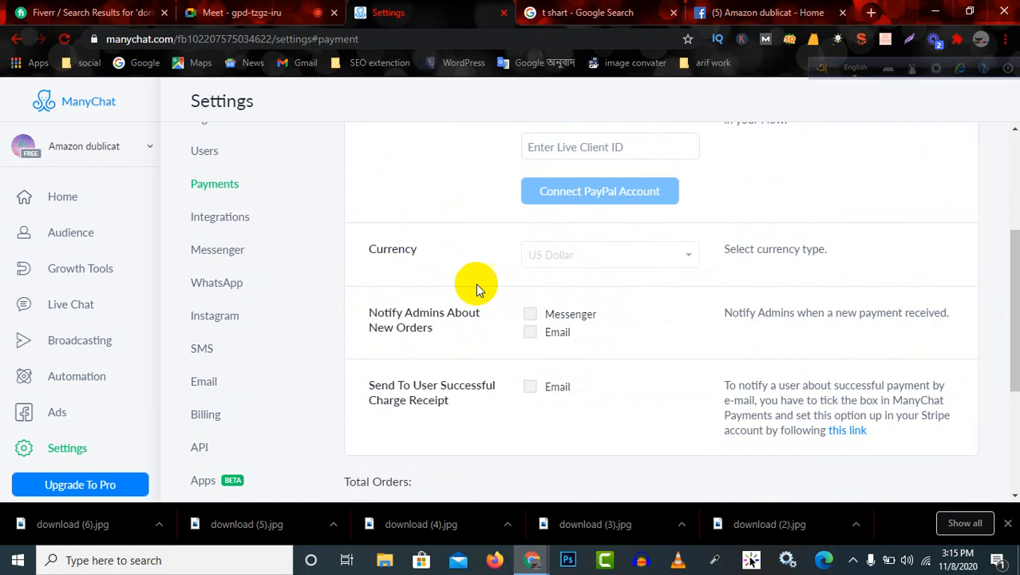
scroll(485, 307, "up", 3)
Examine the Stripe and PayPal account connection sections, along with the total orders and purchase history.
left_click_drag(370, 175, 506, 182)
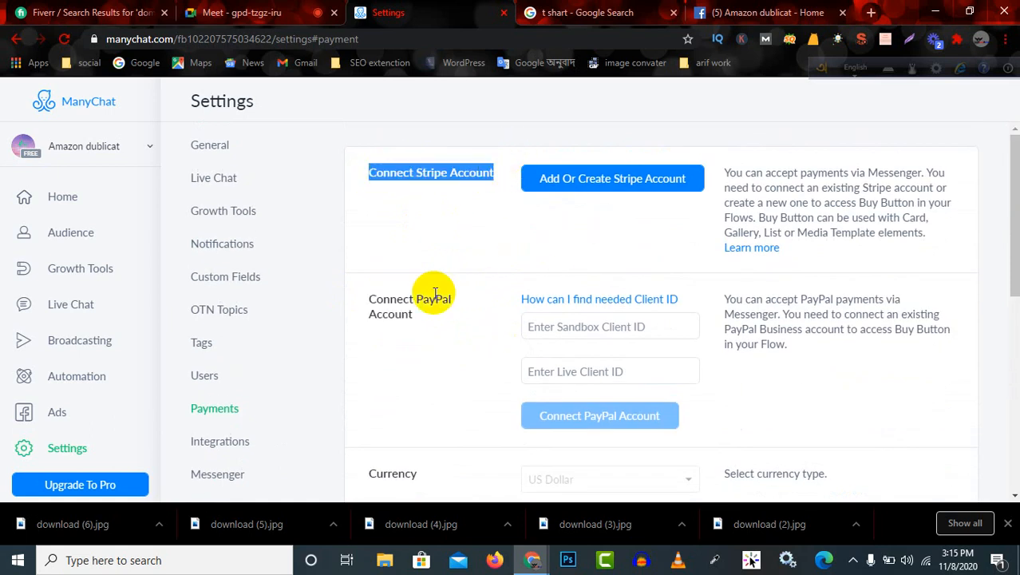
left_click_drag(442, 302, 435, 346)
scroll(439, 359, "down", 2)
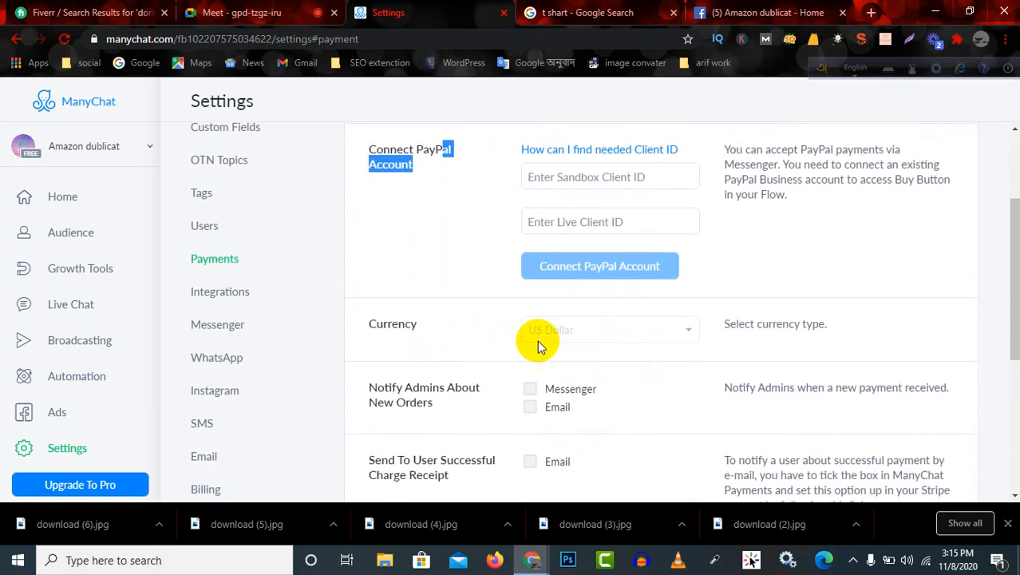
scroll(570, 389, "down", 3)
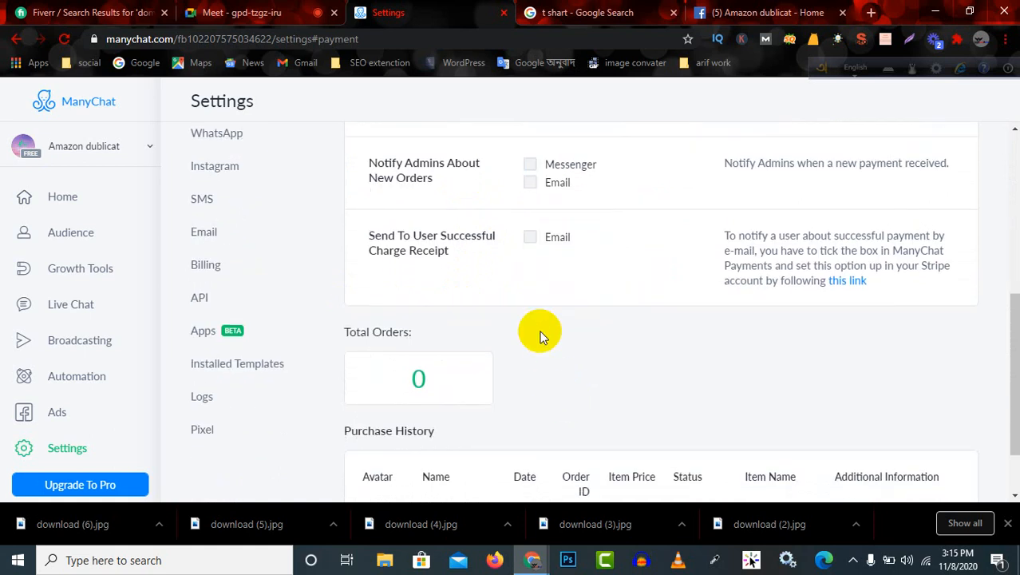
scroll(599, 200, "down", 1)
scroll(595, 228, "up", 1)
scroll(558, 351, "up", 5)
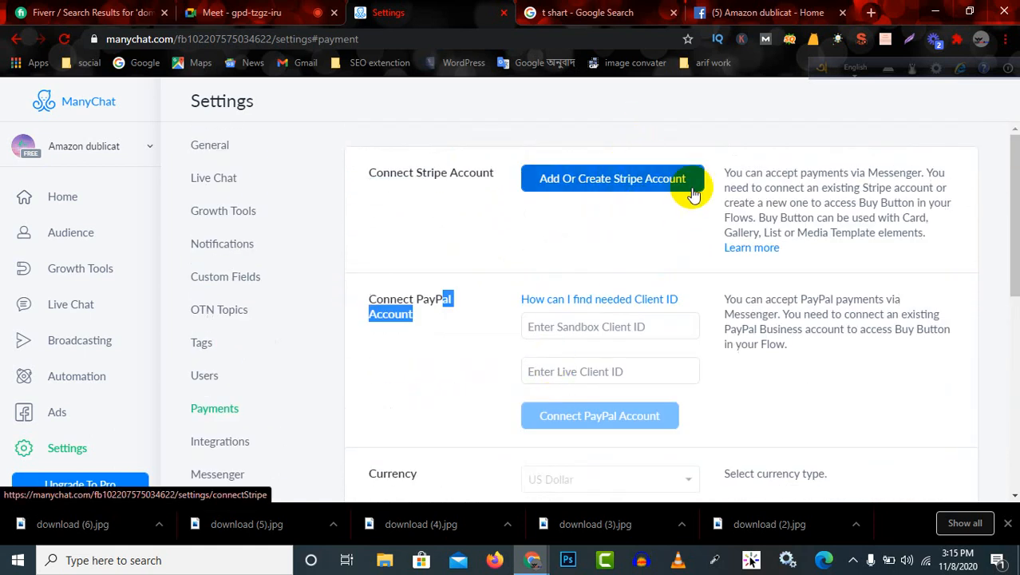
left_click(429, 337)
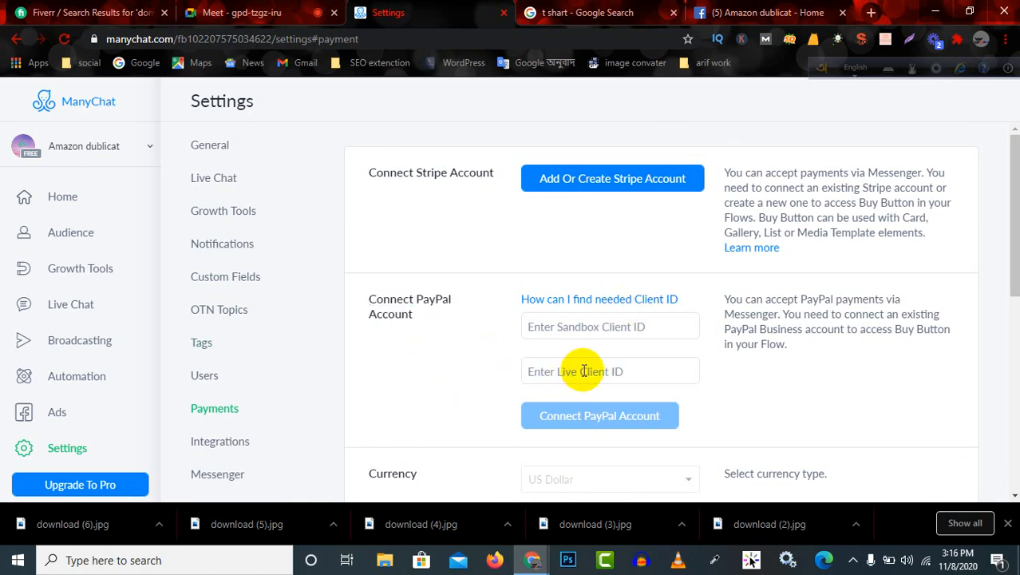
Open the Integrations settings and review the Google Sheets and Shopify integrations.
left_click(223, 445)
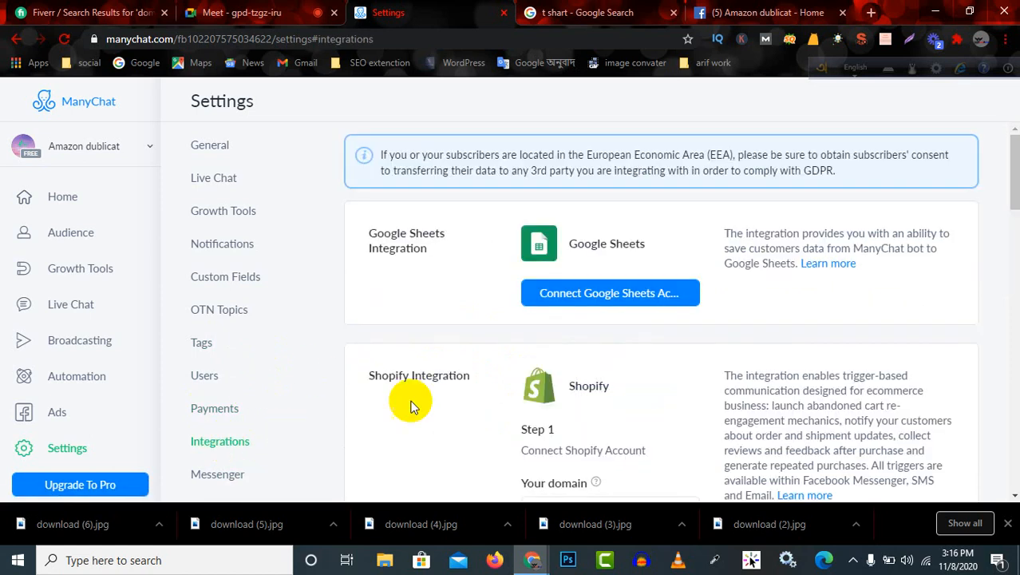
left_click_drag(364, 222, 425, 254)
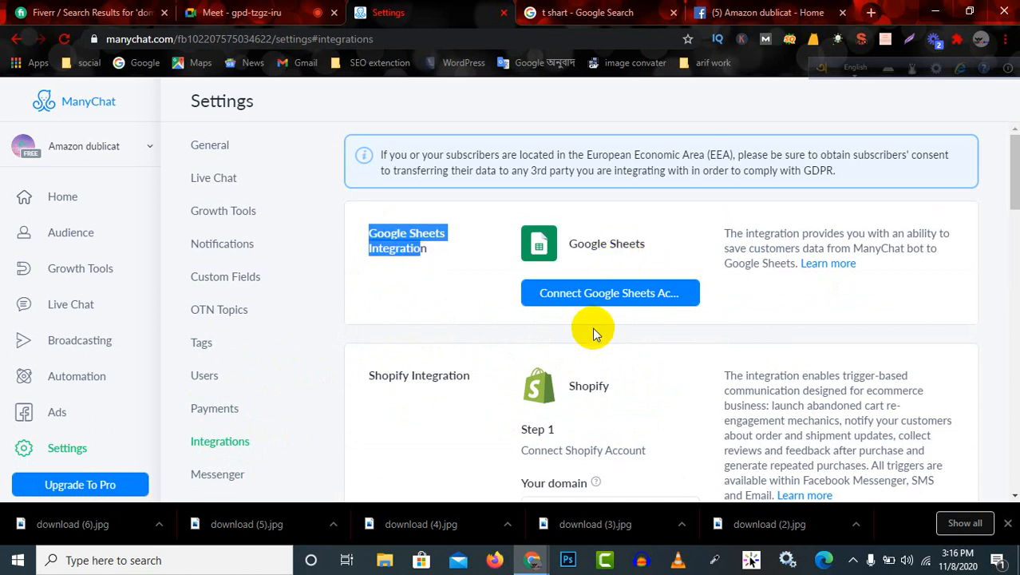
scroll(606, 335, "down", 1)
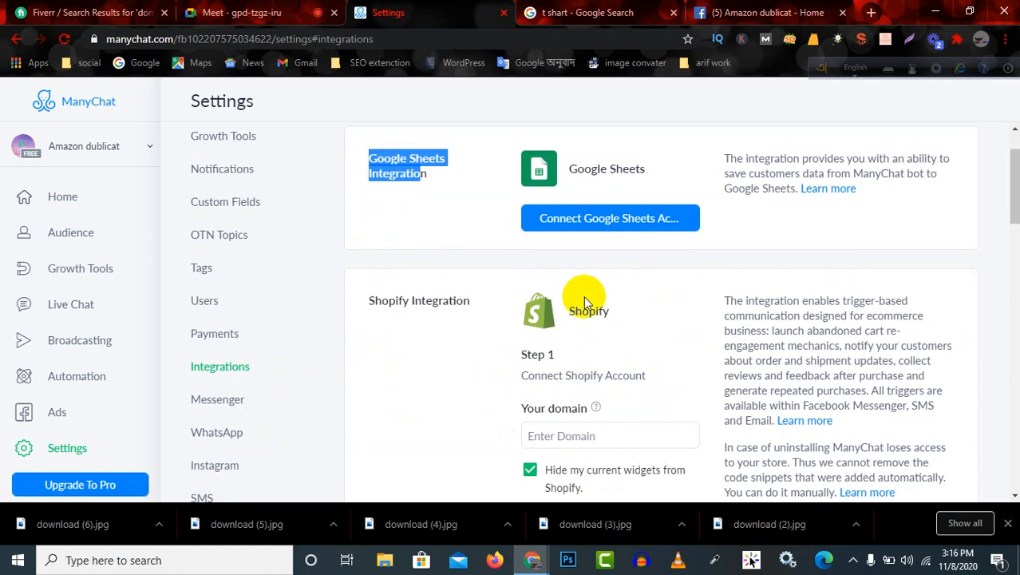
left_click_drag(565, 310, 617, 319)
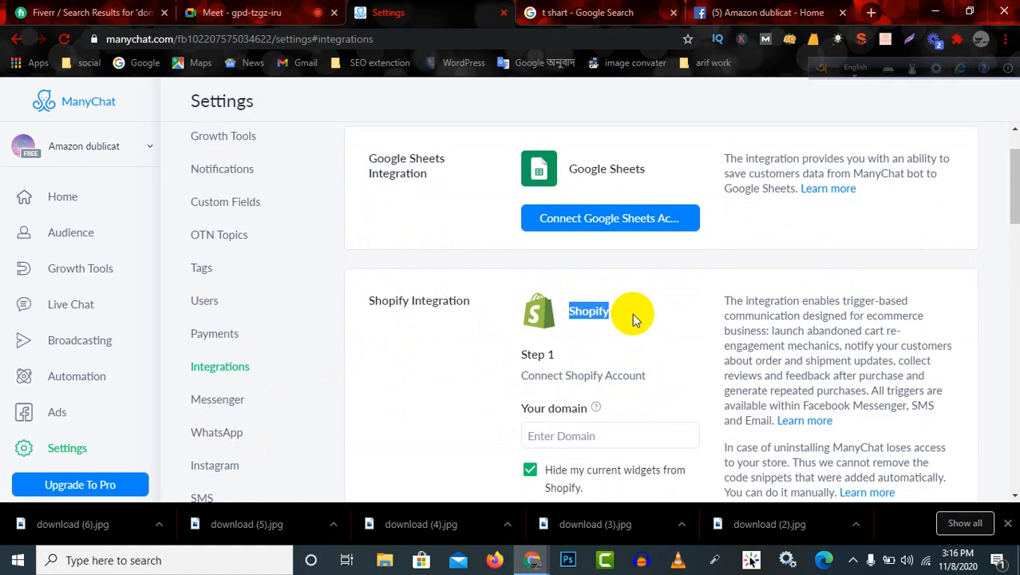
scroll(633, 318, "down", 3)
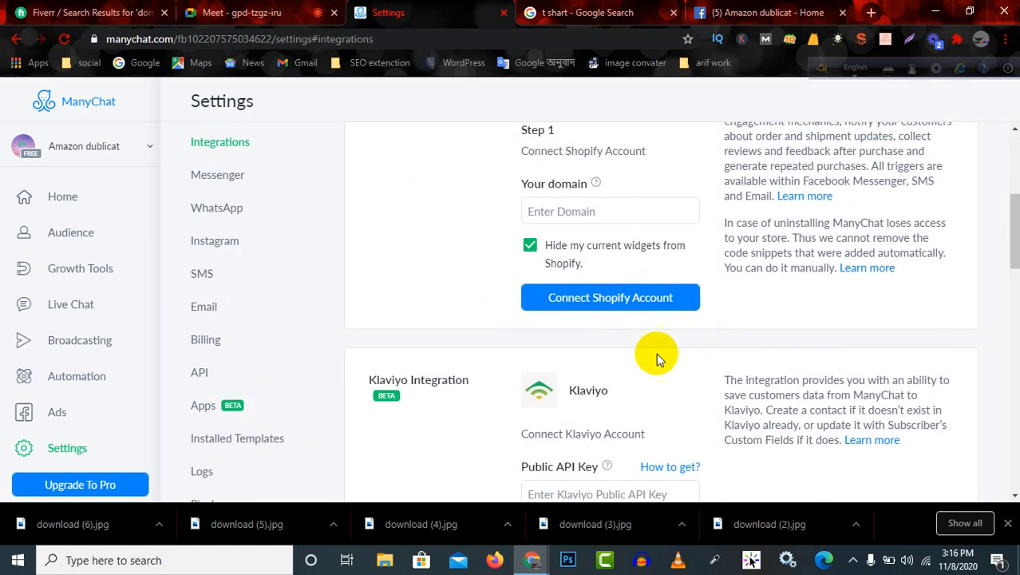
Review the remaining integrations, including Klaviyo, ActiveCampaign, MailChimp, HubSpot and ConvertKit.
scroll(656, 357, "down", 7)
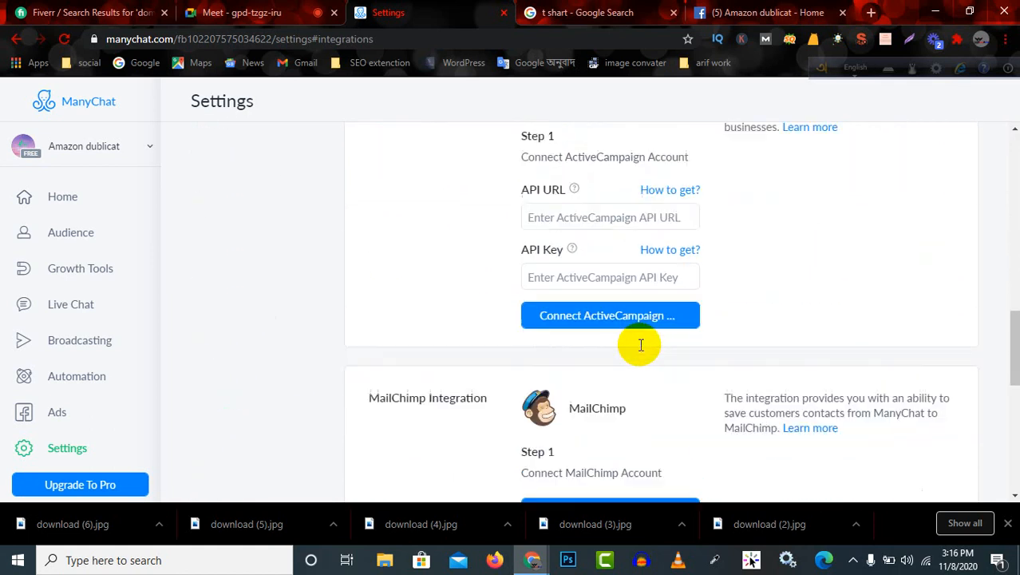
scroll(642, 346, "down", 2)
scroll(645, 348, "down", 3)
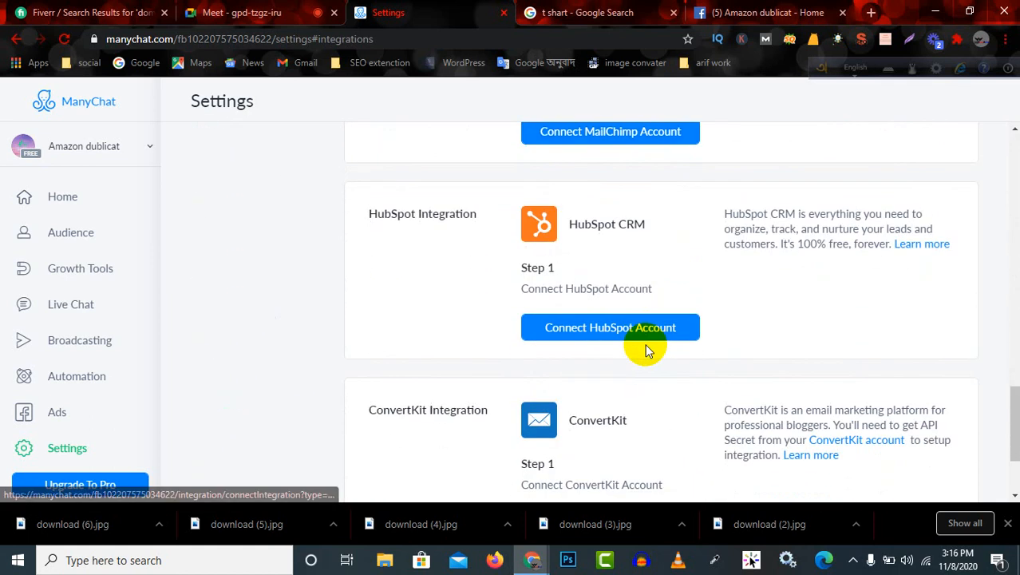
scroll(647, 351, "down", 1)
scroll(647, 351, "up", 7)
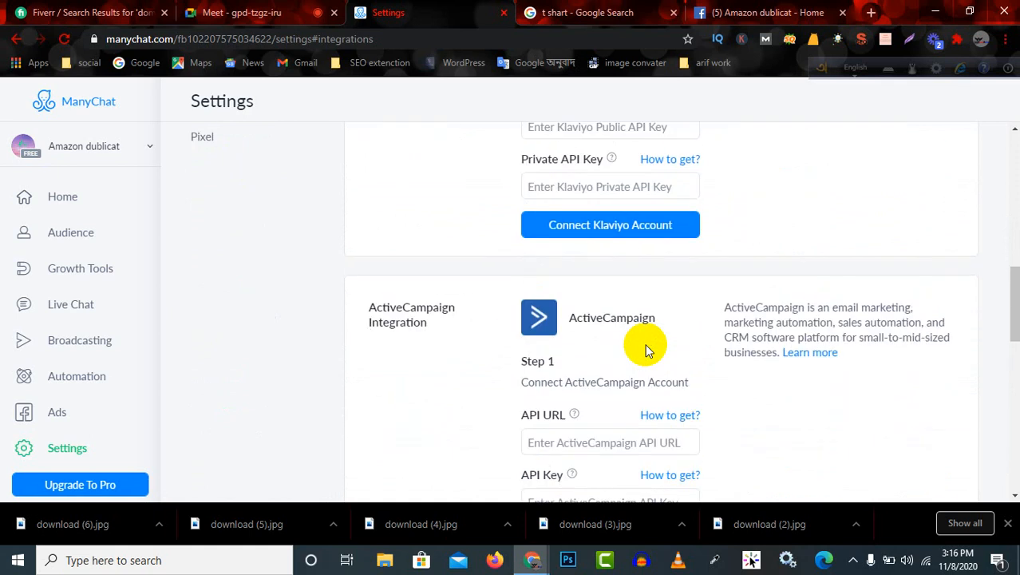
scroll(646, 349, "up", 5)
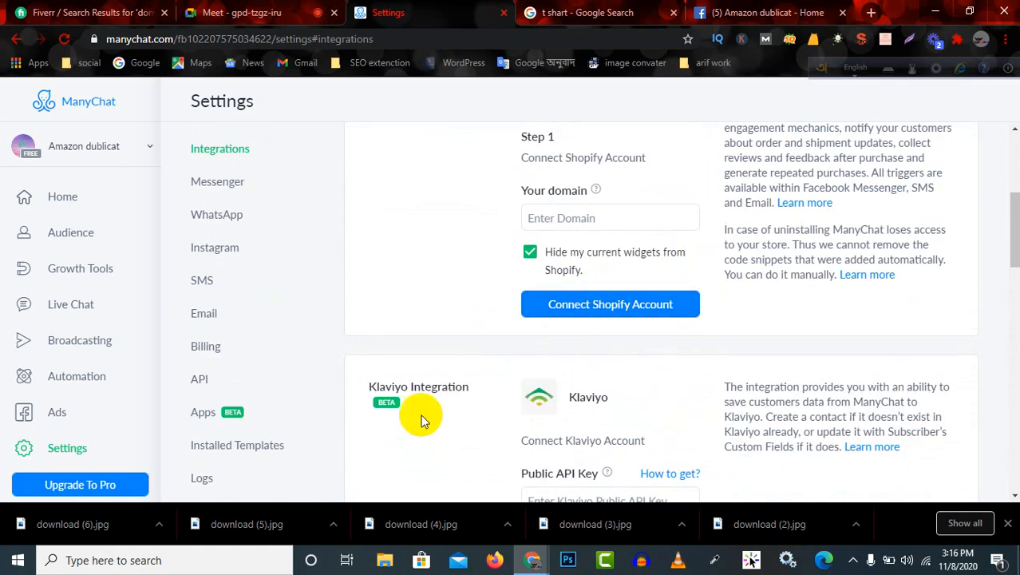
scroll(262, 471, "up", 1)
Open the Pixel settings and look over the page along with the list of settings sections.
scroll(257, 467, "down", 4)
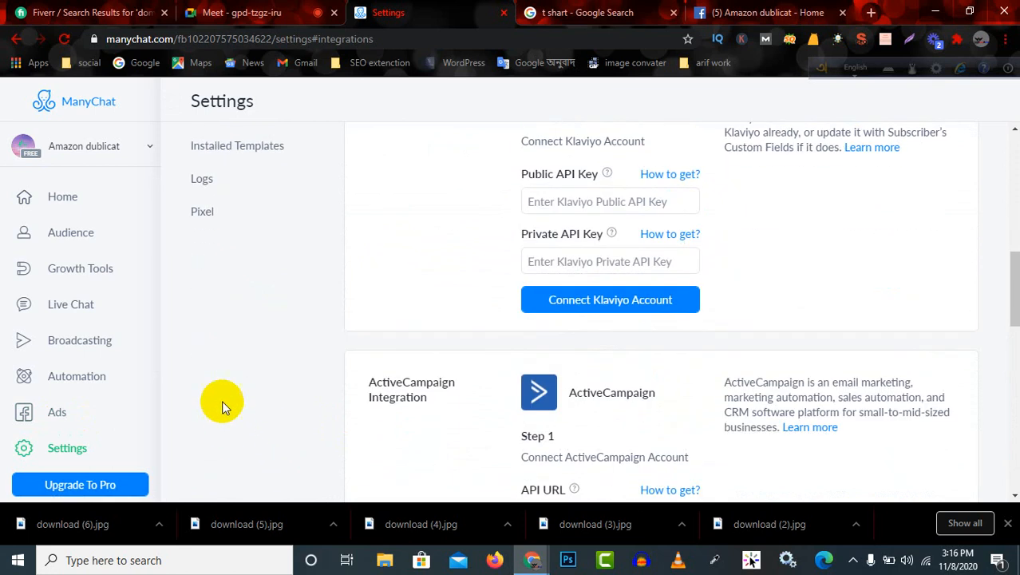
scroll(221, 403, "up", 3)
scroll(227, 342, "down", 3)
left_click(217, 217)
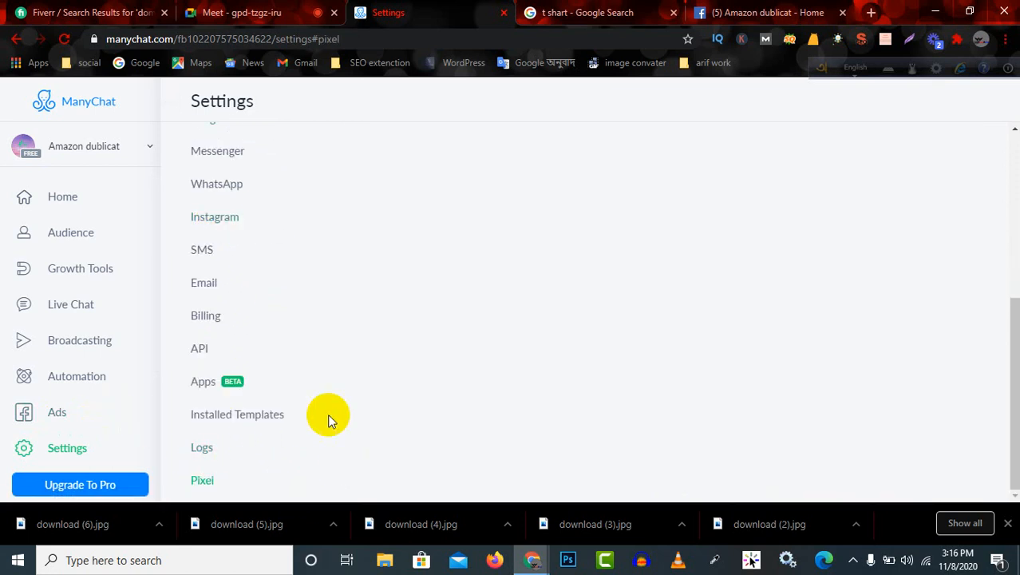
scroll(495, 382, "up", 1)
scroll(518, 371, "up", 3)
scroll(518, 372, "down", 4)
scroll(64, 431, "down", 3)
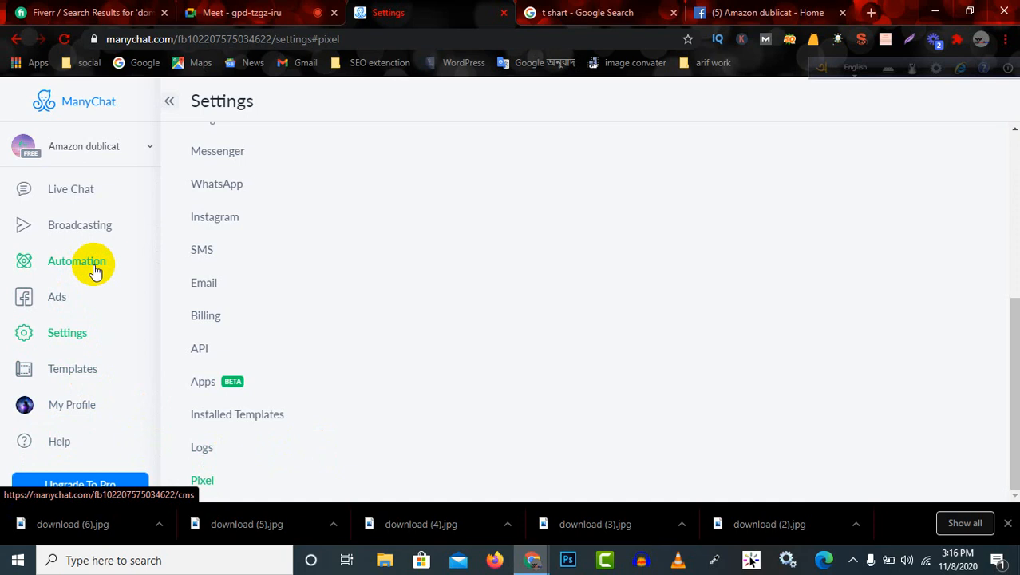
Open the Automation flows page, dismiss the hint about creating a message, and look over the triggers.
left_click(93, 269)
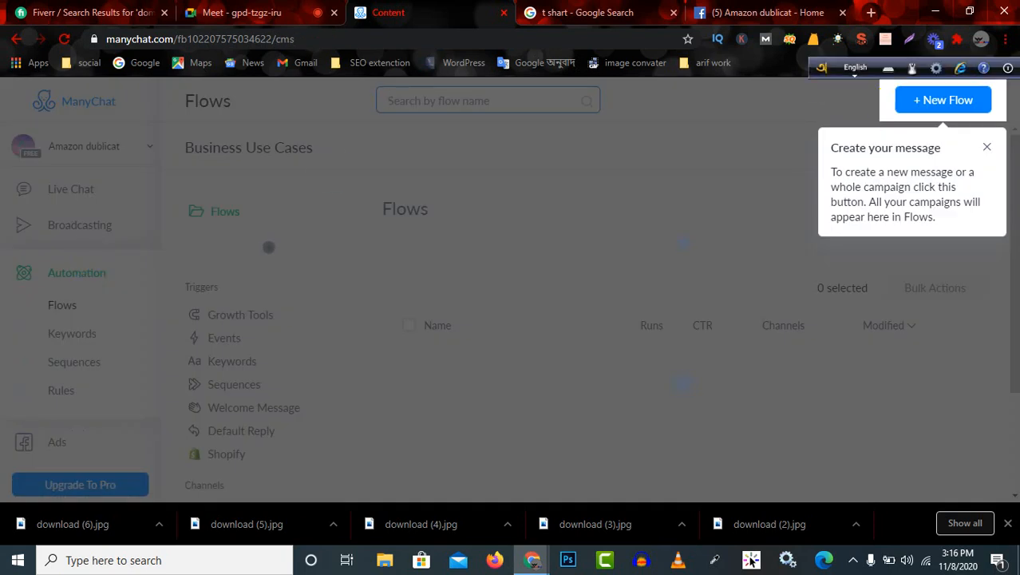
left_click(986, 148)
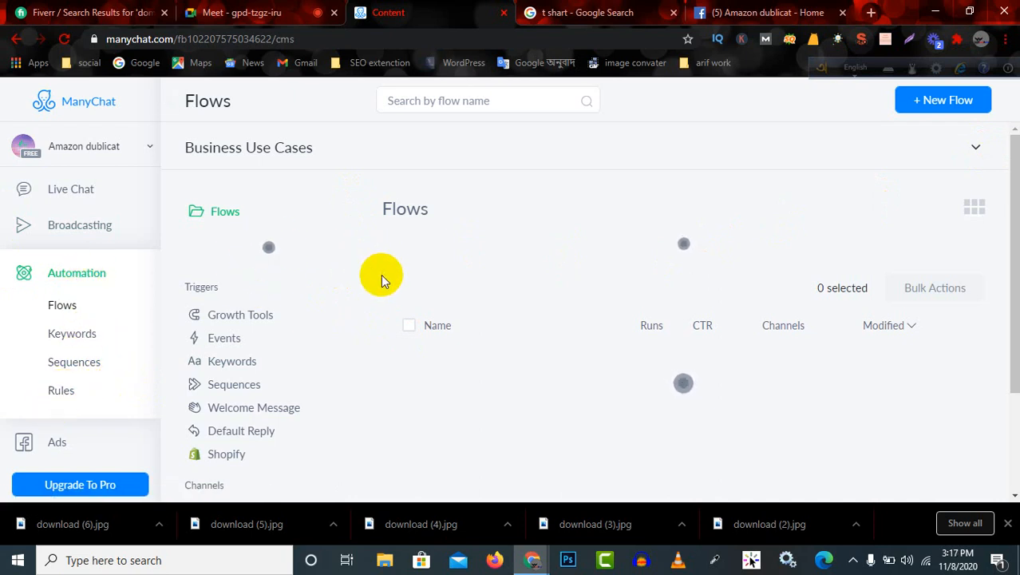
scroll(380, 278, "down", 2)
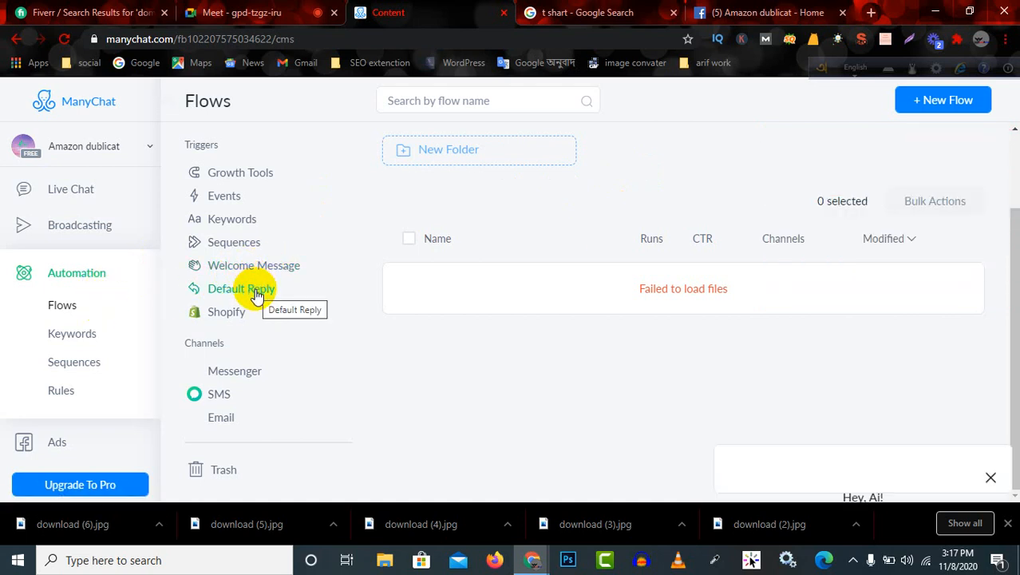
Check the Google Meet call, return to the ManyChat Flows page, and review its triggers and channels.
left_click(224, 13)
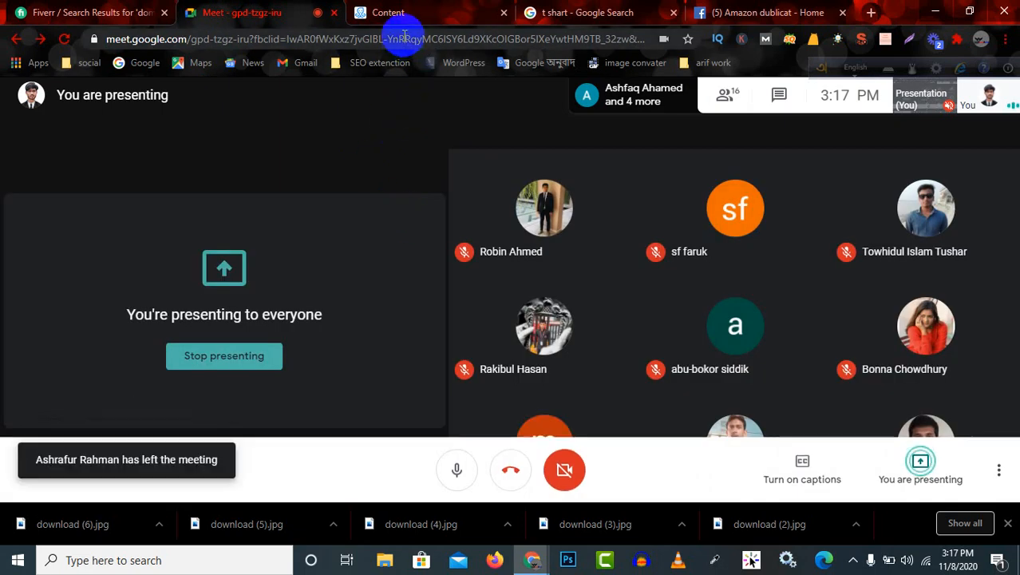
left_click(415, 13)
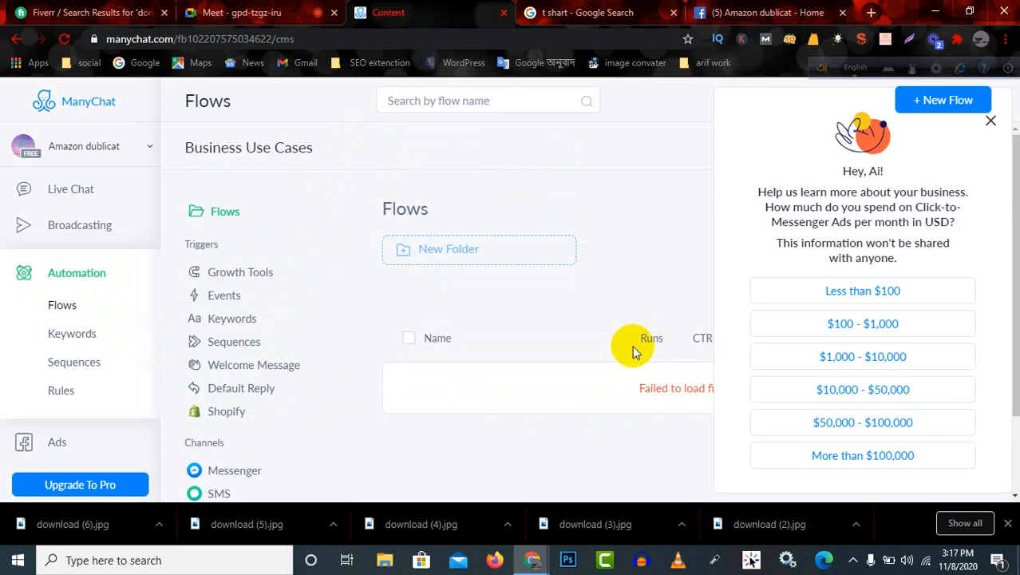
scroll(336, 335, "down", 2)
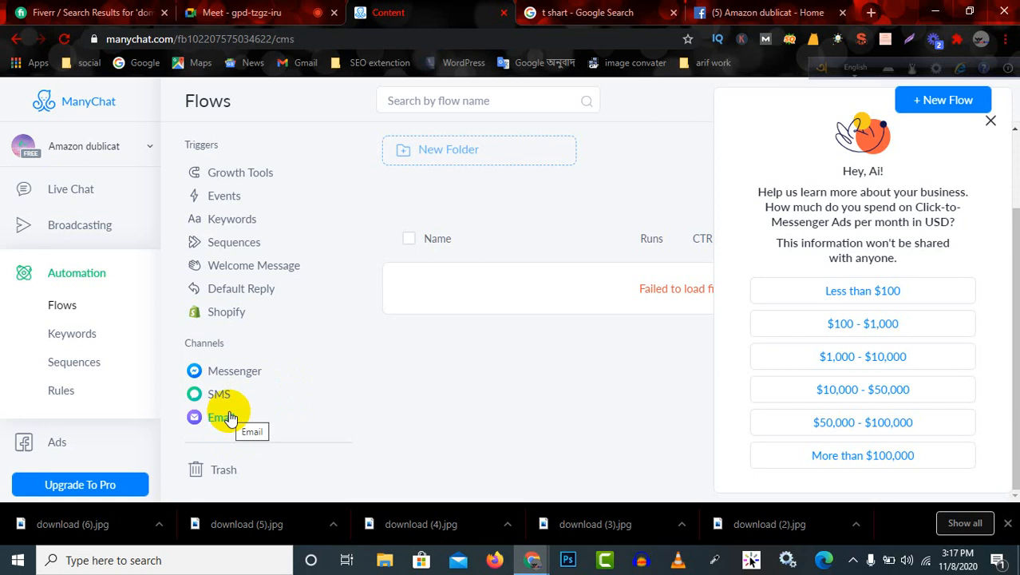
scroll(279, 405, "up", 2)
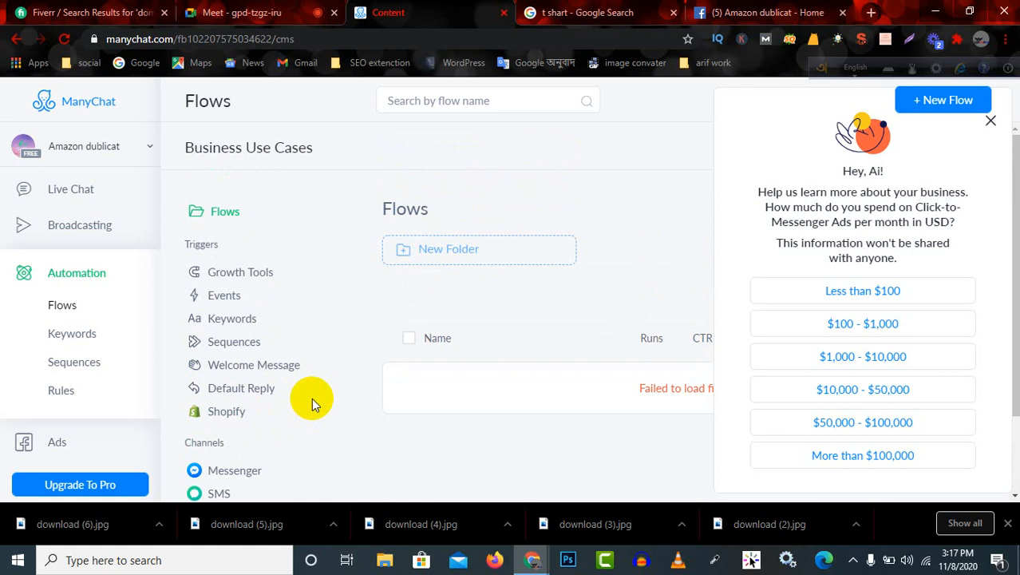
scroll(312, 398, "down", 2)
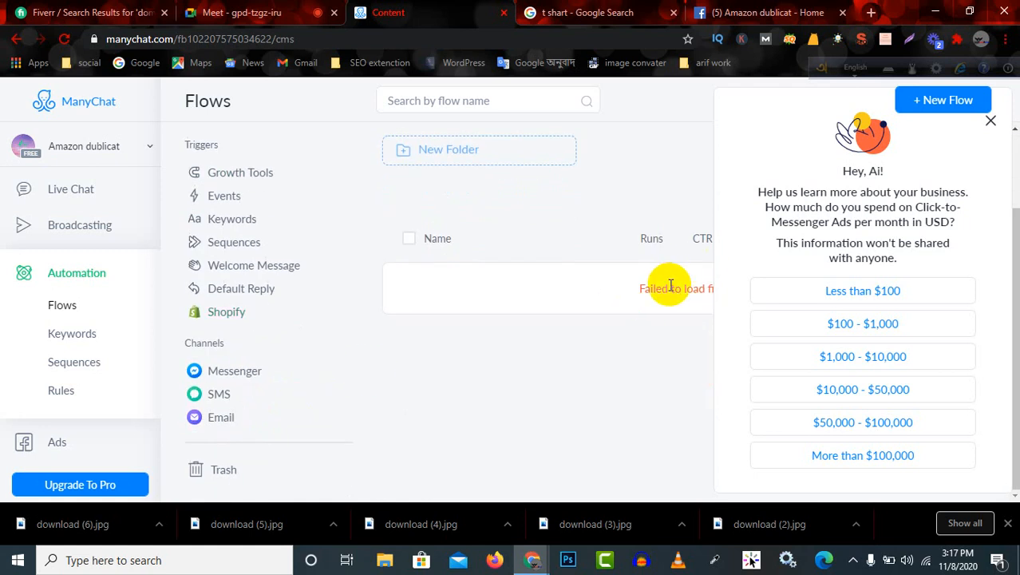
scroll(111, 339, "down", 3)
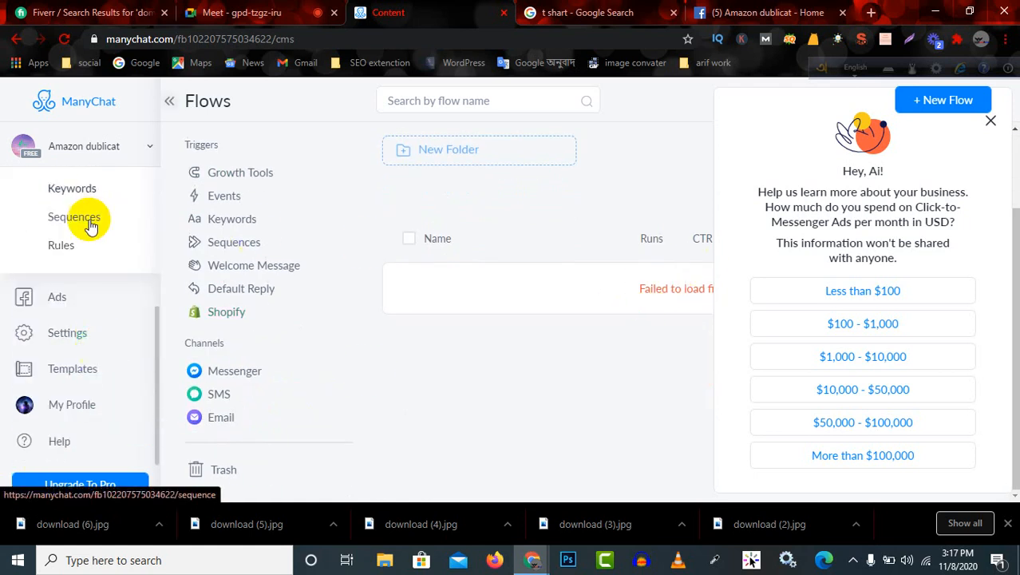
scroll(104, 395, "up", 4)
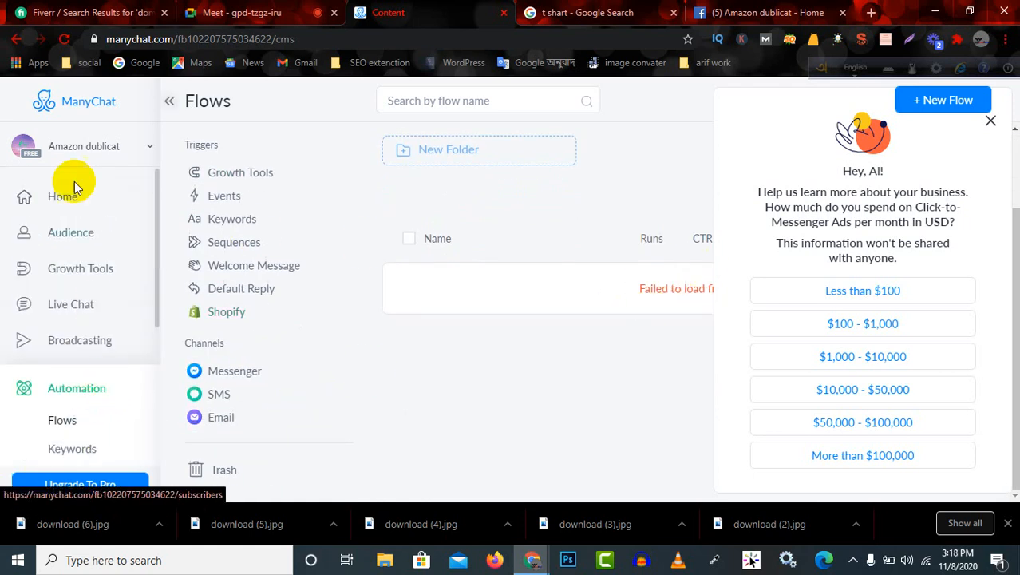
scroll(543, 378, "up", 2)
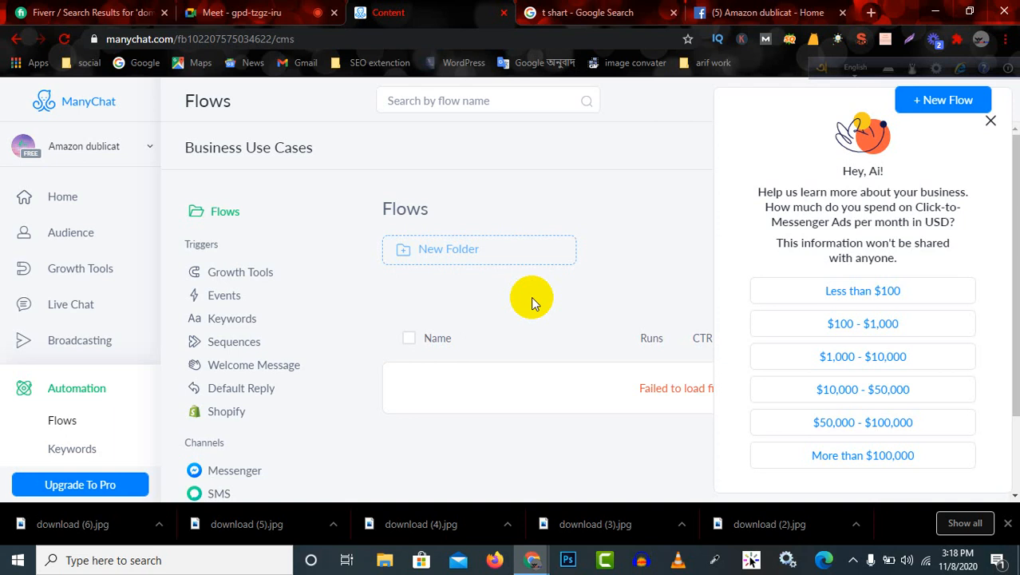
scroll(533, 320, "down", 2)
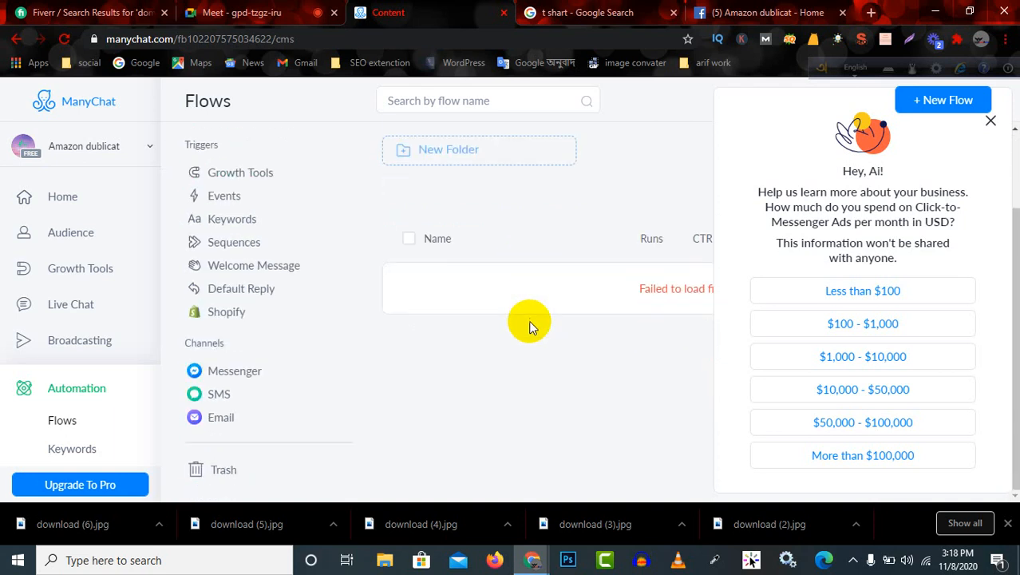
scroll(529, 325, "up", 2)
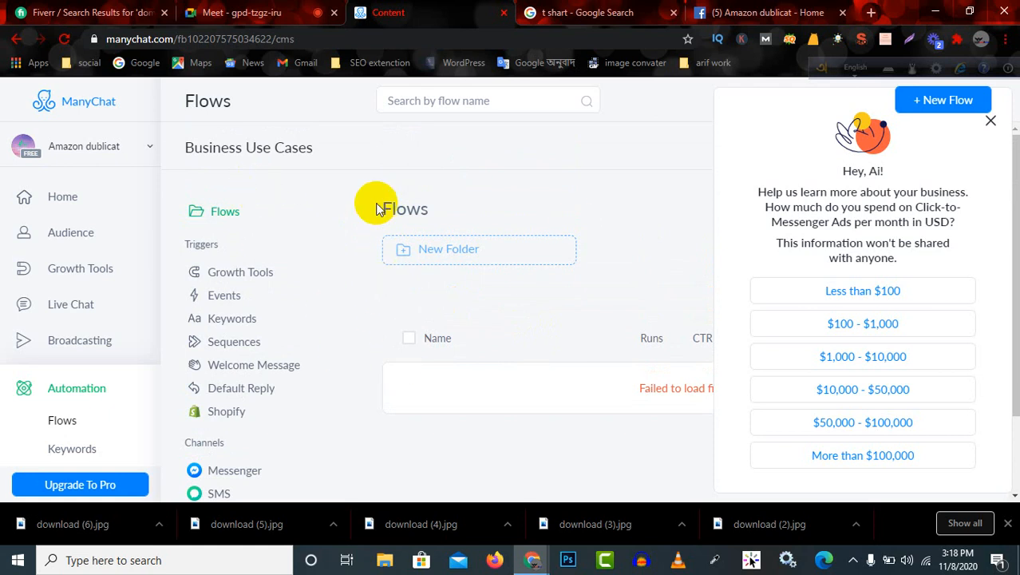
left_click_drag(315, 157, 190, 148)
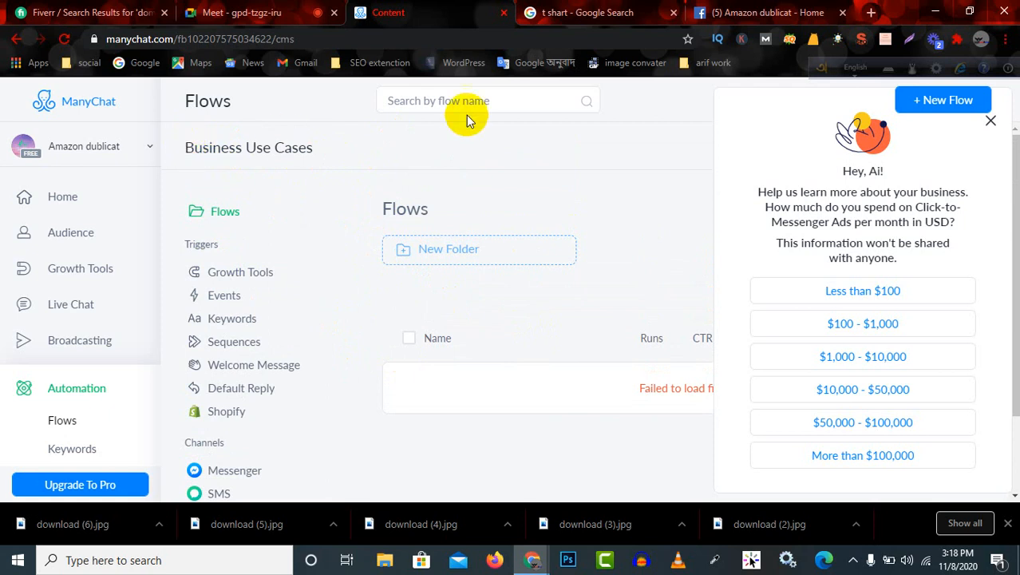
Switch to the Google Meet call to check on the participants.
left_click(242, 13)
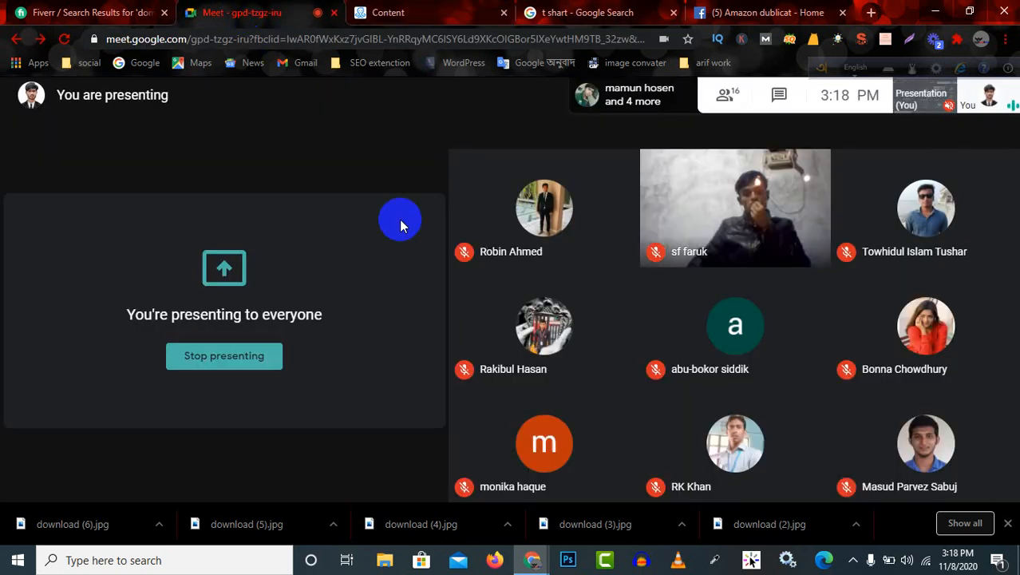